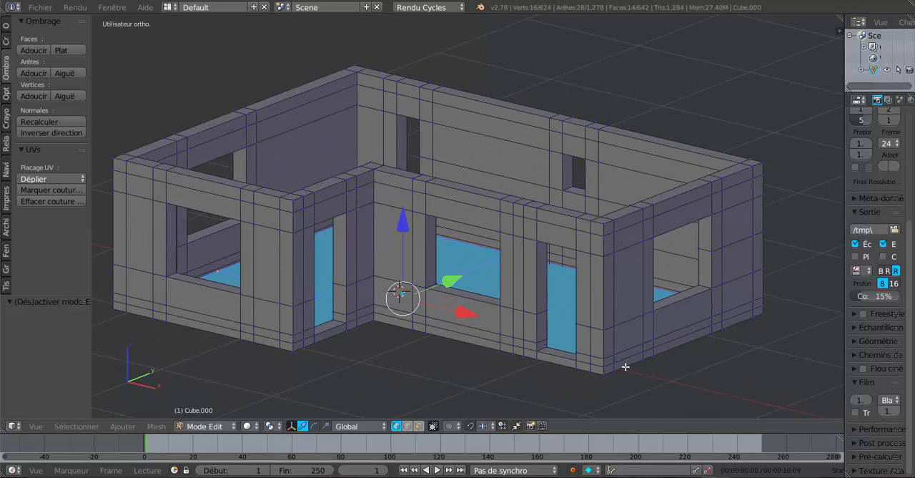
- Examine the house model's walls, doors and window openings from several angles
middle_drag(640, 378, 608, 383)
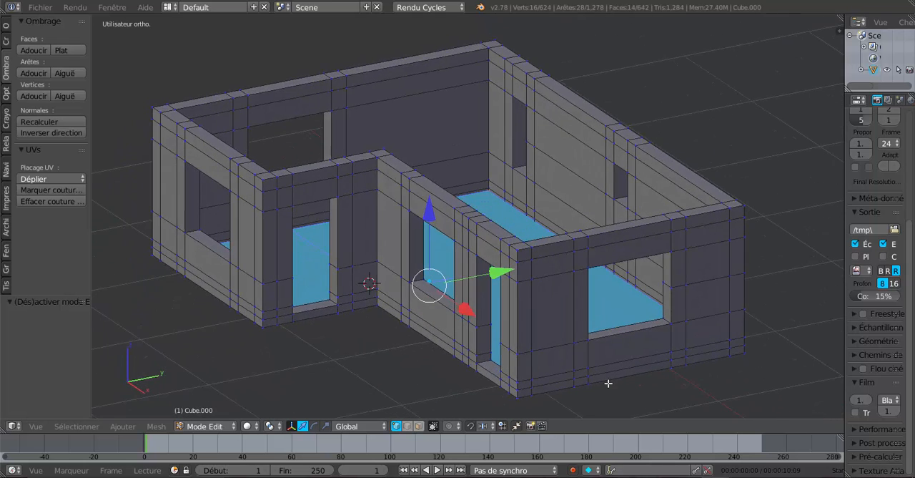
scroll(609, 383, up, 2)
scroll(609, 383, down, 2)
middle_drag(572, 382, 635, 379)
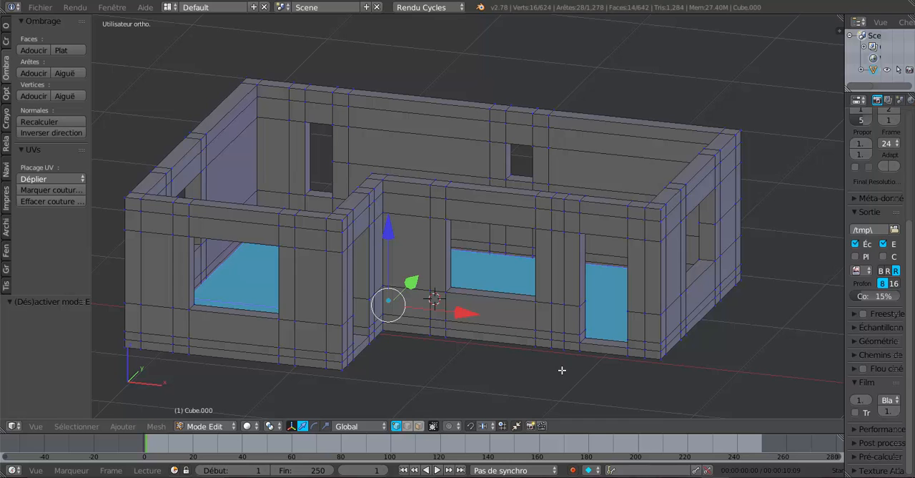
mouse_move(562, 370)
shift+middle_down()
mouse_move(553, 359)
mouse_move(582, 357)
mouse_move(573, 357)
shift+middle_up()
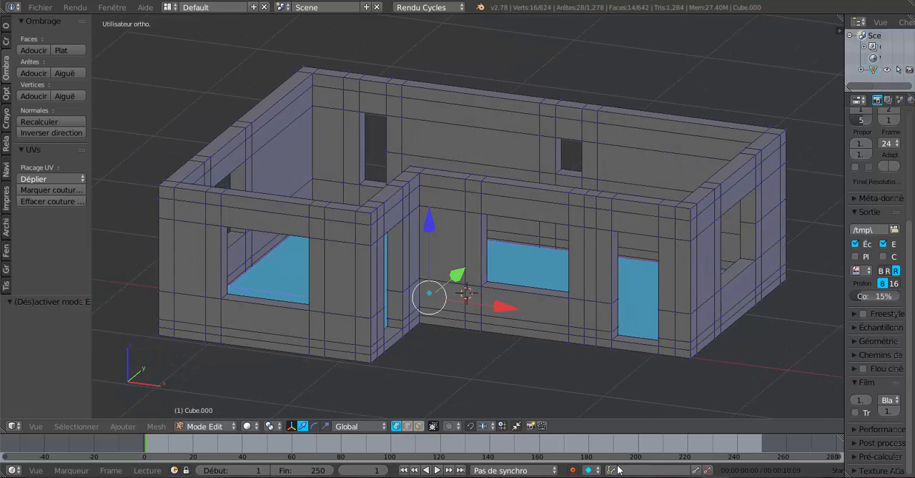
- Look at the Plan de Maison.jpg reference drawing in XnView and return to the Blender model
mouse_move(604, 476)
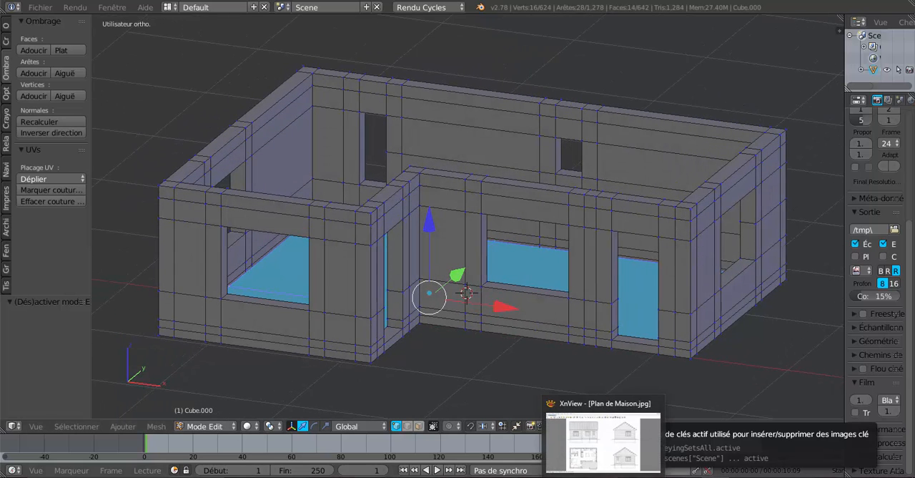
click(607, 461)
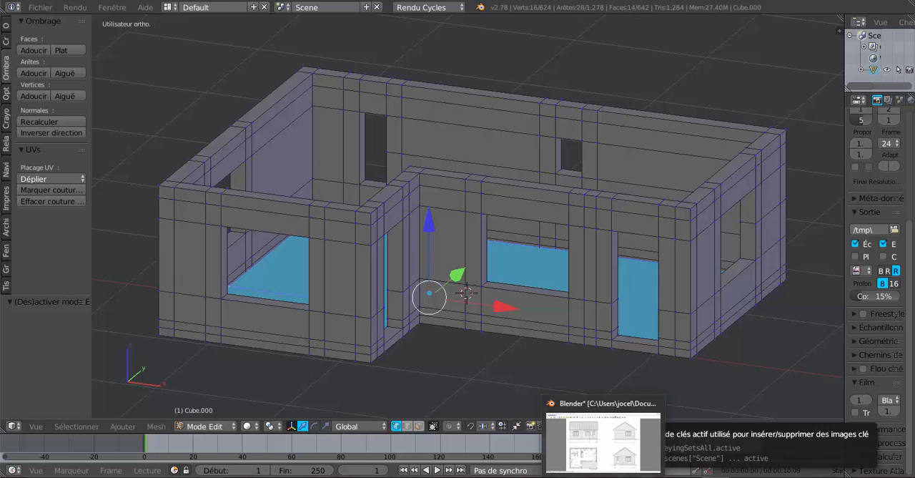
mouse_move(715, 476)
click(719, 449)
- Inspect the edge divisions around the outer corner, the door and the end-wall window of the house
scroll(674, 401, down, 2)
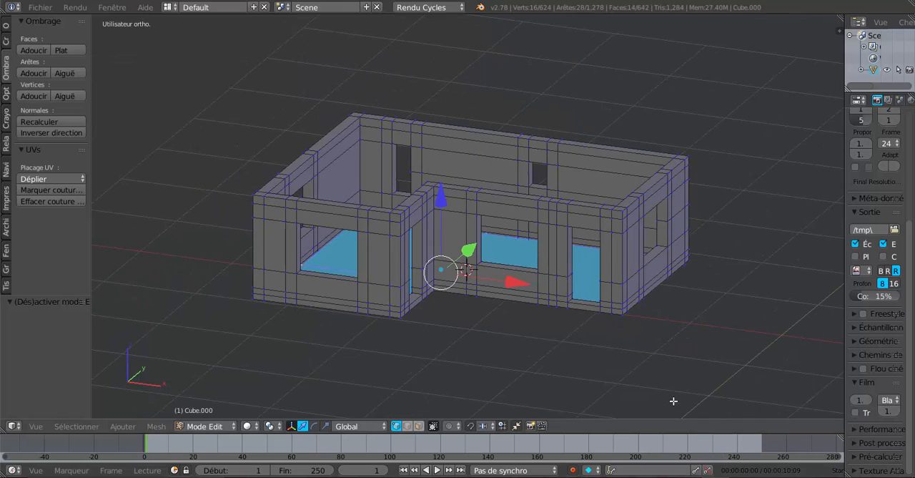
middle_drag(664, 387, 540, 383)
scroll(634, 385, up, 3)
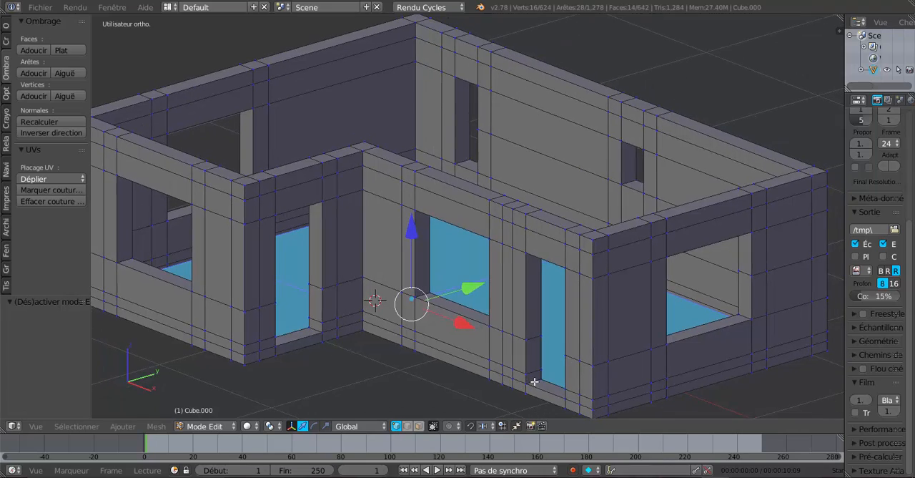
scroll(585, 334, down, 1)
middle_drag(586, 333, 504, 319)
scroll(504, 319, up, 2)
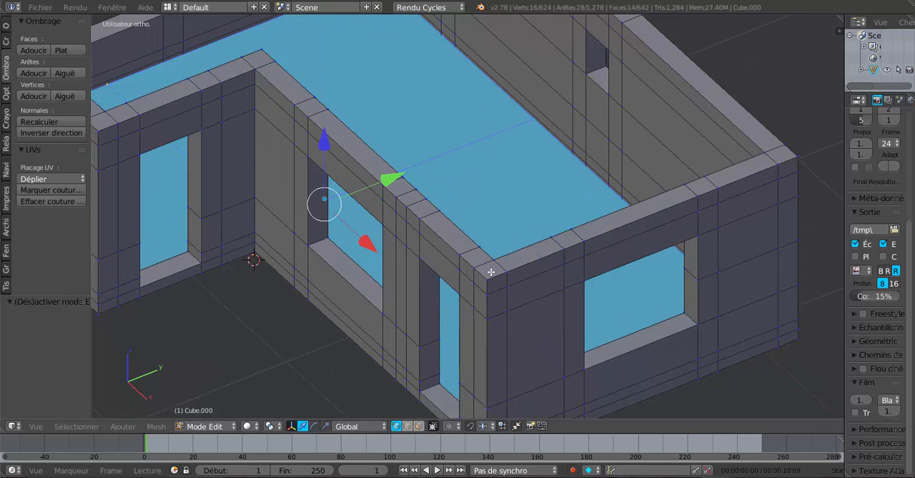
scroll(491, 271, up, 1)
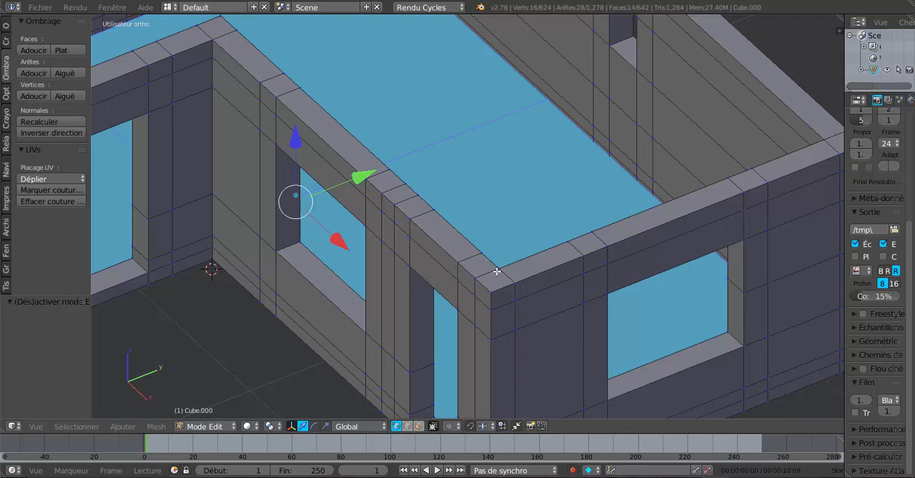
scroll(568, 288, down, 1)
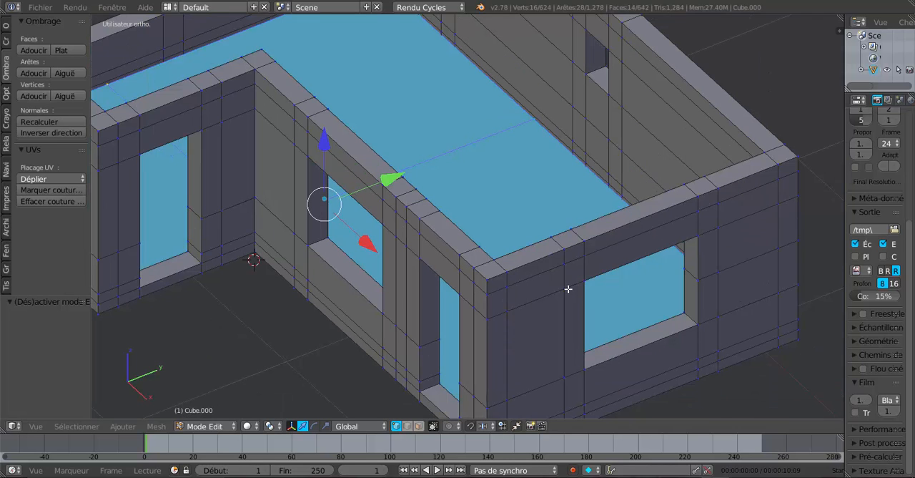
- Preview a vertical loop cut between the end wall's corner and its window, and inspect the corner edges
key(ctrl+r)
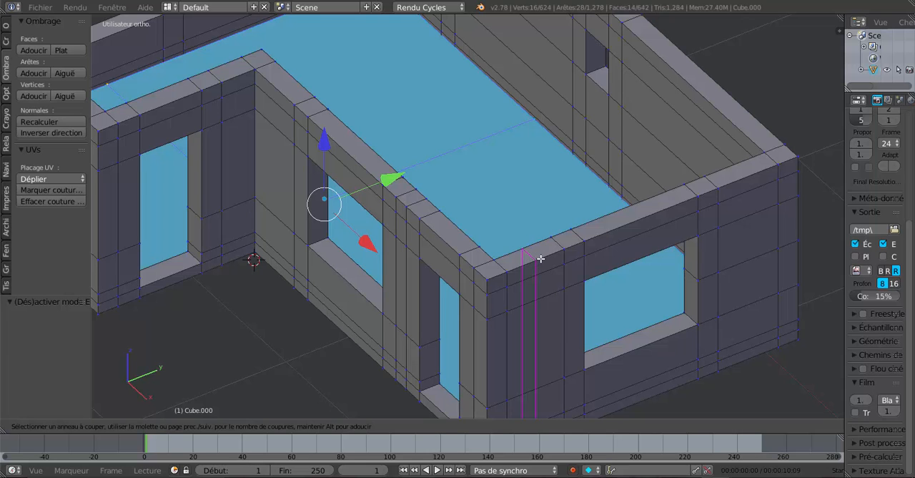
key(Escape)
scroll(510, 347, up, 2)
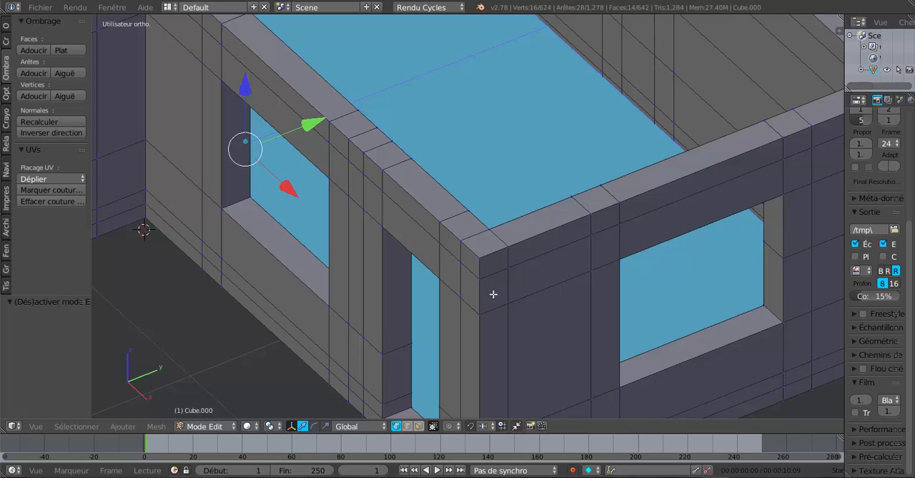
shift+middle_drag(493, 294, 450, 290)
scroll(481, 263, up, 1)
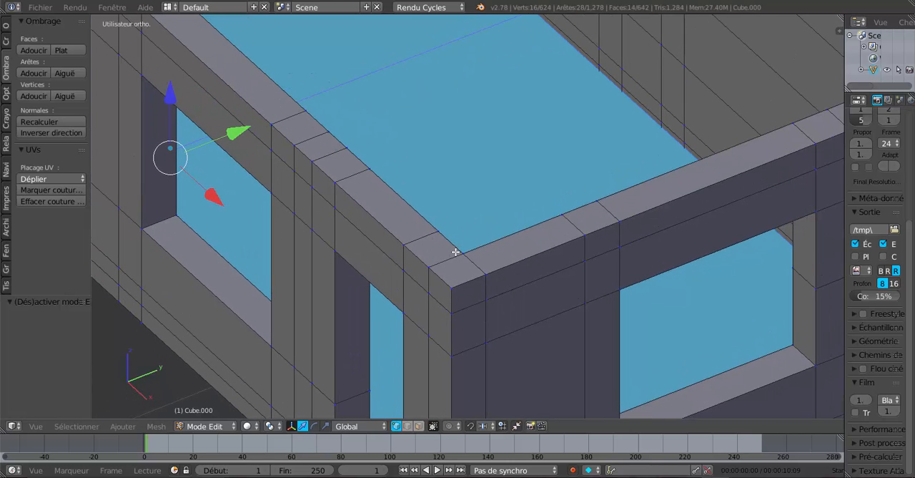
scroll(514, 269, down, 2)
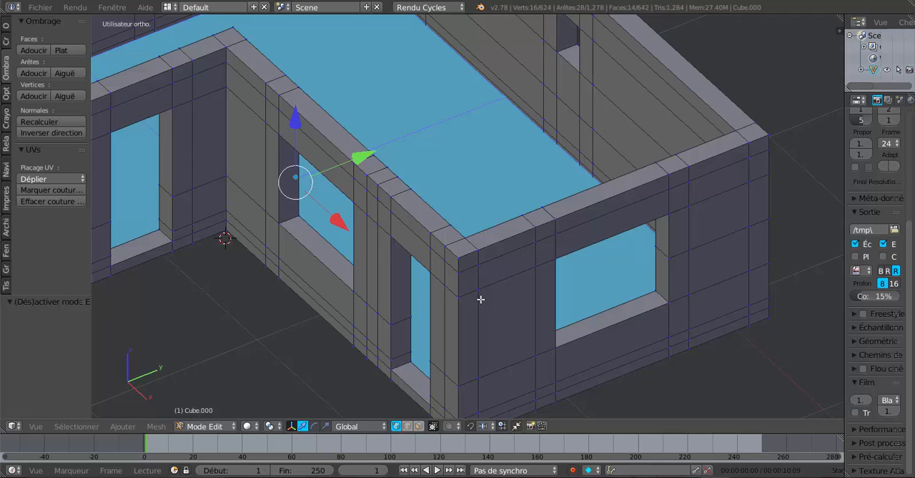
middle_drag(481, 300, 471, 299)
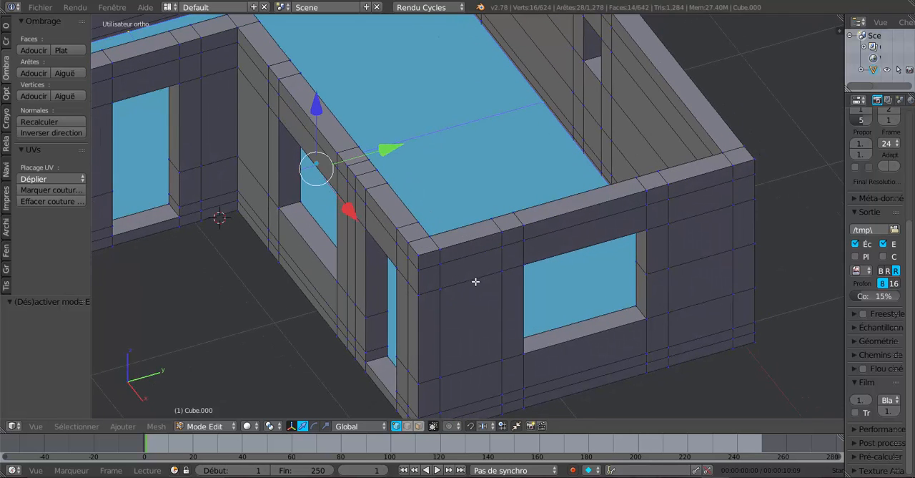
- Slide the end wall's vertical edge line beside the outer corner toward the window, with a factor of -0.322
right_click(441, 260)
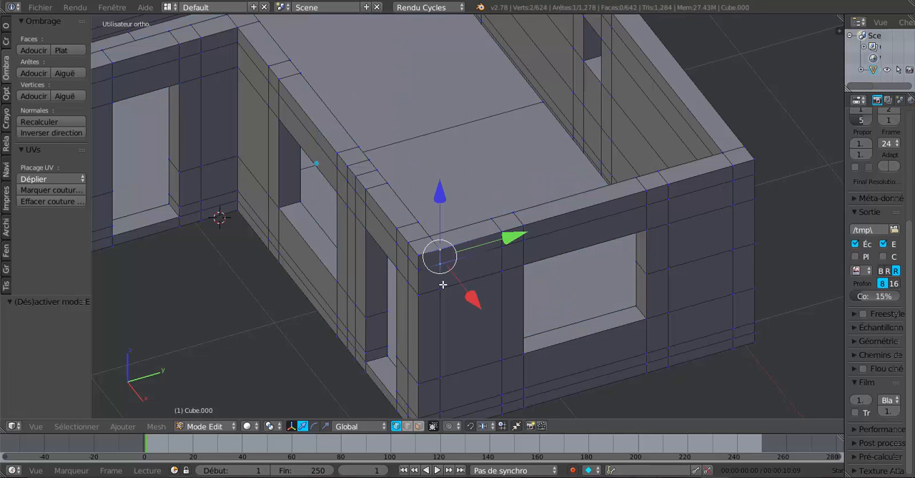
shift+right_click(442, 381)
shift+right_click(440, 404)
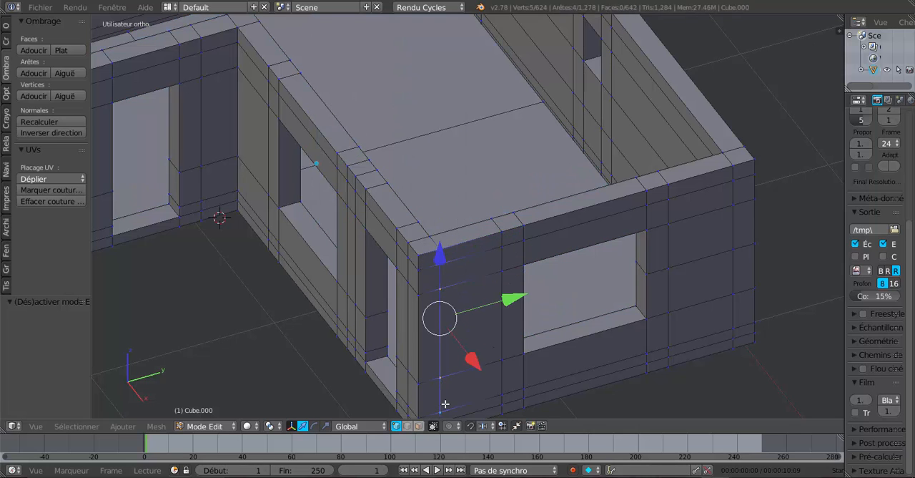
shift+middle_drag(445, 391, 437, 306)
shift+right_click(433, 334)
shift+right_click(433, 349)
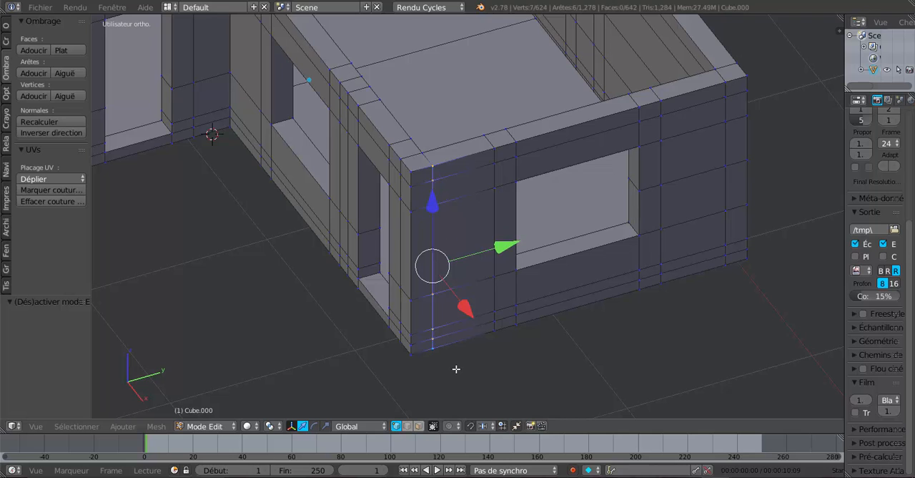
key(g)
key(g)
click(477, 357)
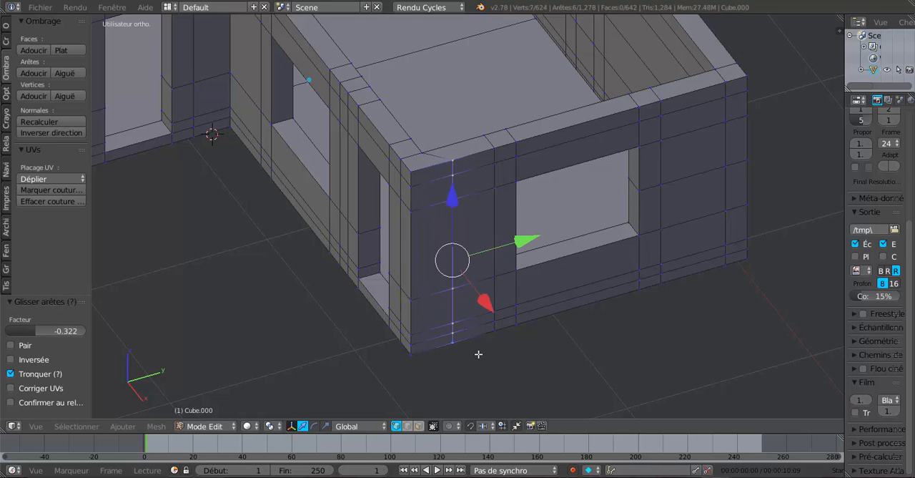
- Add a single vertical loop cut on the end wall between the shifted edge line and the window
middle_drag(479, 355, 447, 364)
key(ctrl+r)
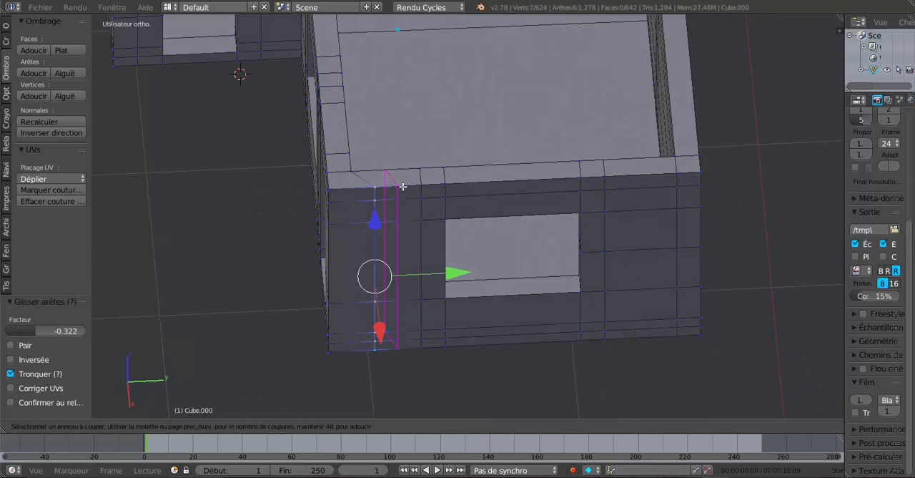
click(404, 208)
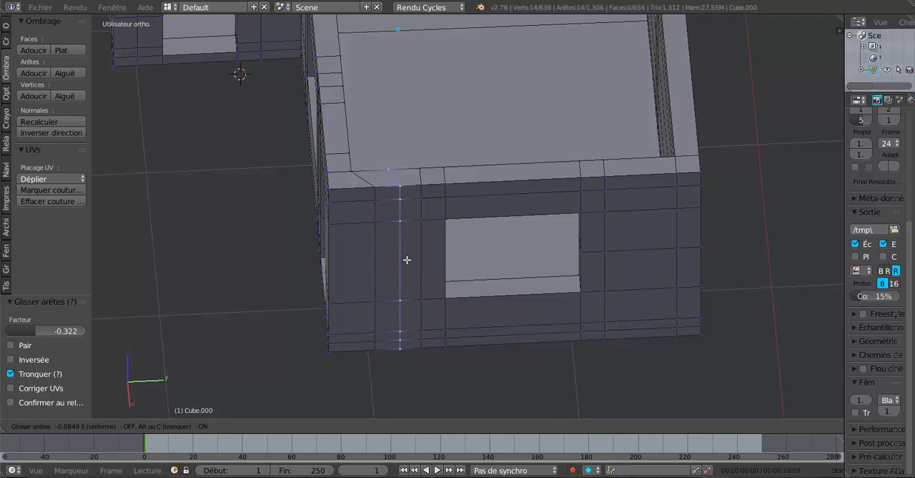
click(408, 259)
scroll(407, 299, up, 5)
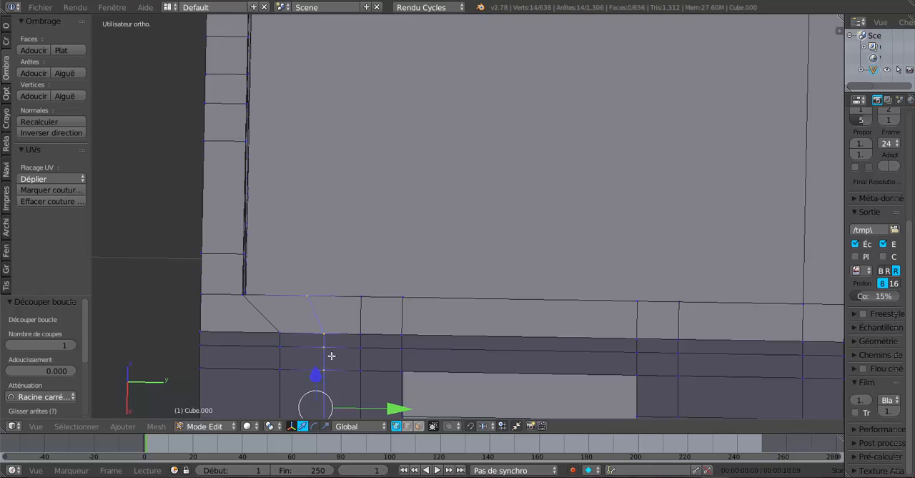
- Undo the loop cut and the edge slide on the end wall
key(ctrl+z)
scroll(331, 355, down, 6)
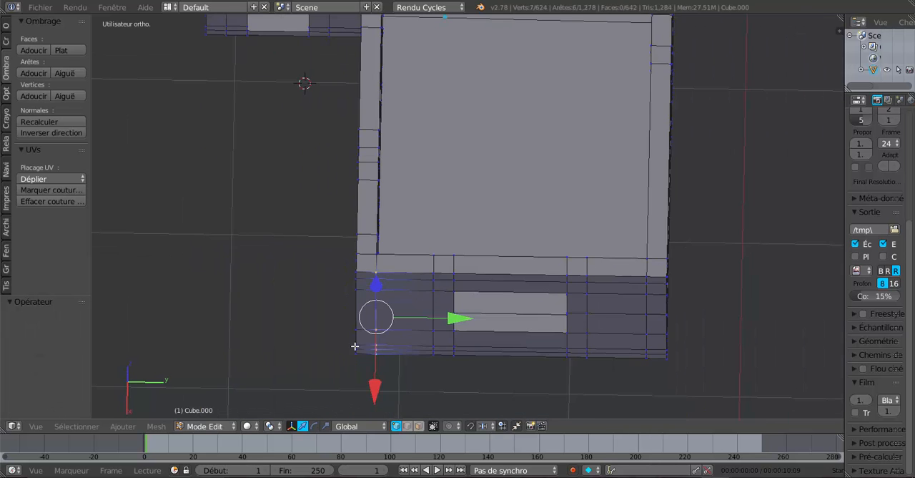
- Examine the edge layout of the house's outer corner and surrounding walls from several angles
middle_drag(354, 346, 439, 313)
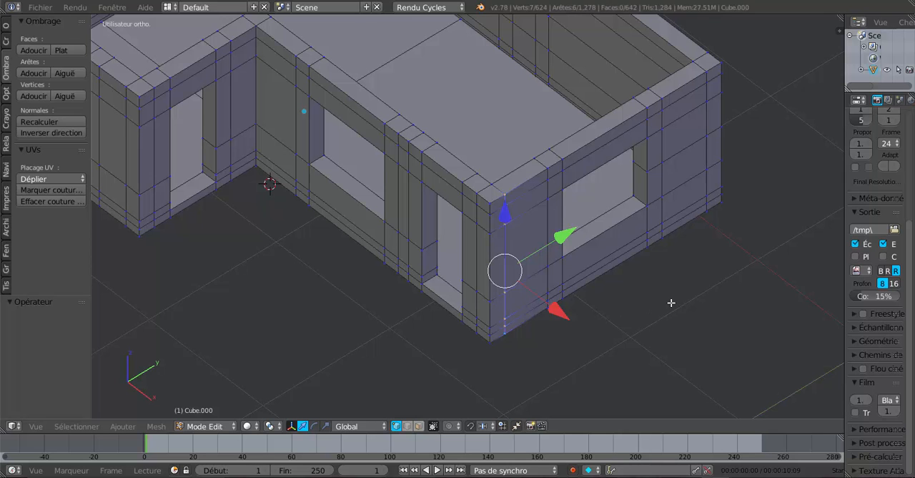
middle_drag(670, 303, 640, 355)
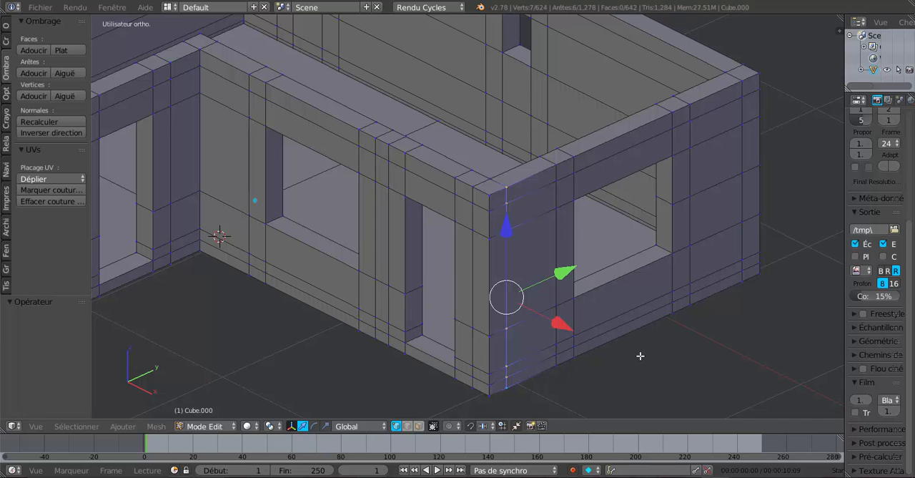
scroll(640, 355, down, 2)
middle_drag(609, 343, 563, 378)
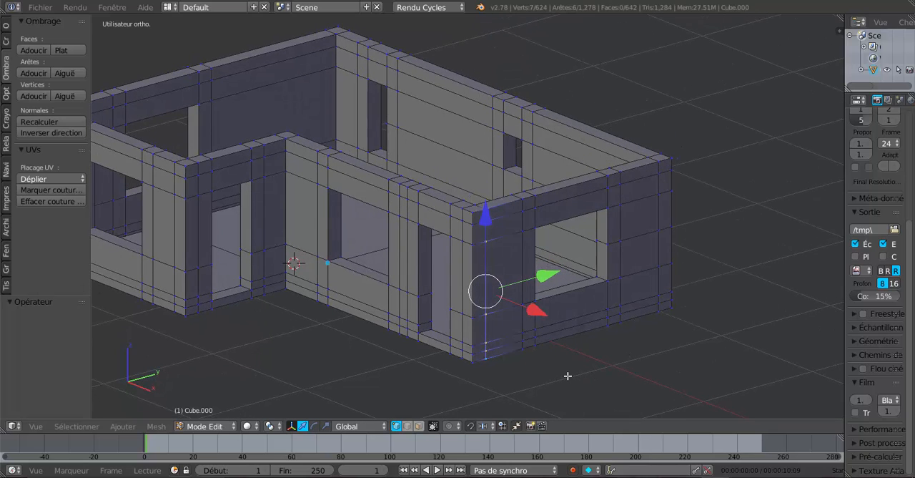
middle_drag(584, 368, 625, 376)
scroll(624, 376, up, 1)
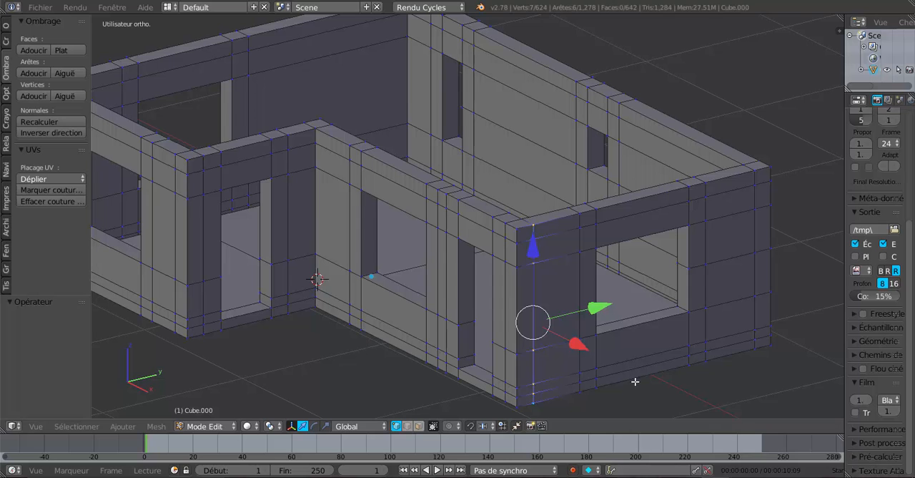
middle_drag(644, 384, 638, 385)
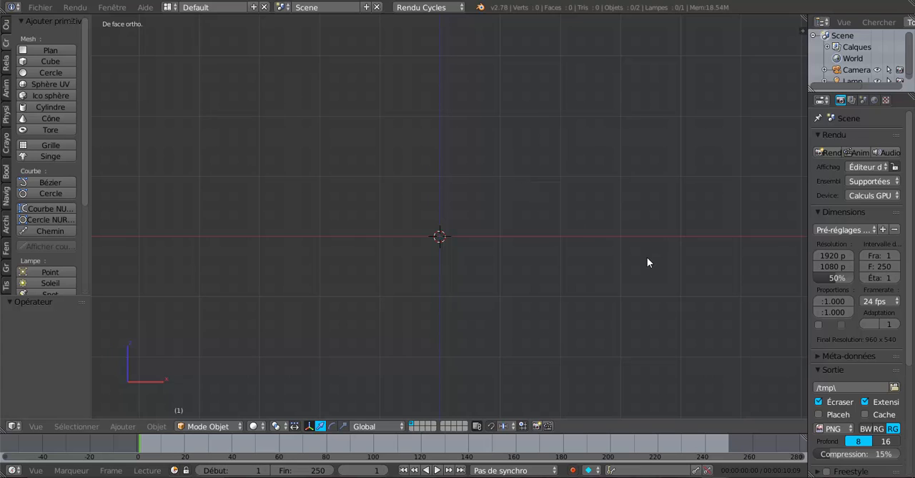
- Enable background images for the 3D view of the empty scene and add an empty image slot
key(n)
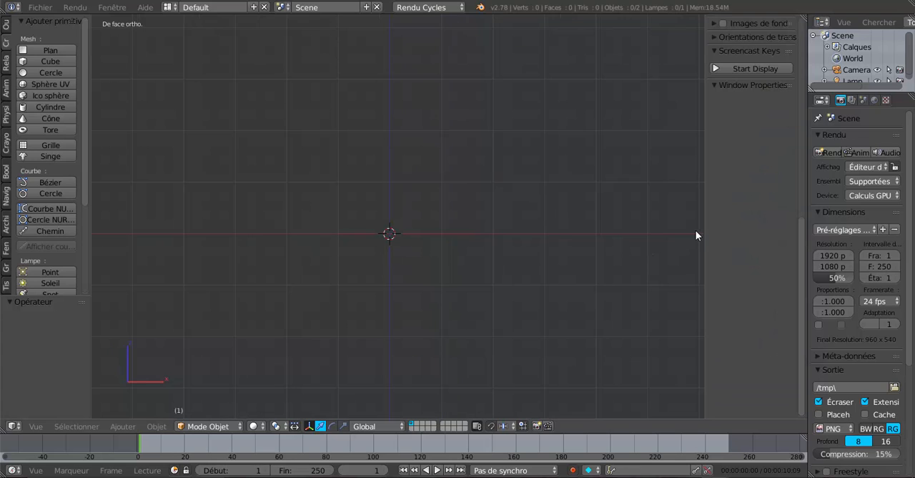
drag(704, 218, 669, 214)
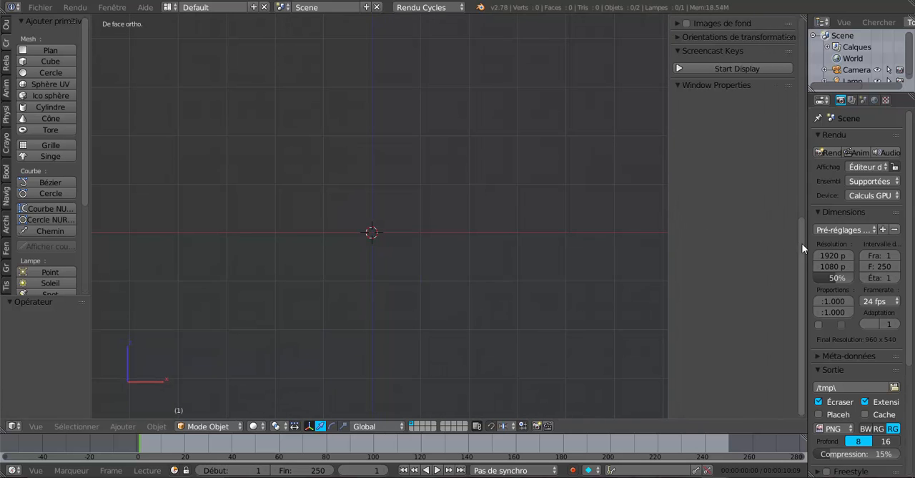
drag(802, 243, 744, 102)
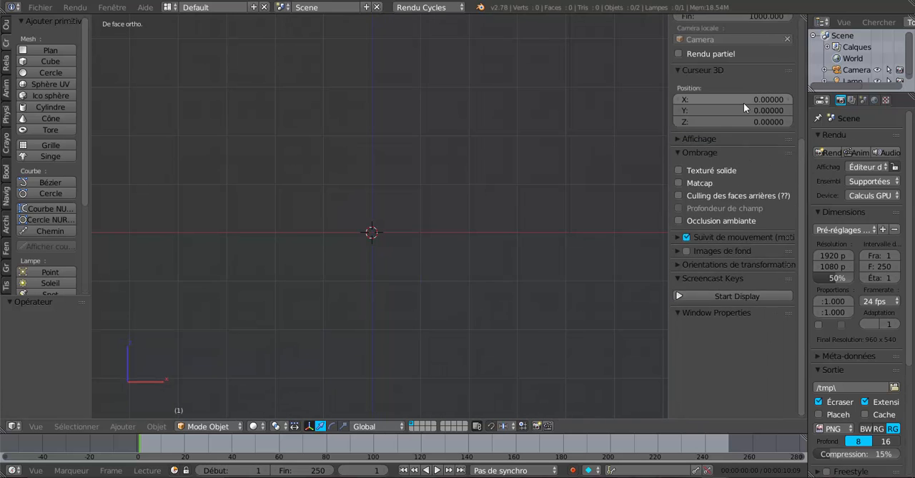
scroll(744, 102, up, 2)
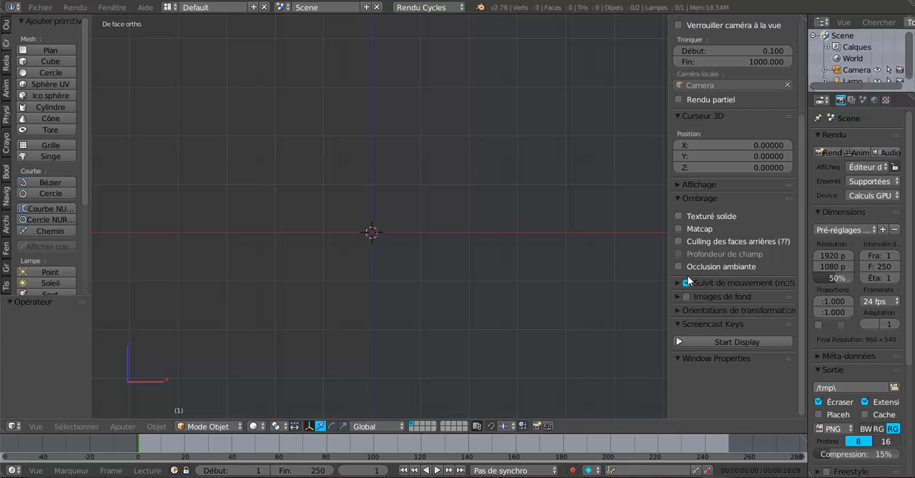
click(675, 297)
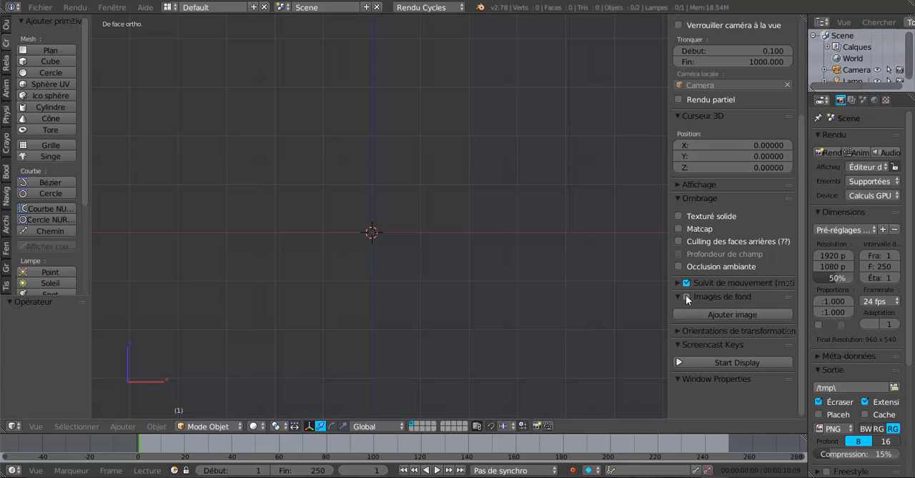
click(686, 295)
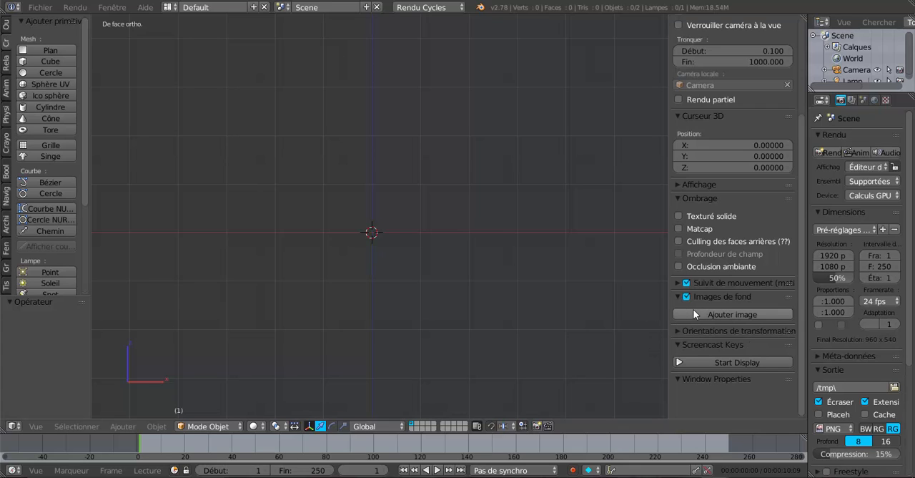
click(739, 314)
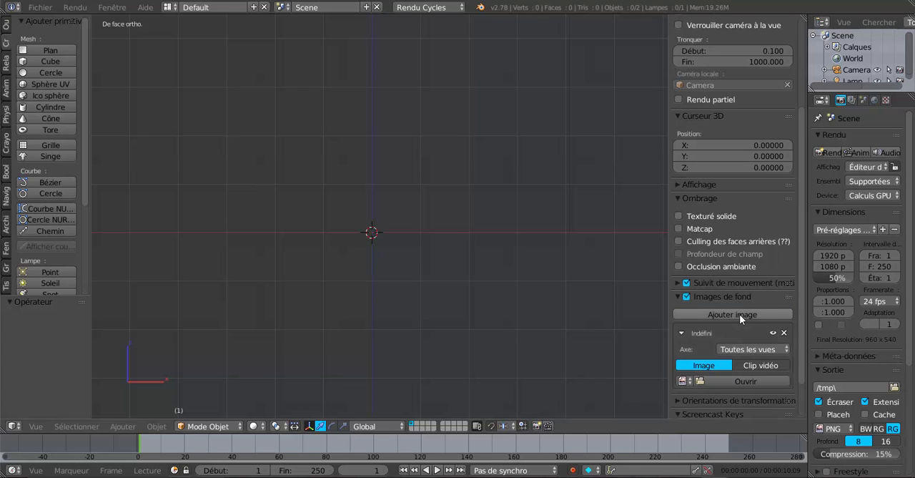
- Load plan de la maison.png from the desktop into the empty background image slot
scroll(729, 322, down, 2)
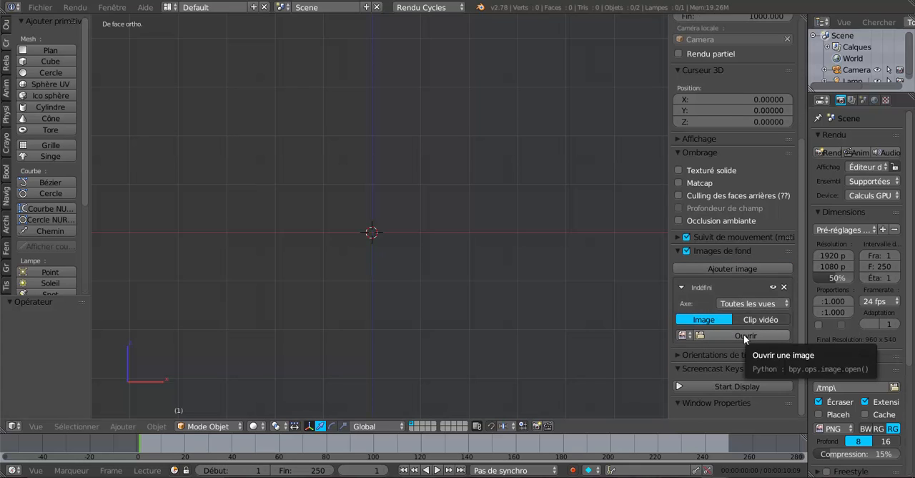
click(743, 334)
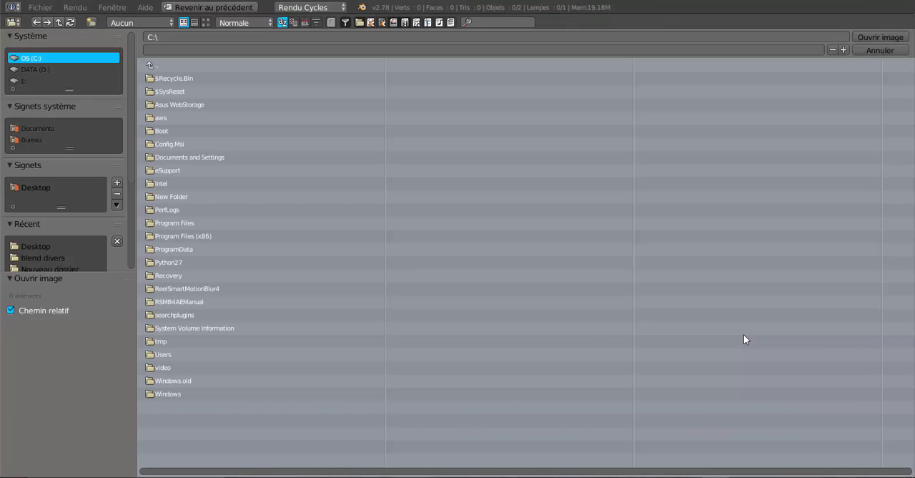
click(30, 140)
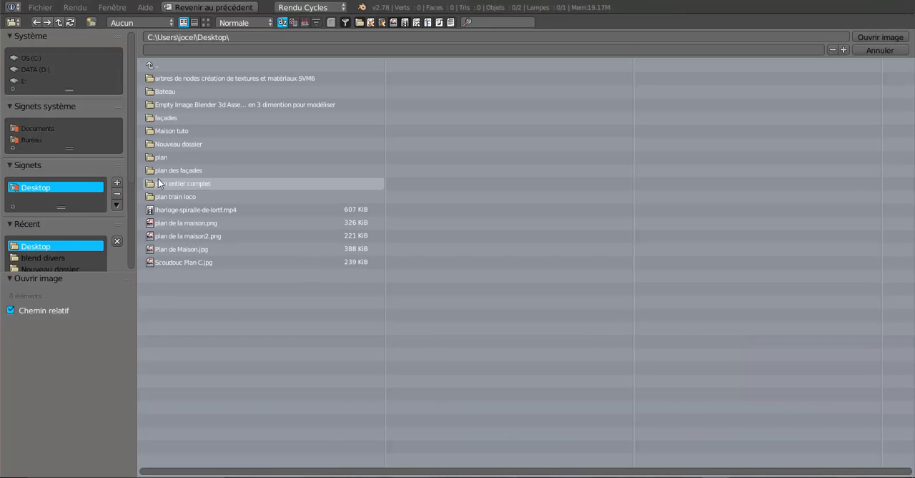
click(177, 222)
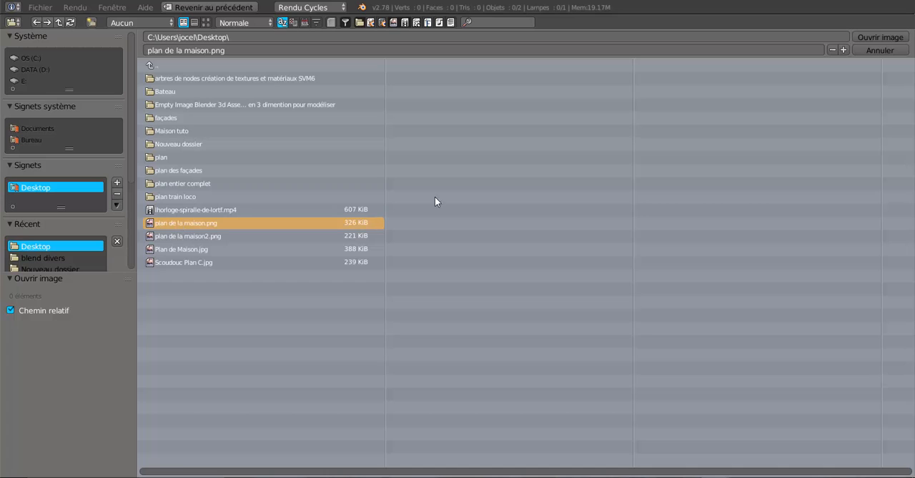
click(862, 37)
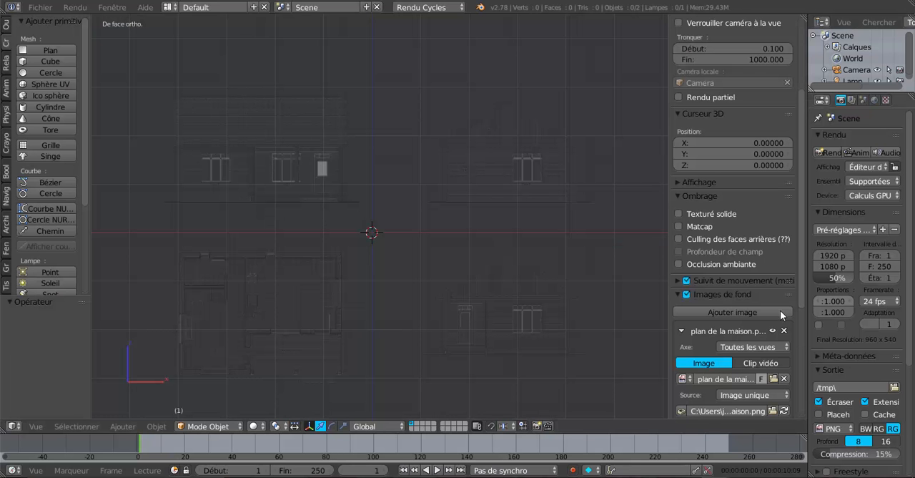
- Replace the background image with Plan de Maison.jpg from the desktop
click(774, 377)
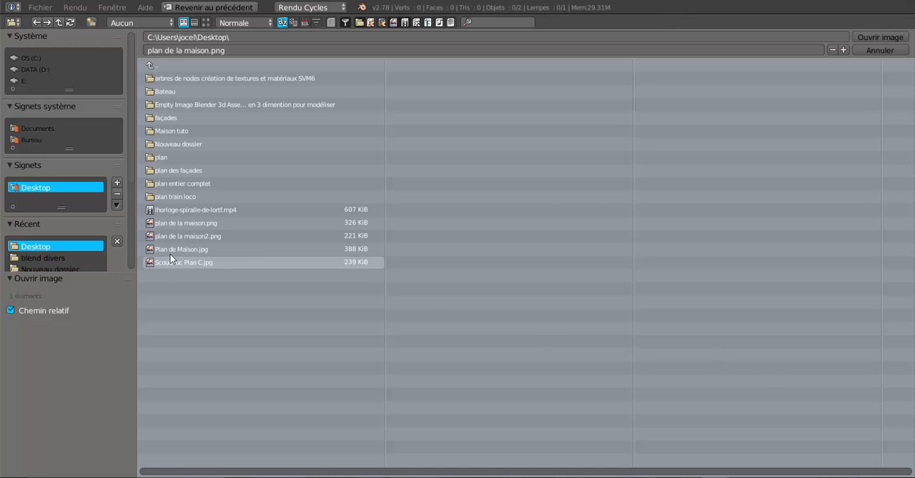
click(172, 248)
click(872, 36)
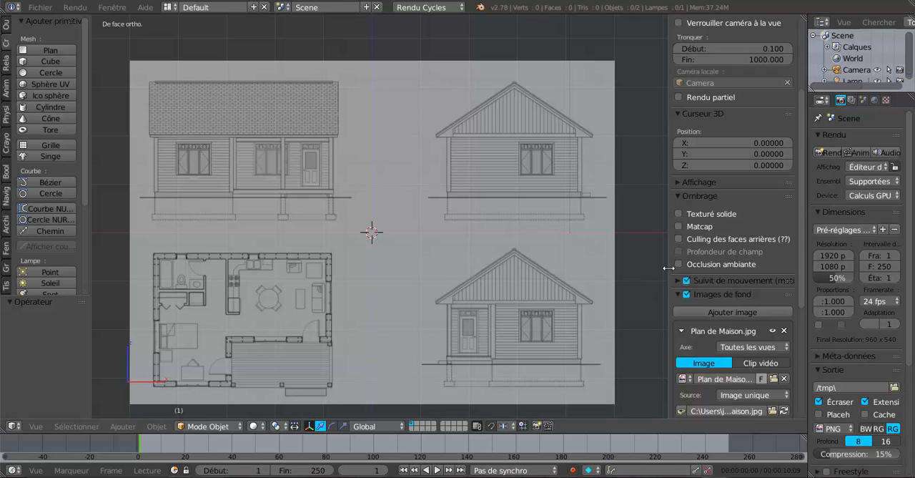
- Widen the view's settings area and raise the background image's opacity to about 0.75
drag(669, 268, 686, 281)
scroll(417, 297, up, 2)
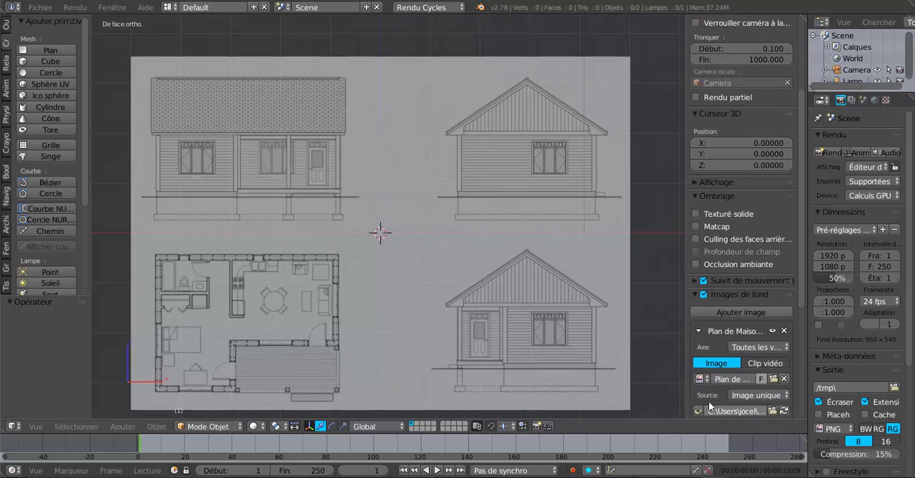
drag(802, 296, 792, 385)
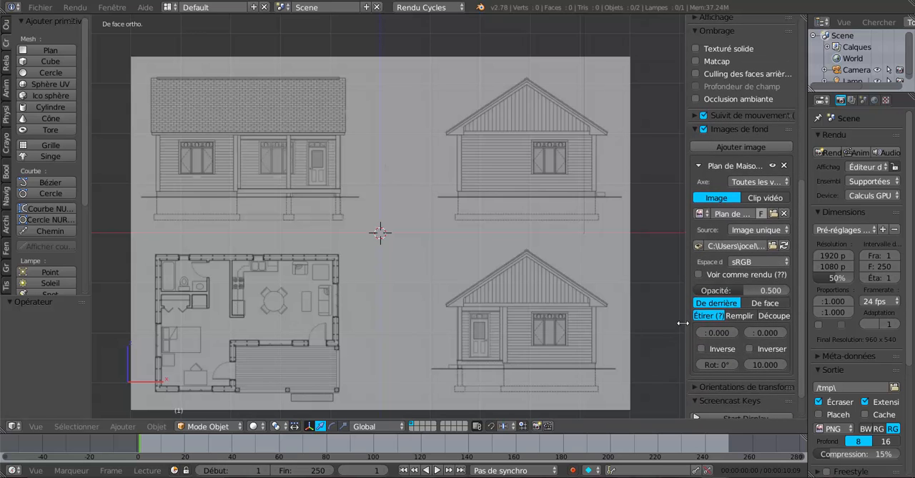
drag(680, 323, 678, 324)
scroll(723, 329, down, 1)
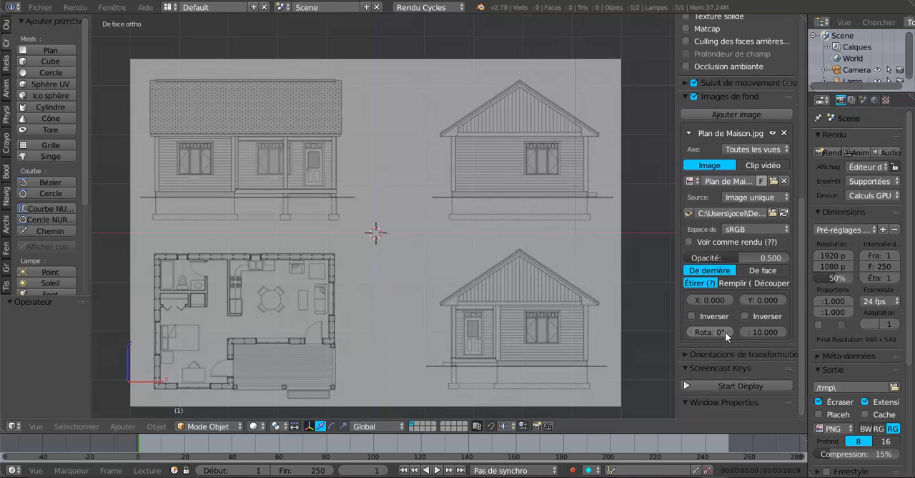
scroll(725, 332, up, 1)
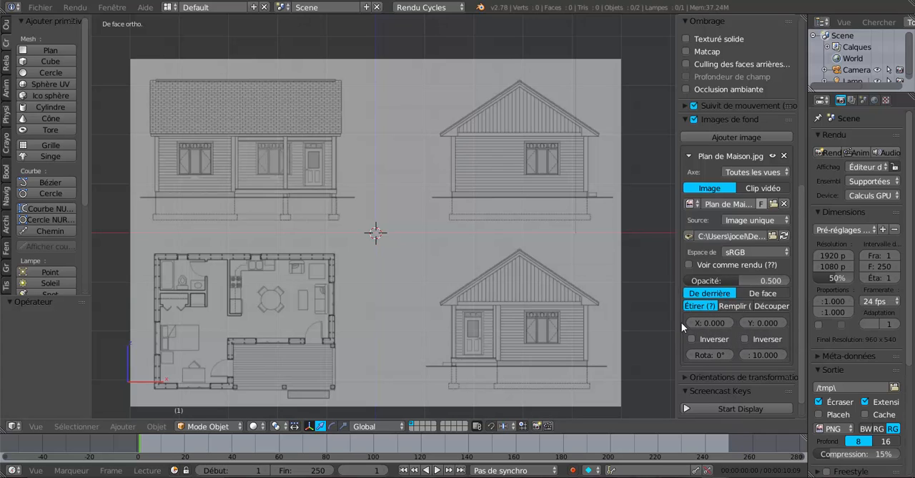
drag(677, 323, 629, 327)
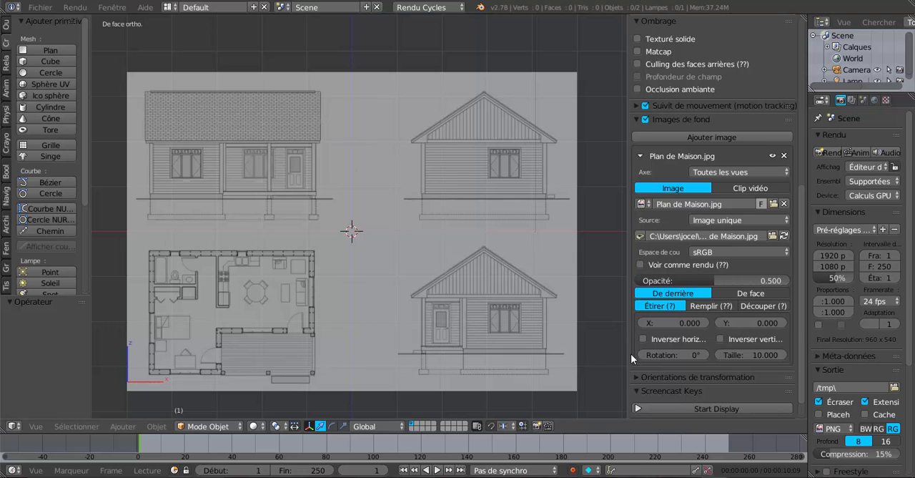
drag(688, 279, 727, 279)
- Collapse the view's settings area so the house plan fills the 3D view
drag(629, 219, 747, 231)
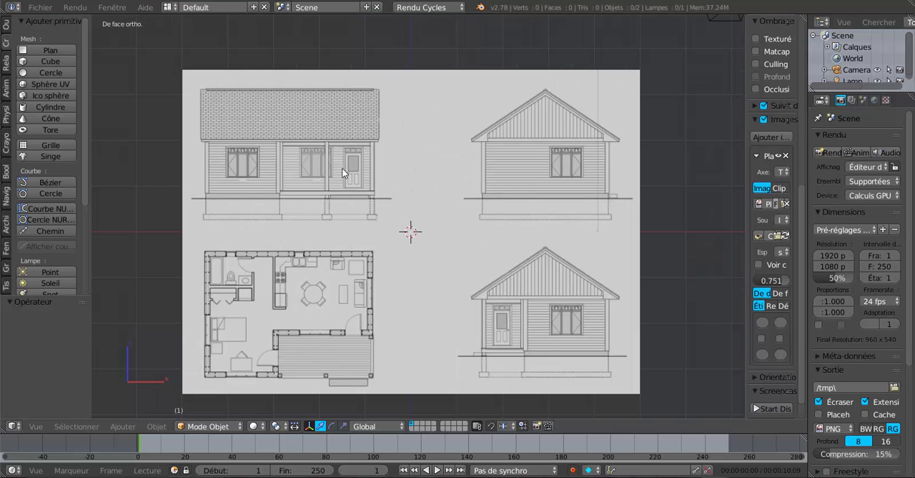
scroll(341, 173, up, 2)
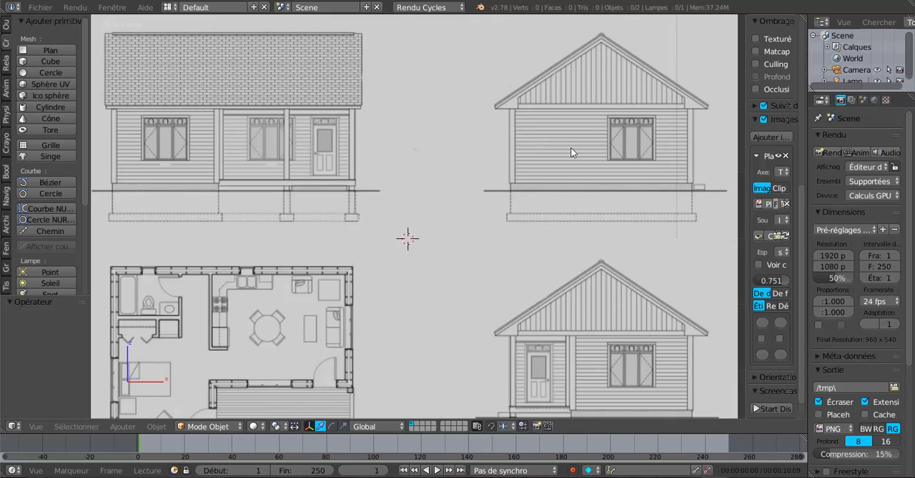
drag(746, 185, 853, 194)
scroll(706, 220, down, 2)
shift+middle_drag(612, 215, 649, 202)
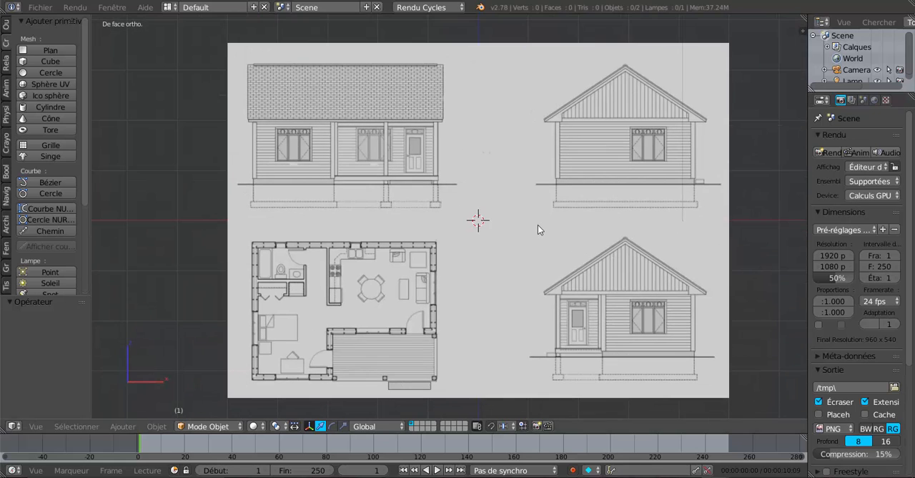
scroll(537, 225, up, 2)
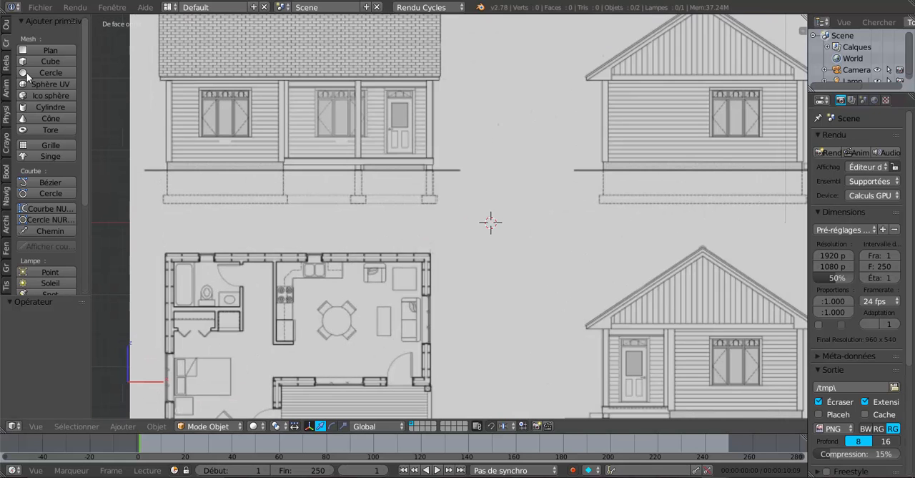
- Place the 3D cursor beside the dining table on the floor plan and add a plane mesh there
click(319, 303)
scroll(329, 333, up, 1)
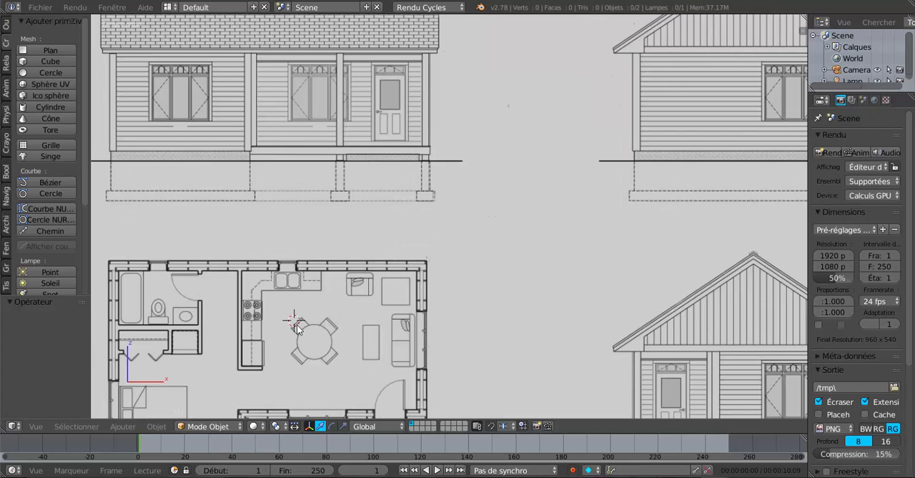
shift+middle_drag(359, 309, 470, 163)
scroll(514, 151, up, 2)
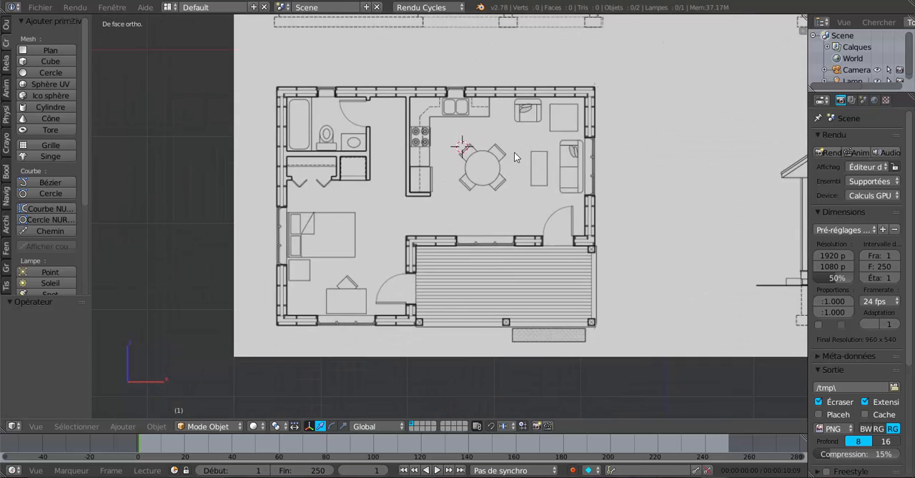
shift+middle_drag(531, 219, 499, 232)
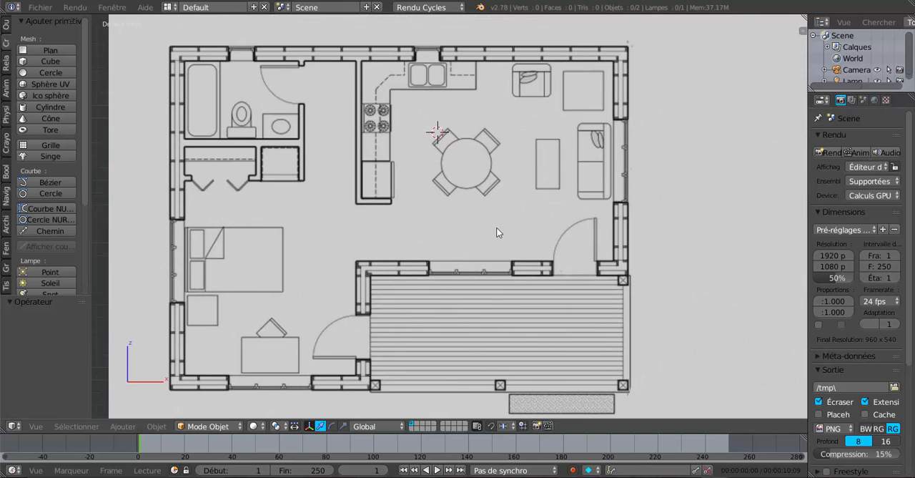
click(50, 50)
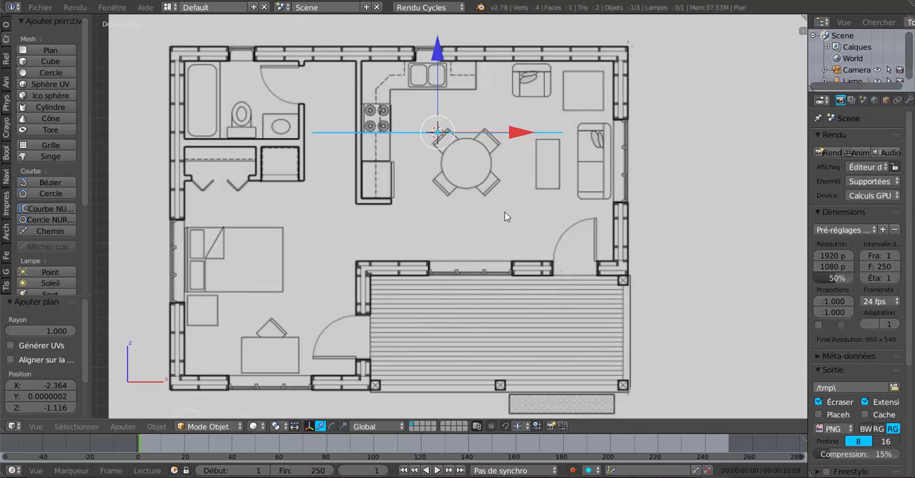
- Switch to the top view and move the plane about 1.8 units along negative Y to the middle of the floor plan
key(KP_7)
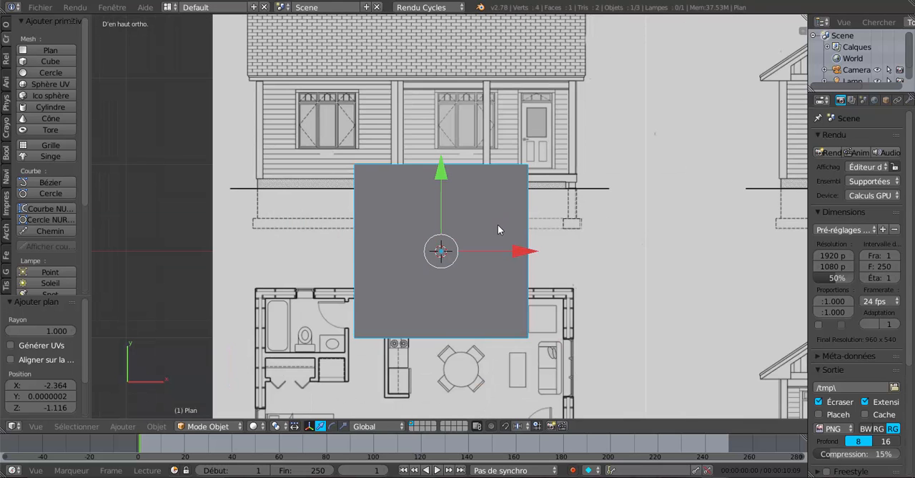
shift+middle_drag(482, 229, 464, 131)
drag(439, 54, 442, 161)
shift+middle_drag(482, 282, 483, 196)
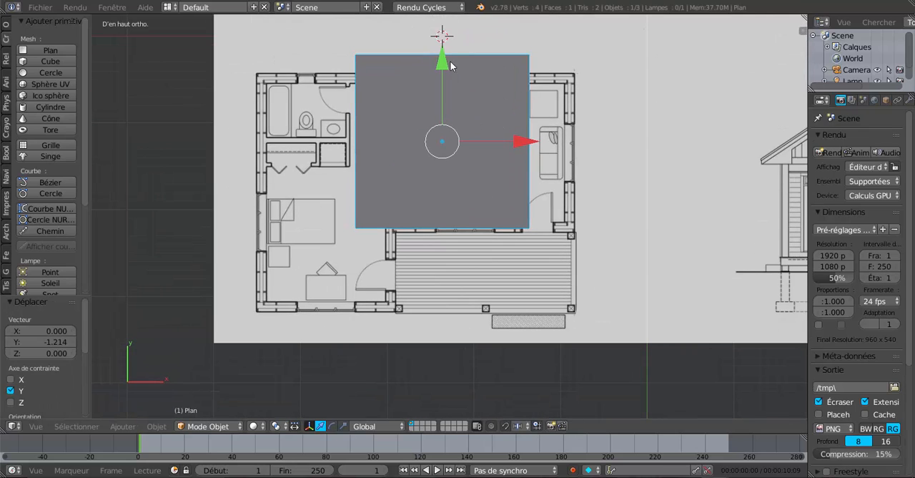
drag(450, 65, 444, 112)
scroll(450, 207, up, 1)
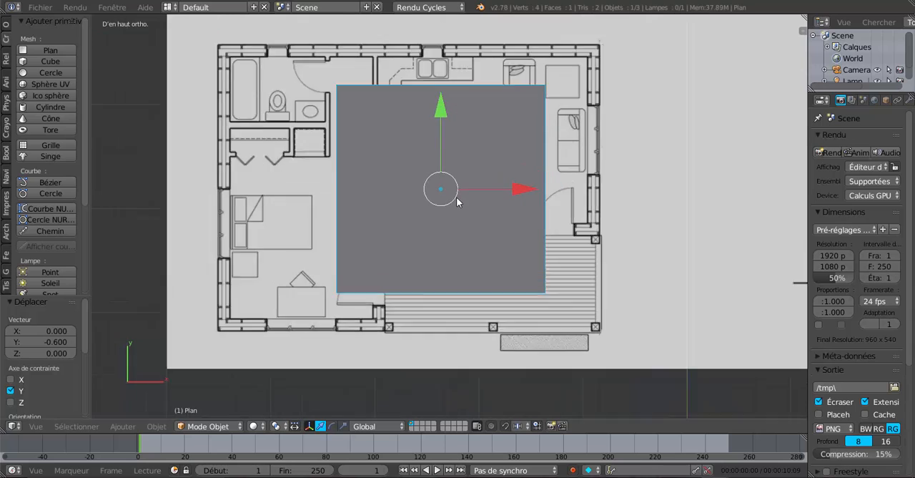
scroll(458, 203, down, 1)
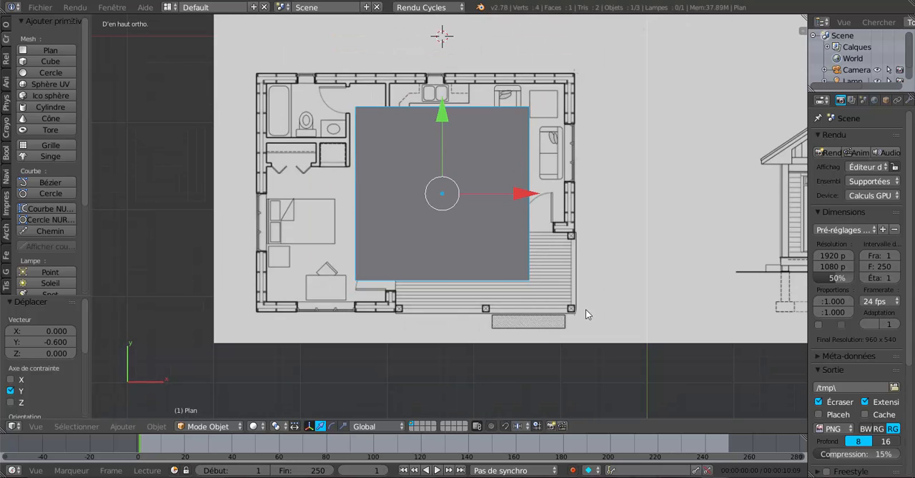
- Shrink the plane to a small square and move it to the wall corner beside the deck, finishing with a 0.776 scale and -0.111 in Y
key(s)
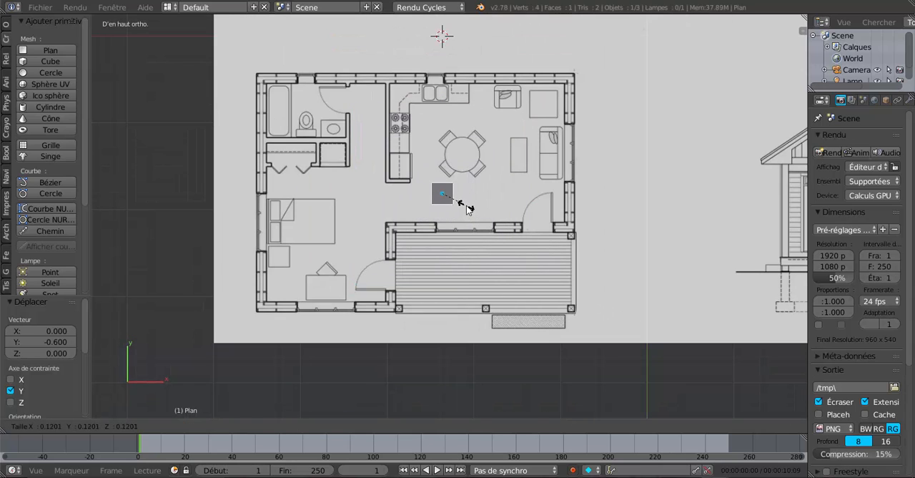
click(446, 194)
drag(446, 116, 446, 132)
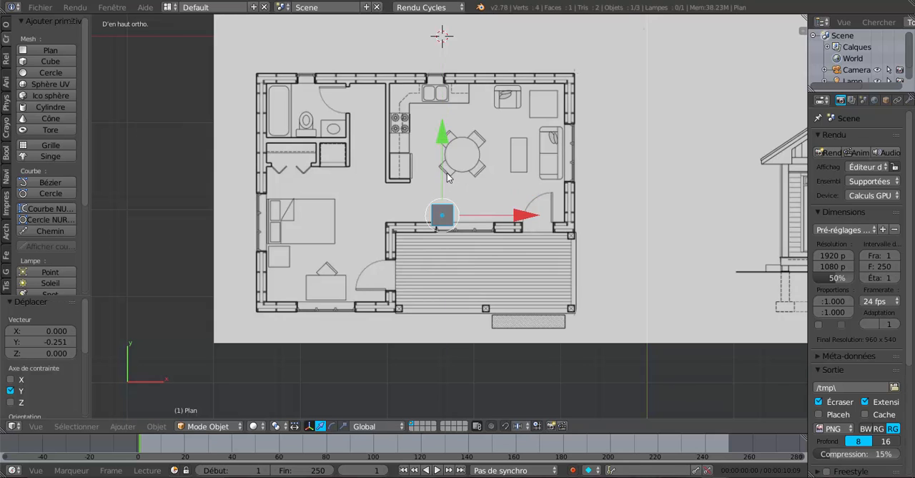
scroll(447, 210, up, 4)
drag(489, 206, 421, 217)
key(s)
click(404, 266)
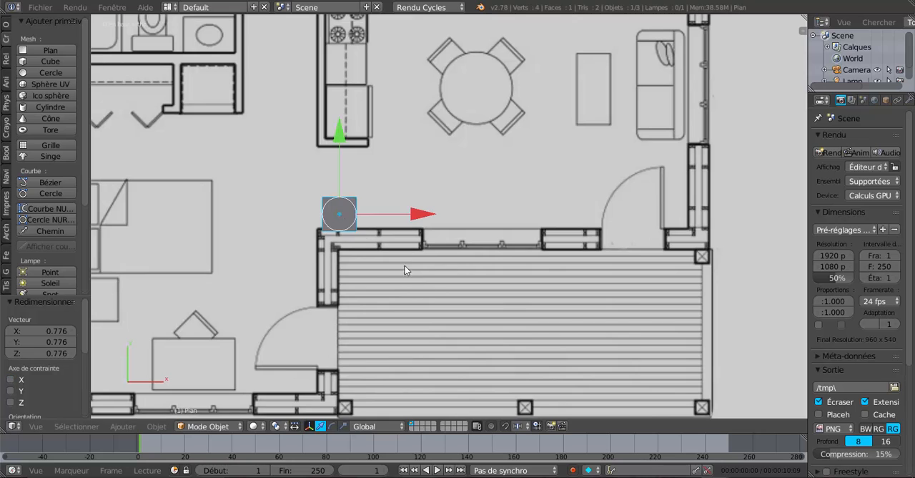
drag(347, 148, 340, 160)
- Scale the plane by about 0.68 and shift it onto the wall corner, ending with a move of -0.062 in X
scroll(430, 187, up, 2)
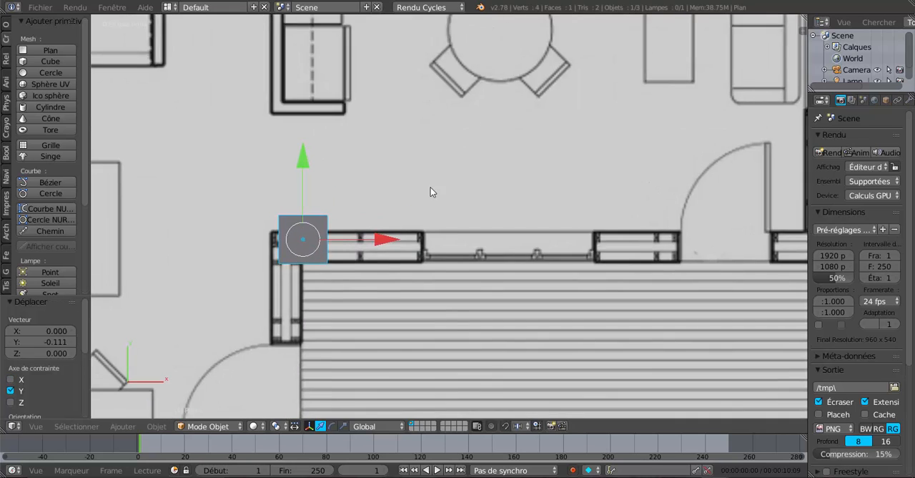
shift+middle_drag(430, 187, 503, 202)
scroll(502, 202, up, 3)
key(s)
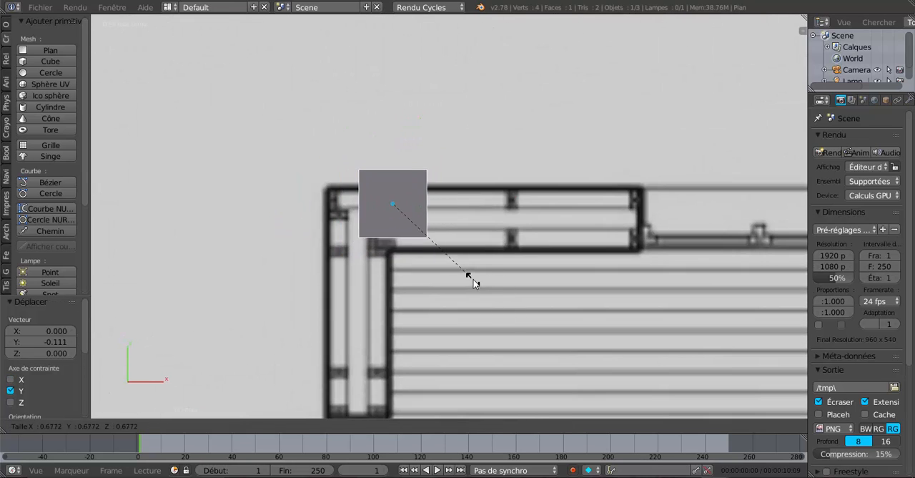
click(473, 278)
drag(396, 137, 399, 141)
drag(479, 227, 442, 225)
- Fit the plane exactly to the wall corner with a 0.965 scale and small X and Y shifts, ending with 0.003 in Y
key(s)
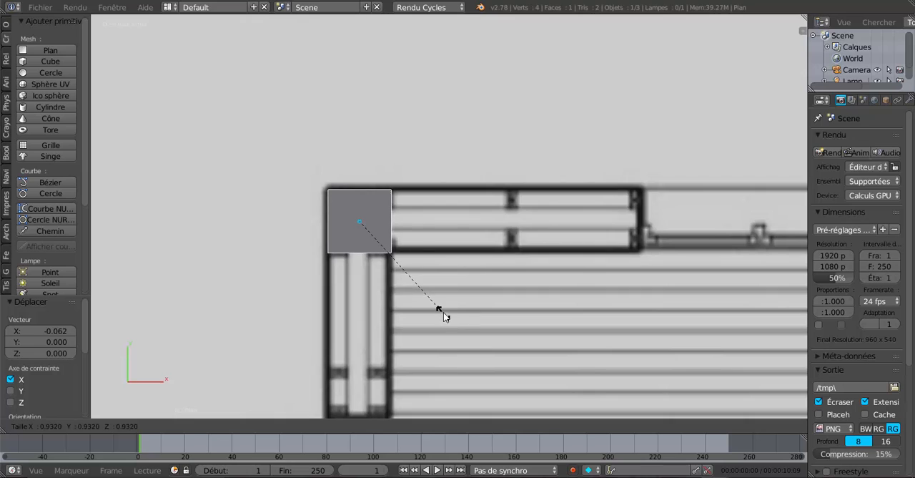
click(451, 318)
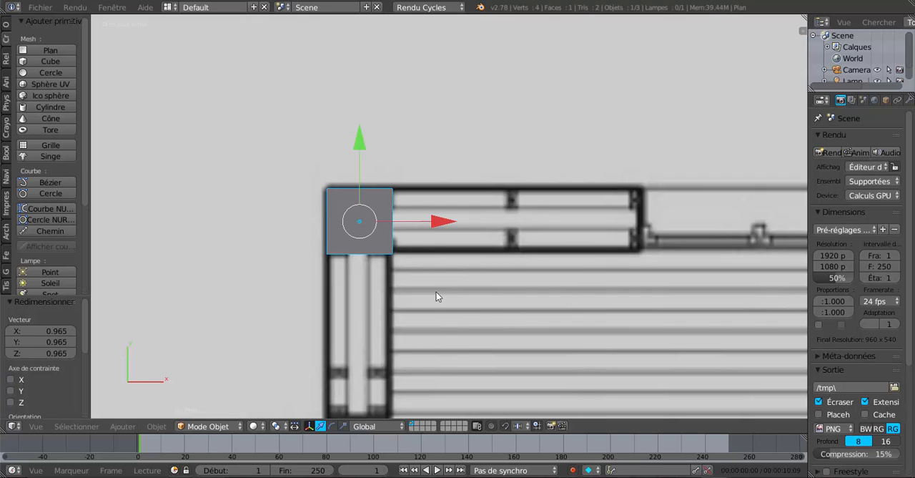
drag(439, 221, 435, 222)
drag(358, 143, 359, 137)
scroll(426, 193, down, 1)
shift+middle_drag(453, 241, 378, 246)
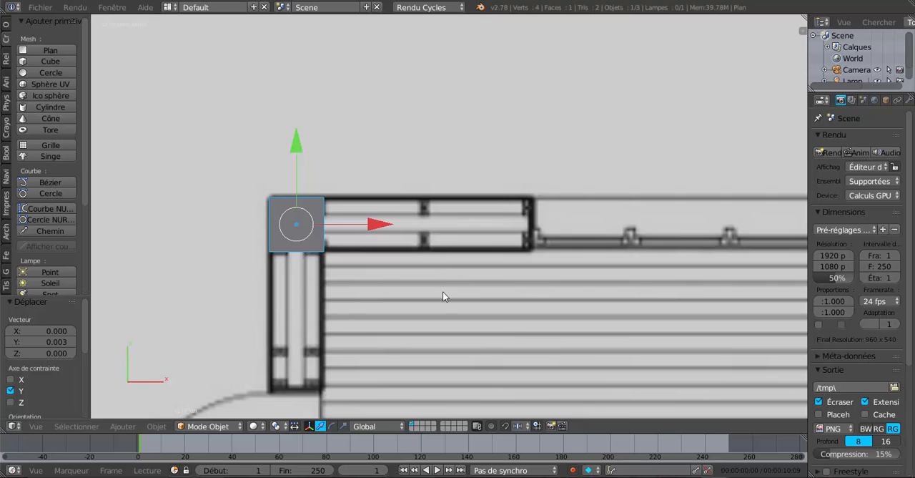
scroll(442, 293, down, 2)
scroll(449, 295, up, 2)
- In Edit Mode, duplicate the square face and move the copy 0.473 along X to the wall segment's end beside the window
key(Tab)
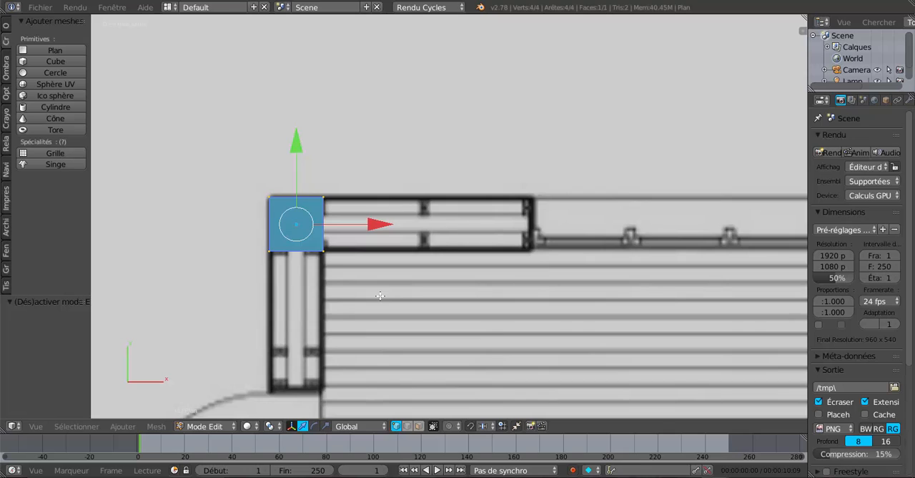
key(shift+d)
right_click(380, 226)
key(g)
key(x)
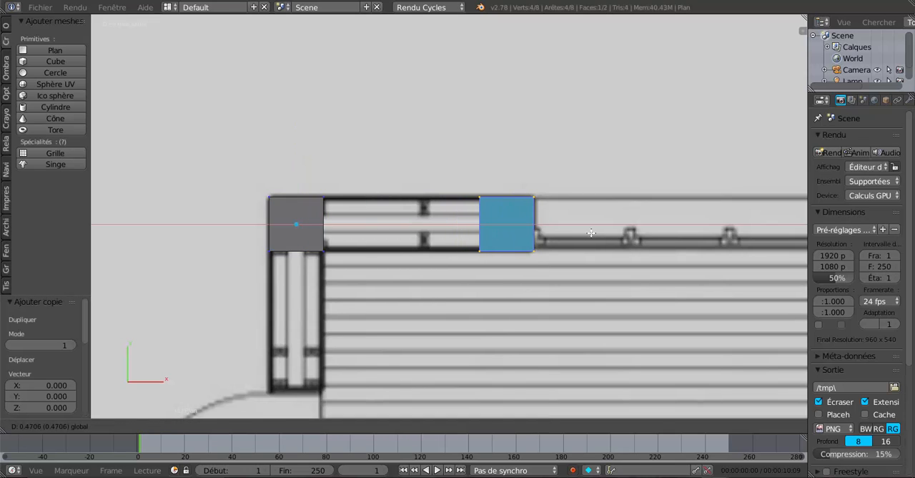
click(591, 232)
scroll(576, 267, down, 2)
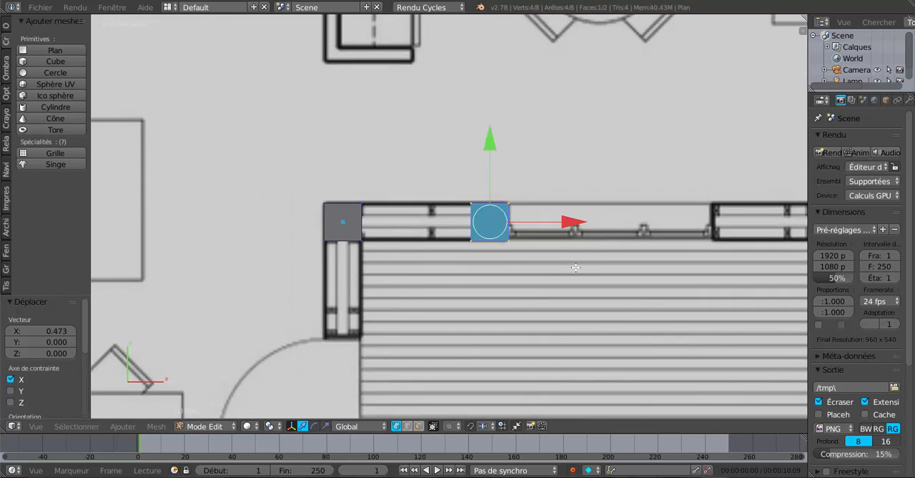
- Duplicate the square face and move the copy 0.771 along X to the far side of the window above the deck
scroll(481, 254, down, 1)
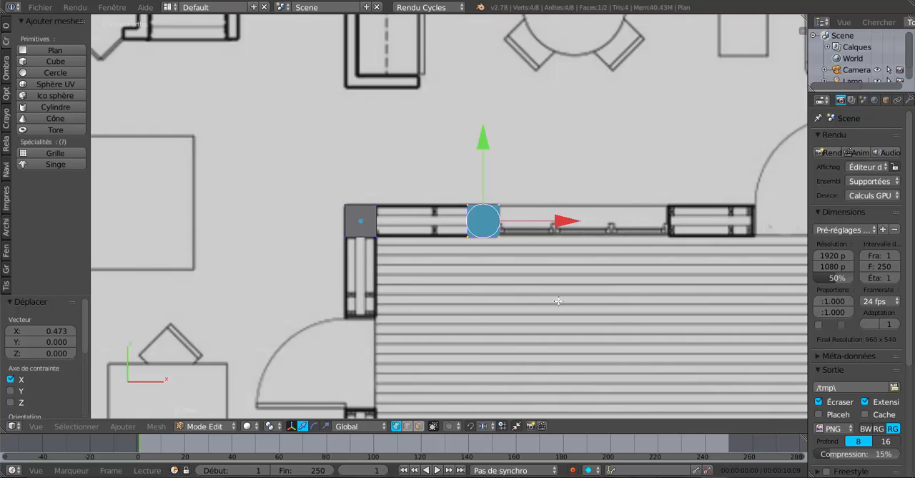
key(shift+d)
click(573, 234)
drag(562, 223, 764, 219)
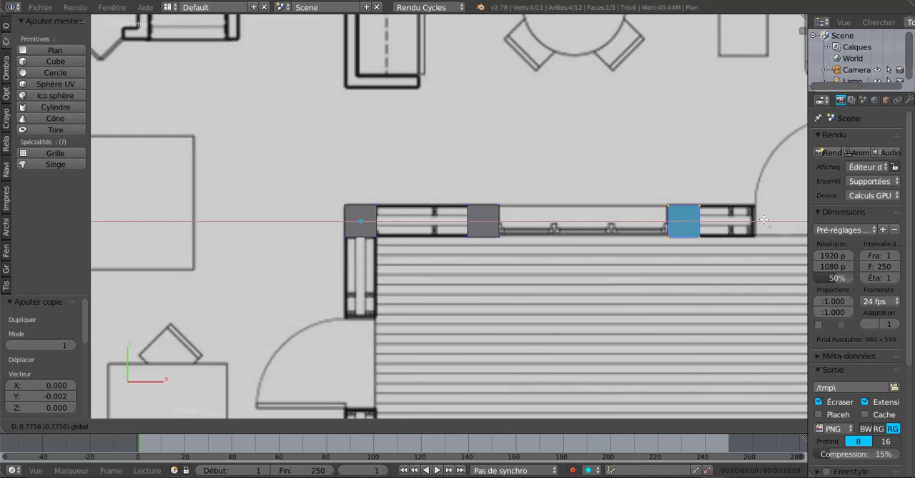
click(763, 220)
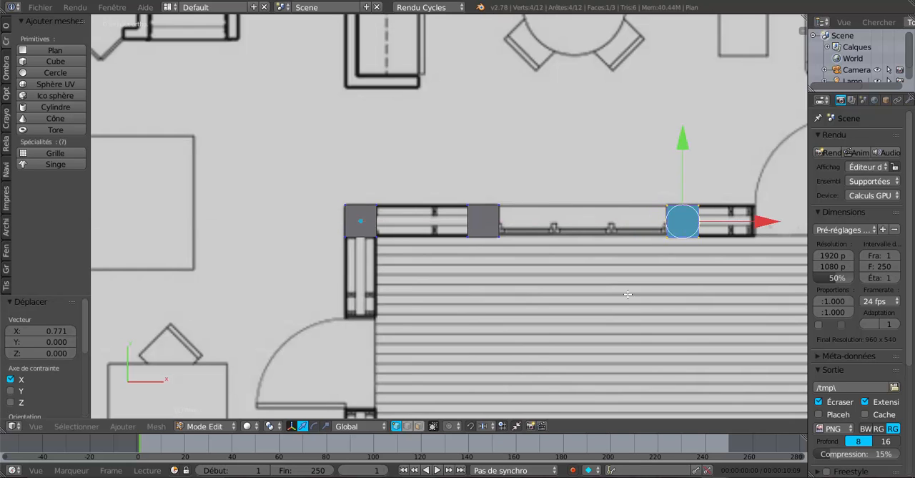
- In edge selection mode, select the facing edges of the corner square and the square before the window, and fill a face between them
shift+middle_drag(629, 294, 578, 303)
scroll(500, 307, up, 2)
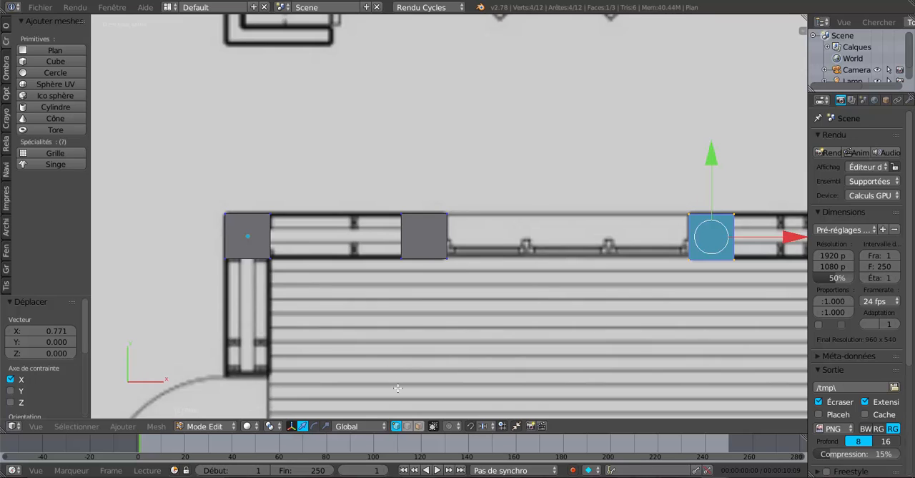
click(408, 426)
right_click(273, 245)
shift+right_click(399, 229)
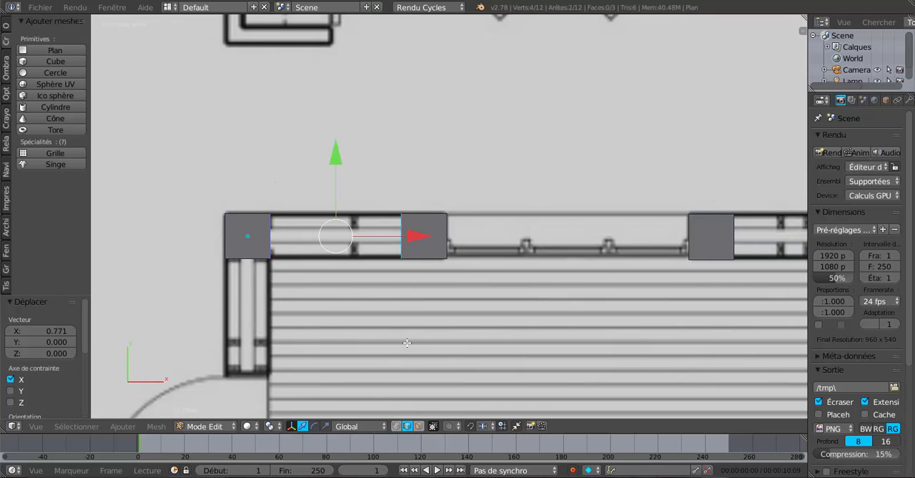
key(f)
- Duplicate the linked square beyond the deck window and move the copy 0.221 along X to the edge of the door opening
scroll(407, 343, down, 2)
shift+middle_drag(622, 298, 484, 314)
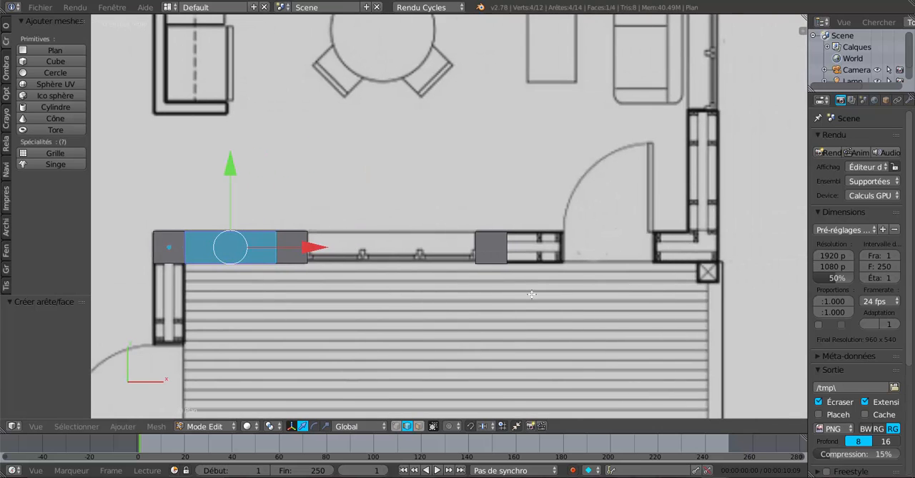
scroll(532, 294, up, 2)
right_click(514, 290)
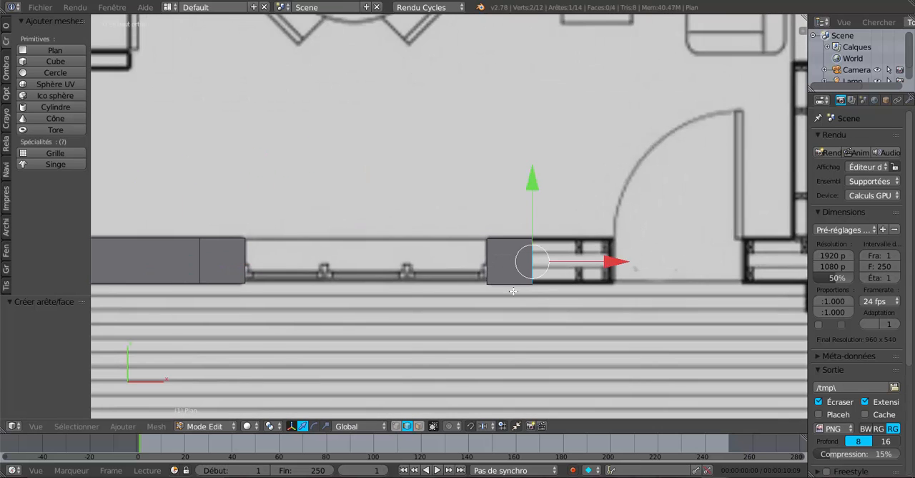
key(ctrl+l)
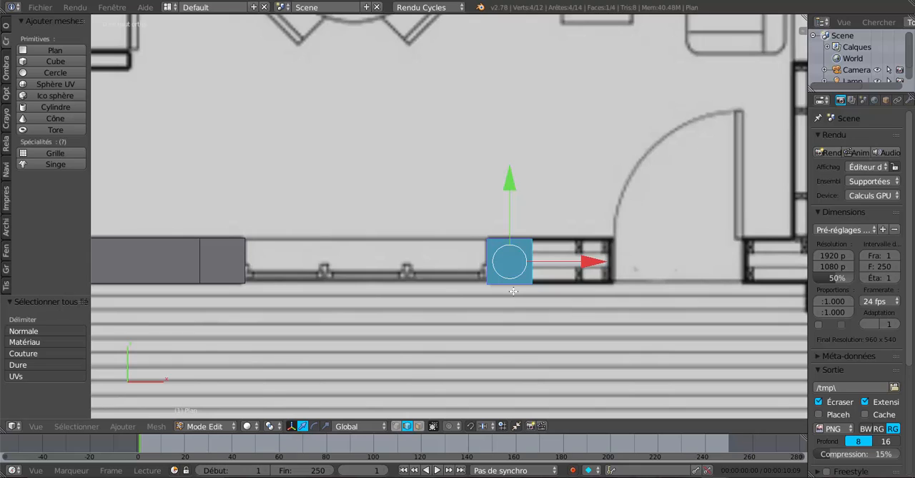
key(shift+d)
right_click(514, 291)
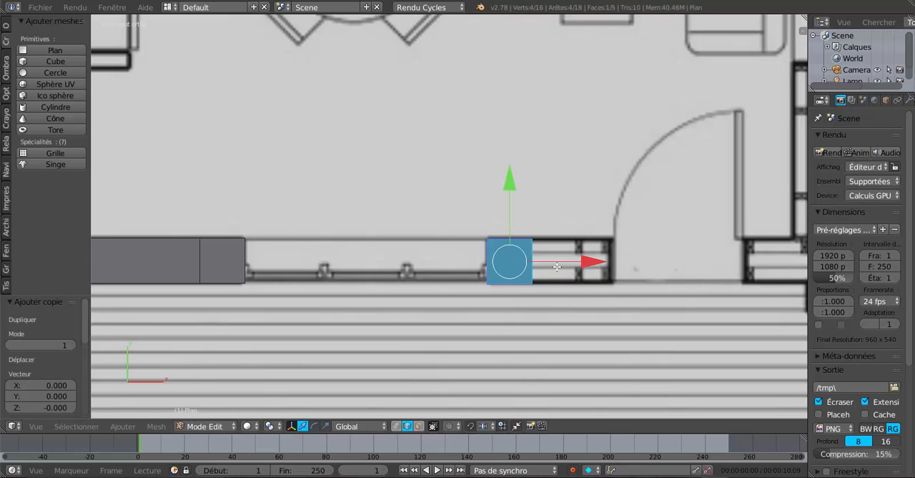
drag(584, 263, 667, 259)
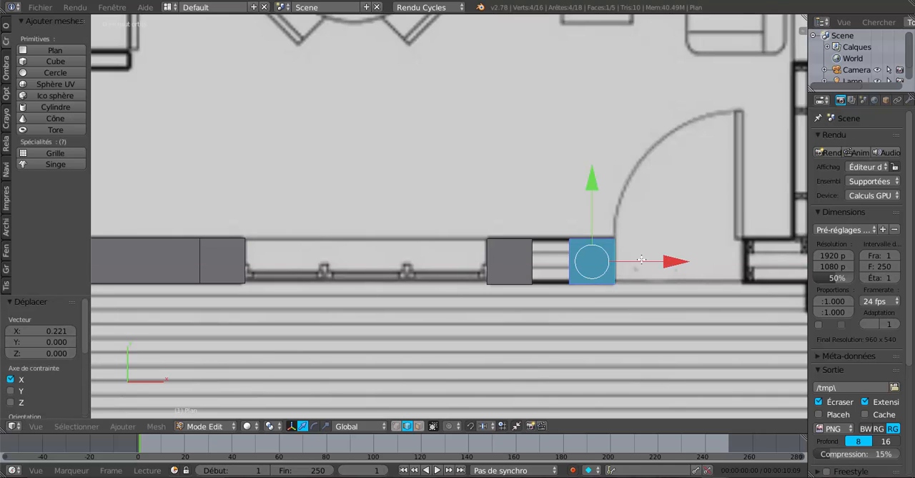
- Select the facing edges of the two squares between the window and the door, and fill a face between them
right_click(532, 261)
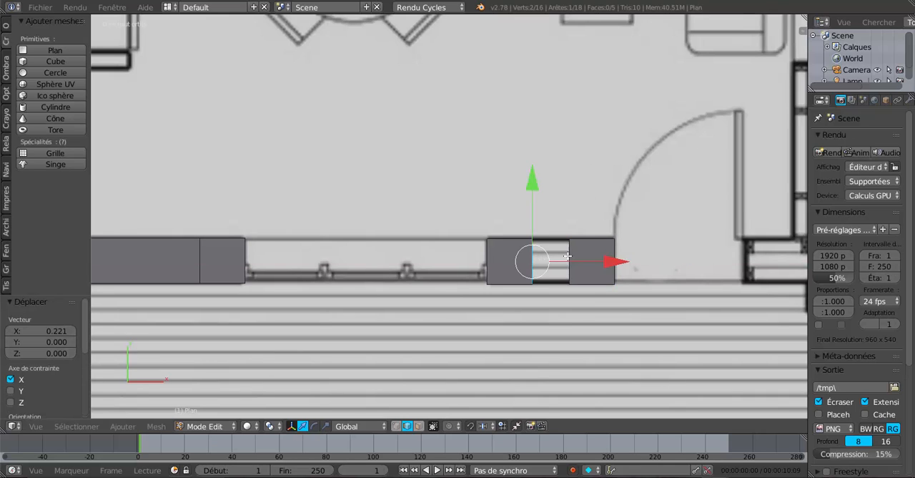
shift+right_click(568, 257)
key(f)
- In face selection mode, duplicate the square beside the door and move the copy 0.466 along X to the other side of the opening
scroll(567, 257, down, 4)
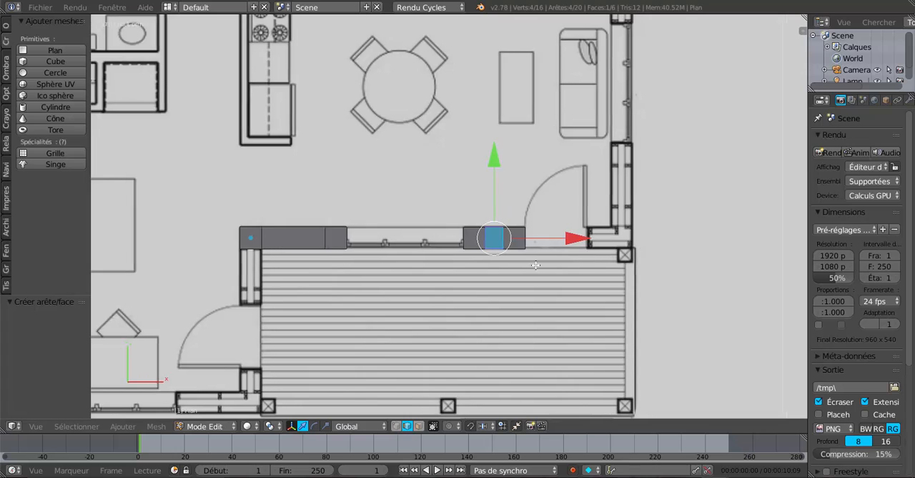
shift+middle_drag(535, 265, 405, 258)
scroll(405, 258, up, 2)
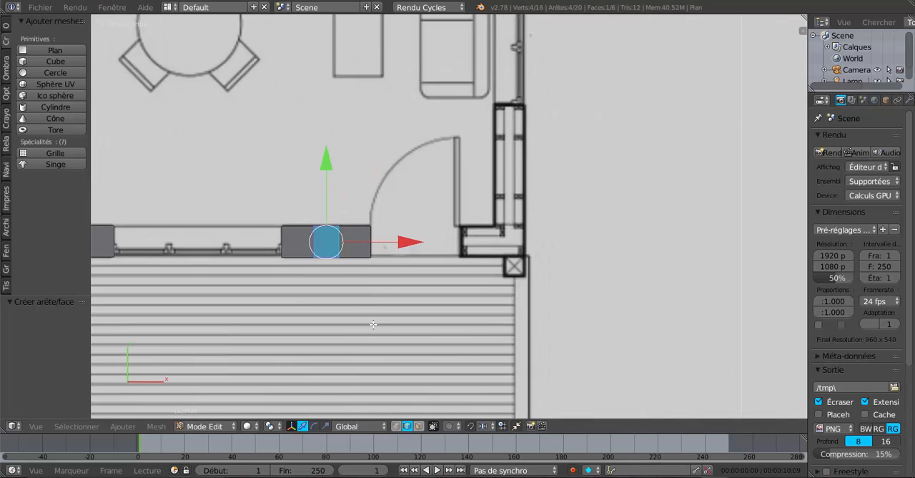
click(419, 425)
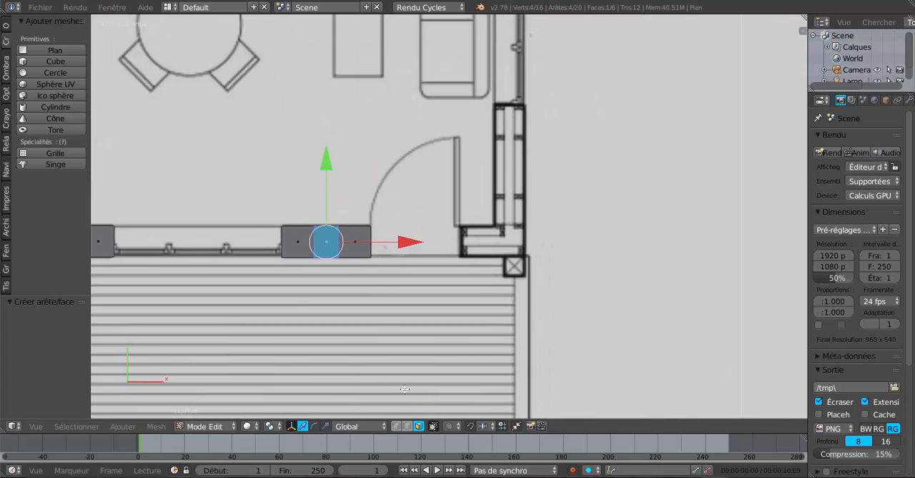
right_click(354, 243)
key(shift+s)
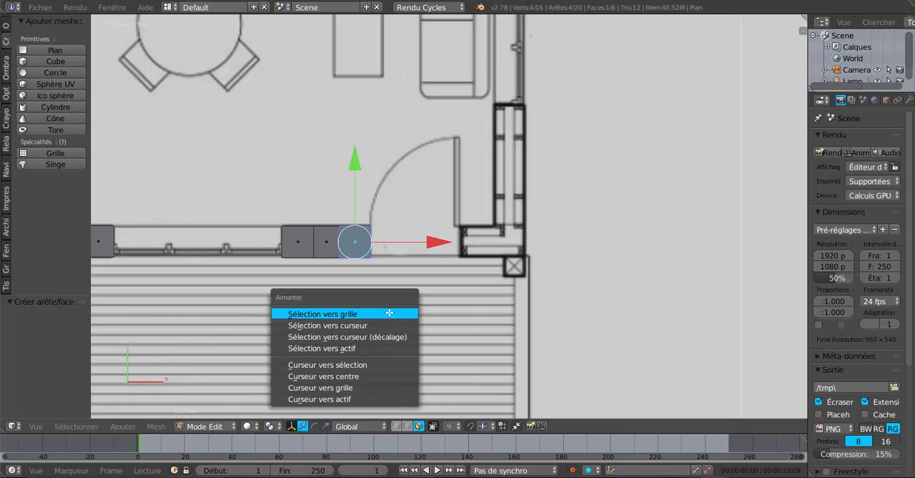
key(shift+d)
click(454, 316)
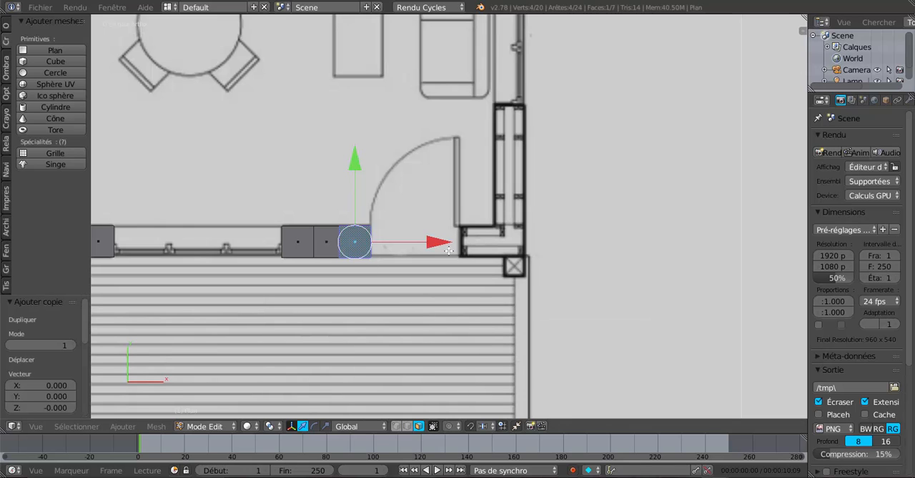
drag(452, 242, 559, 252)
- Duplicate the square past the door and move the copy 0.130 along X onto the outer wall corner
scroll(558, 252, up, 3)
shift+middle_drag(551, 271, 493, 264)
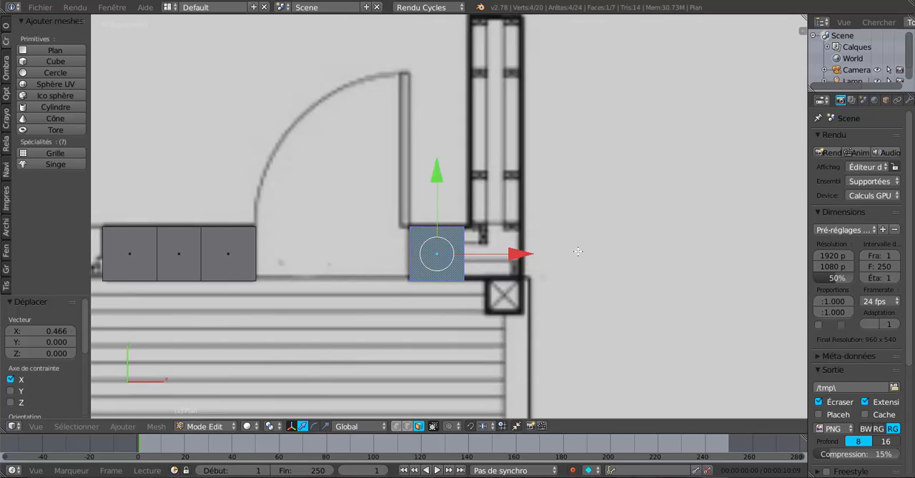
key(shift+d)
right_click(472, 308)
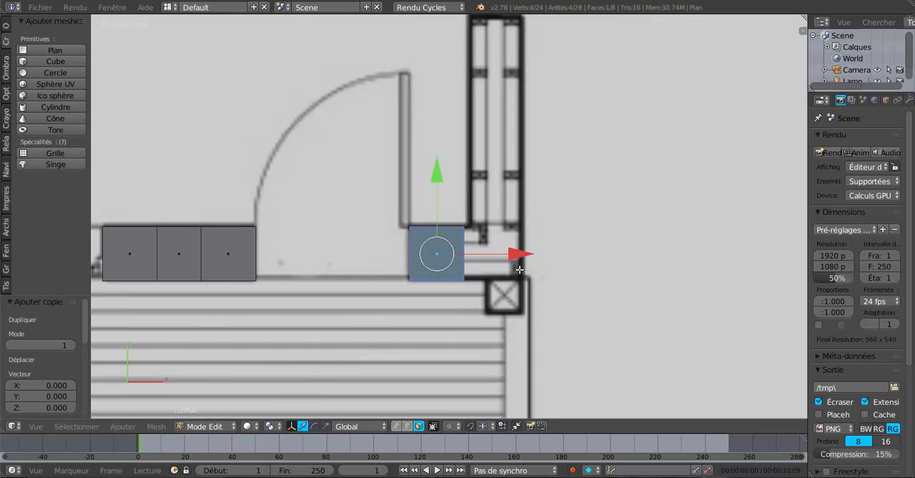
drag(519, 254, 575, 247)
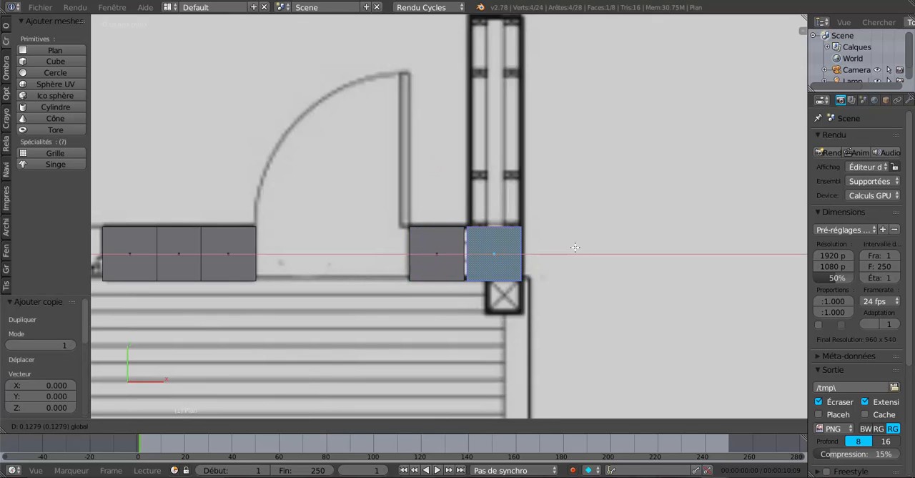
click(575, 247)
- Try to fill the narrow gap between the two squares at the outer corner from the selected edges, and undo the fill
scroll(465, 261, up, 1)
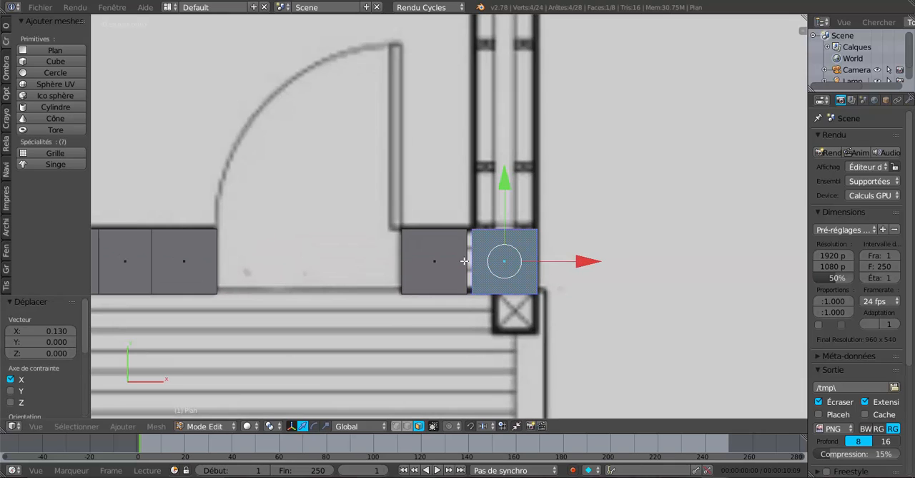
click(407, 426)
shift+click(469, 255)
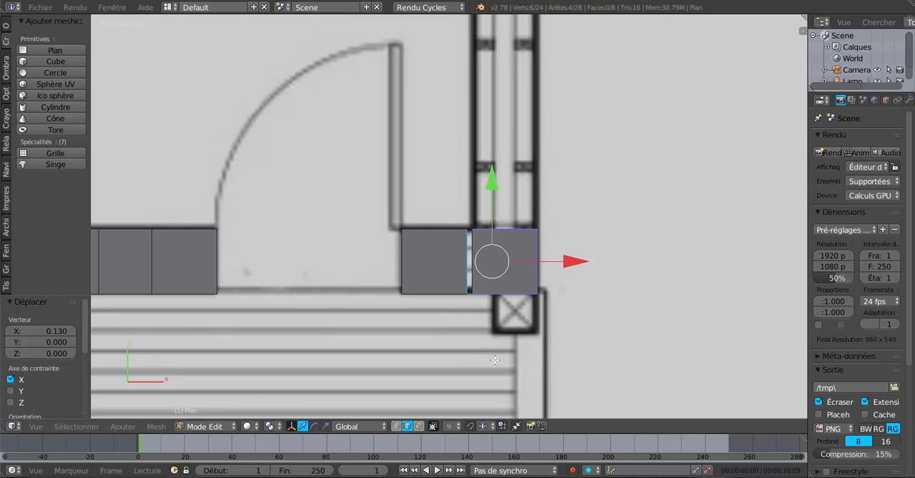
key(f)
scroll(509, 352, down, 3)
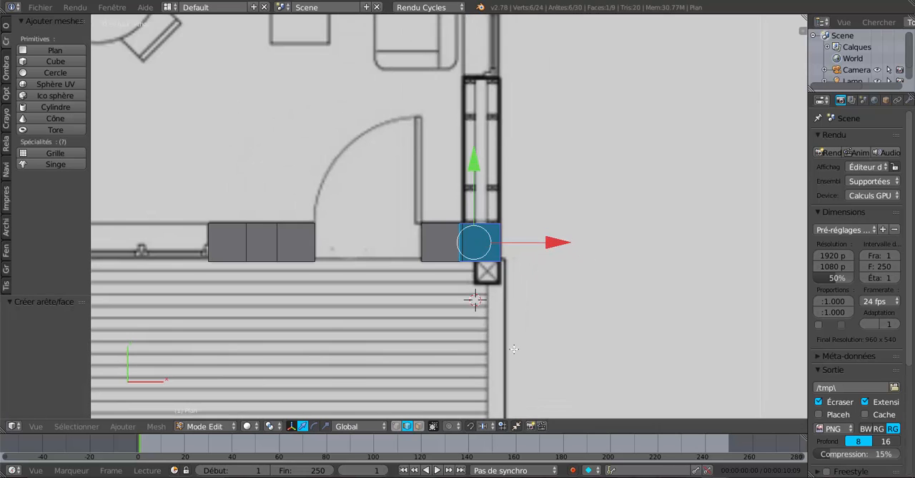
scroll(534, 334, up, 3)
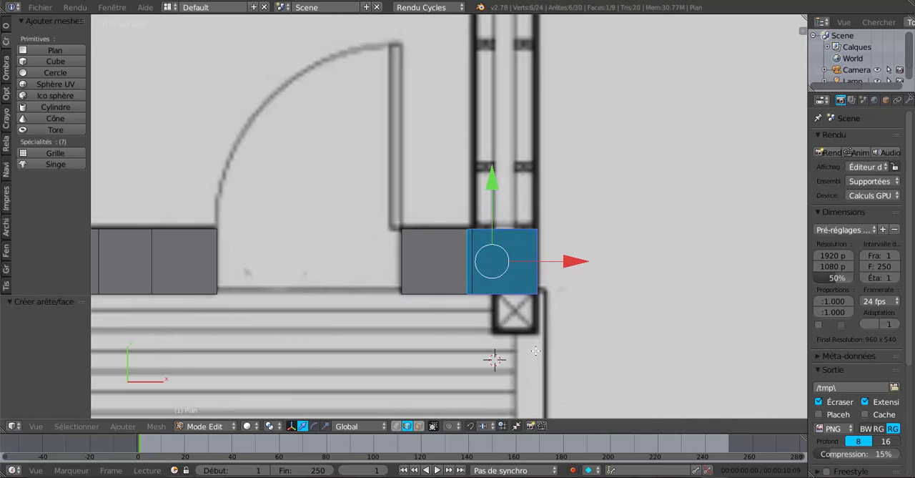
click(419, 425)
scroll(441, 397, up, 3)
key(2)
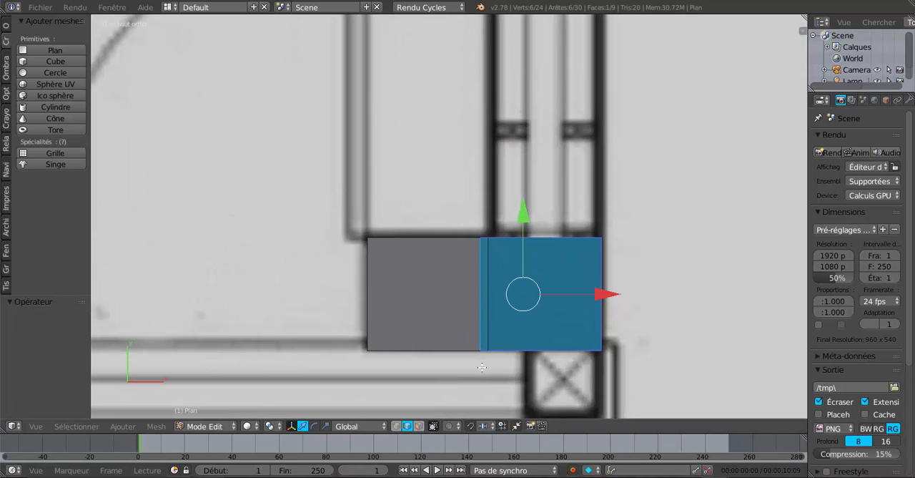
key(ctrl+z)
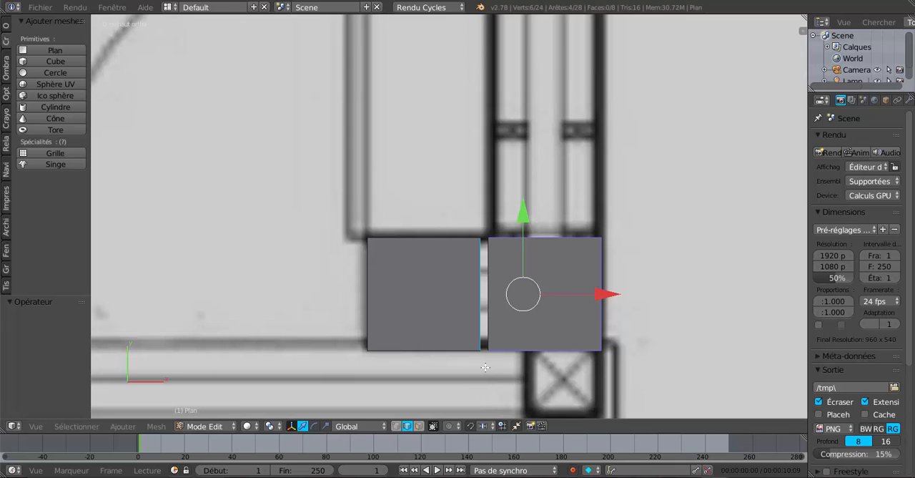
- Select only the two facing edges of the squares at the outer corner and fill the narrow gap with a face
right_click(488, 296)
shift+right_click(478, 289)
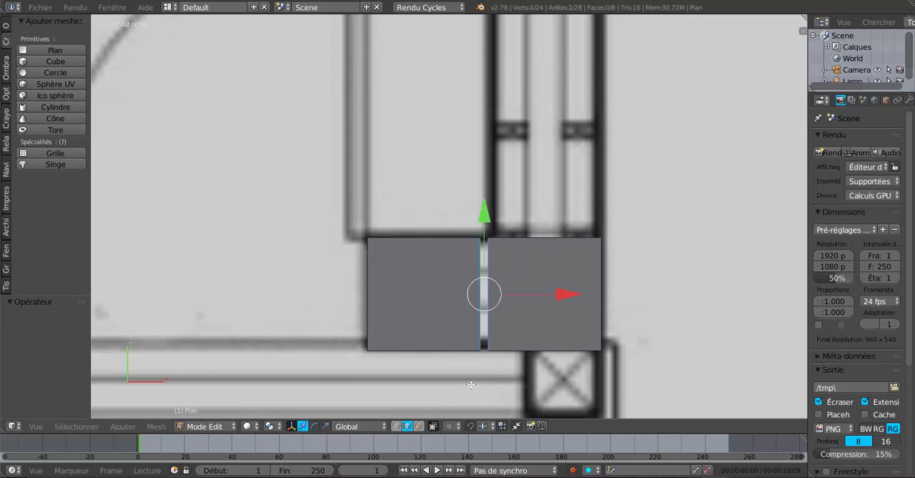
key(f)
scroll(471, 384, up, 1)
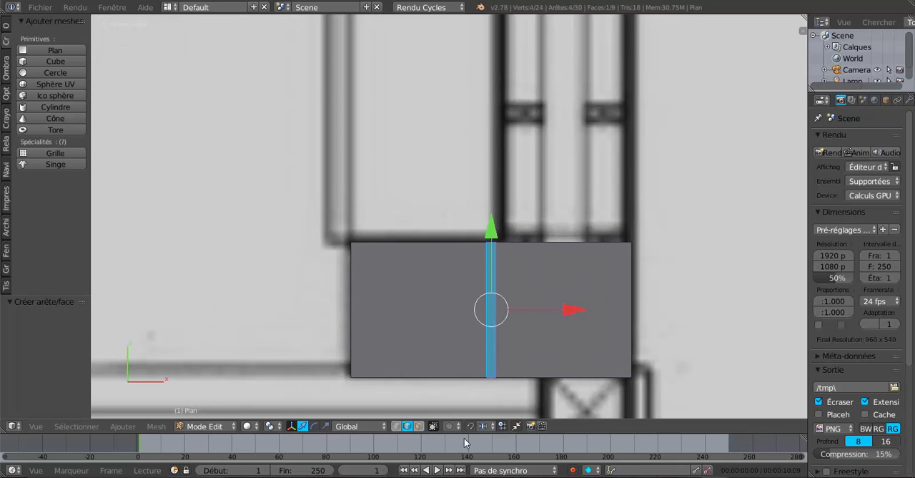
- In face selection mode, duplicate the outer corner square and move the copy 0.462 along Y to the near end of the sofa-side window
click(419, 426)
scroll(604, 326, down, 1)
scroll(604, 326, down, 4)
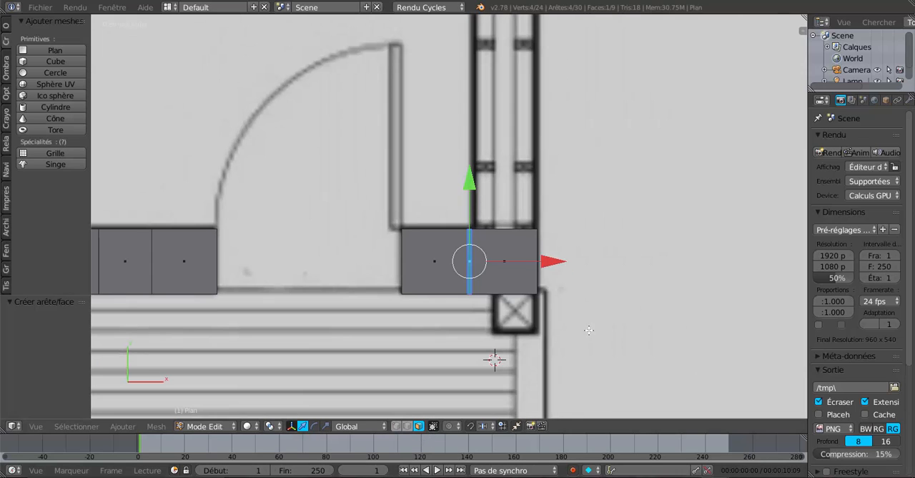
right_click(506, 265)
scroll(600, 301, down, 1)
shift+middle_drag(600, 301, 574, 328)
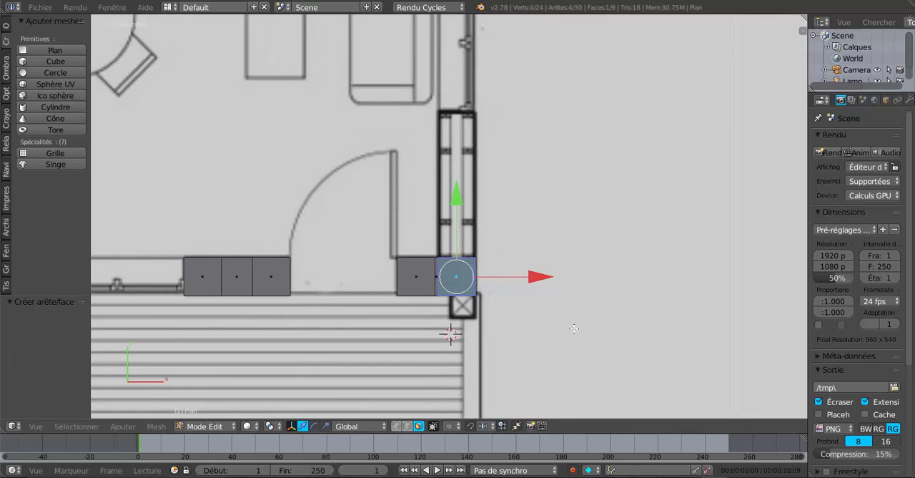
scroll(564, 313, down, 4)
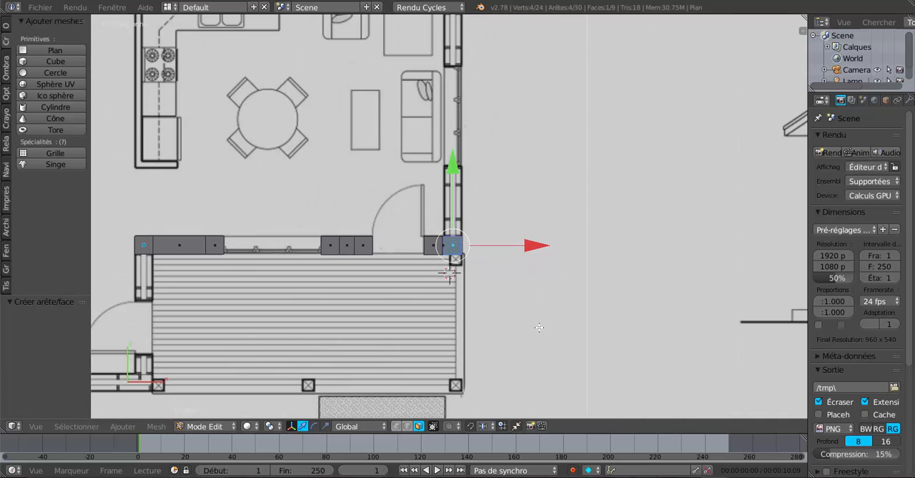
key(shift+d)
right_click(529, 315)
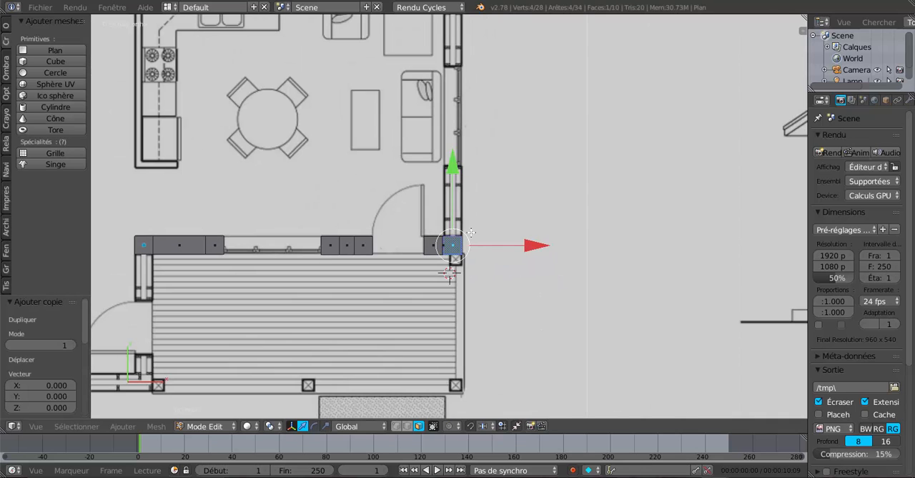
drag(453, 166, 453, 102)
- Duplicate this square and move the copy 0.794 along Y to the far end of the window behind the sofa
shift+middle_drag(545, 182, 561, 299)
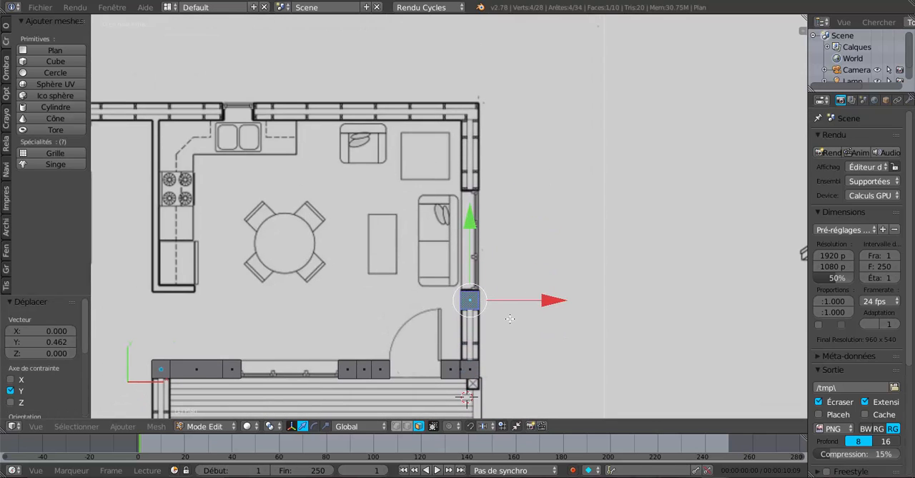
key(shift+d)
key(y)
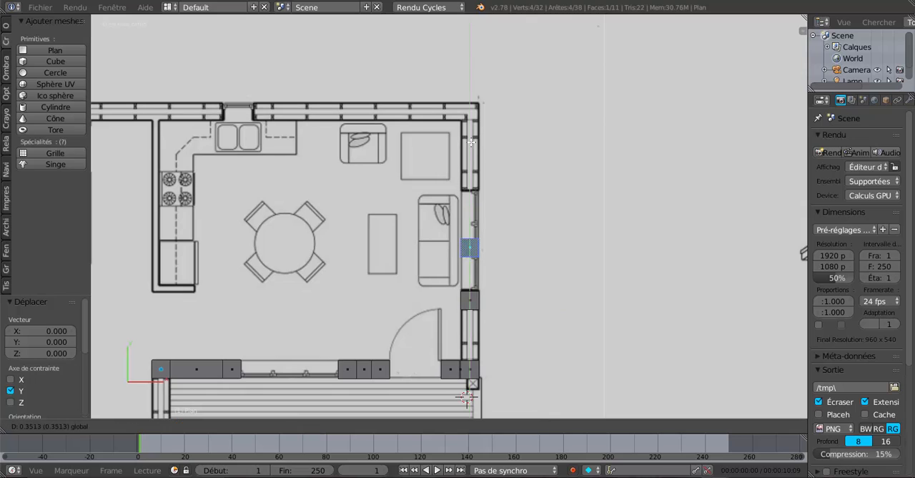
click(474, 95)
- Select the square at the near end of the sofa-side window and shift it 0.013 along Y to align with the wall segment
scroll(453, 296, up, 2)
right_click(472, 338)
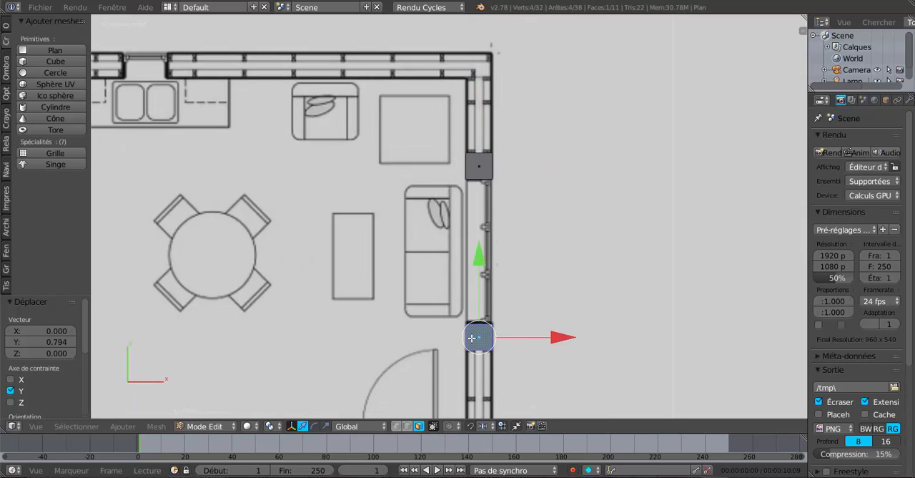
drag(480, 253, 481, 252)
- Duplicate the square at the end of the sofa-side window and move the copy 0.469 along Y to the outer wall corner
shift+middle_drag(565, 262, 555, 363)
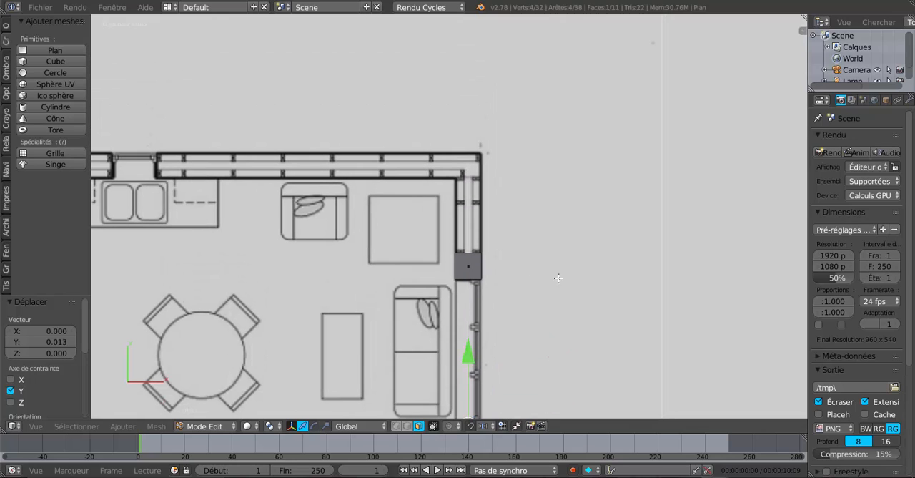
right_click(443, 267)
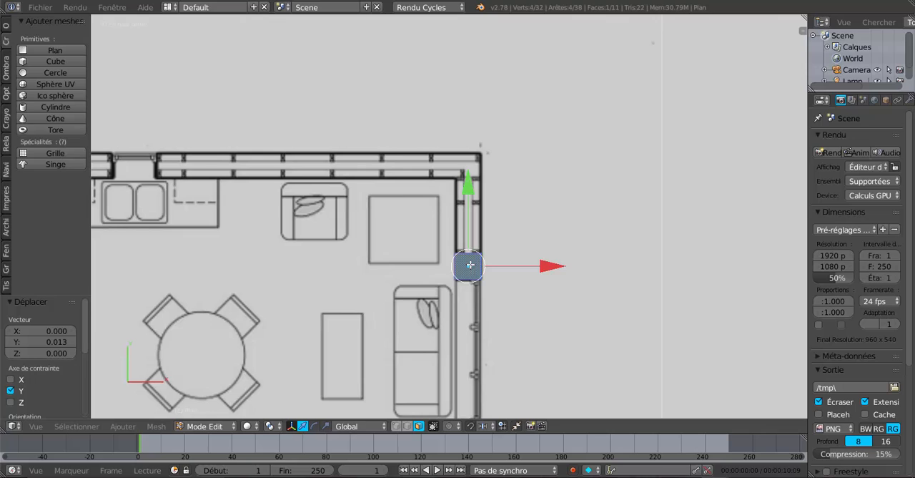
key(shift+d)
right_click(548, 330)
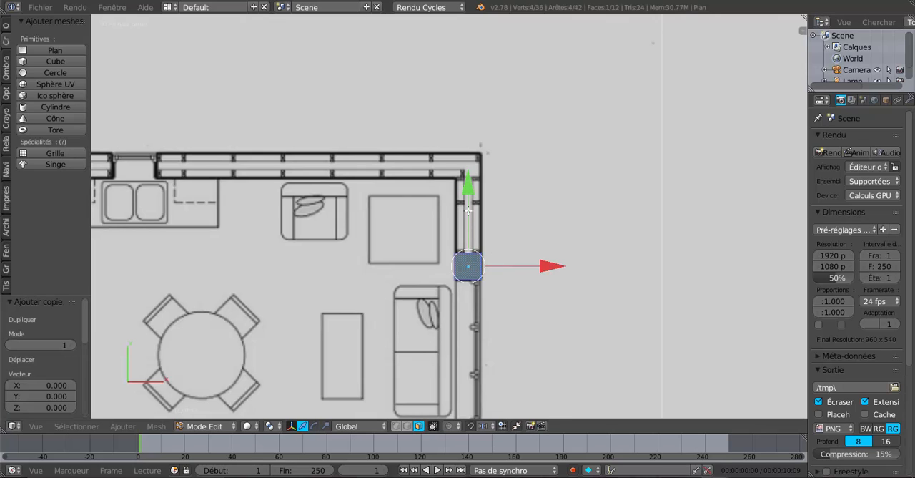
drag(469, 209, 469, 88)
shift+middle_drag(549, 267, 603, 291)
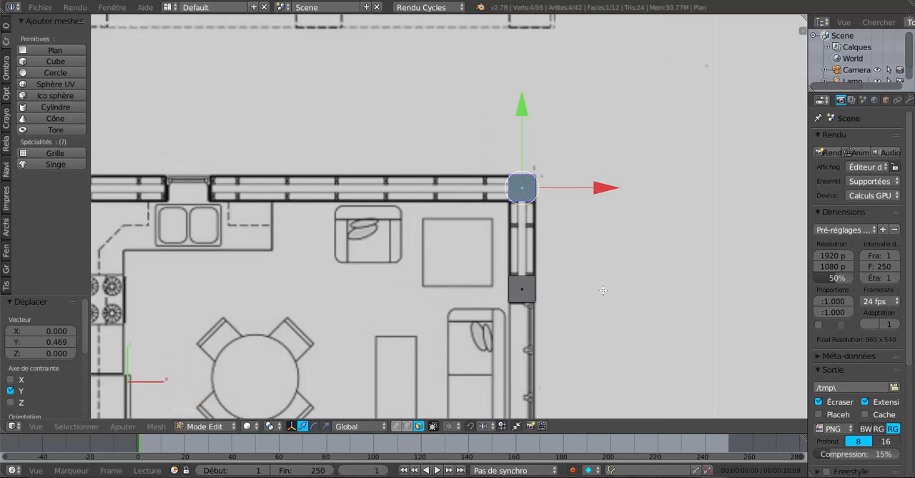
scroll(623, 304, up, 1)
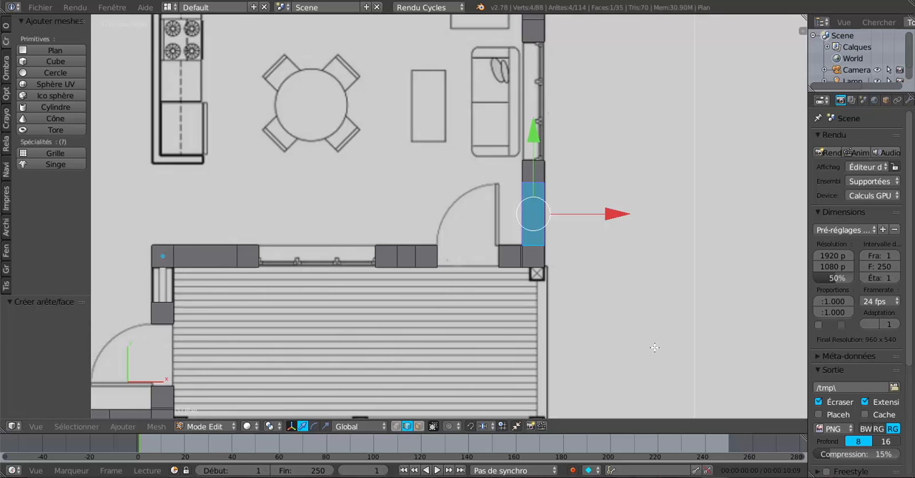
- Examine the wall faces beside the entrance door in 3D for narrow strips left between the squares
middle_drag(628, 348, 489, 294)
scroll(533, 259, up, 3)
scroll(413, 221, up, 3)
scroll(489, 293, up, 2)
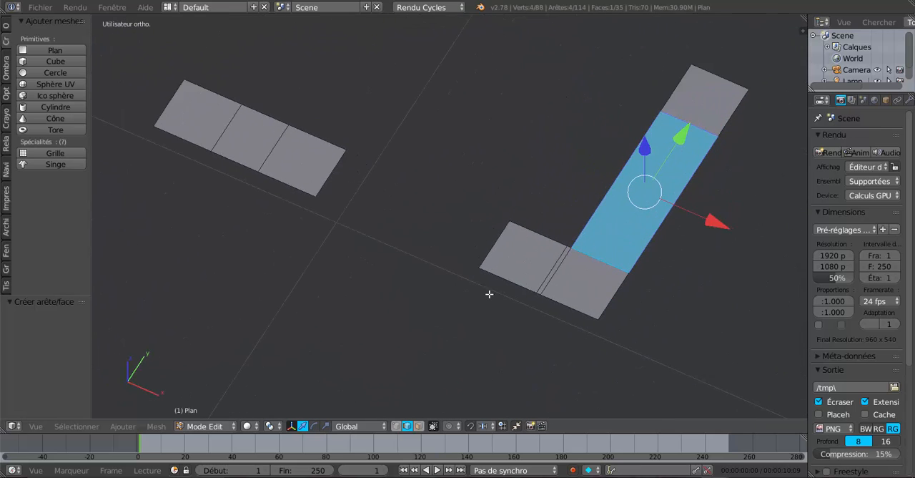
scroll(576, 279, up, 2)
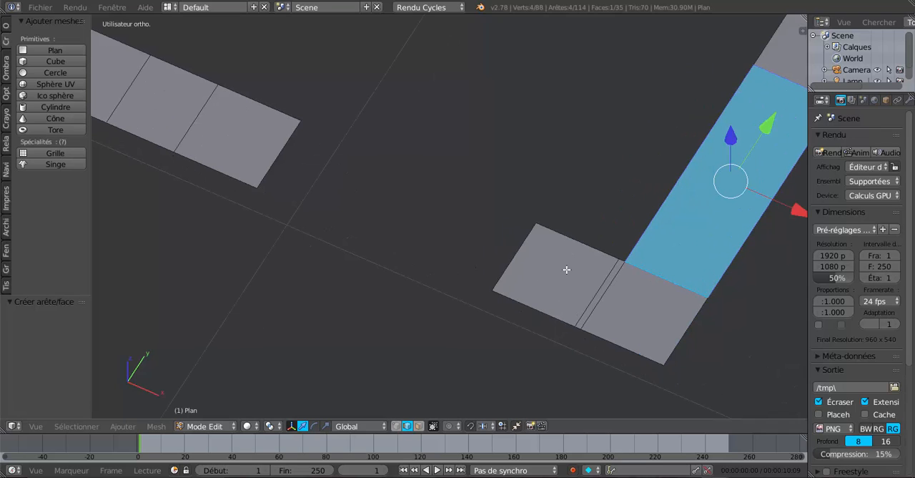
scroll(640, 303, down, 1)
scroll(640, 303, down, 8)
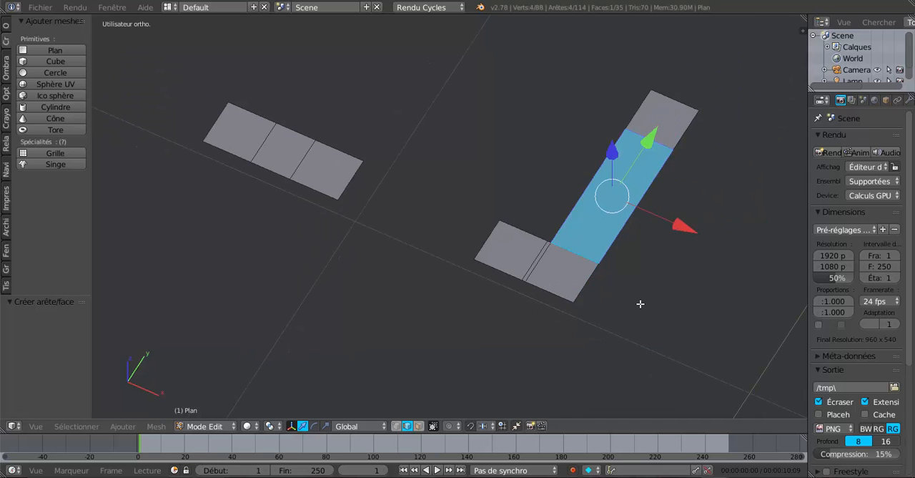
middle_drag(609, 268, 701, 243)
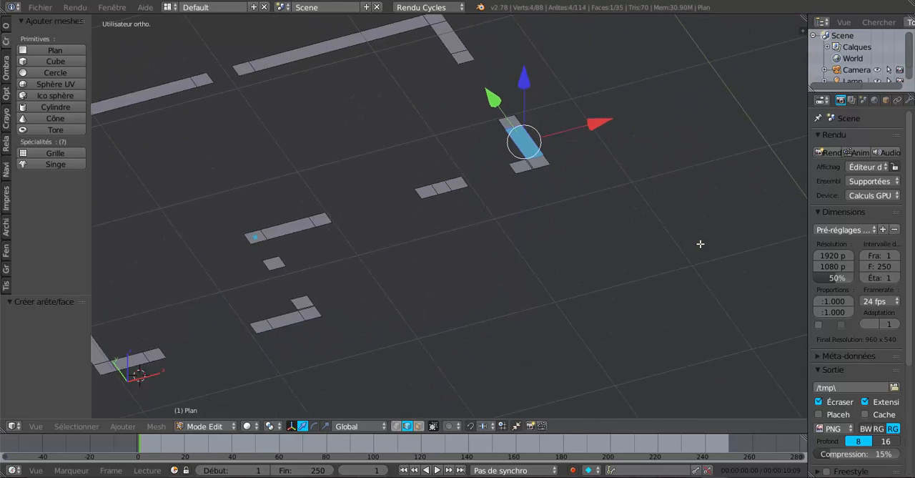
- Dissolve the extra edge of the narrow strip at the bedroom wall's corner by the porch
shift+middle_drag(535, 283, 706, 239)
scroll(551, 321, up, 4)
shift+middle_drag(551, 321, 687, 254)
scroll(546, 216, up, 5)
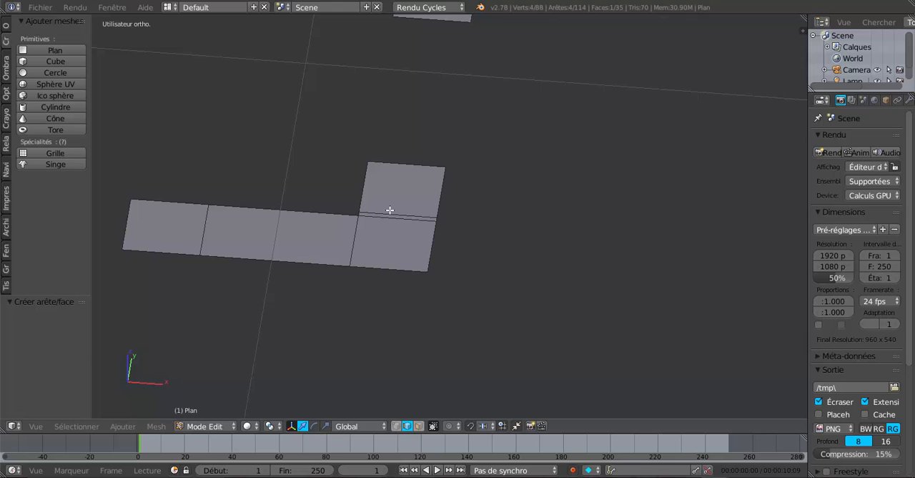
middle_drag(429, 231, 523, 267)
scroll(461, 272, up, 2)
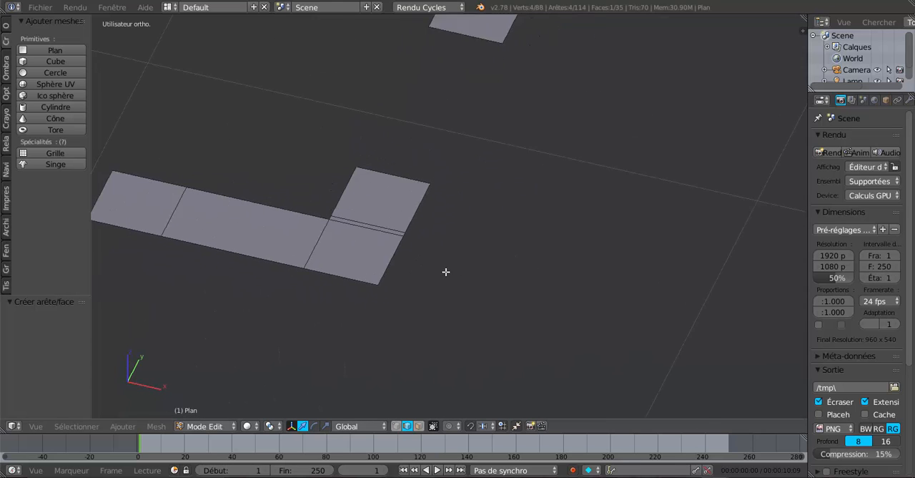
right_click(359, 225)
scroll(545, 267, down, 3)
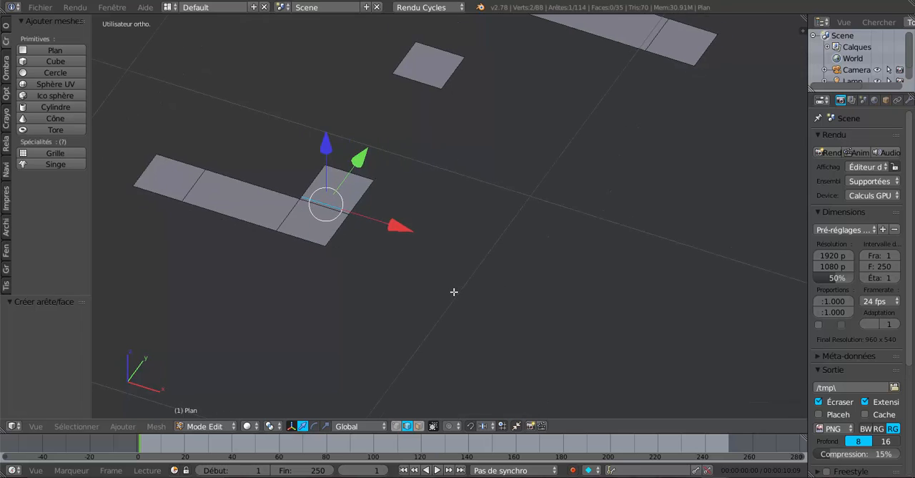
scroll(454, 291, up, 2)
shift+middle_drag(451, 291, 573, 299)
scroll(482, 302, up, 2)
scroll(481, 302, down, 2)
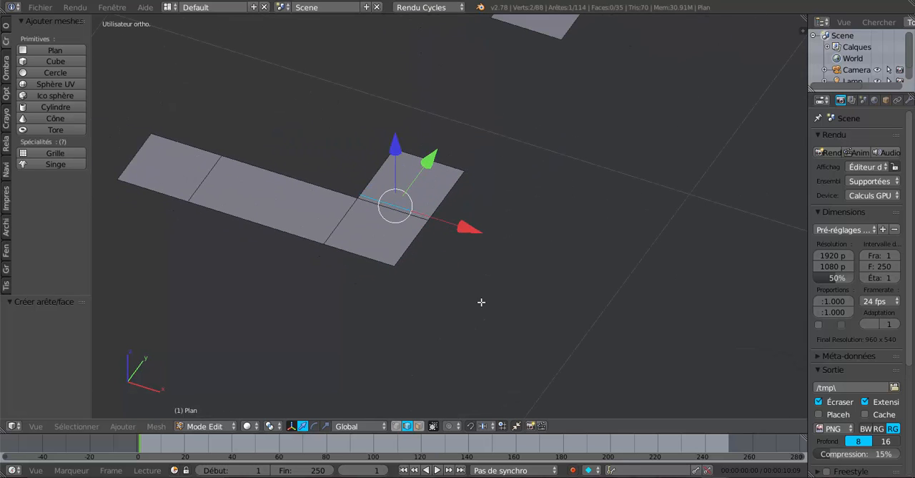
key(x)
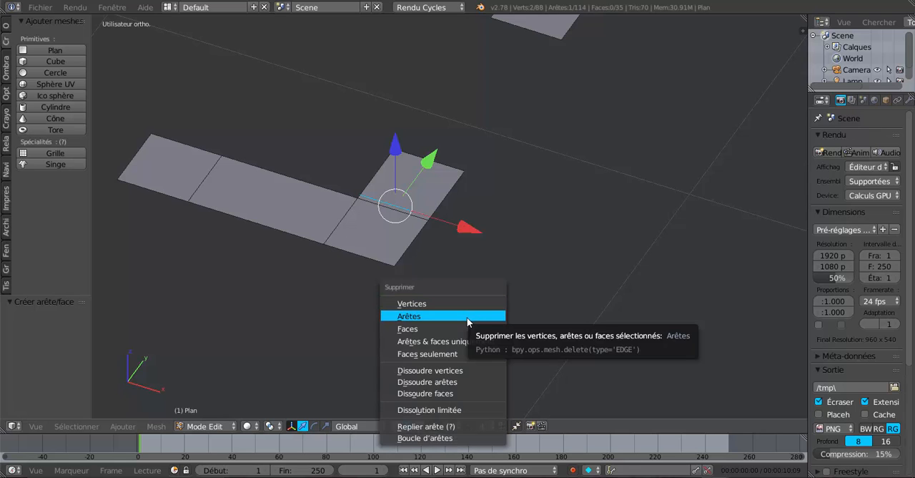
click(457, 382)
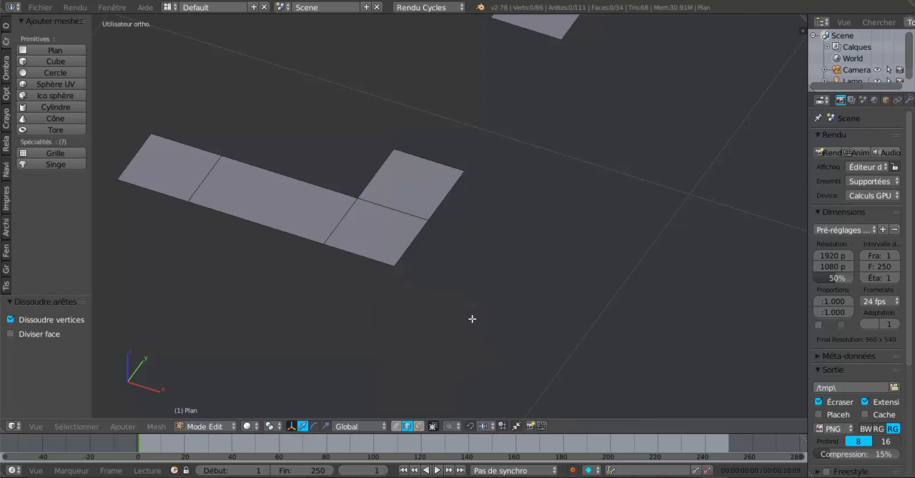
- Dissolve the extra edge of the narrow strip at the wall corner beside the entrance door
scroll(473, 318, down, 4)
shift+middle_drag(563, 210, 472, 354)
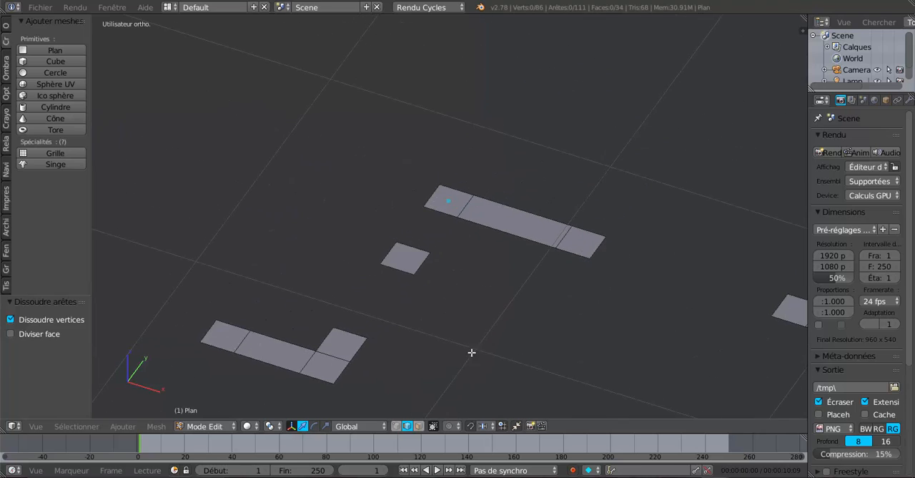
scroll(486, 339, up, 2)
shift+middle_drag(653, 287, 341, 219)
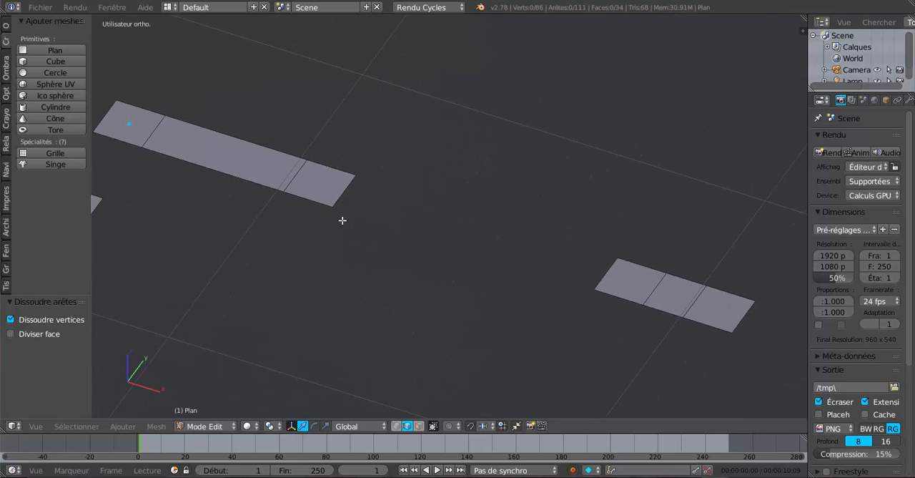
shift+middle_drag(638, 321, 343, 257)
scroll(592, 348, up, 2)
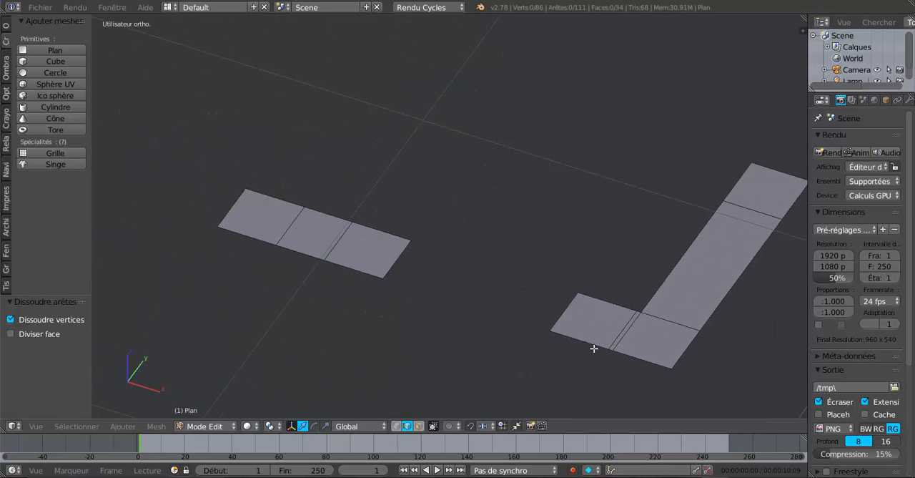
right_click(659, 344)
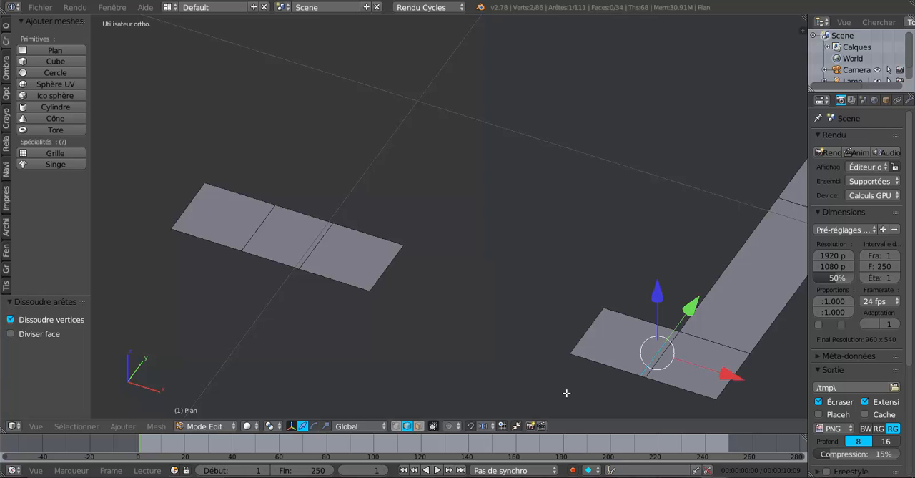
key(x)
click(549, 392)
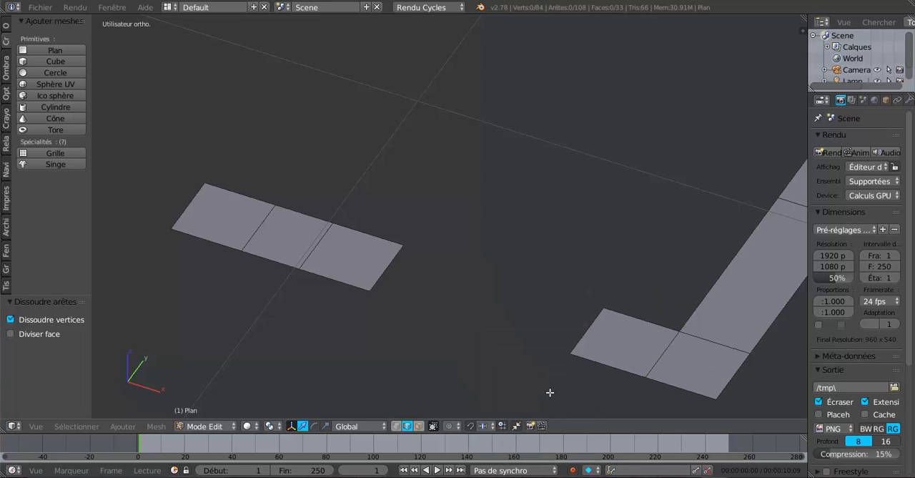
- Switch to the orthographic front view so the wall outline is seen against the background elevation drawings
scroll(544, 361, down, 4)
middle_drag(544, 361, 598, 348)
scroll(598, 347, down, 2)
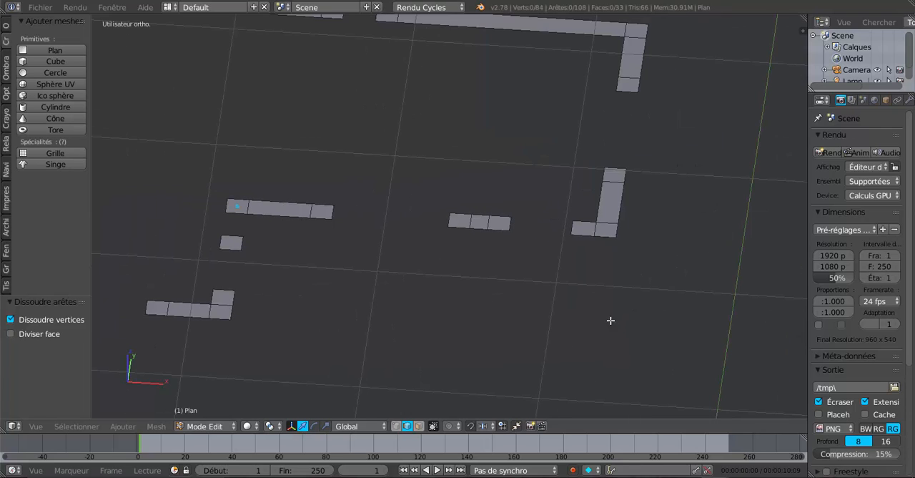
shift+middle_drag(605, 321, 661, 317)
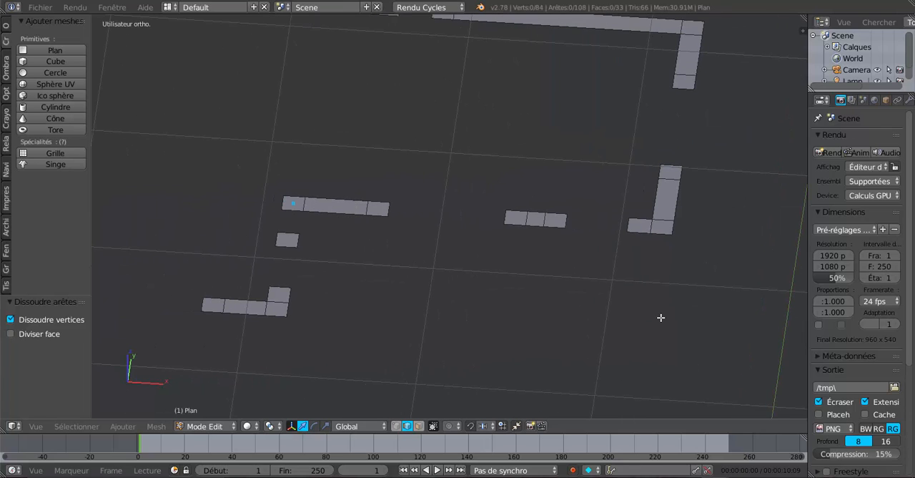
key(KP_1)
scroll(661, 318, down, 4)
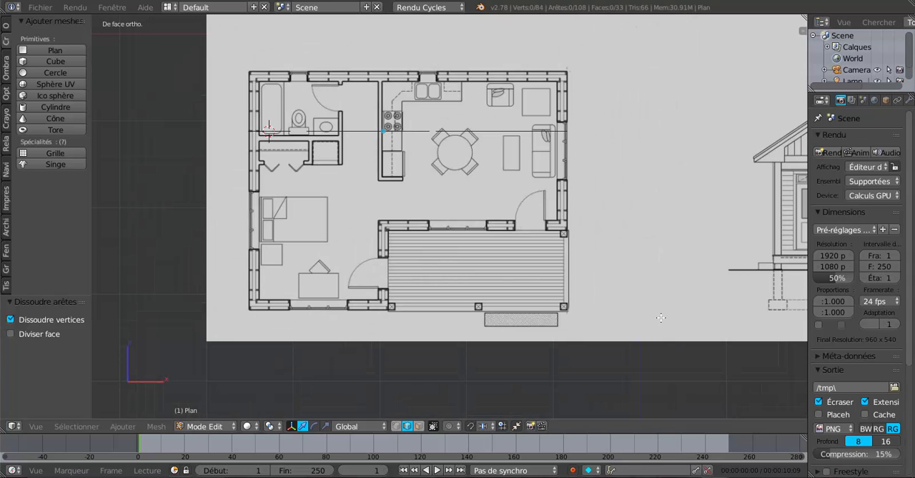
middle_drag(443, 199, 443, 210)
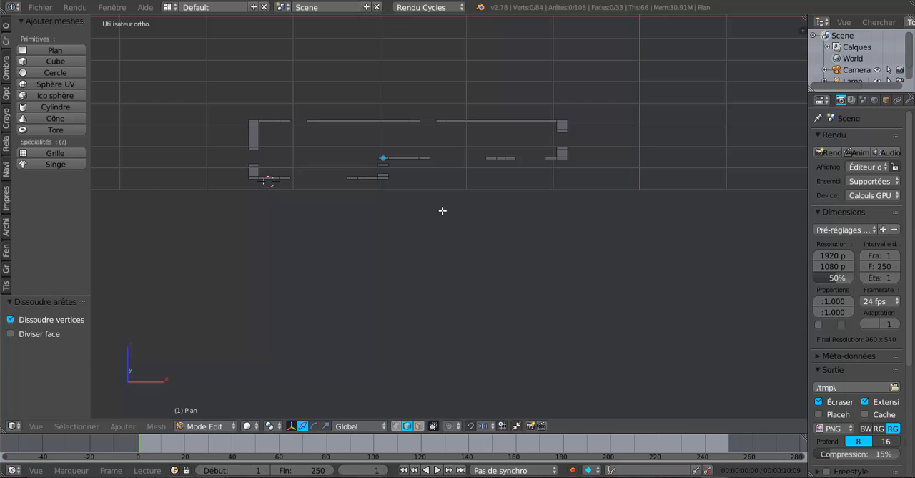
key(KP_1)
scroll(442, 210, down, 4)
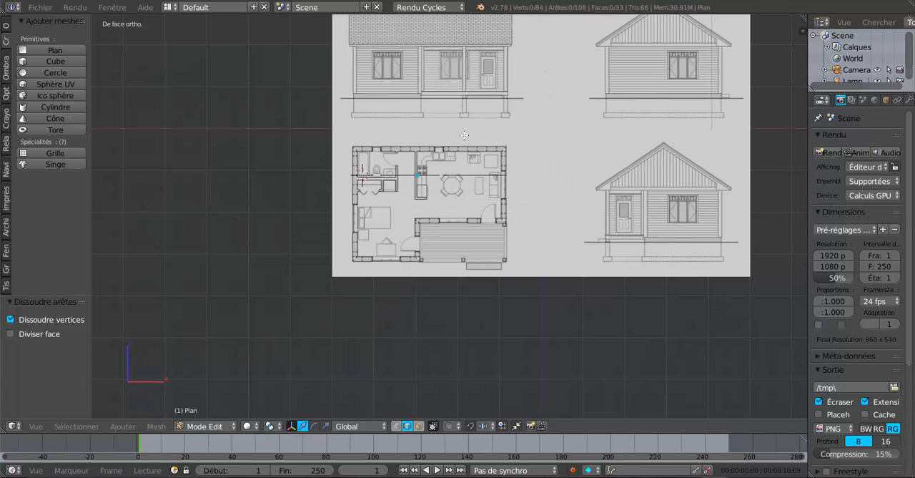
scroll(465, 170, up, 3)
- In object mode, raise the whole wall outline 1.956 along Z to the base of the walls in the front elevation
key(a)
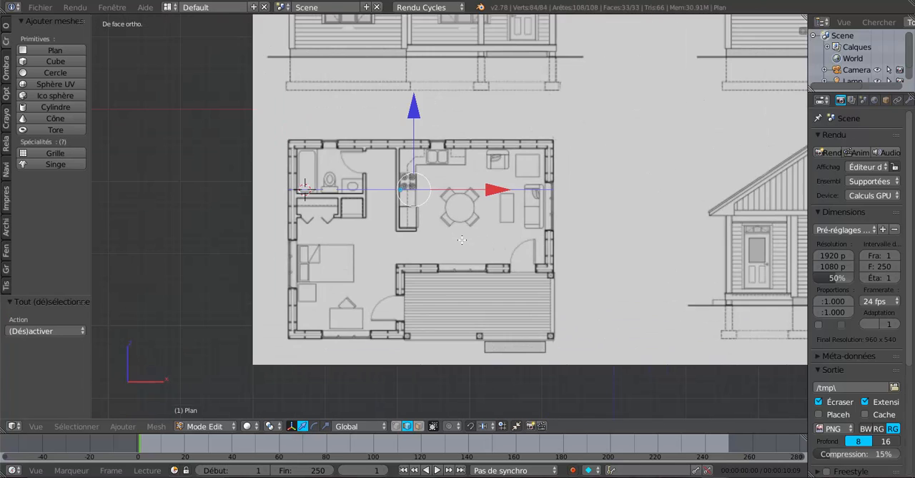
key(a)
key(a)
key(Tab)
key(Tab)
key(Tab)
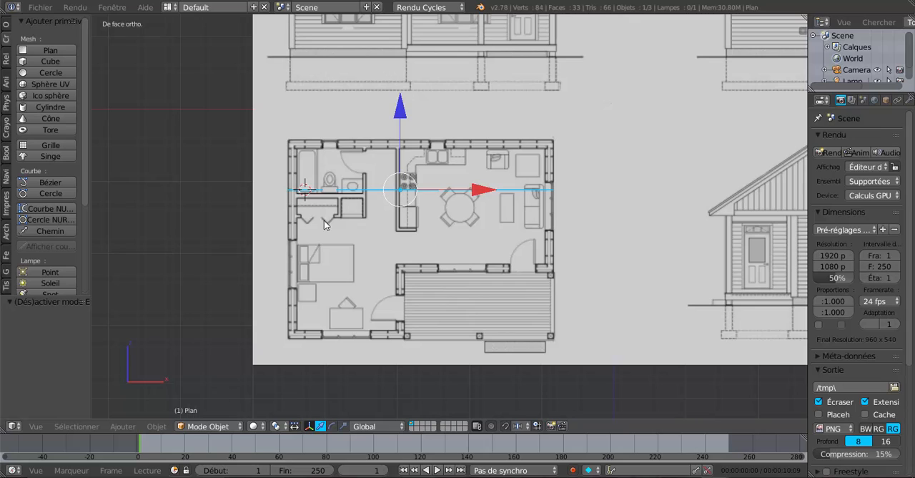
drag(400, 109, 424, 373)
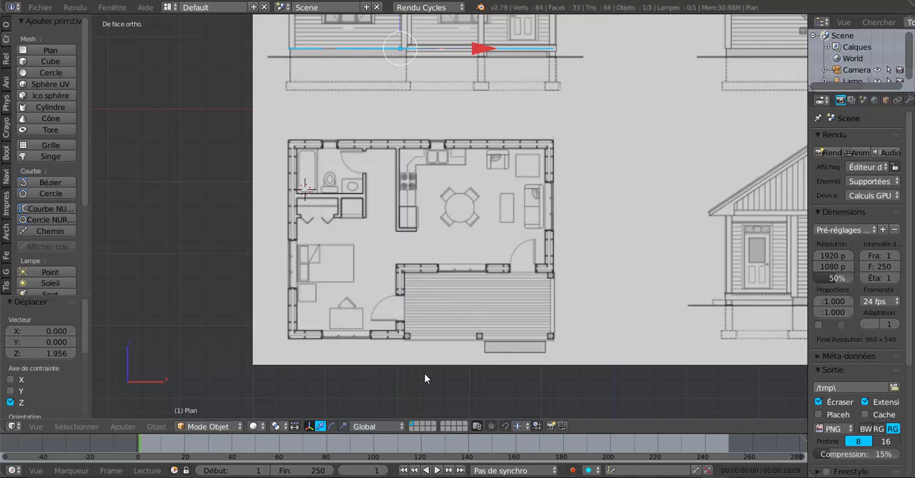
shift+middle_drag(495, 229, 539, 388)
scroll(383, 298, up, 3)
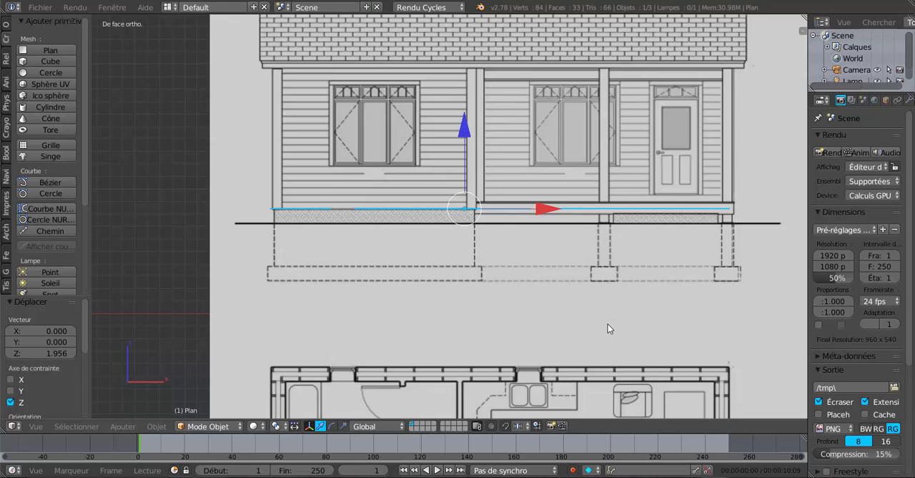
- In edit mode, extrude all wall faces 0.110 upward along Z to the bottom of the entrance door
key(Tab)
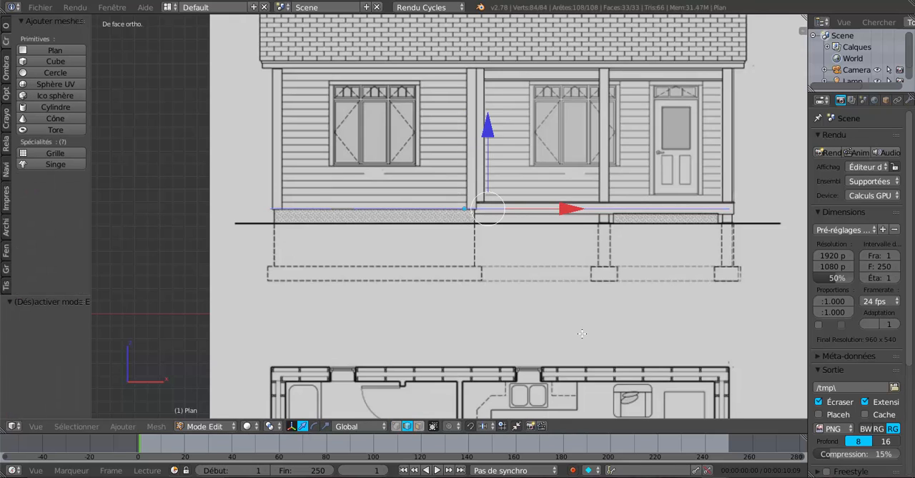
key(a)
key(a)
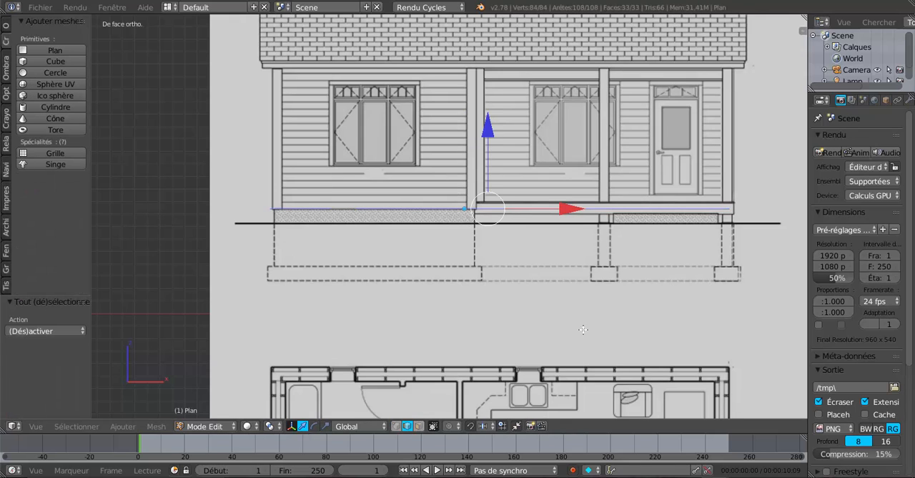
middle_drag(584, 329, 587, 351)
key(KP_1)
key(e)
key(Escape)
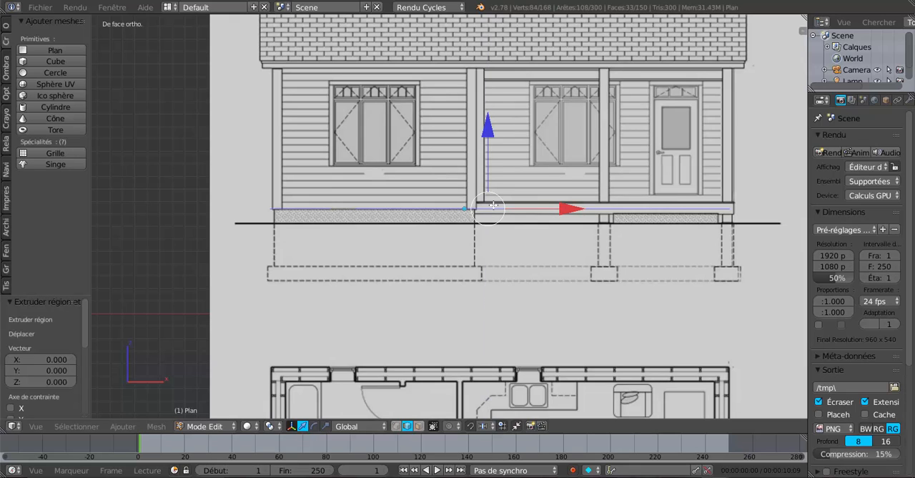
drag(486, 132, 503, 122)
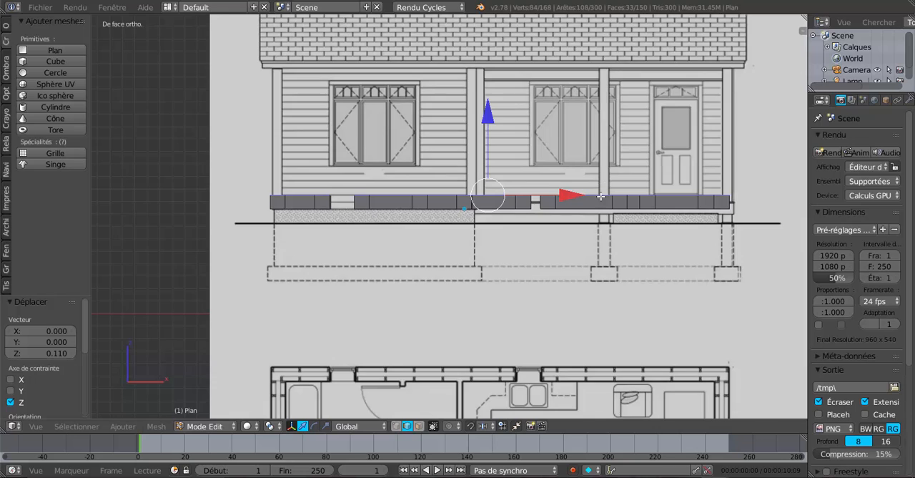
- Extrude the top wall faces another 0.229 along Z to the windows' sill level
shift+middle_drag(602, 196, 564, 231)
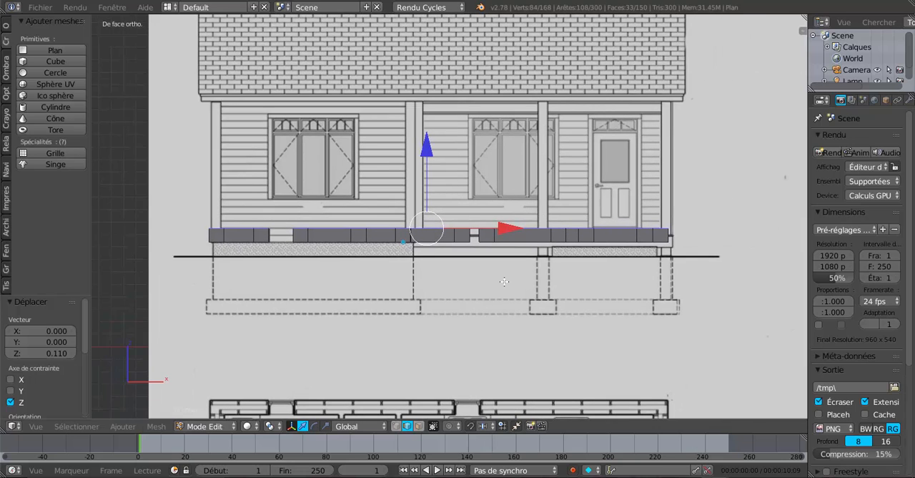
key(e)
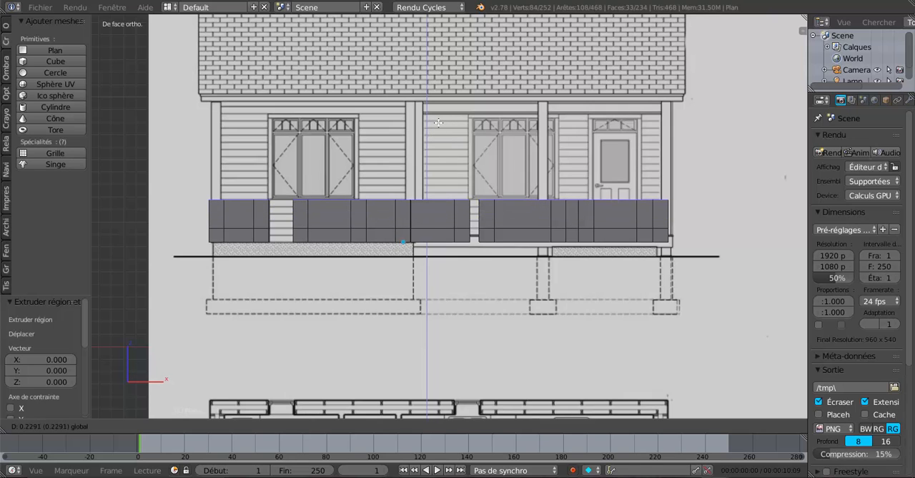
click(439, 123)
scroll(437, 143, up, 2)
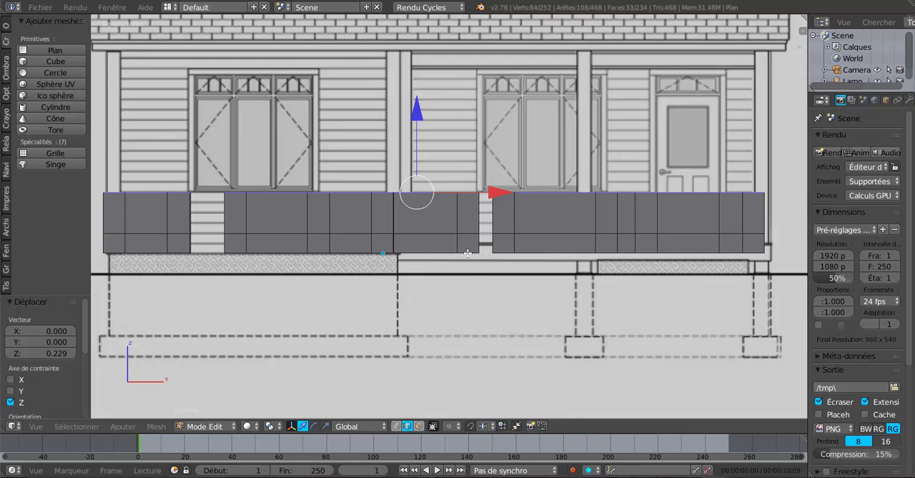
- Extrude the top wall faces another 0.687 upward along Z to the top of the windows and entrance door
key(e)
key(Escape)
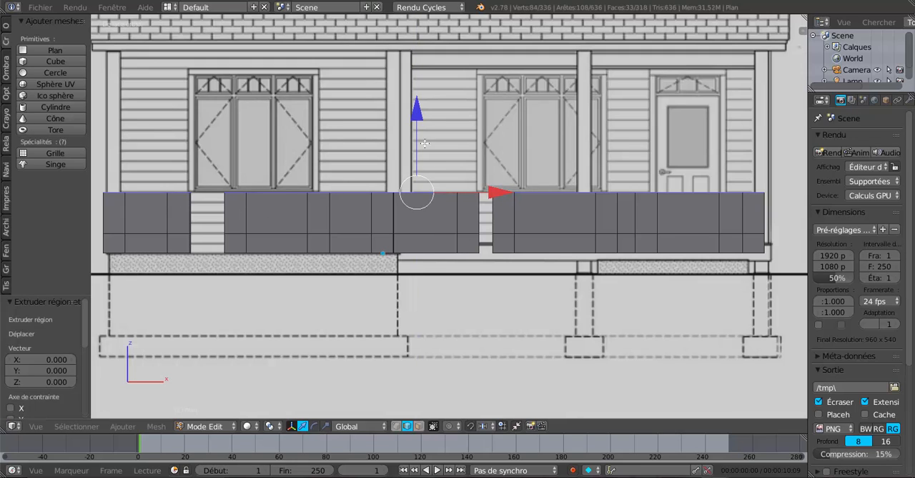
drag(418, 115, 437, 398)
click(438, 398)
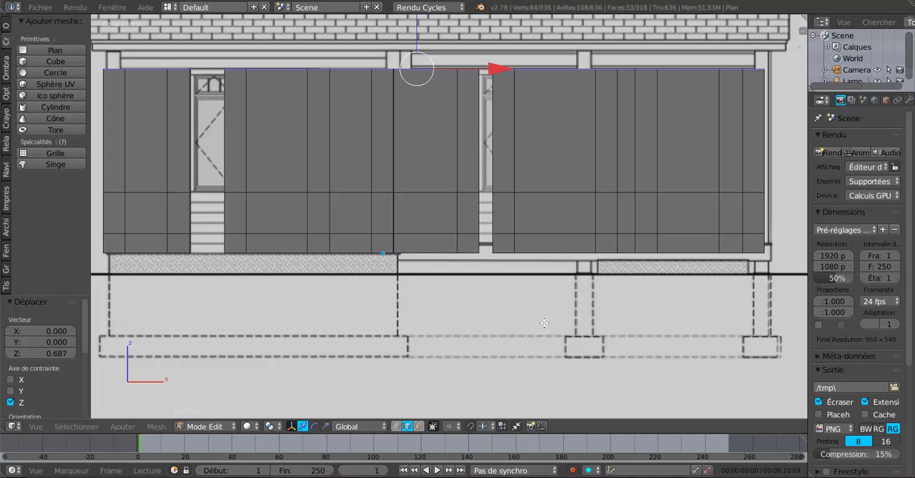
scroll(537, 227, up, 1)
scroll(537, 229, down, 3)
middle_drag(537, 230, 543, 267)
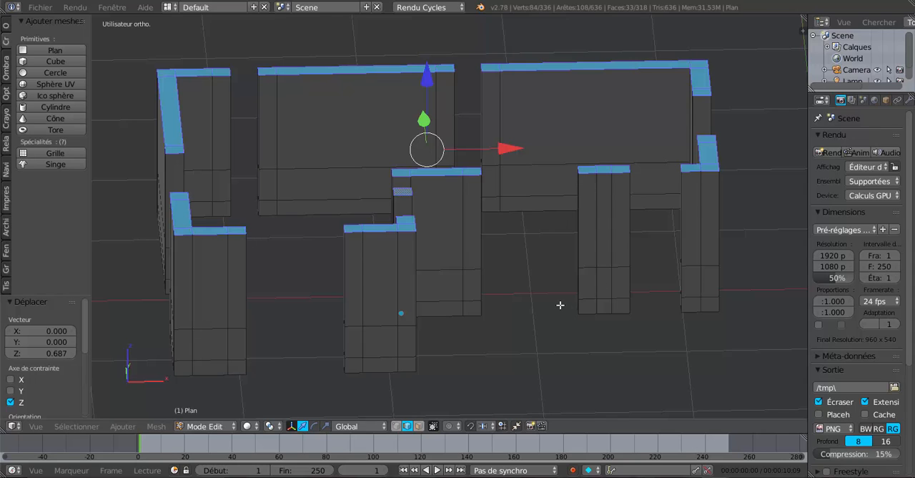
- In the front view, extrude the top wall faces a further 0.095 along Z to the underside of the roof's eaves
key(KP_1)
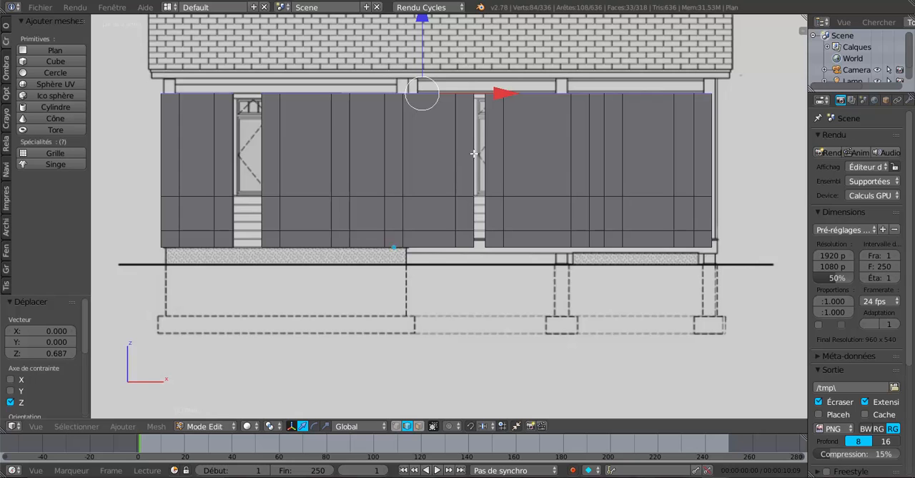
shift+middle_drag(548, 129, 539, 199)
scroll(539, 199, up, 2)
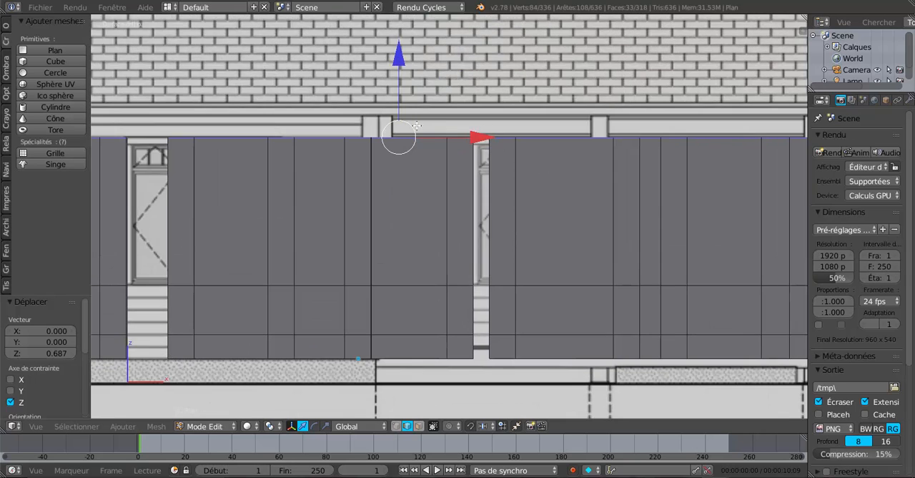
scroll(482, 132, down, 2)
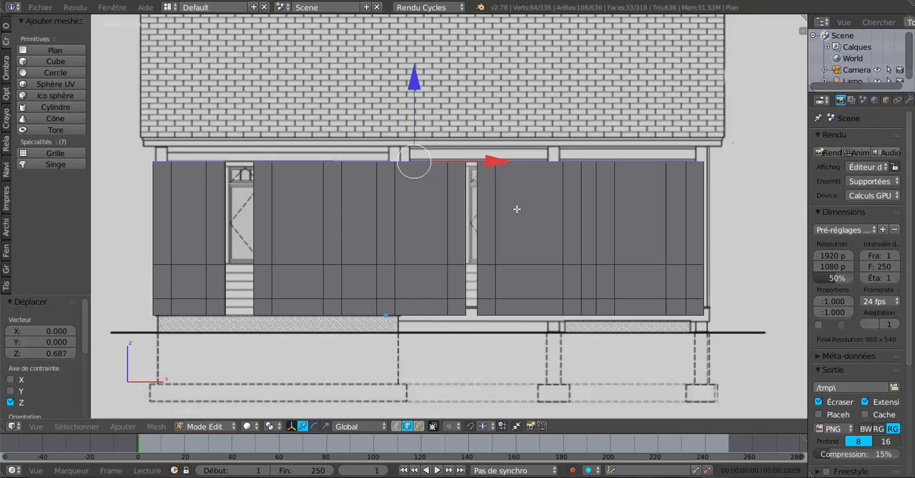
key(e)
key(Escape)
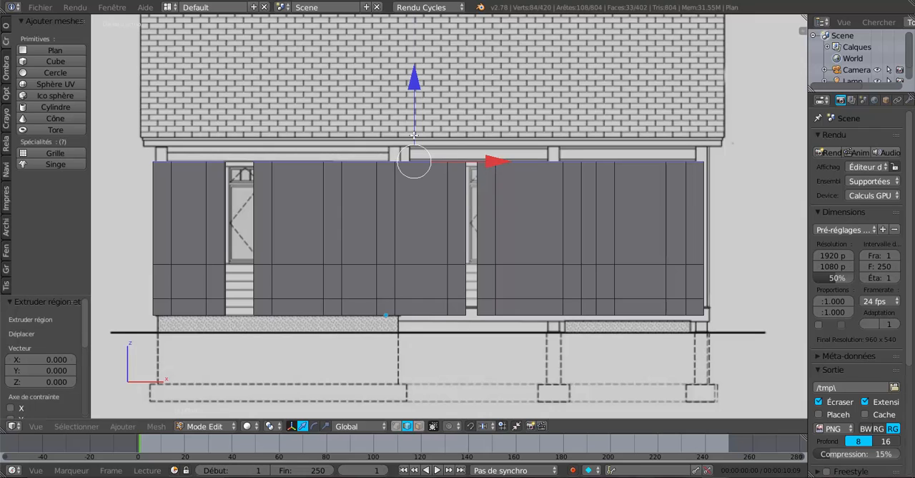
drag(411, 82, 417, 68)
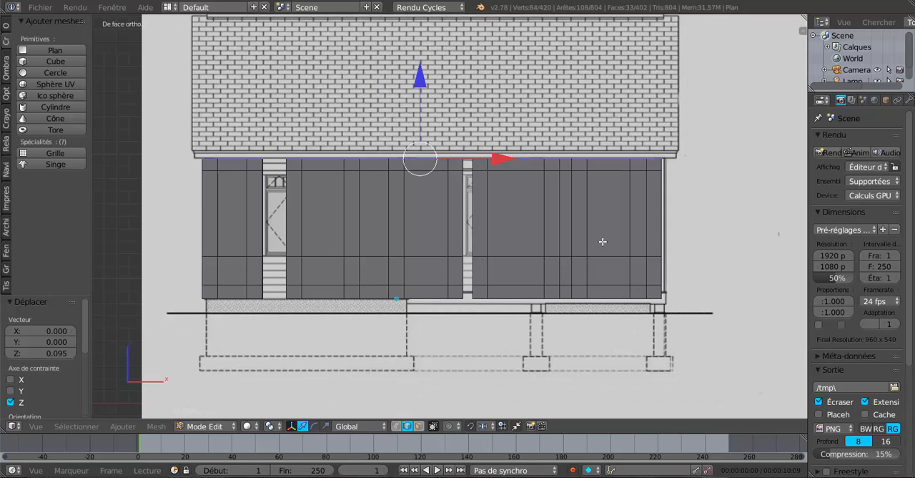
- In face select mode, select the two lower end faces on both sides of the left side wall's window opening
middle_drag(603, 243, 543, 275)
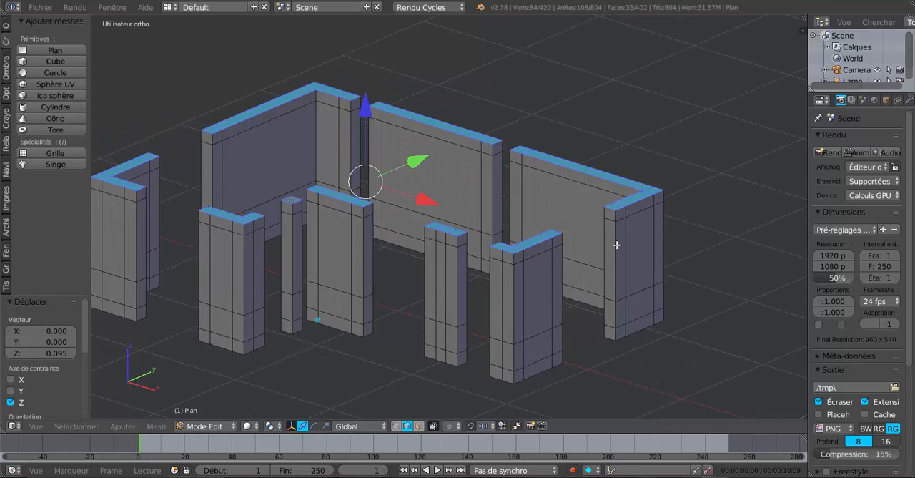
middle_drag(616, 245, 497, 299)
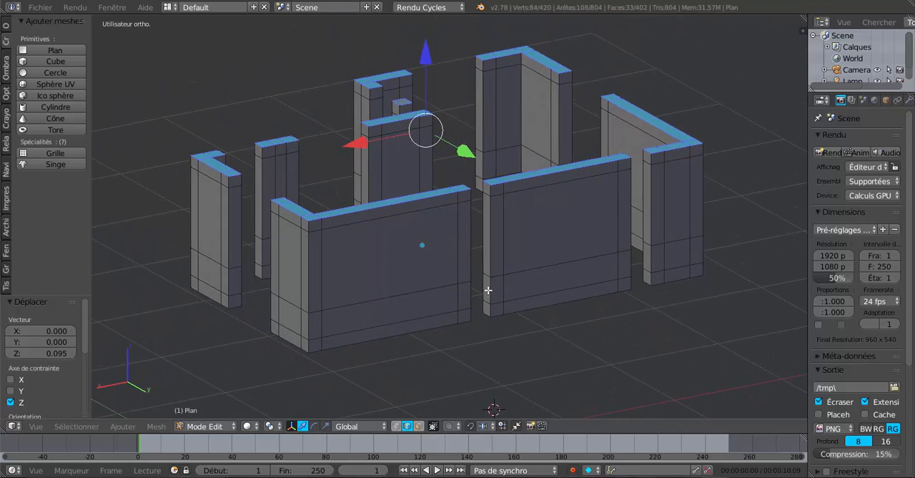
middle_drag(481, 238, 475, 224)
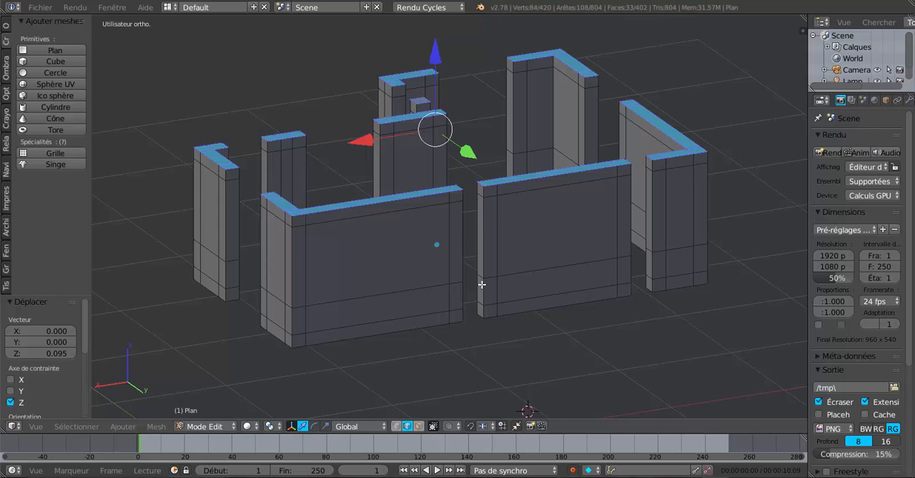
middle_drag(472, 253, 441, 253)
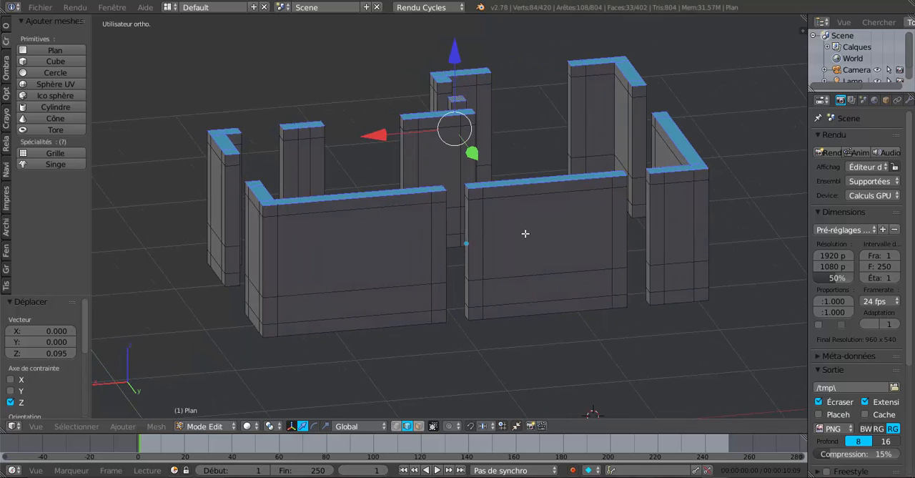
middle_drag(526, 233, 609, 246)
middle_drag(655, 276, 636, 242)
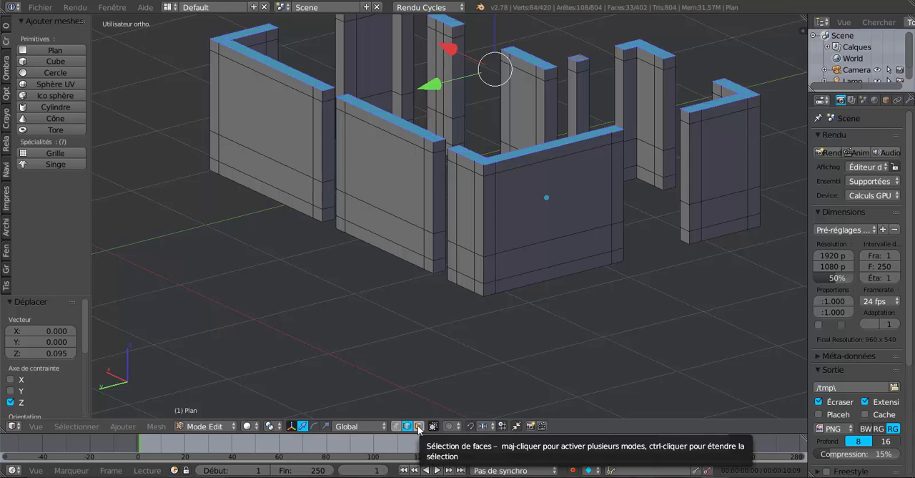
middle_drag(569, 306, 566, 305)
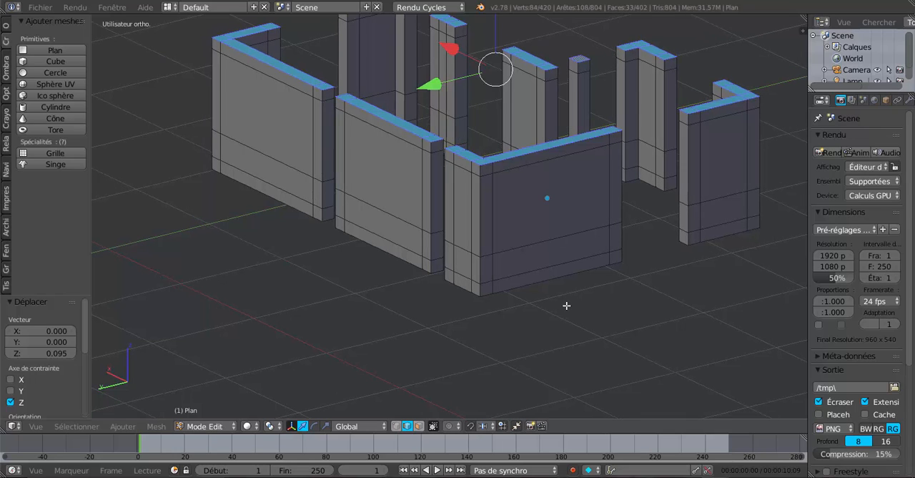
click(420, 426)
right_click(686, 218)
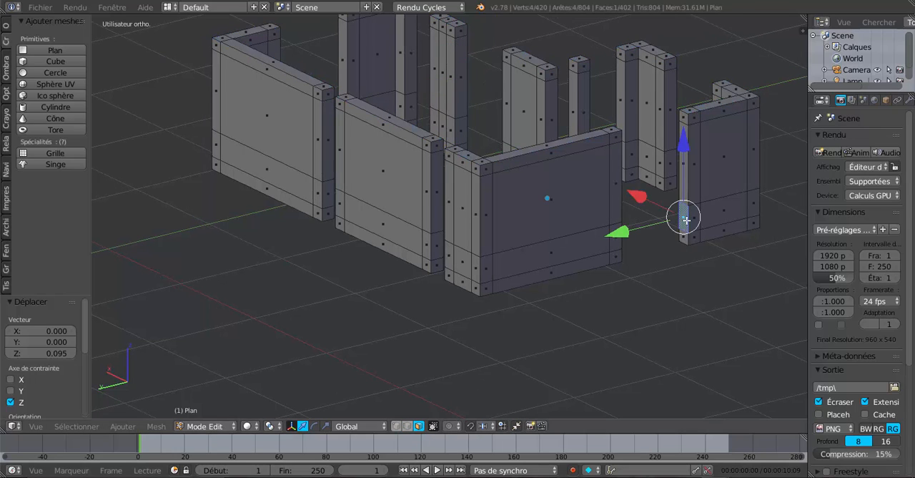
shift+right_click(684, 241)
middle_drag(575, 299, 502, 296)
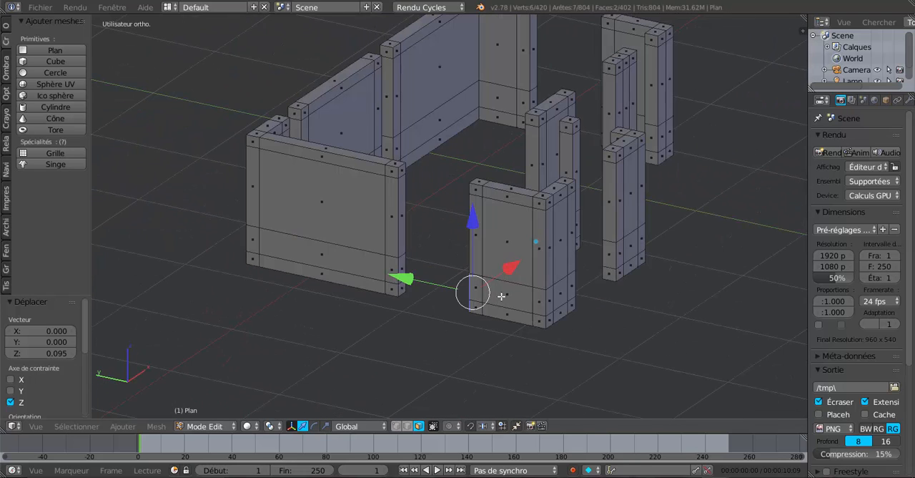
shift+right_click(402, 264)
shift+right_click(403, 283)
middle_drag(397, 291, 508, 308)
- Add the uppermost end faces on both sides of the left side wall's window opening to the selection
middle_drag(637, 303, 536, 237)
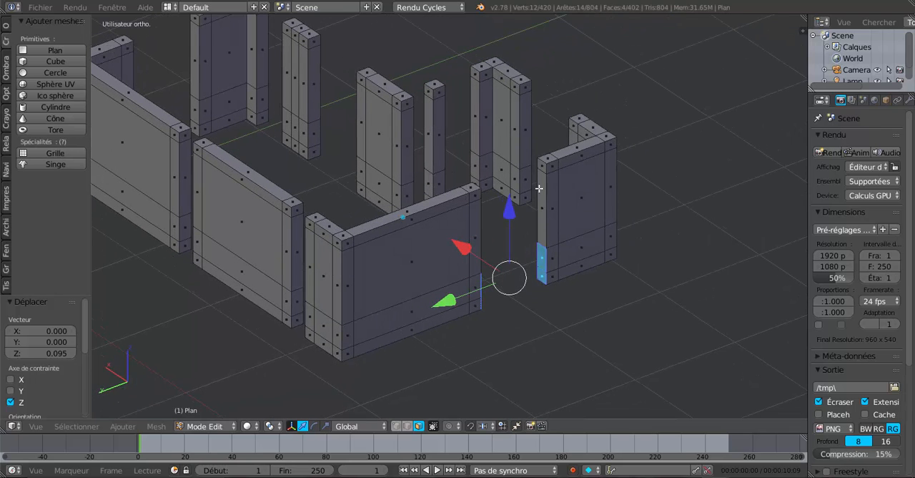
shift+right_click(542, 165)
middle_drag(471, 259, 512, 294)
middle_drag(521, 299, 412, 292)
shift+right_click(372, 216)
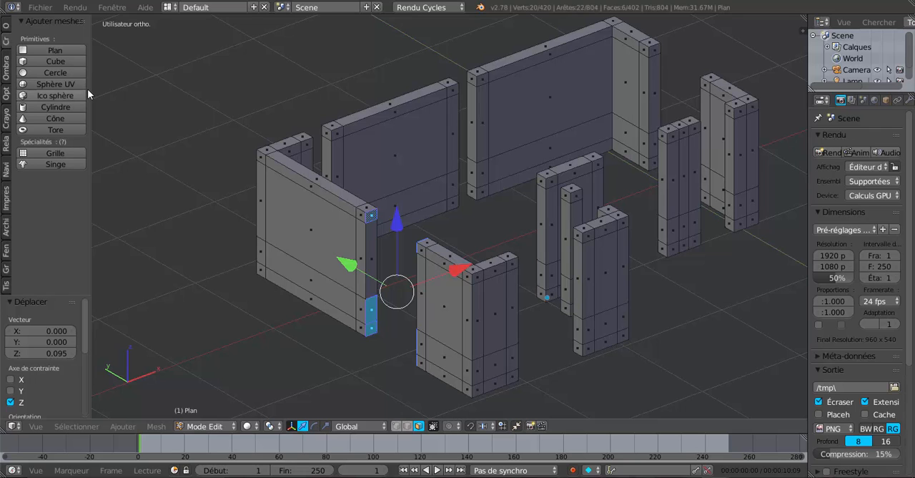
- Bridge the selected end faces with LoopTools to build the wall above and below the left side window
drag(90, 89, 139, 90)
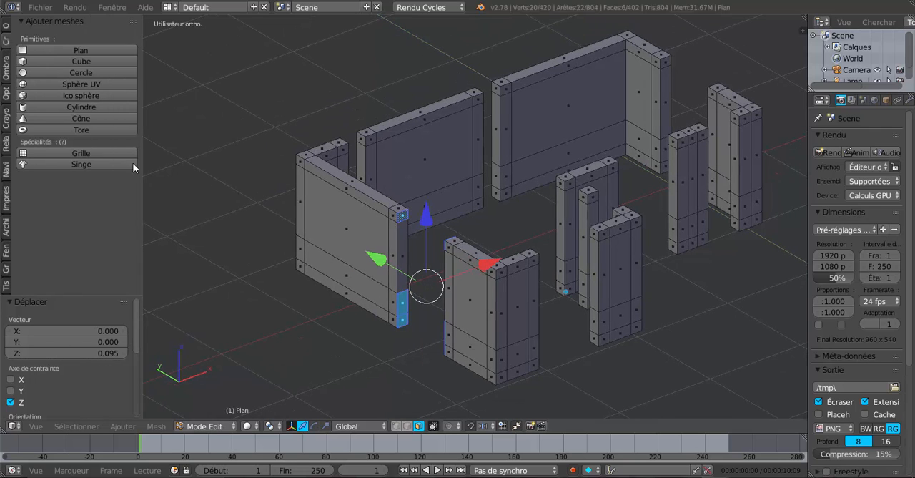
click(6, 26)
drag(136, 111, 136, 265)
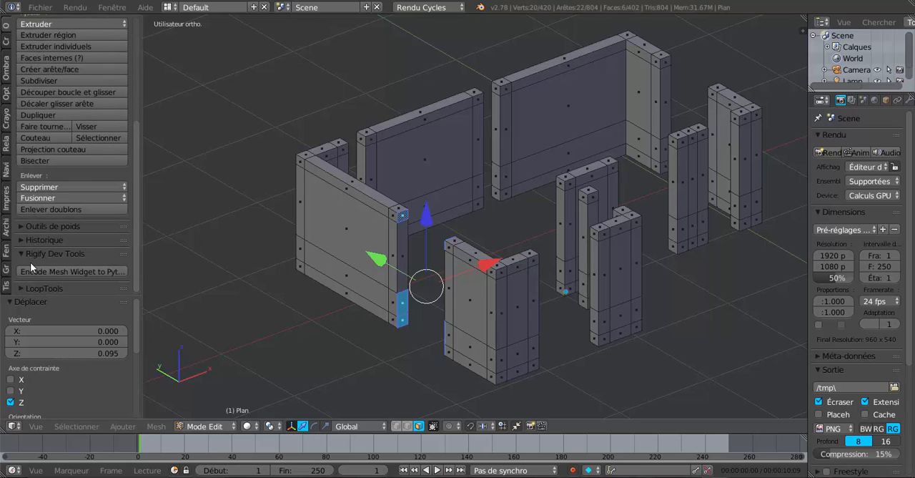
click(30, 286)
drag(140, 208, 136, 273)
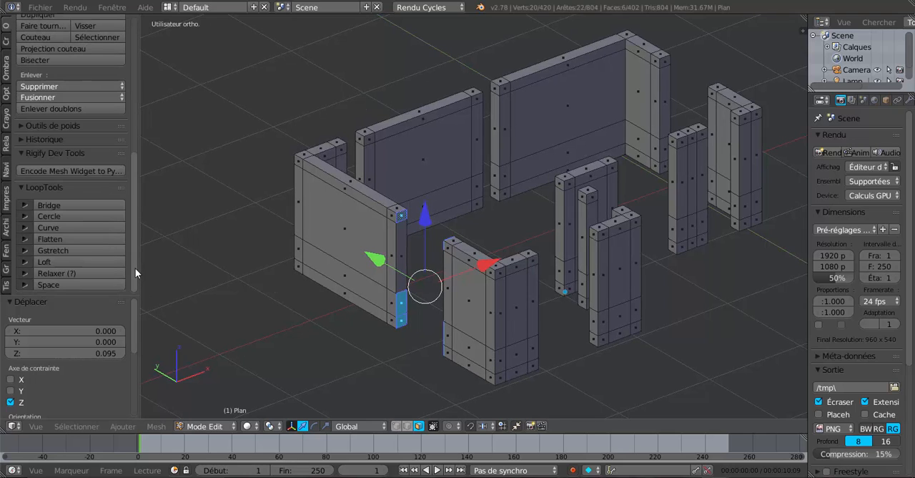
click(55, 204)
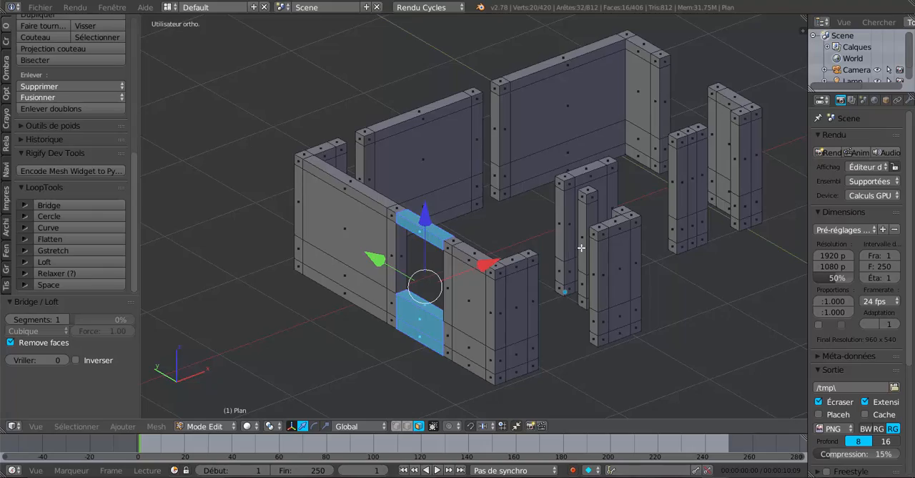
- Bridge the uppermost and two lower end faces on both sides of the left front window opening with LoopTools
middle_drag(568, 254, 491, 235)
scroll(371, 187, up, 2)
right_click(367, 159)
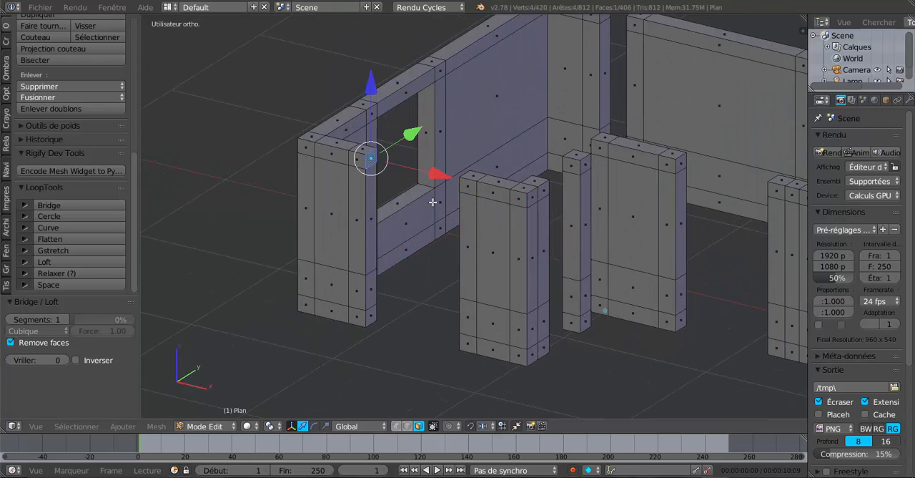
shift+right_click(372, 286)
shift+right_click(371, 311)
scroll(392, 294, down, 2)
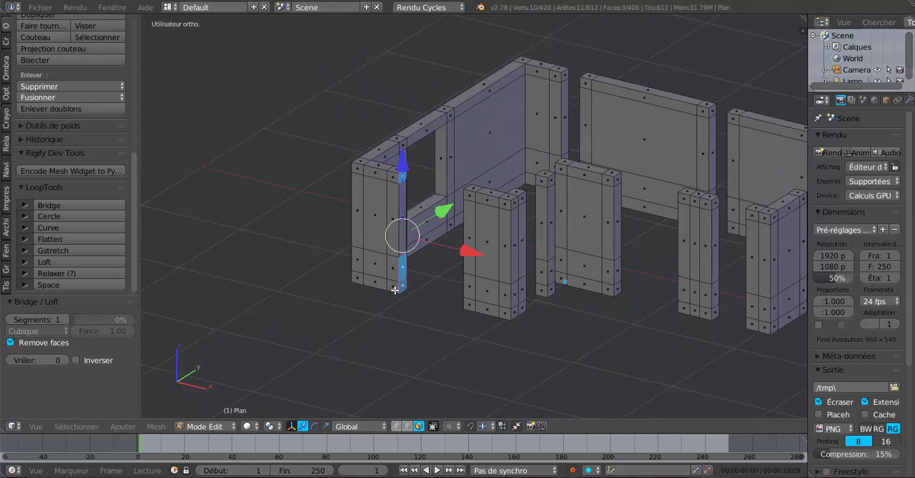
middle_drag(396, 291, 540, 282)
shift+right_click(598, 159)
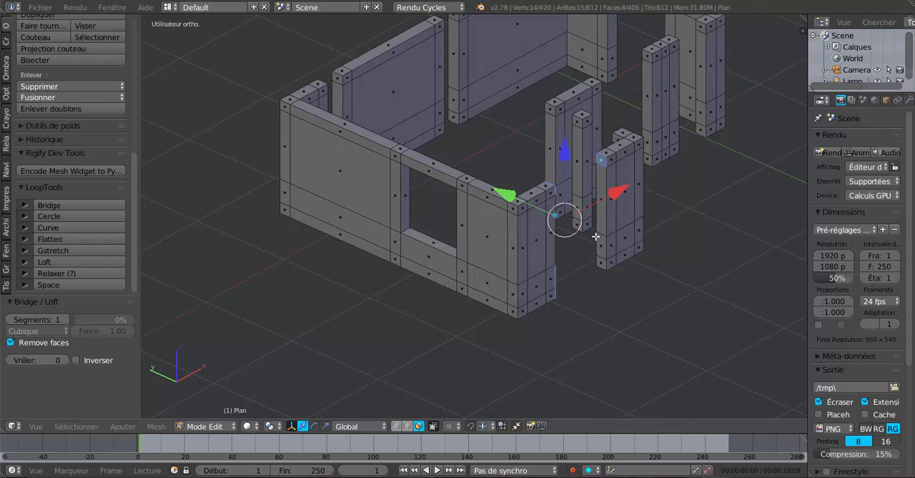
middle_drag(600, 263, 439, 252)
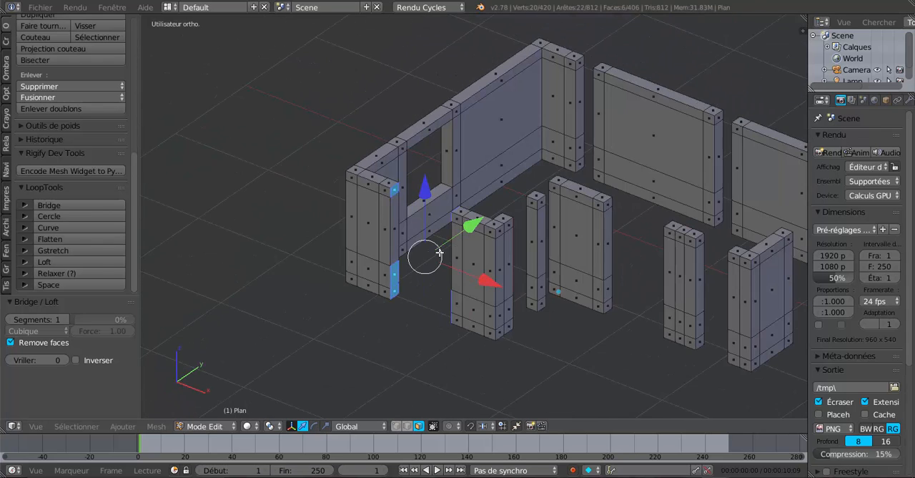
scroll(429, 254, up, 1)
click(71, 205)
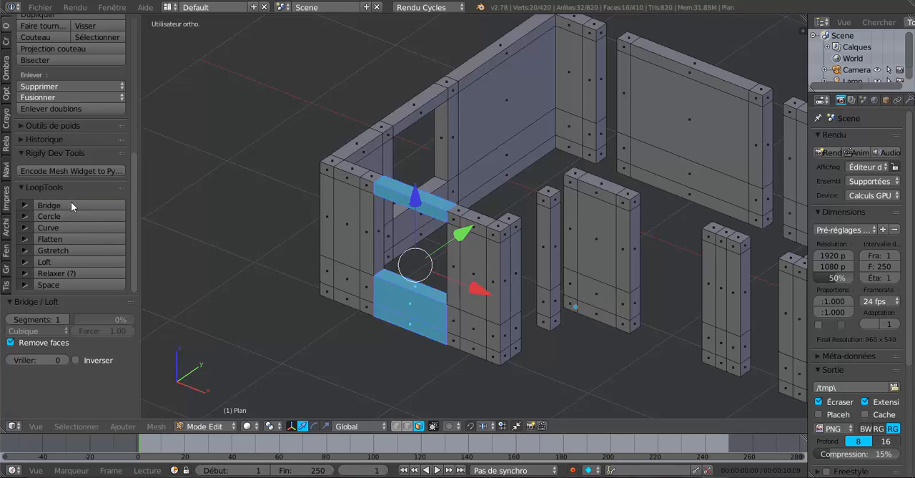
- Undo the front window's bridge and bridge the same selected end faces again
middle_drag(493, 230, 421, 195)
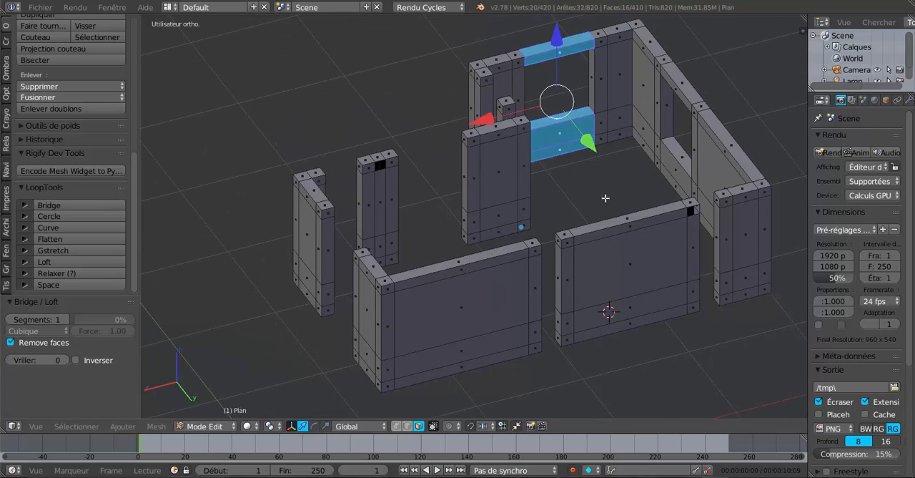
key(ctrl+z)
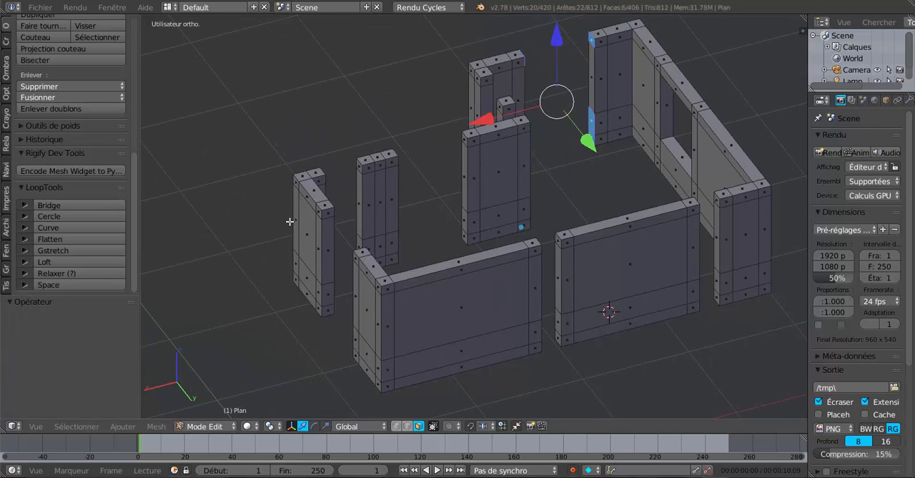
click(84, 205)
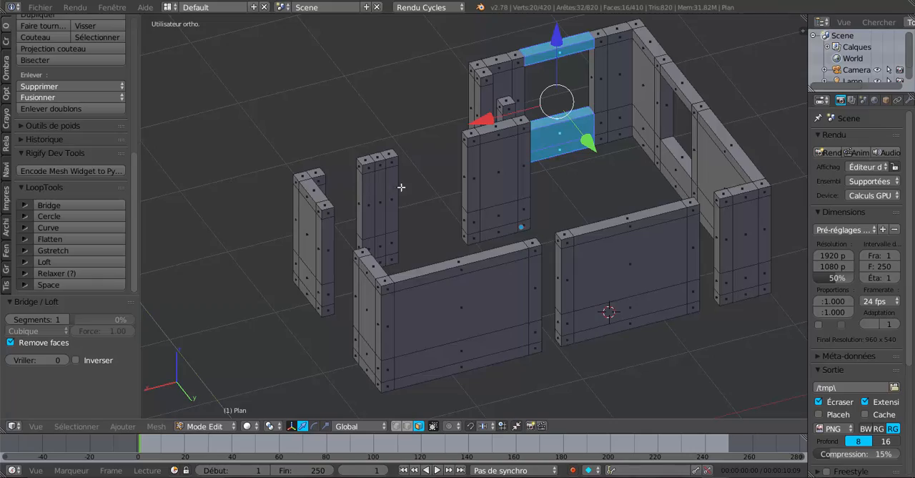
- Select the full-height column of four faces on the recessed front wall segment, opposite the small isolated pillar
middle_drag(400, 188, 542, 256)
scroll(426, 204, up, 4)
scroll(427, 187, up, 1)
right_click(439, 141)
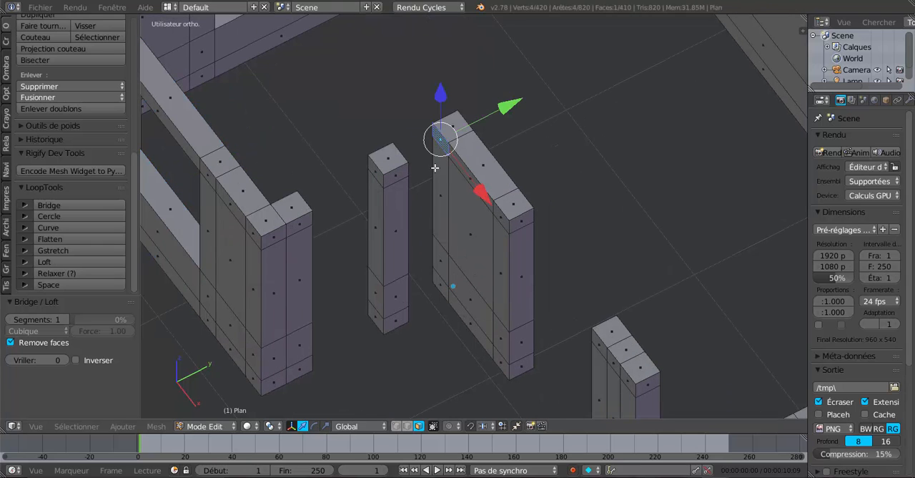
shift+right_click(433, 255)
shift+right_click(441, 258)
shift+right_click(439, 275)
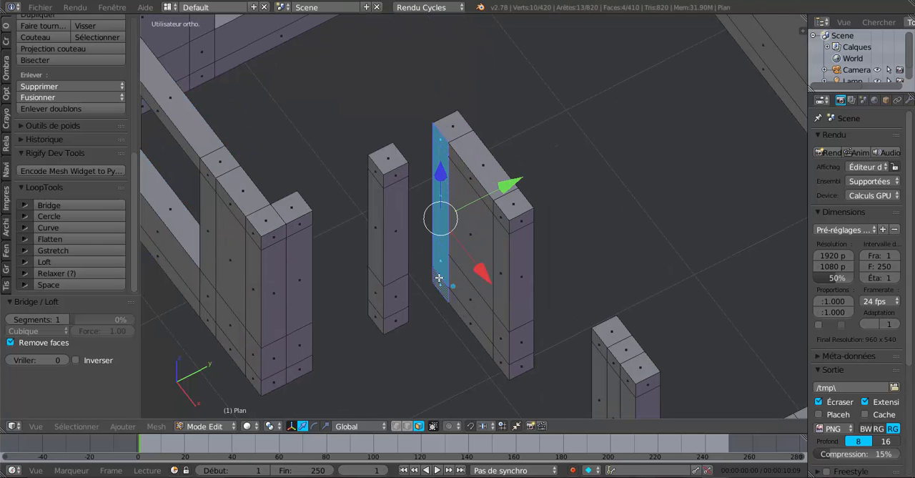
- Add the isolated pillar's full-height column of four faces facing the recessed wall segment to the selection
middle_drag(439, 276, 454, 126)
scroll(425, 174, up, 1)
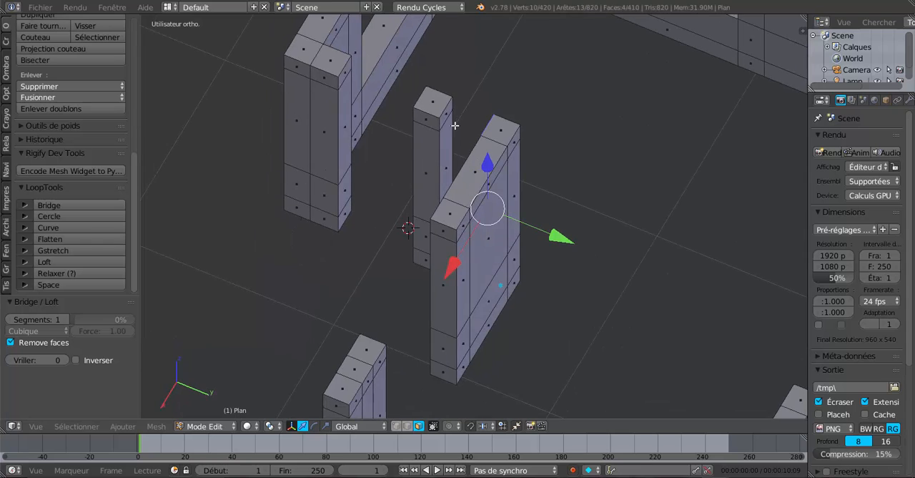
shift+right_click(447, 116)
shift+right_click(448, 155)
middle_drag(424, 188, 493, 212)
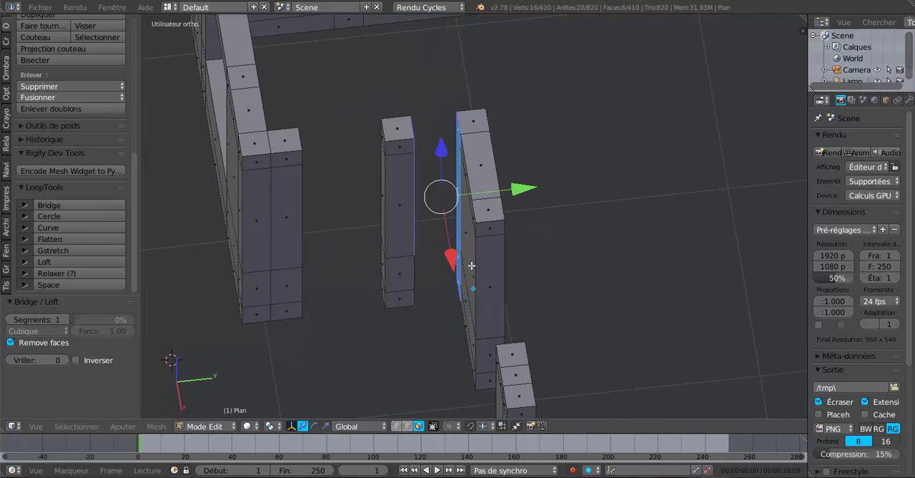
middle_drag(458, 271, 278, 245)
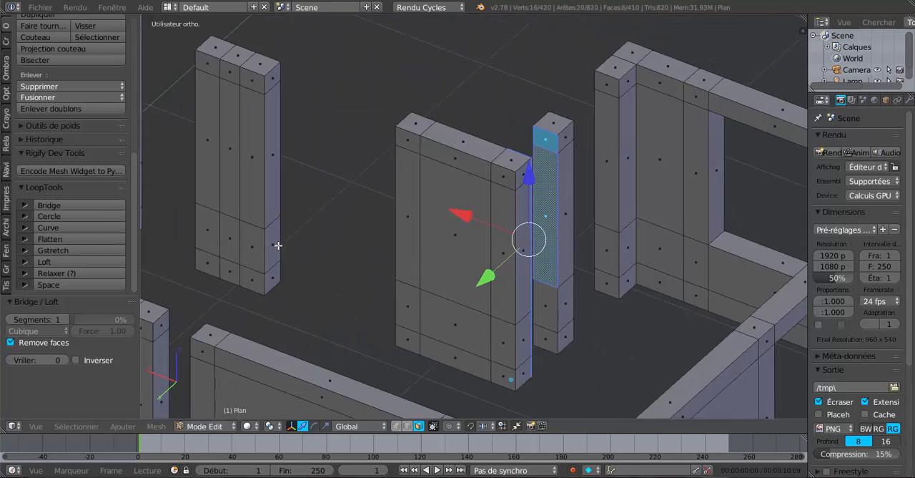
shift+right_click(548, 310)
shift+right_click(547, 335)
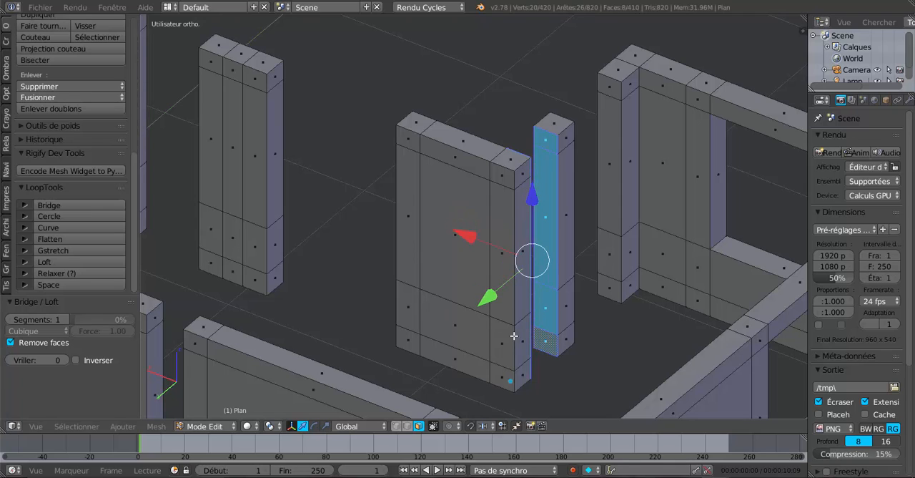
- Undo a trial LoopTools bridge between the wall and pillar, and delete the eight selected facing faces
click(75, 206)
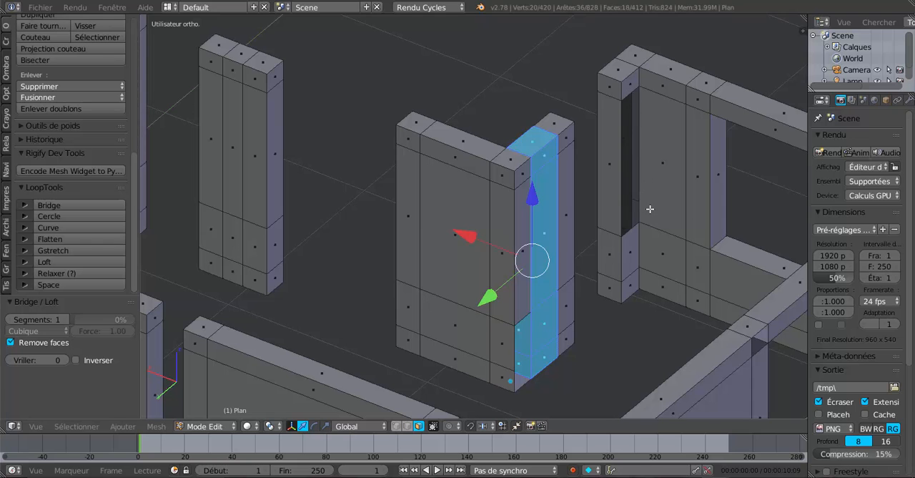
key(ctrl+z)
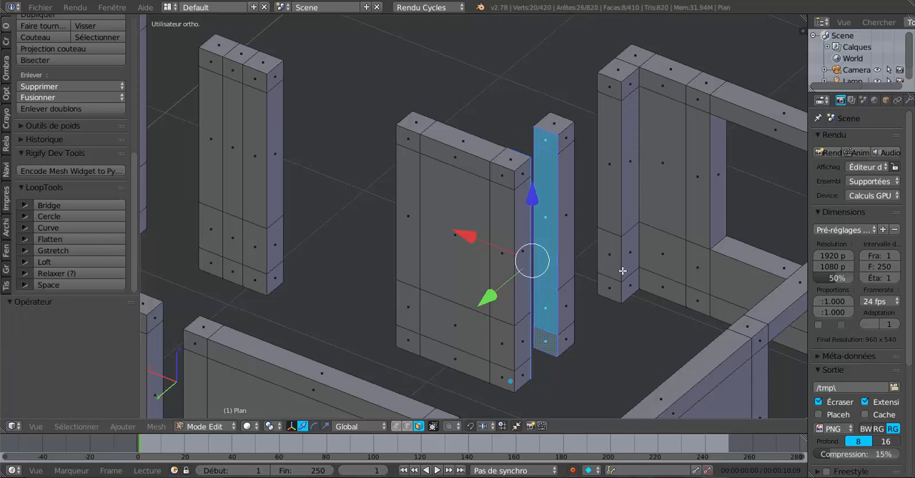
middle_drag(623, 271, 596, 276)
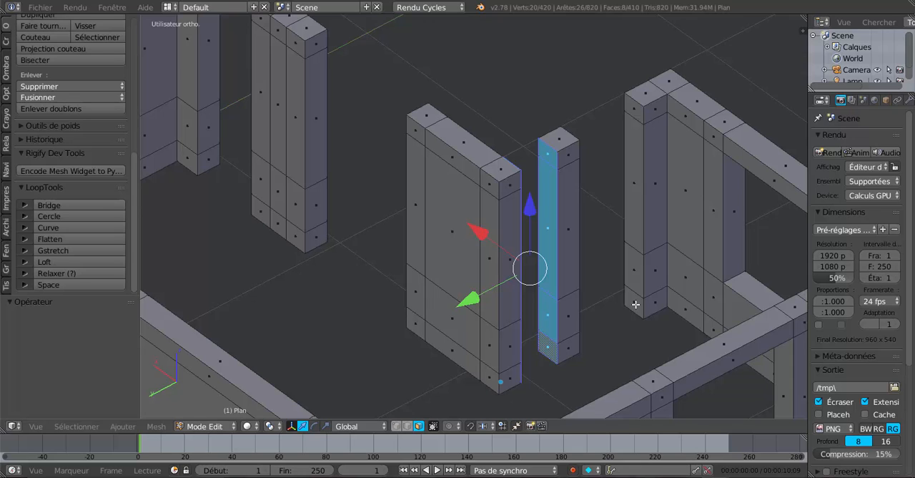
key(x)
click(605, 253)
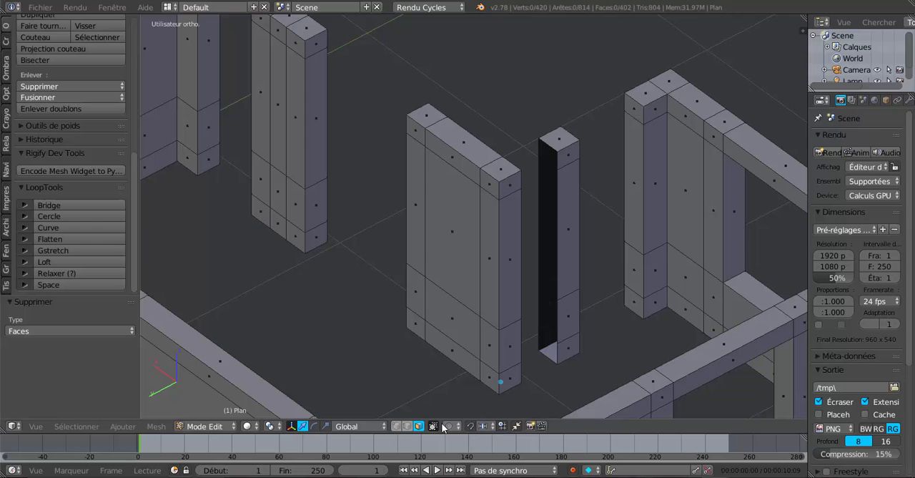
- In edge selection mode, select the open border loops left by the deleted faces on both the pillar and the wall segment
click(408, 426)
alt+right_click(553, 230)
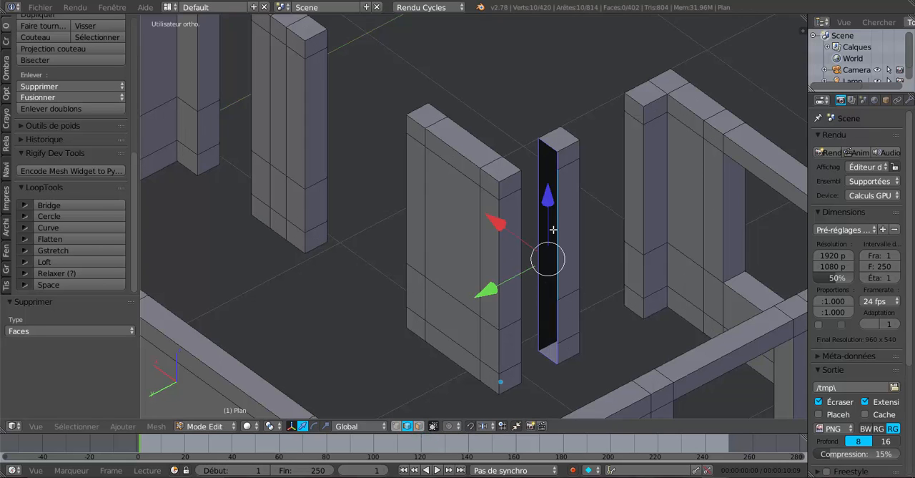
middle_drag(553, 229, 434, 215)
alt+shift+right_click(436, 218)
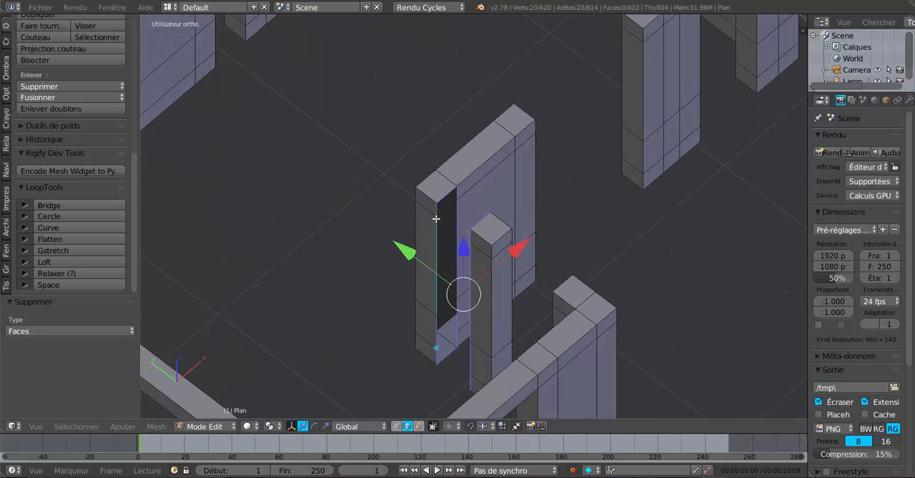
middle_drag(447, 194, 528, 196)
key(z)
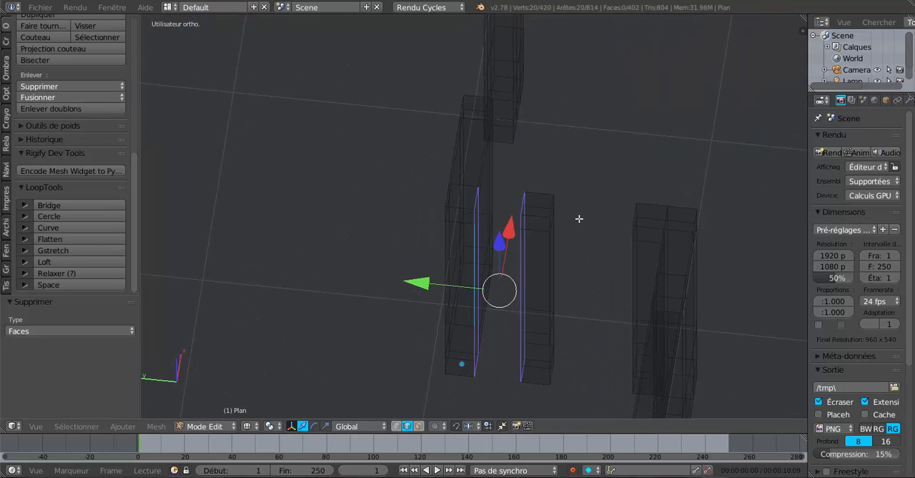
key(z)
- Bridge the two selected border loops with LoopTools to join the pillar to the recessed wall segment at full height
click(49, 205)
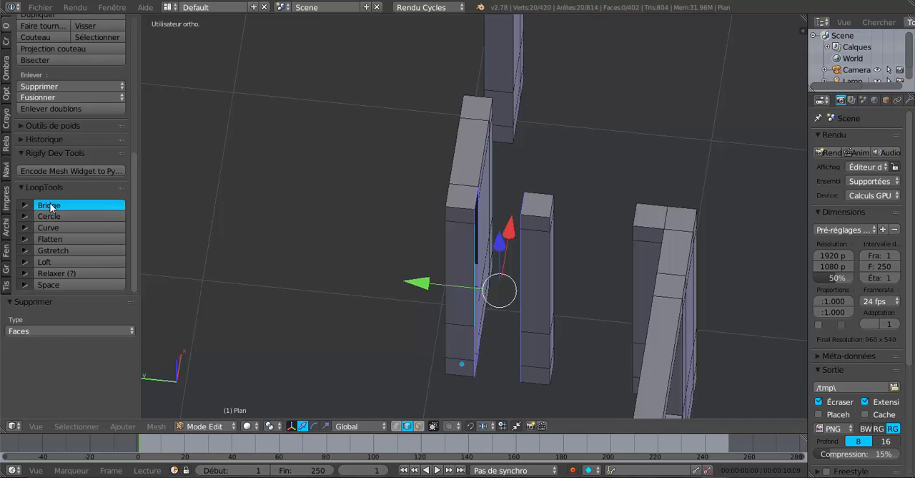
key(z)
key(z)
middle_drag(459, 216, 686, 198)
middle_drag(566, 229, 626, 225)
scroll(545, 242, down, 2)
shift+middle_drag(468, 266, 538, 221)
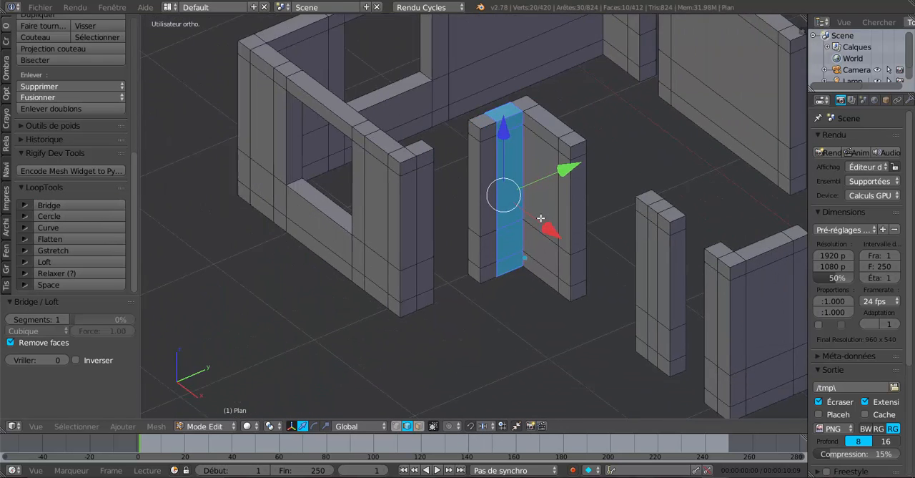
- Delete the uppermost and lowest end faces on both sides of the gap between the front corner wall and the joined pillar
middle_drag(494, 252, 416, 260)
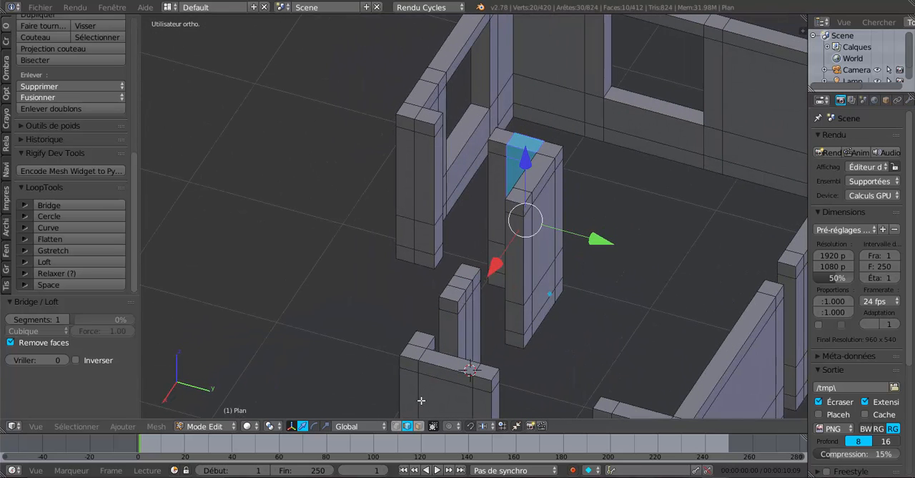
click(419, 426)
right_click(439, 255)
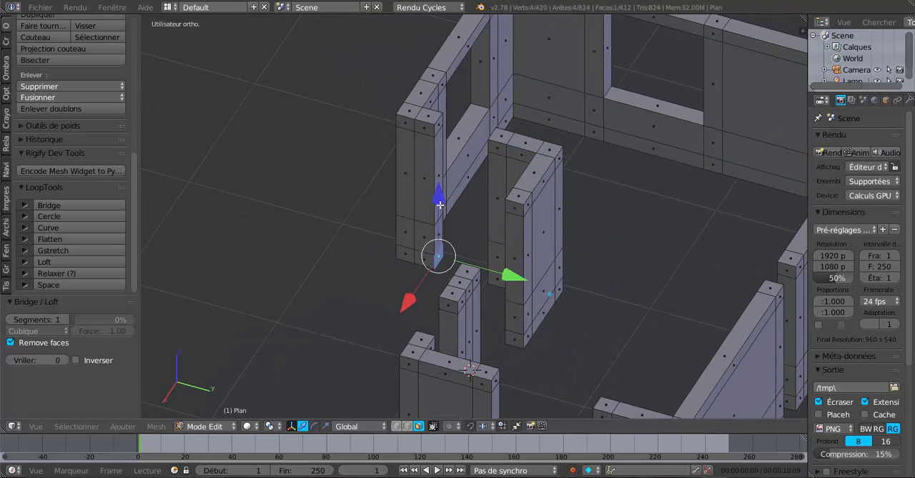
shift+right_click(439, 123)
middle_drag(570, 153, 472, 136)
shift+right_click(471, 125)
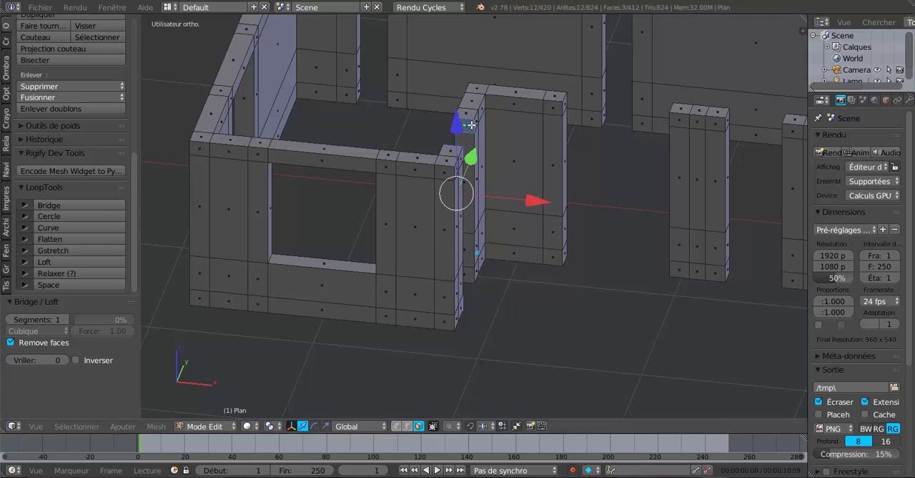
shift+right_click(466, 279)
middle_drag(582, 264, 486, 274)
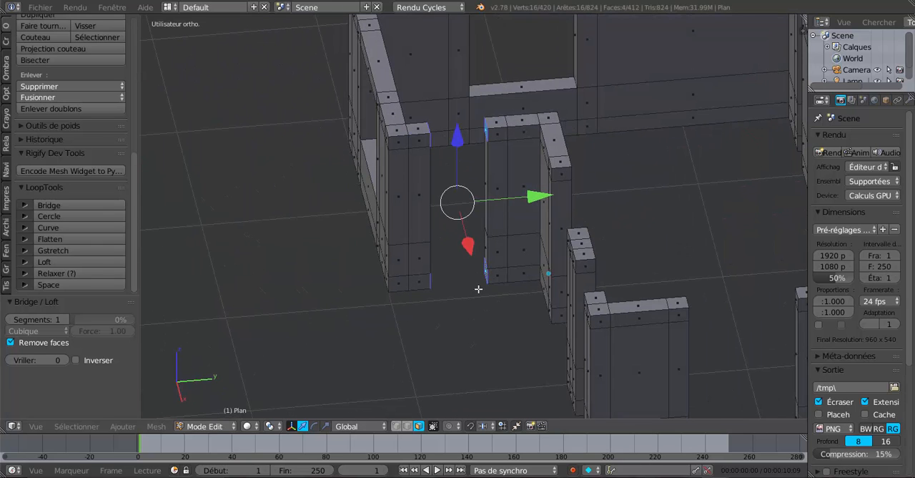
key(x)
click(475, 297)
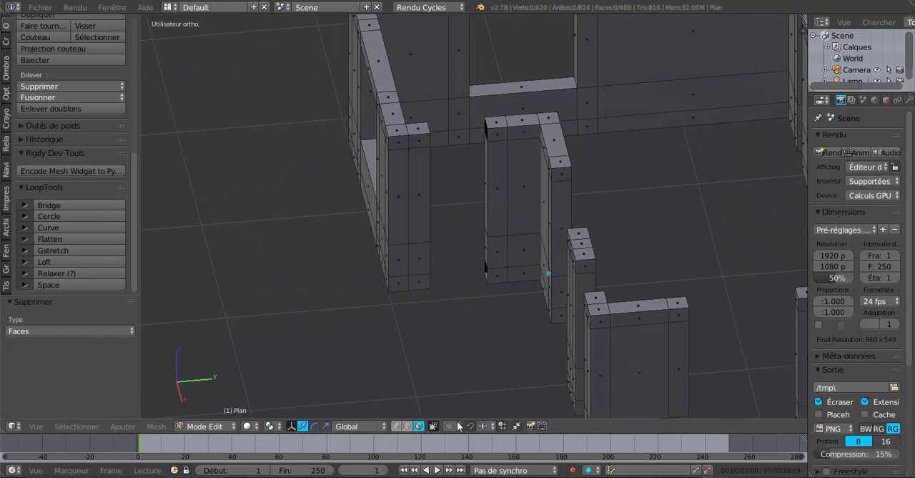
- In edge selection mode, select the border loops of the upper and lower holes on the pillar side of the gap
click(408, 425)
middle_drag(484, 349, 429, 364)
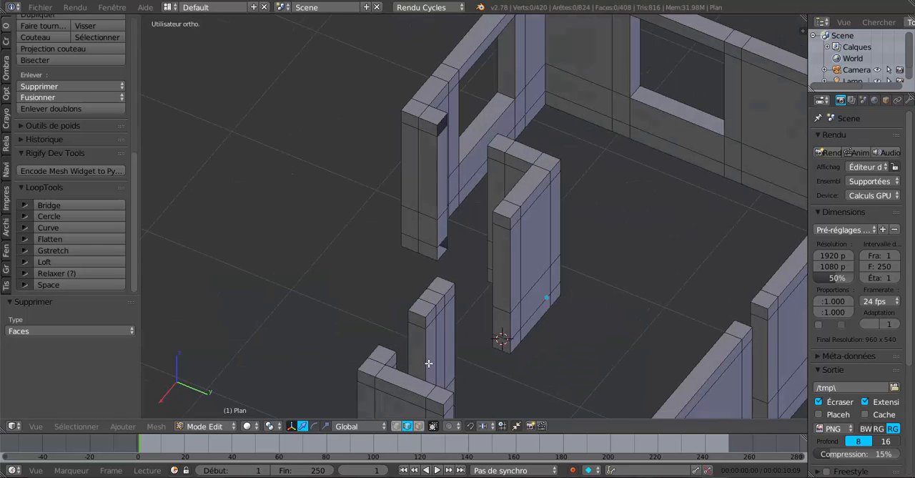
right_click(441, 117)
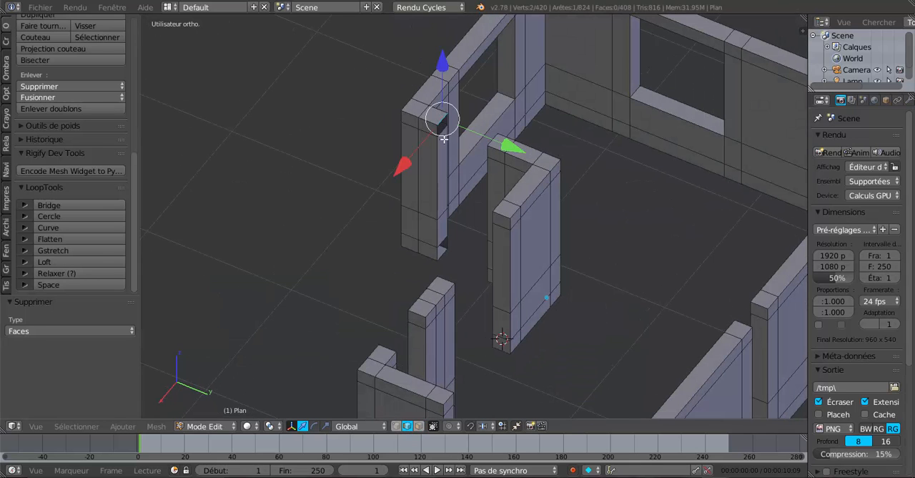
shift+right_click(441, 241)
middle_drag(455, 238, 536, 247)
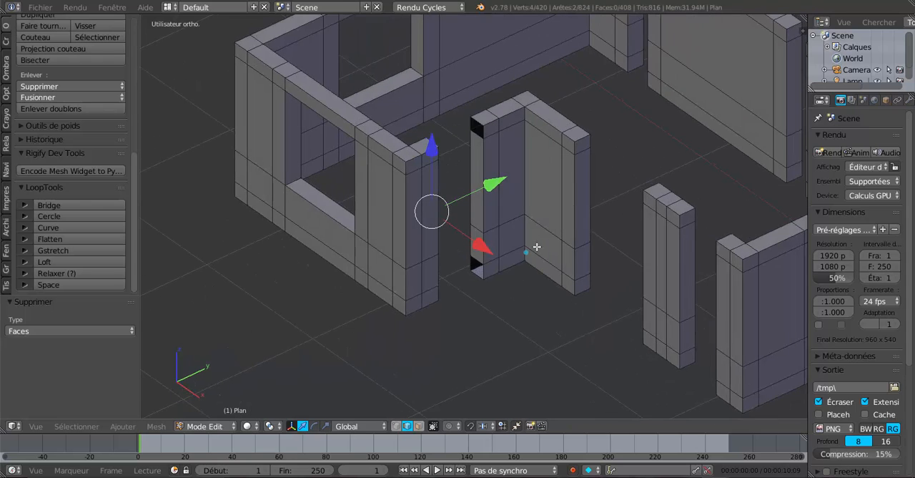
shift+right_click(477, 259)
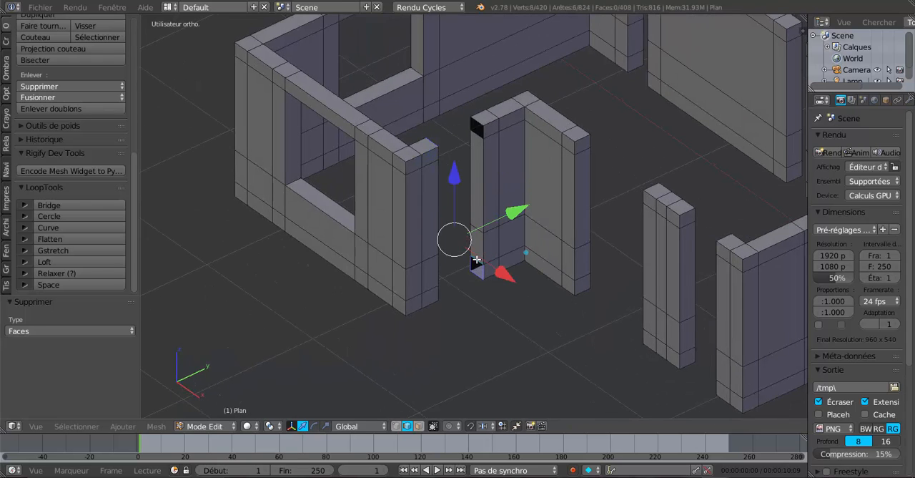
shift+right_click(473, 132)
- Add the border loops of both holes on the corner wall's end and bridge the four loops with LoopTools
middle_drag(486, 153, 434, 127)
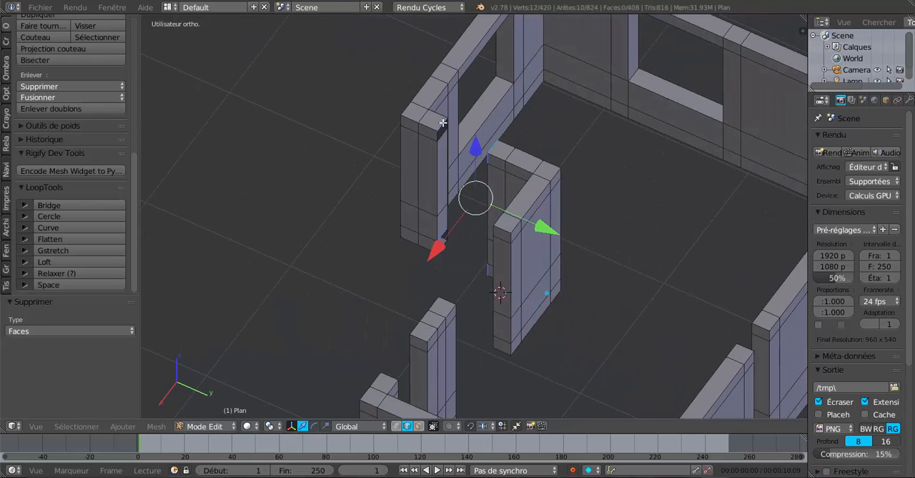
shift+right_click(443, 123)
scroll(446, 150, up, 2)
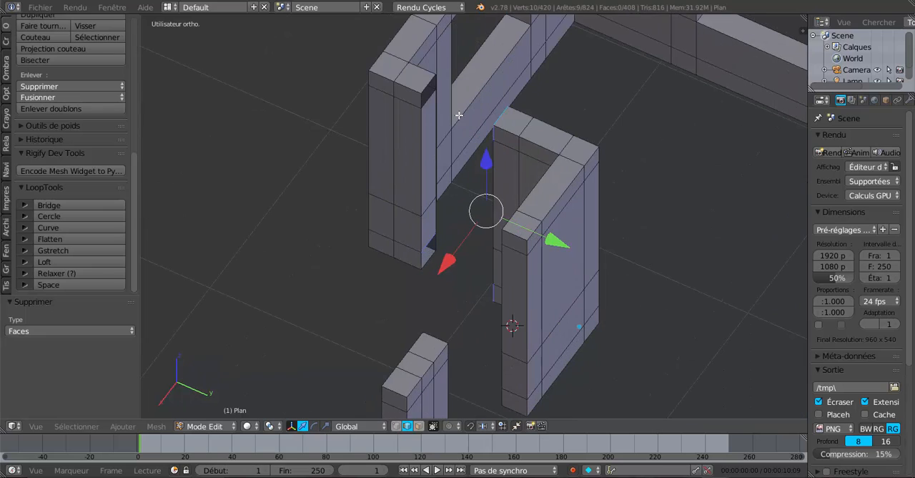
alt+shift+right_click(427, 85)
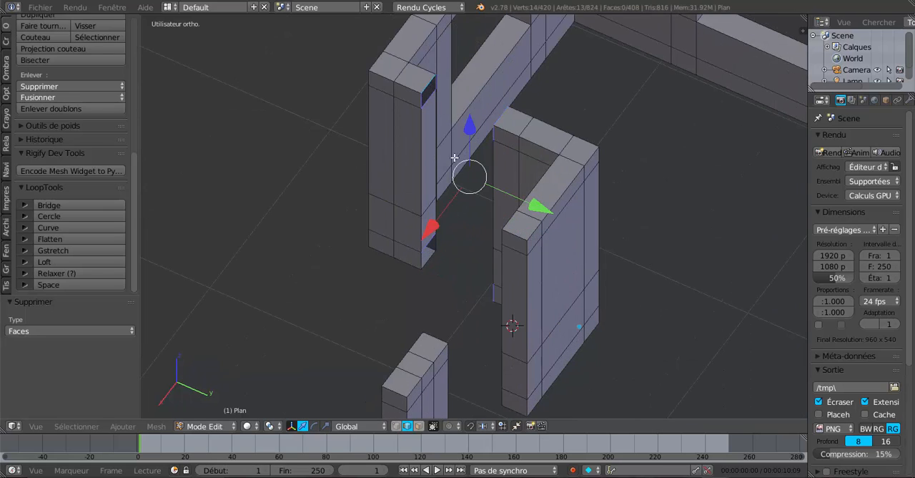
shift+right_click(429, 243)
alt+shift+right_click(429, 244)
middle_drag(431, 244, 551, 232)
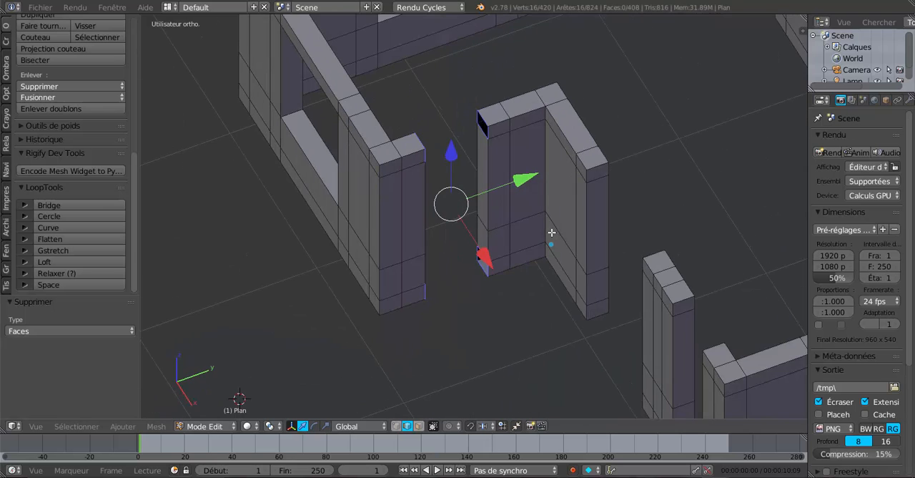
click(70, 204)
middle_drag(212, 216, 450, 429)
- Delete the uppermost and two lowest end faces on both sides of the gap between the recessed wall segment and the next narrow wall segment
click(419, 425)
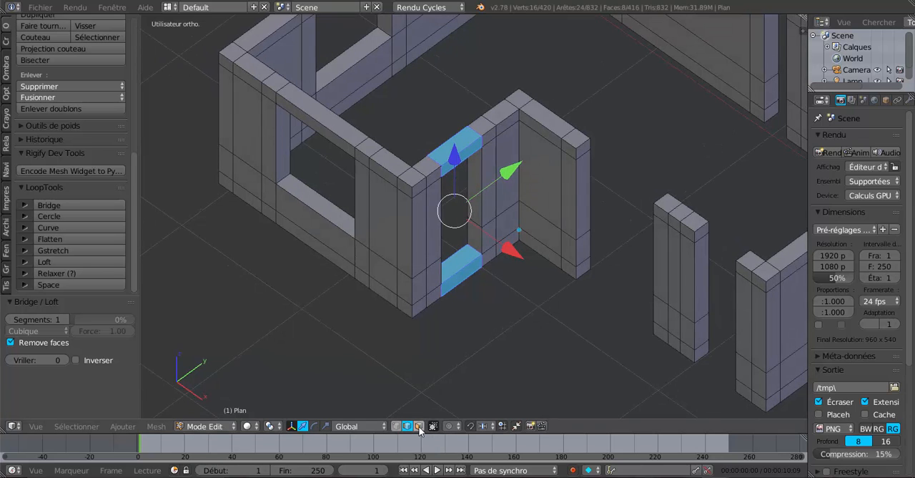
right_click(583, 152)
shift+right_click(586, 244)
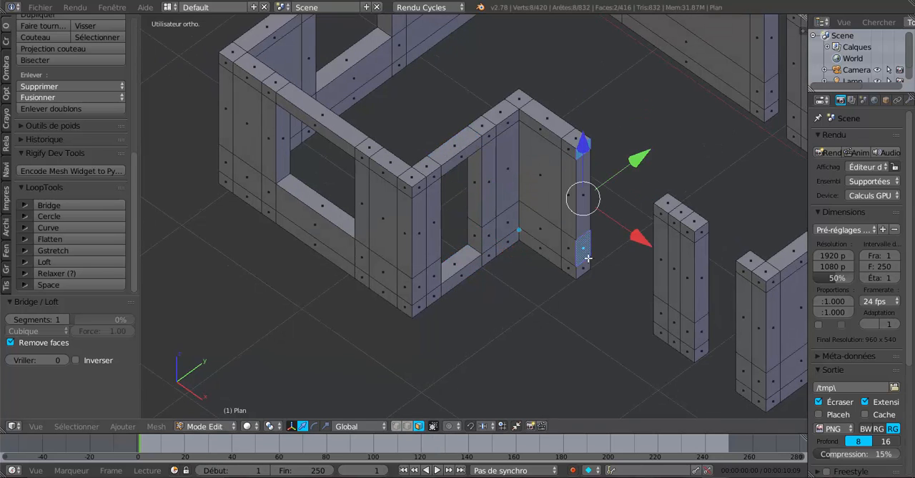
shift+right_click(588, 264)
middle_drag(529, 271, 566, 96)
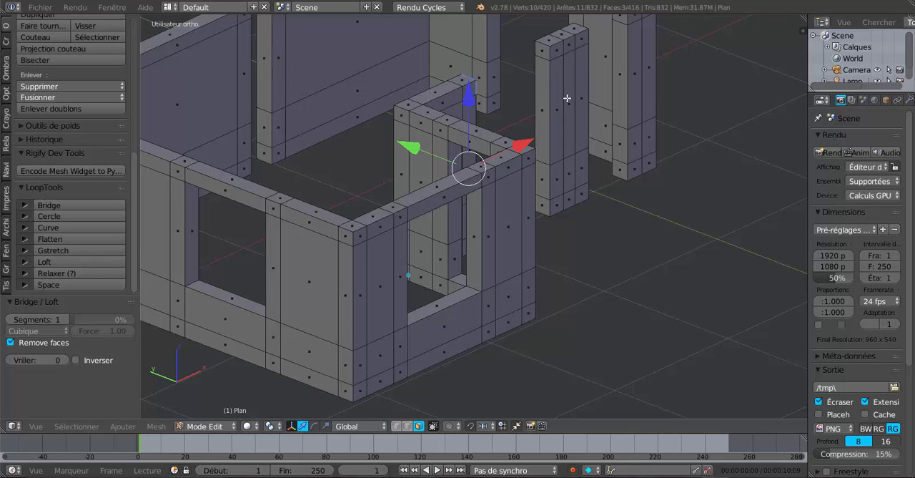
shift+right_click(544, 52)
shift+right_click(547, 179)
shift+right_click(543, 207)
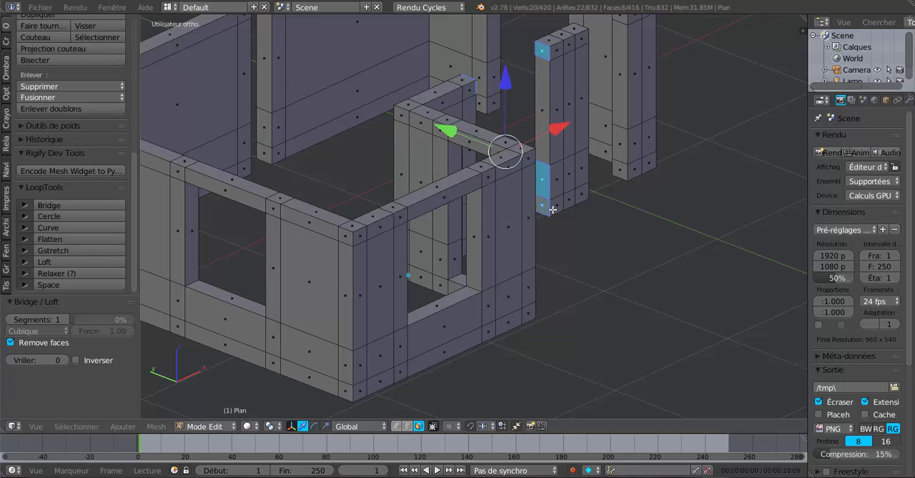
middle_drag(543, 207, 491, 243)
key(x)
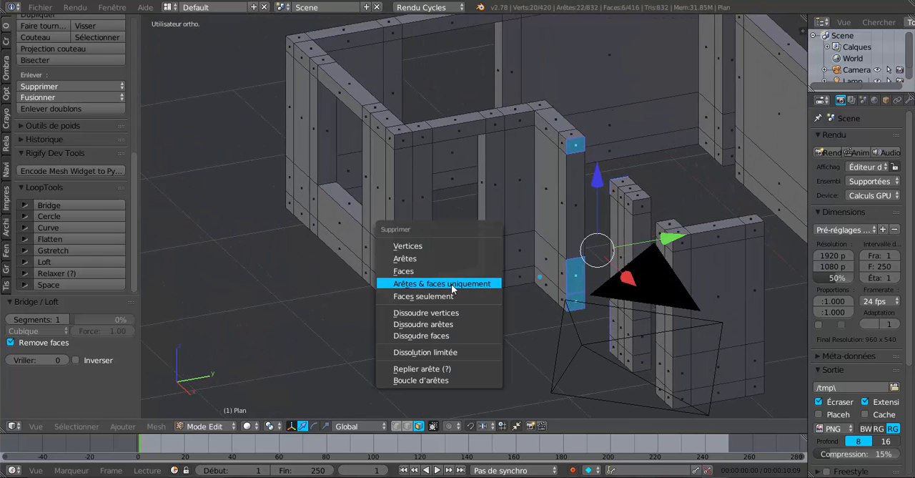
click(451, 283)
- In edge selection mode, select the border loops of the upper and lower holes on both sides of that gap
click(407, 426)
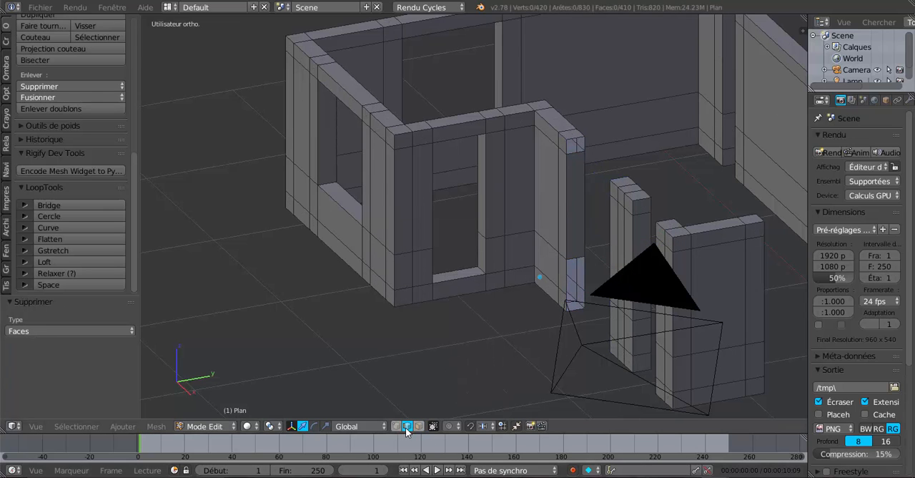
alt+right_click(575, 154)
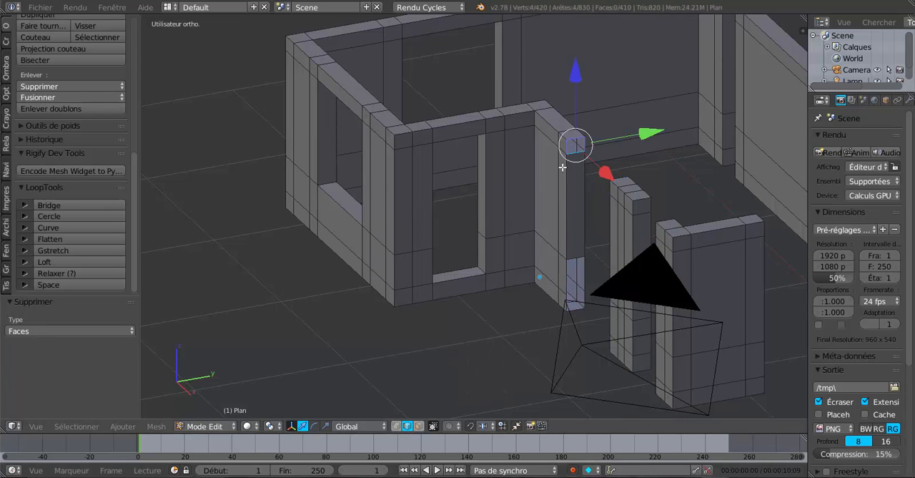
middle_drag(569, 225, 579, 232)
alt+shift+right_click(585, 252)
middle_drag(580, 274, 719, 254)
alt+shift+right_click(636, 91)
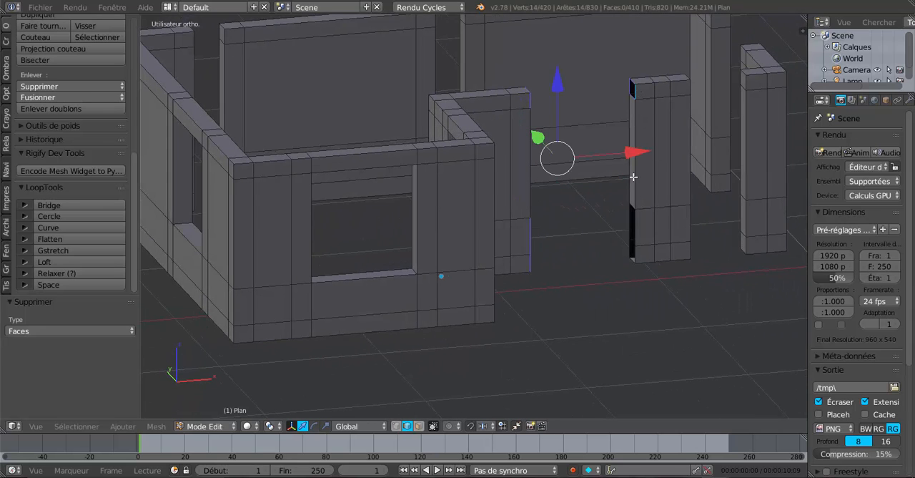
alt+shift+right_click(635, 214)
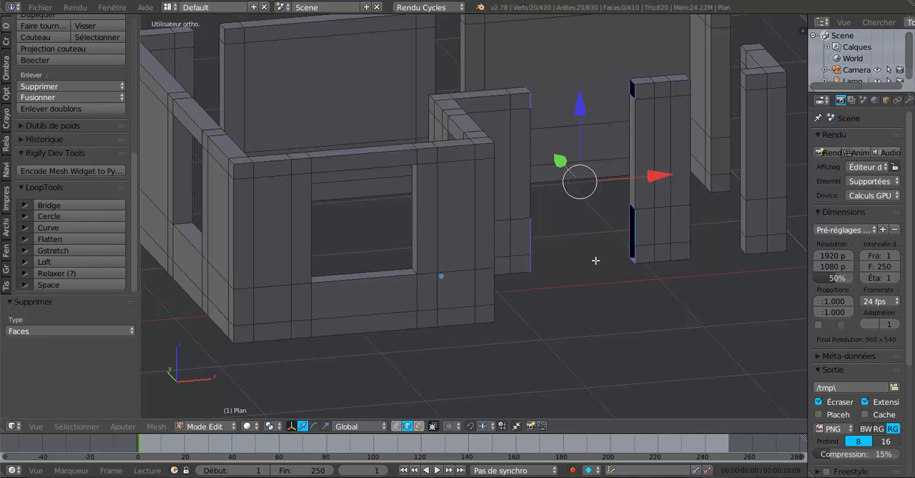
- Bridge the four selected border loops across the gap between the recessed wall segment and the narrow wall segment with LoopTools
scroll(596, 260, up, 2)
middle_drag(595, 260, 543, 259)
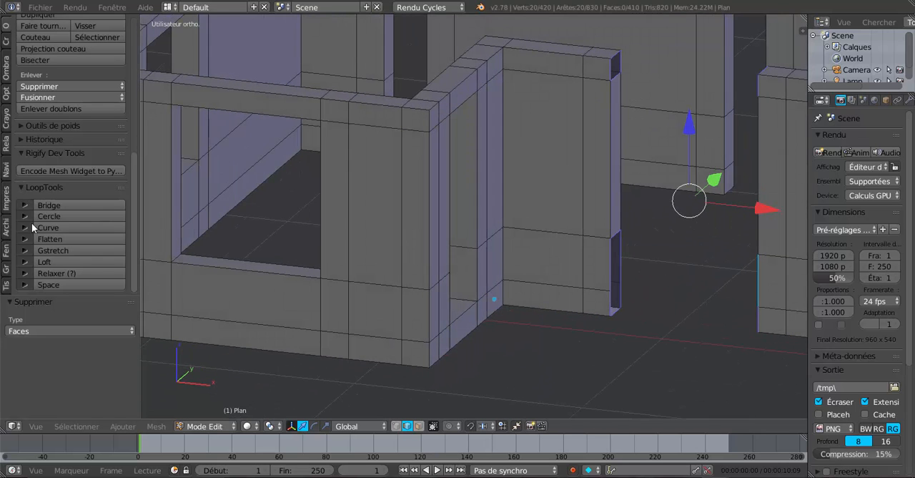
click(48, 205)
scroll(224, 216, down, 3)
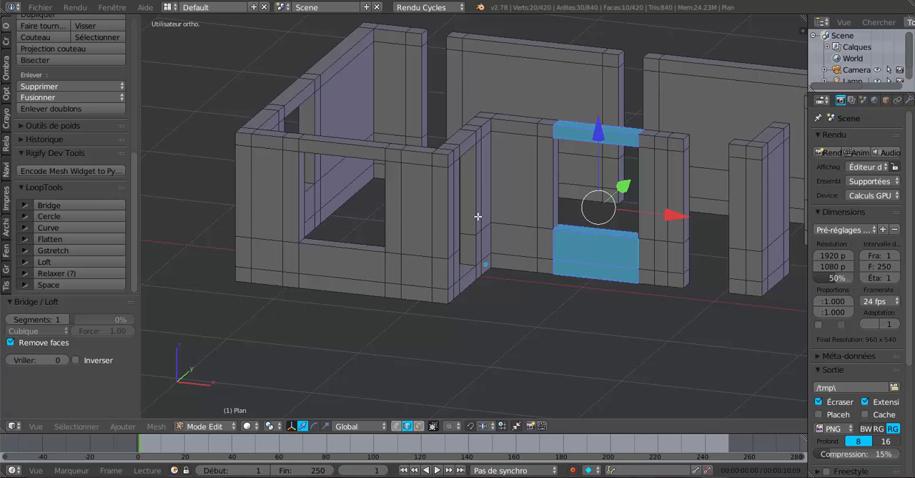
- In face selection mode, delete only the uppermost and lowest end faces on both sides of the gap between the narrow wall segment and the corner wall
middle_drag(477, 216, 644, 220)
click(419, 426)
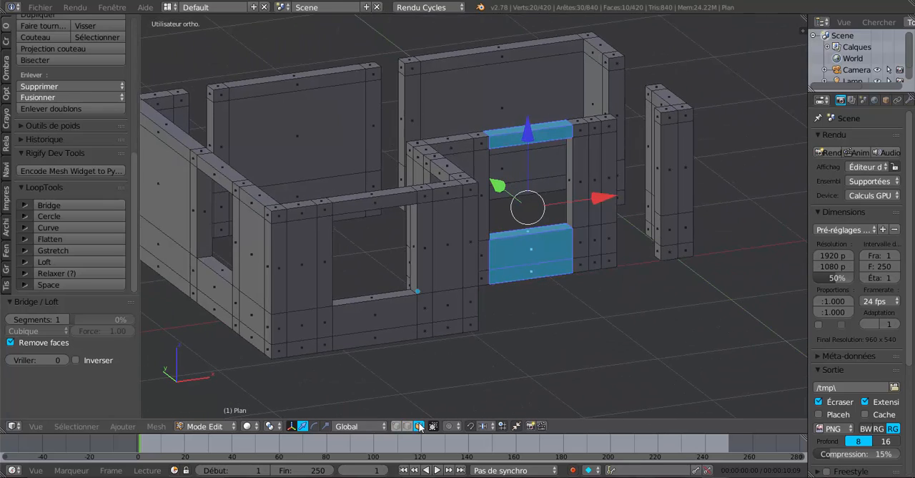
scroll(622, 253, up, 3)
right_click(738, 265)
middle_drag(738, 265, 583, 298)
shift+right_click(610, 327)
shift+right_click(606, 142)
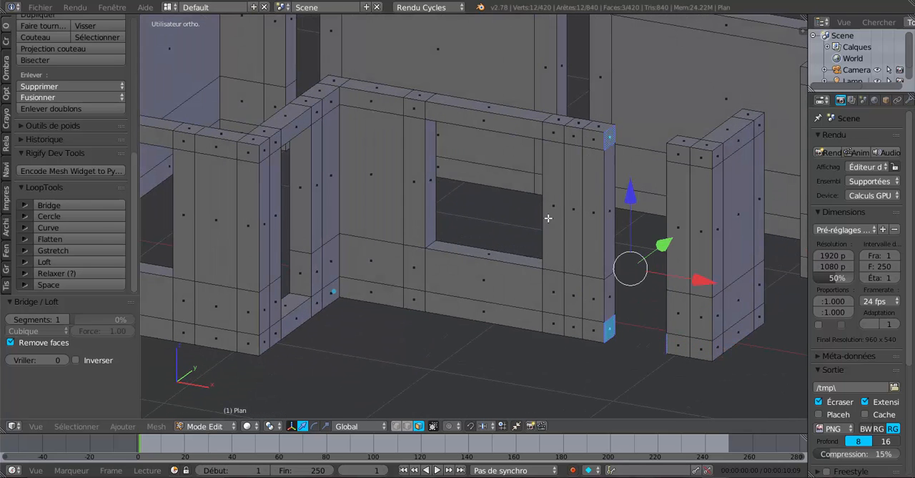
middle_drag(548, 212, 662, 206)
shift+right_click(712, 68)
middle_drag(712, 68, 531, 220)
key(x)
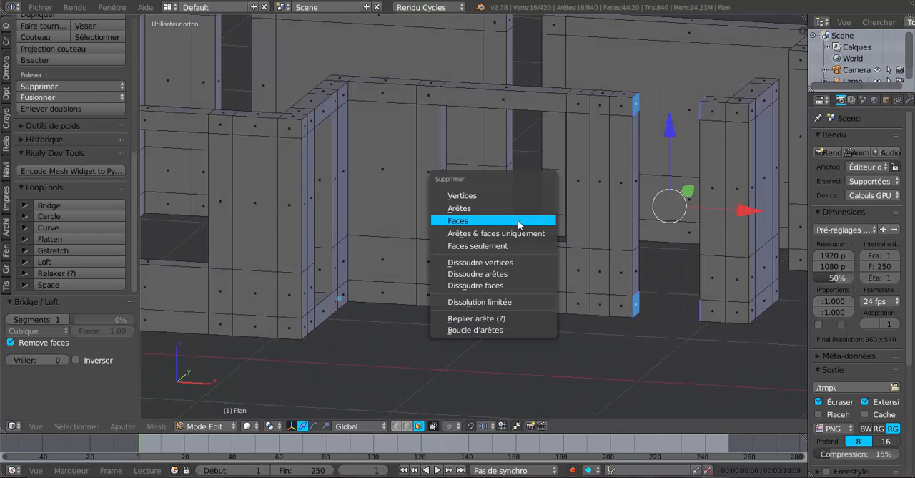
click(520, 222)
- In edge selection mode, select the border loops of the upper and lower holes on both sides of that gap and bridge them with LoopTools
click(406, 427)
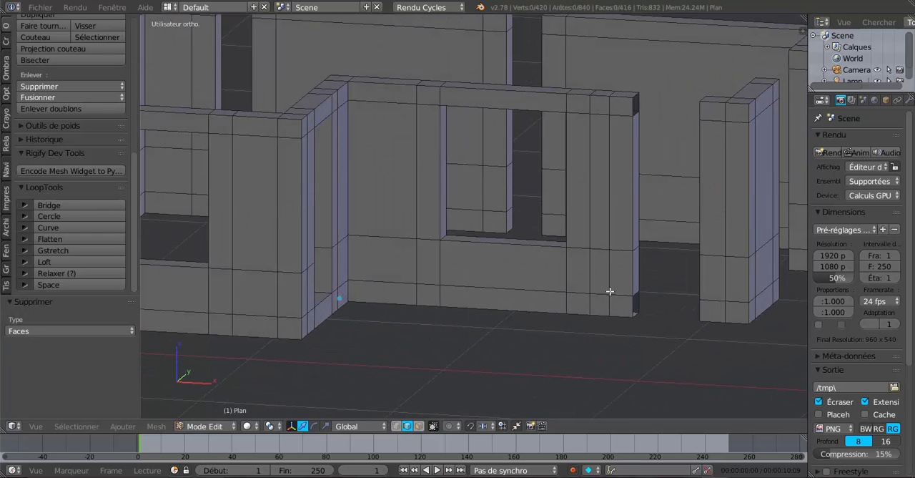
middle_drag(610, 291, 684, 280)
alt+right_click(557, 163)
alt+shift+right_click(552, 331)
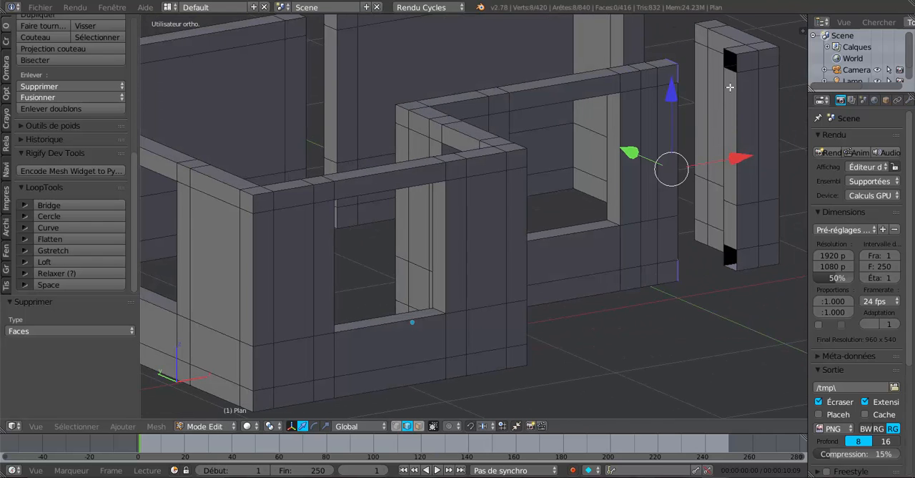
alt+shift+right_click(731, 72)
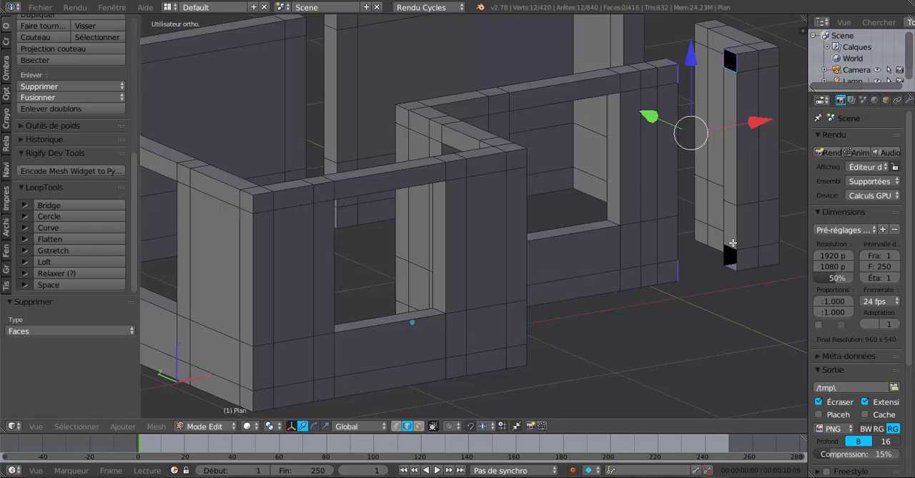
alt+shift+right_click(722, 245)
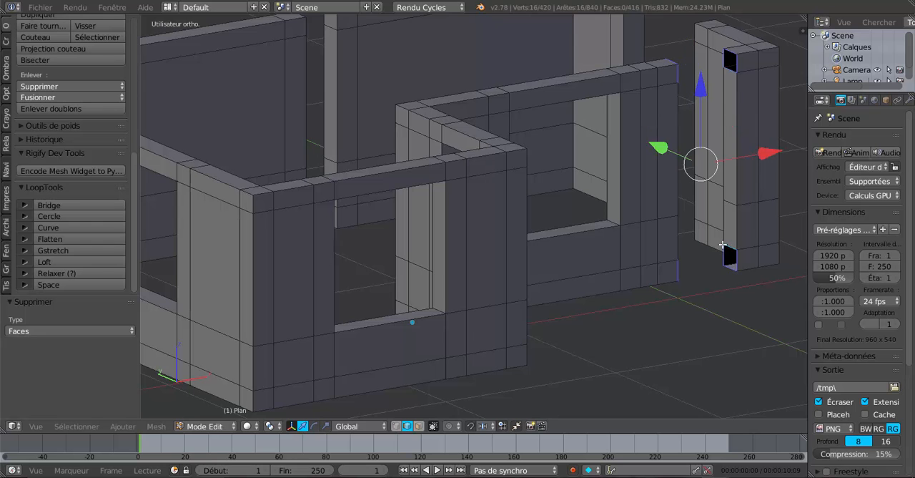
click(48, 205)
- In face selection mode, delete the uppermost and two lowest end faces on both sides of the gap between the two corner walls of the short side
middle_drag(153, 225, 446, 213)
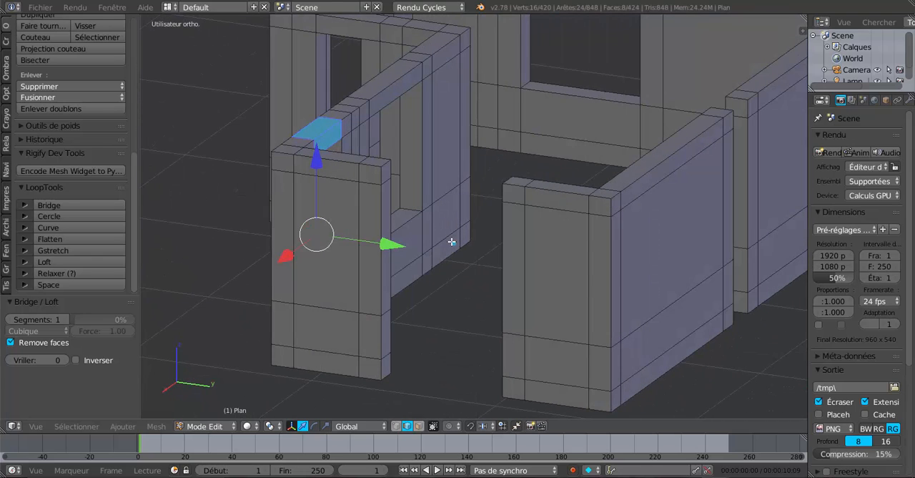
click(419, 426)
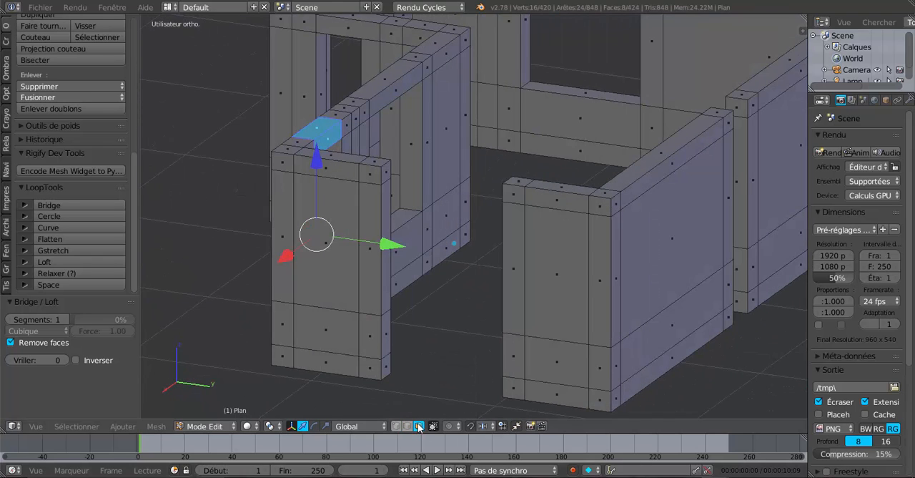
right_click(384, 172)
shift+right_click(385, 318)
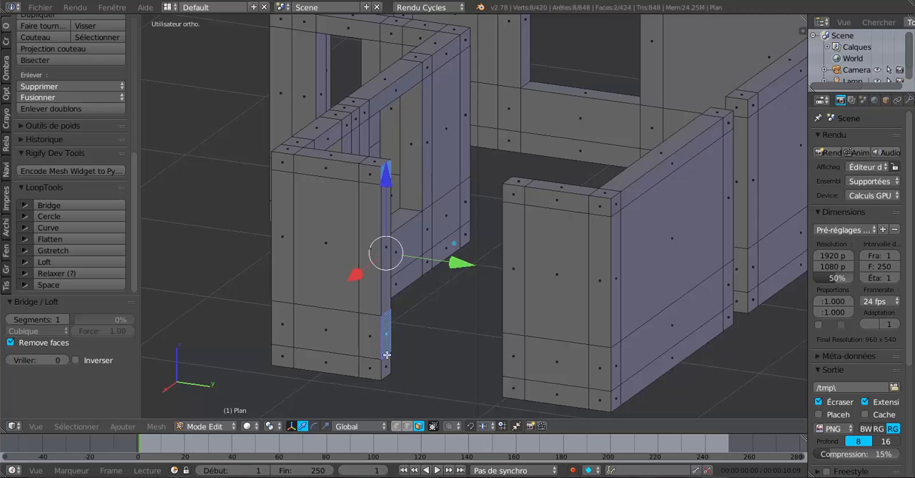
shift+right_click(386, 364)
middle_drag(386, 365, 420, 205)
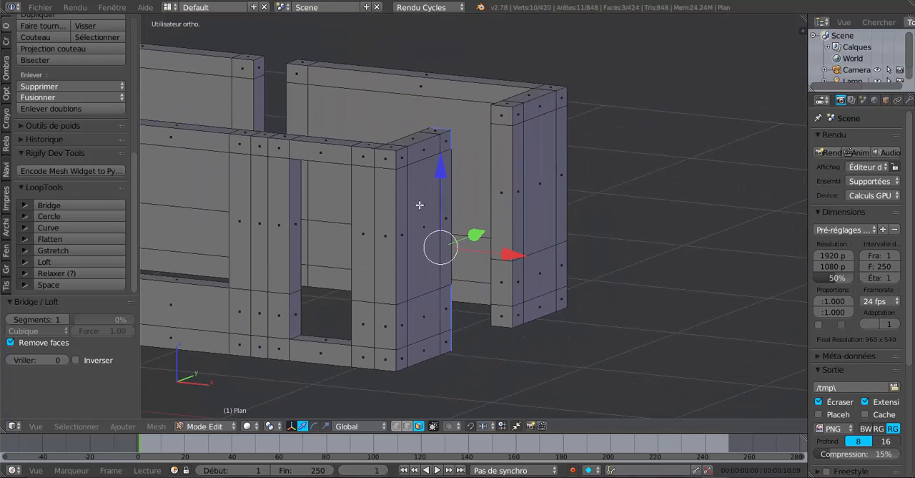
shift+right_click(498, 114)
shift+right_click(510, 277)
shift+right_click(501, 314)
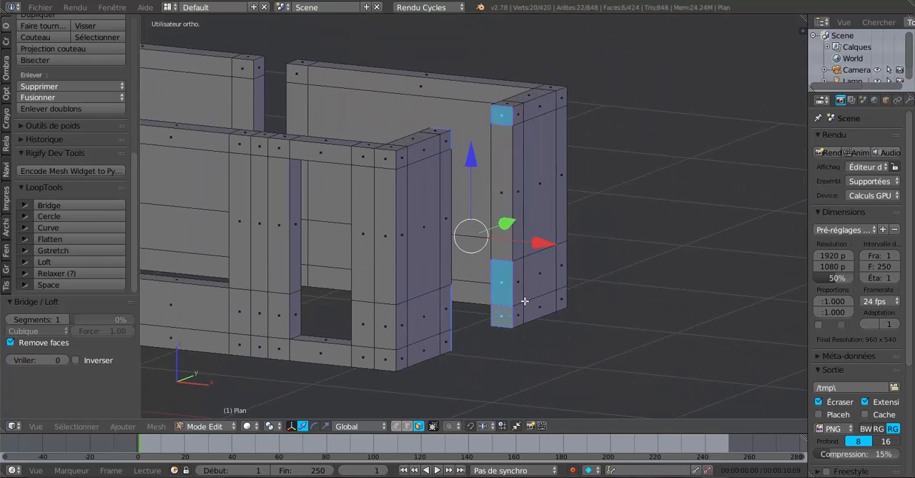
middle_drag(526, 301, 420, 287)
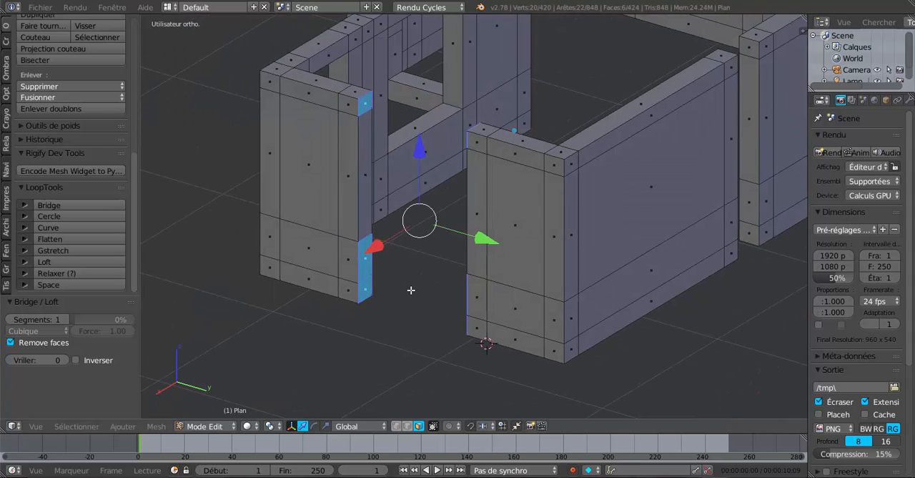
key(x)
click(399, 291)
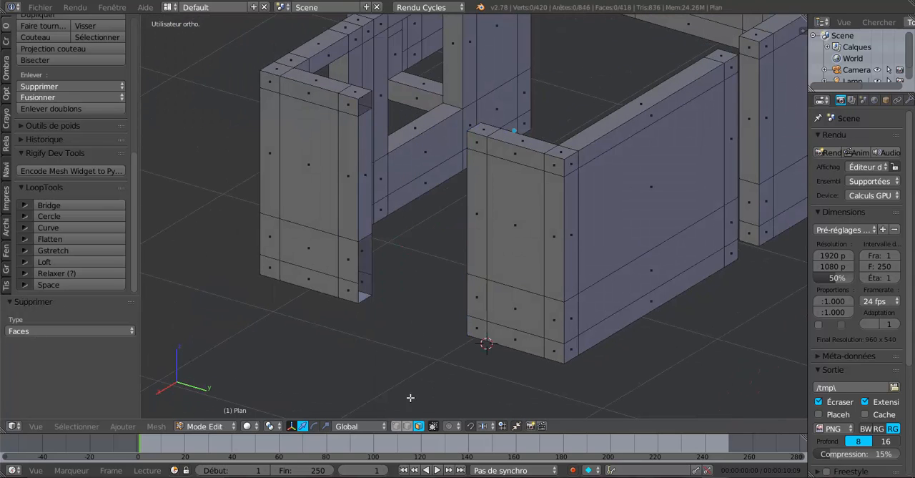
- In edge selection mode, select the four hole border loops on both sides of the short side's gap and bridge them with LoopTools
click(407, 426)
alt+right_click(358, 272)
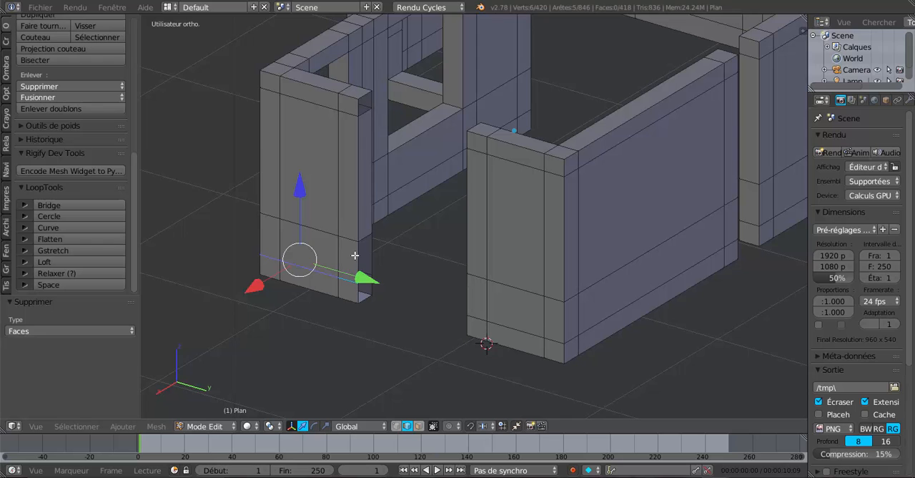
alt+right_click(356, 258)
alt+shift+right_click(360, 111)
middle_drag(424, 213, 615, 227)
alt+shift+right_click(511, 131)
alt+shift+right_click(512, 278)
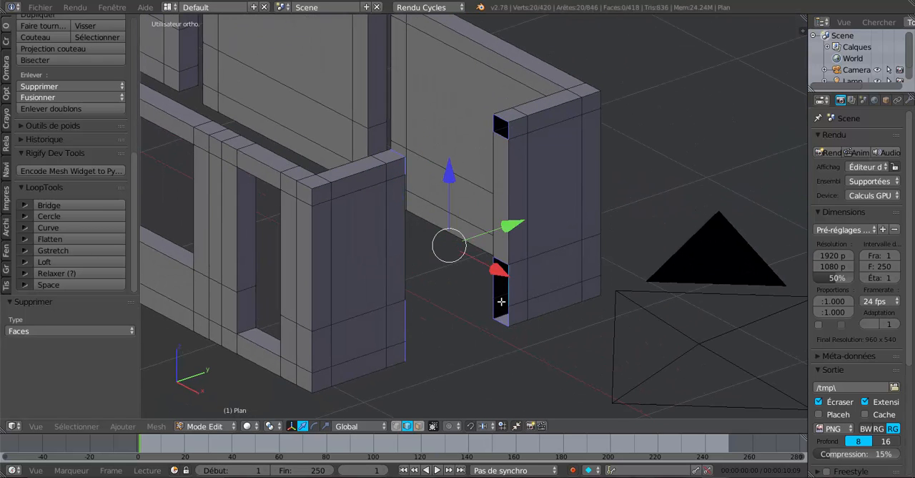
middle_drag(446, 322, 98, 177)
click(66, 206)
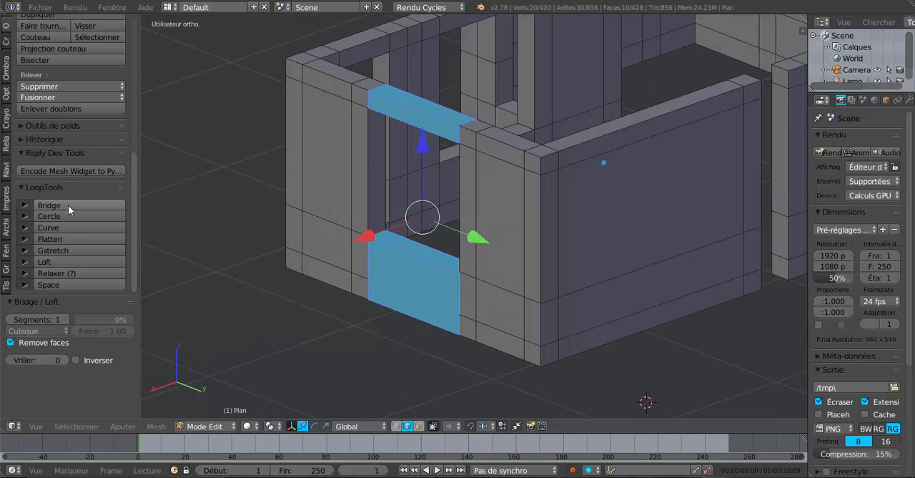
- In face selection mode, delete the uppermost and two lowest end faces on both sides of the gap between the long corner wall and the adjacent straight wall
scroll(687, 230, down, 3)
middle_drag(687, 231, 440, 242)
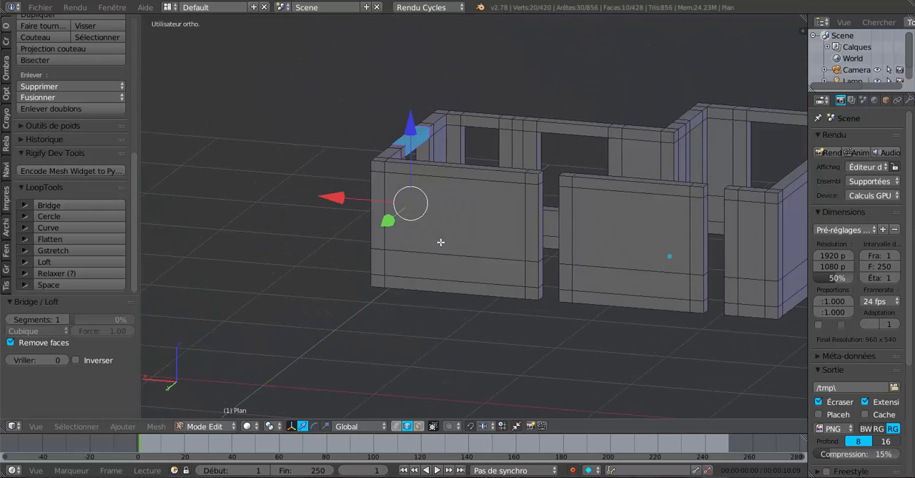
middle_drag(575, 262, 548, 260)
scroll(550, 261, up, 2)
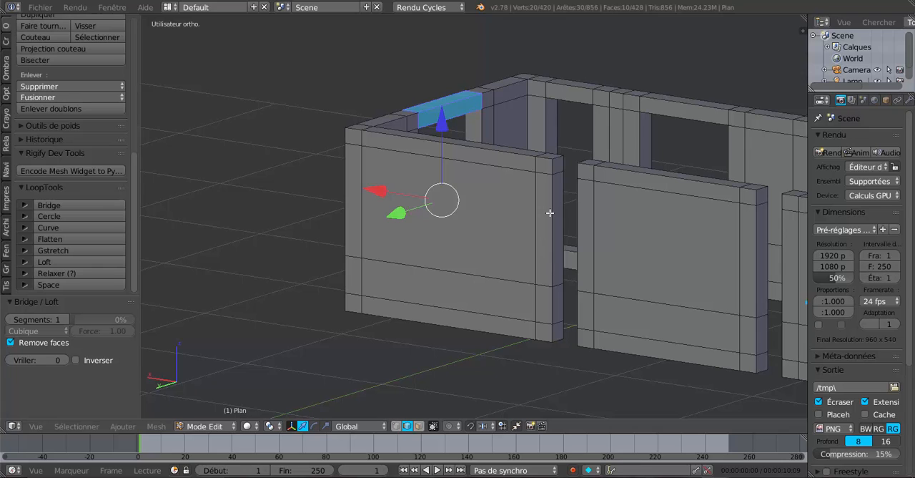
click(419, 425)
scroll(577, 216, up, 2)
alt+right_click(597, 140)
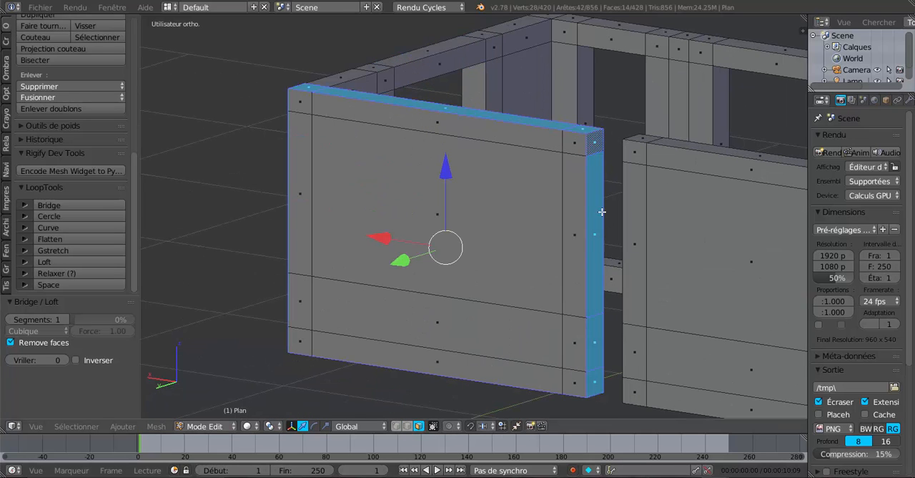
right_click(595, 140)
shift+right_click(599, 340)
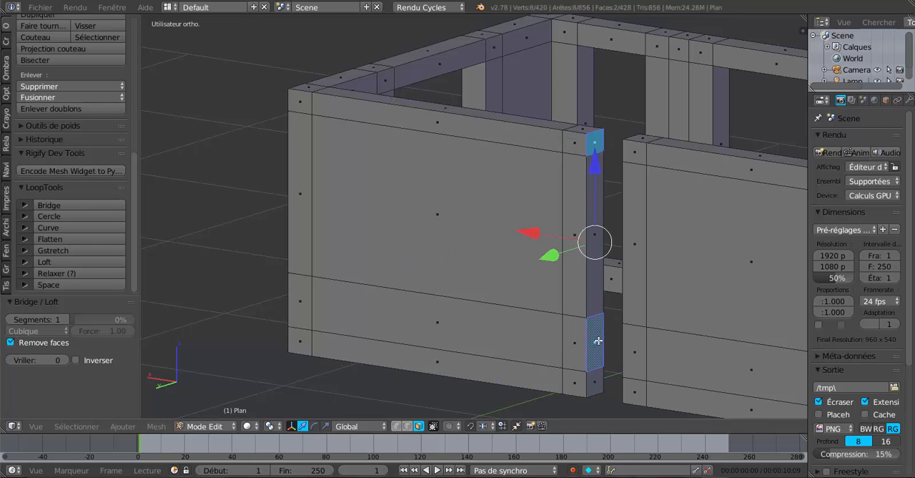
shift+right_click(593, 373)
middle_drag(527, 351, 638, 330)
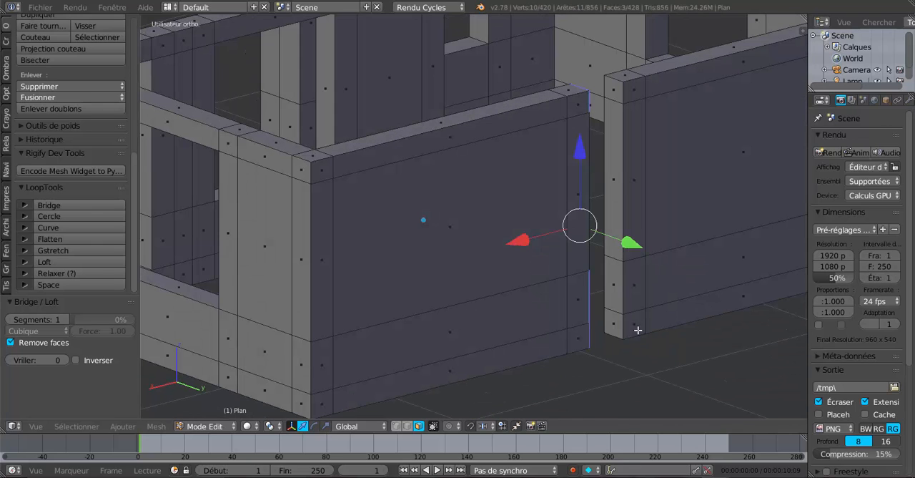
shift+right_click(612, 88)
shift+right_click(617, 280)
shift+right_click(616, 325)
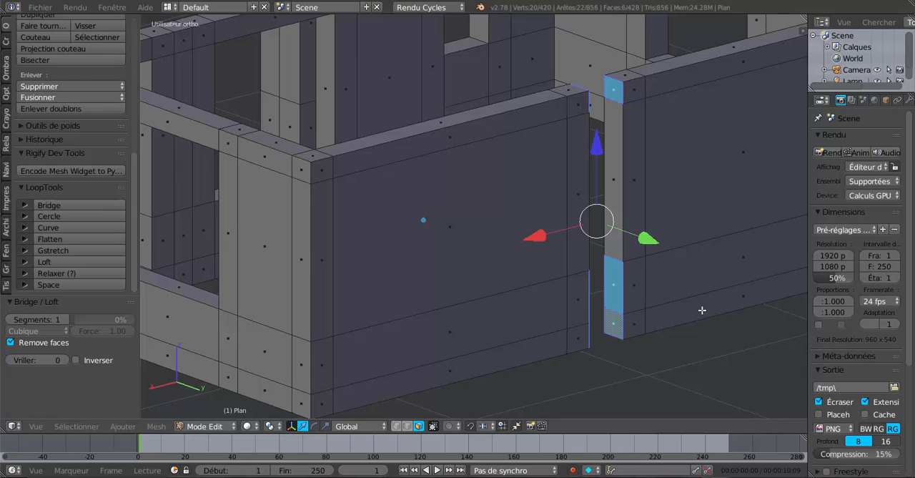
key(x)
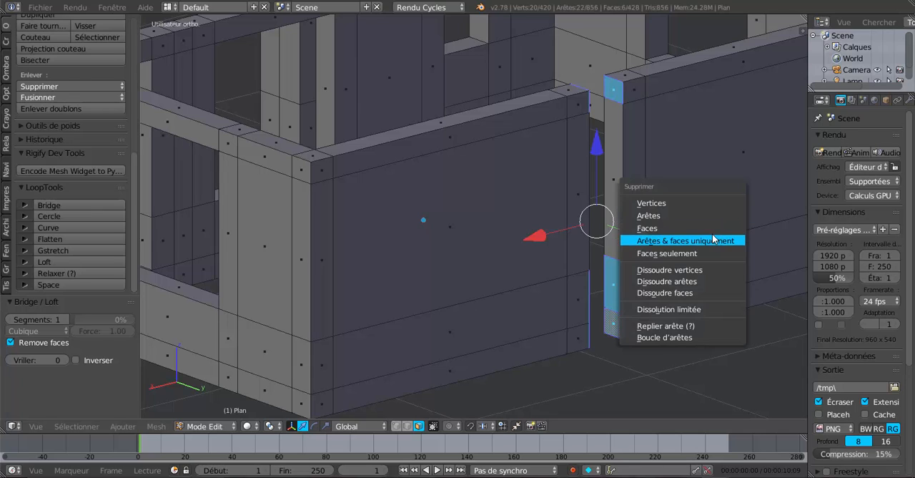
click(717, 230)
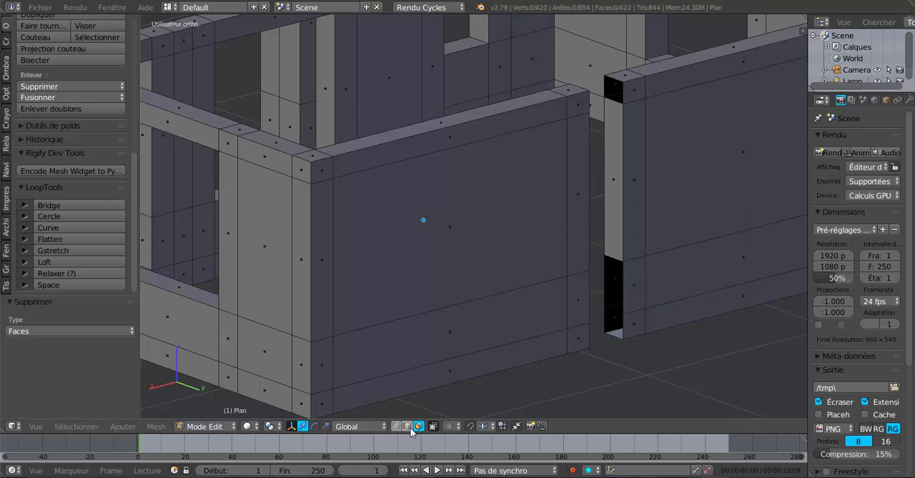
- In edge selection mode, select the border loops of the upper and lower holes on the straight wall's end
alt+right_click(616, 257)
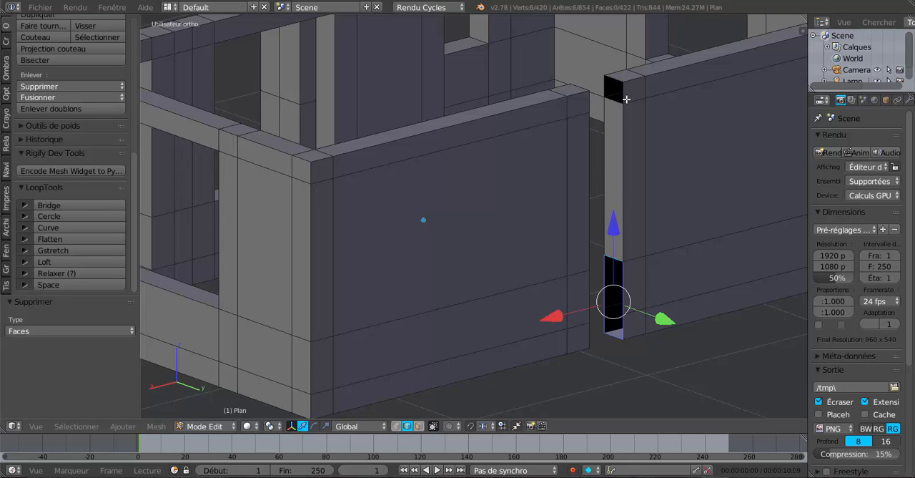
alt+shift+right_click(623, 80)
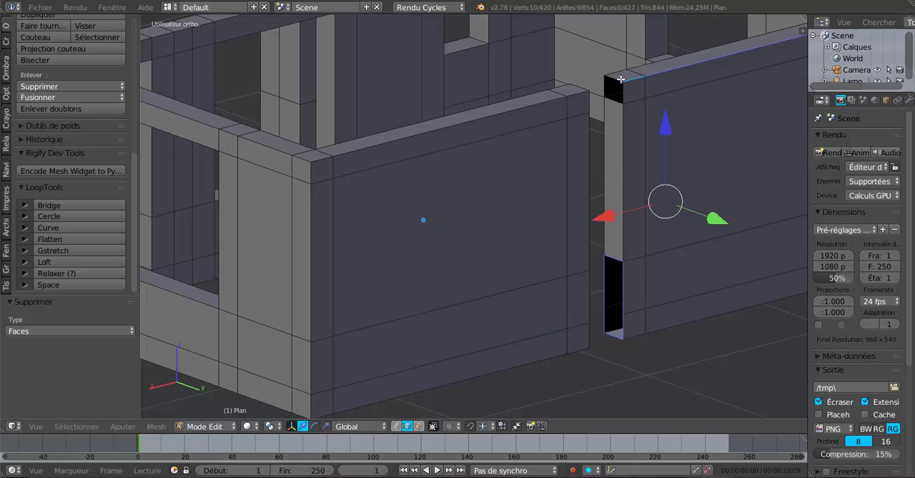
key(ctrl+z)
alt+shift+right_click(619, 79)
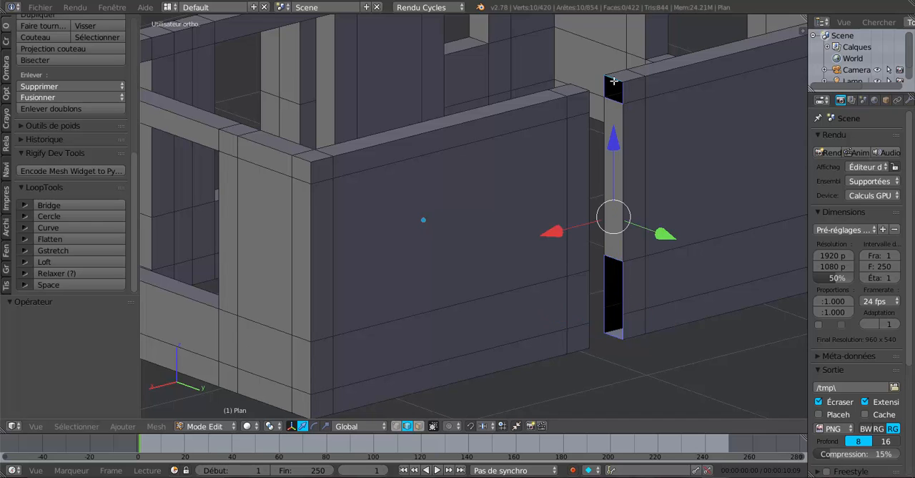
- Add the border loops of both holes on the long corner wall's end and bridge the four loops with LoopTools
middle_drag(639, 131, 478, 184)
alt+shift+right_click(547, 221)
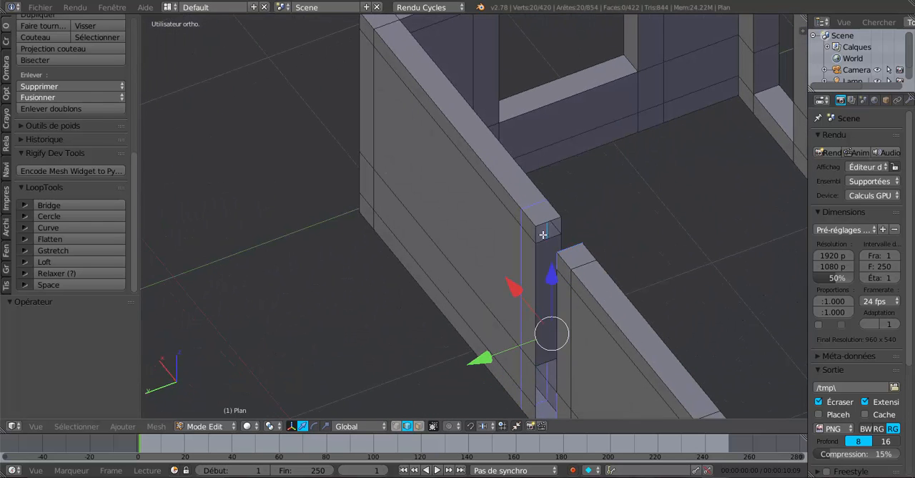
key(ctrl+z)
alt+shift+right_click(549, 222)
key(ctrl+z)
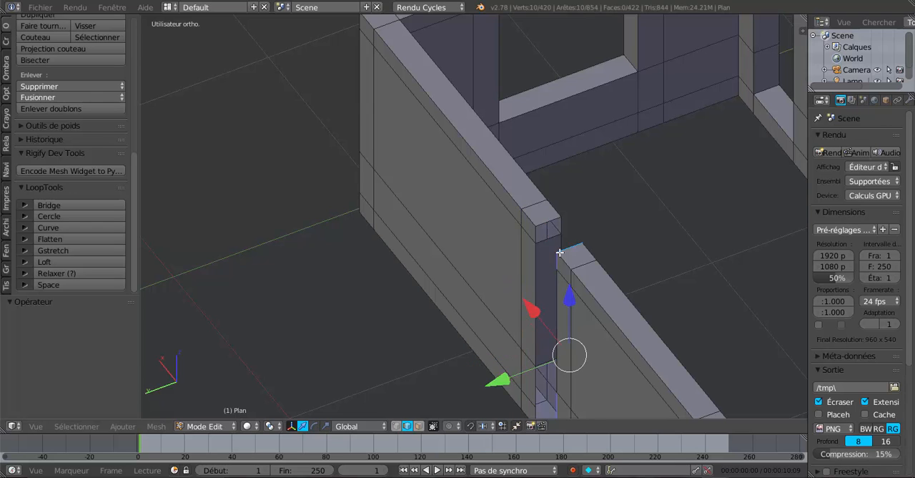
middle_drag(551, 243, 565, 227)
alt+shift+right_click(556, 209)
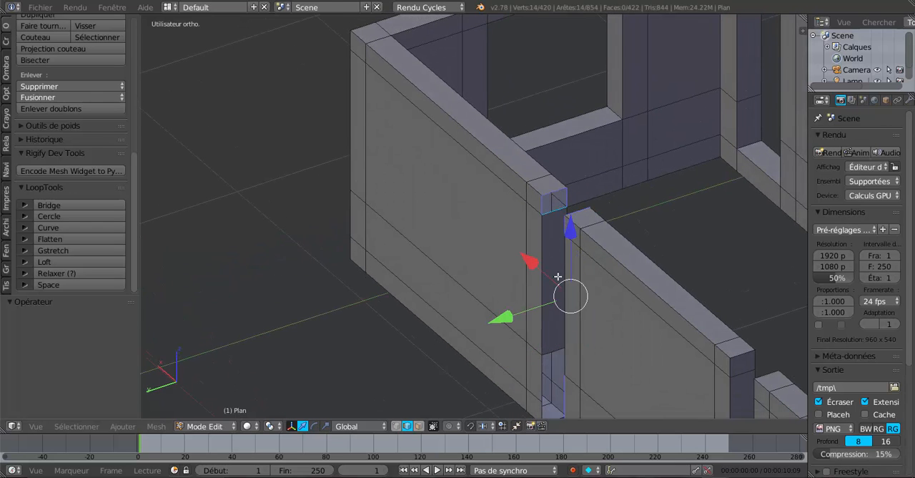
shift+middle_drag(558, 276, 572, 133)
alt+shift+right_click(568, 204)
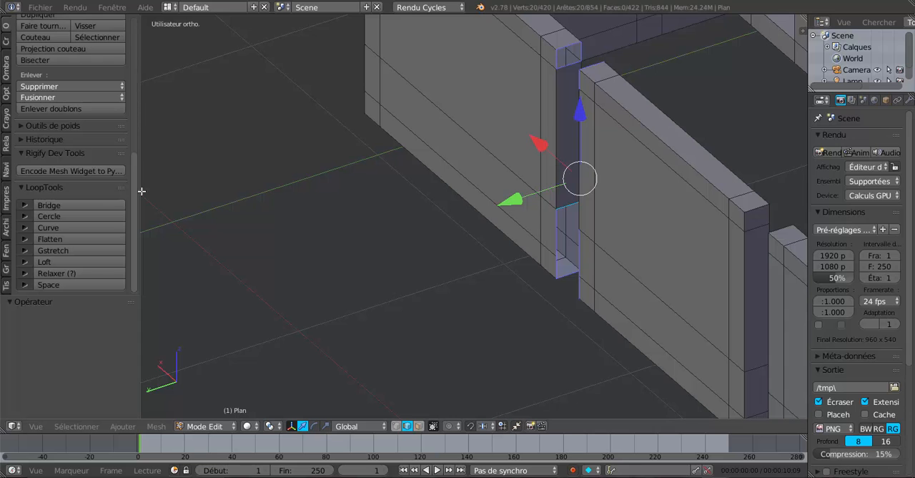
click(94, 205)
- In face selection mode, delete the uppermost and two lowest end faces on both sides of the gap between the straight wall and the short corner wall
middle_drag(322, 208, 384, 300)
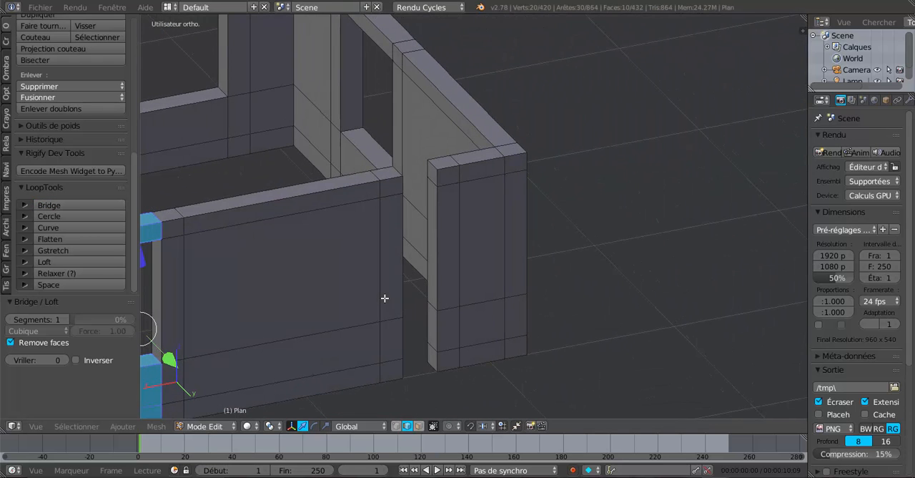
click(419, 427)
right_click(433, 174)
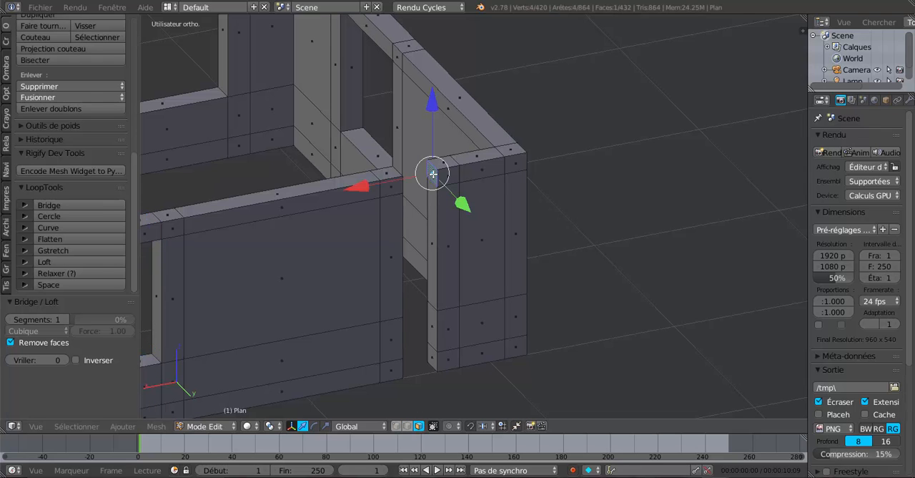
shift+right_click(433, 321)
shift+right_click(434, 350)
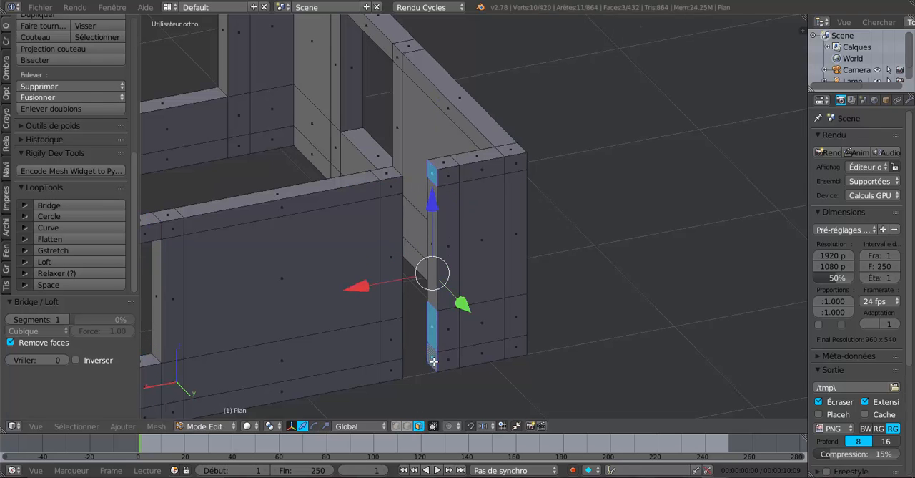
middle_drag(435, 361, 354, 161)
shift+right_click(367, 116)
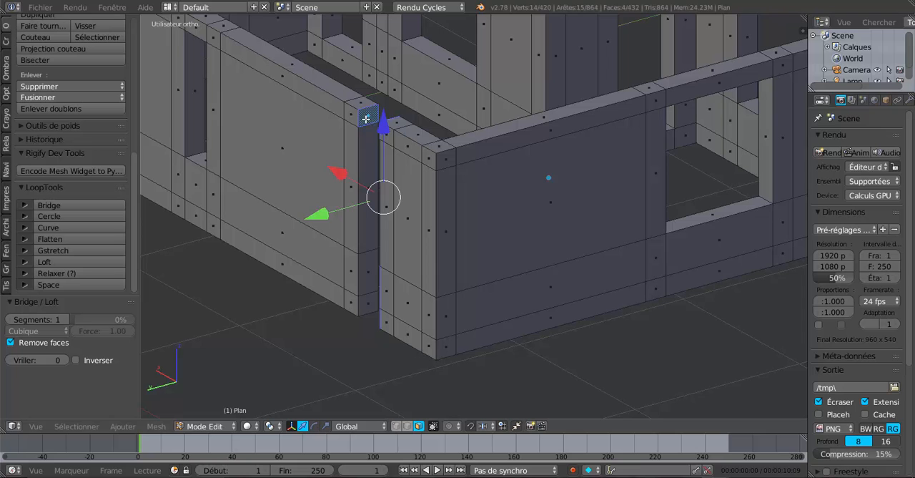
shift+right_click(368, 284)
shift+right_click(374, 300)
middle_drag(374, 300, 531, 255)
key(x)
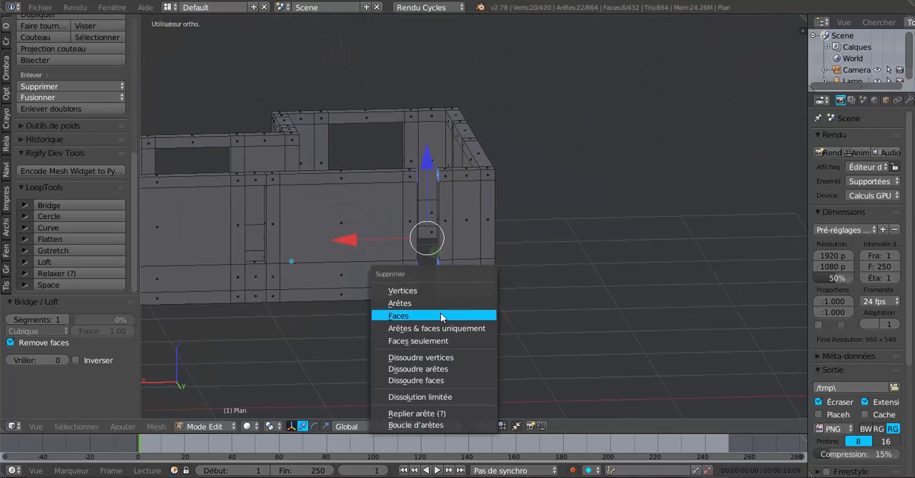
click(440, 316)
- In edge selection mode, select the upper and lower hole border loops on both sides of the short corner wall's gap and bridge them with LoopTools
middle_drag(493, 291, 604, 284)
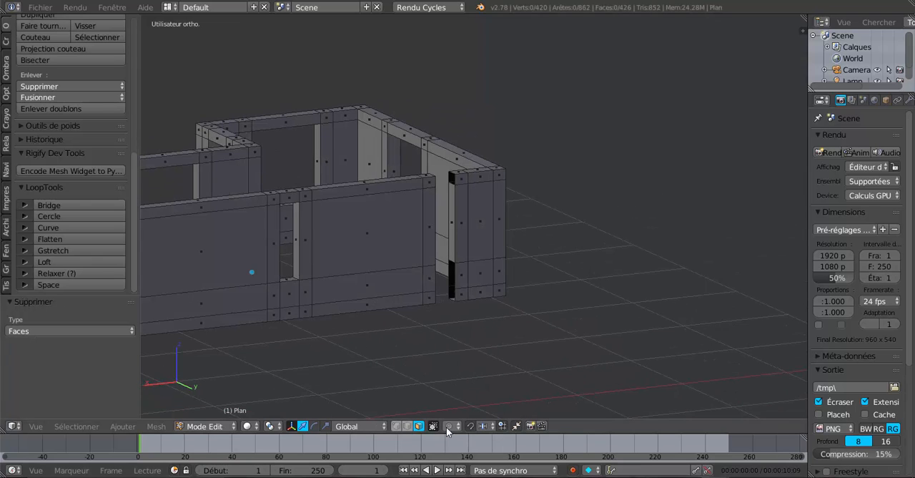
click(407, 425)
scroll(599, 293, up, 8)
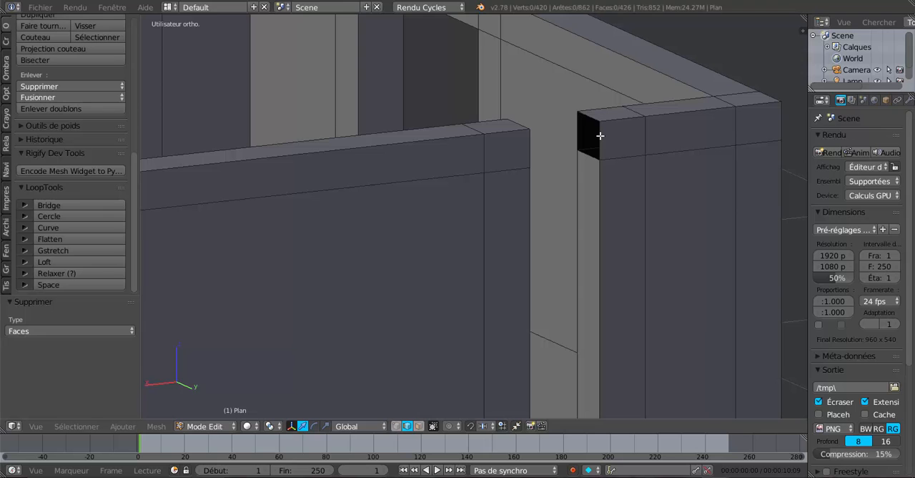
right_click(600, 135)
middle_drag(547, 264, 423, 279)
alt+shift+right_click(270, 155)
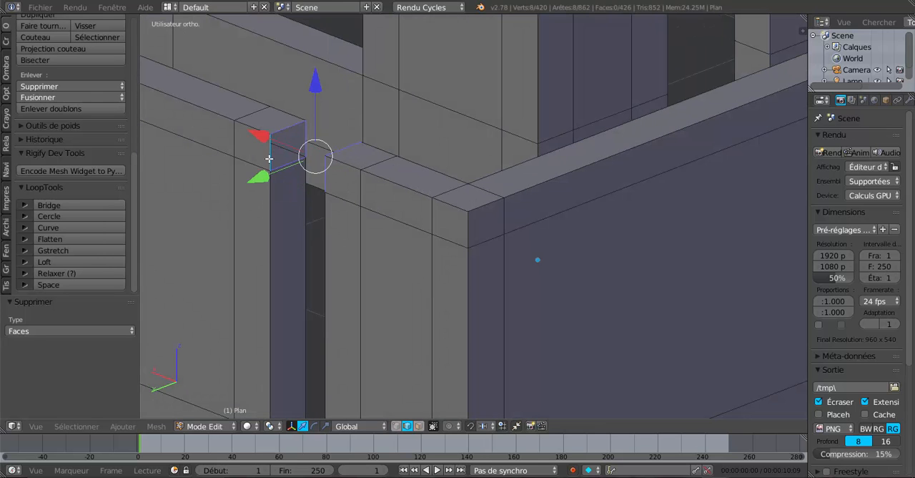
shift+middle_drag(354, 277, 521, 3)
alt+shift+right_click(438, 211)
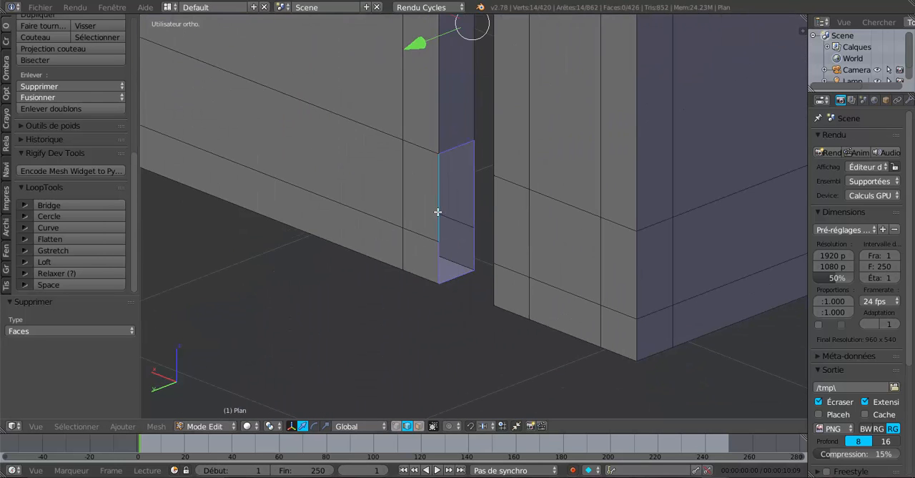
alt+shift+right_click(493, 219)
click(73, 205)
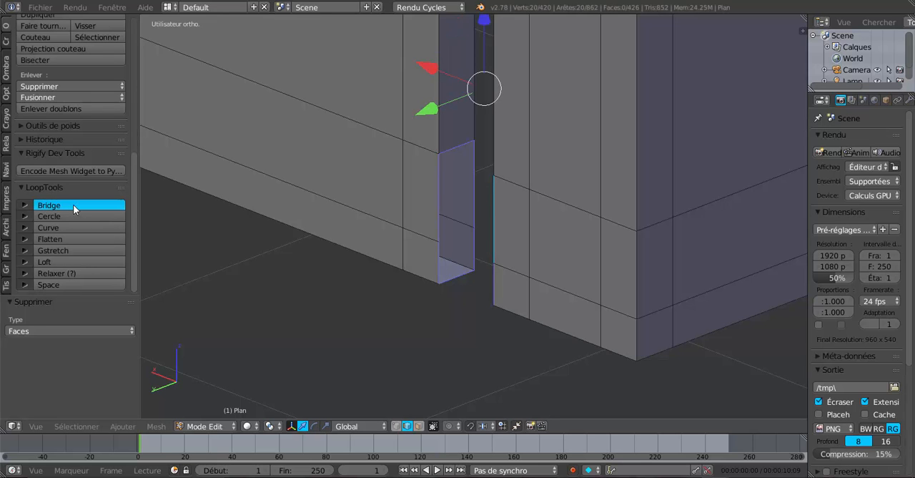
- Select the inner edges along the underside of all the walls to form the house's complete inner floor outline
middle_drag(221, 259, 723, 285)
middle_drag(491, 301, 467, 317)
scroll(470, 306, down, 2)
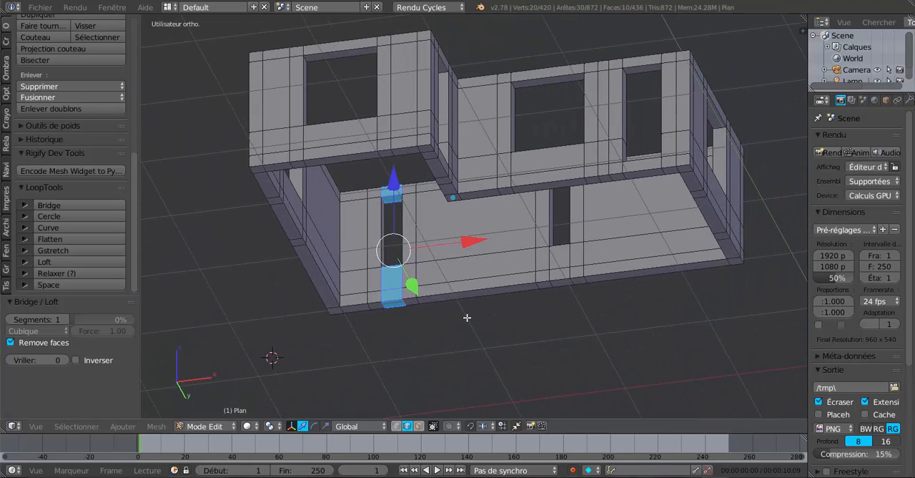
middle_drag(534, 261, 549, 244)
scroll(549, 229, up, 2)
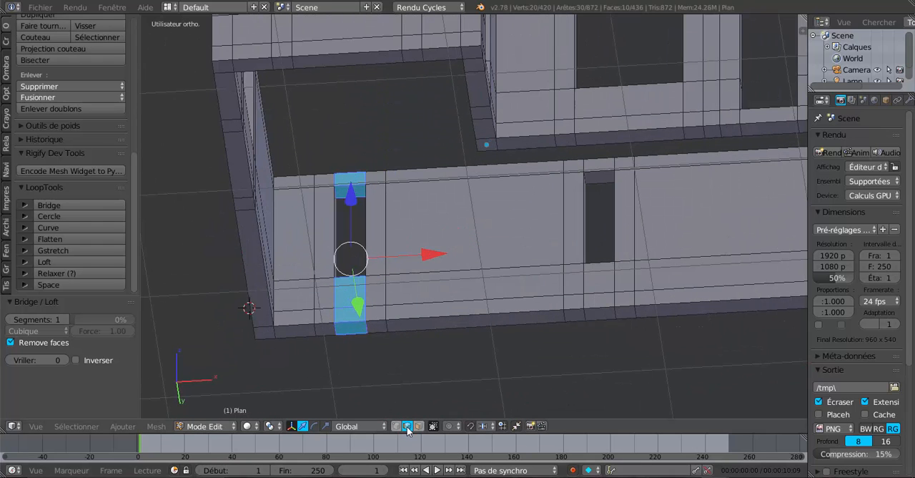
scroll(542, 174, down, 4)
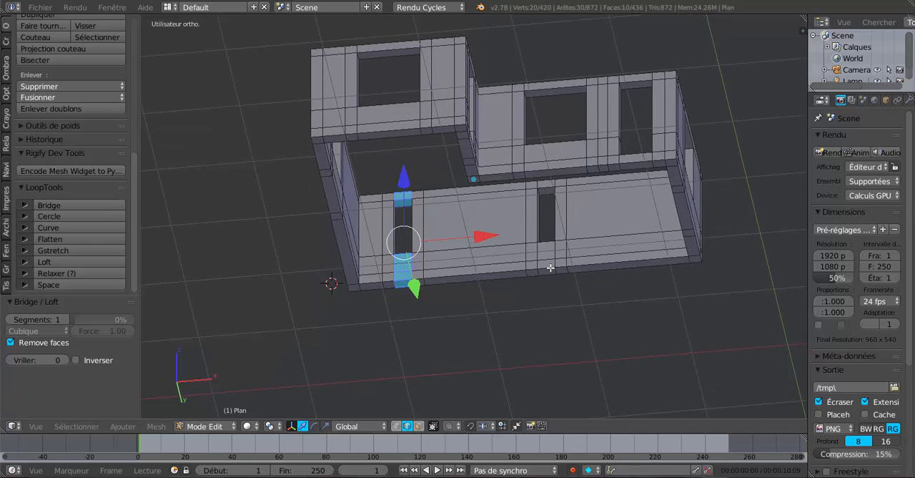
scroll(645, 229, up, 1)
alt+right_click(715, 201)
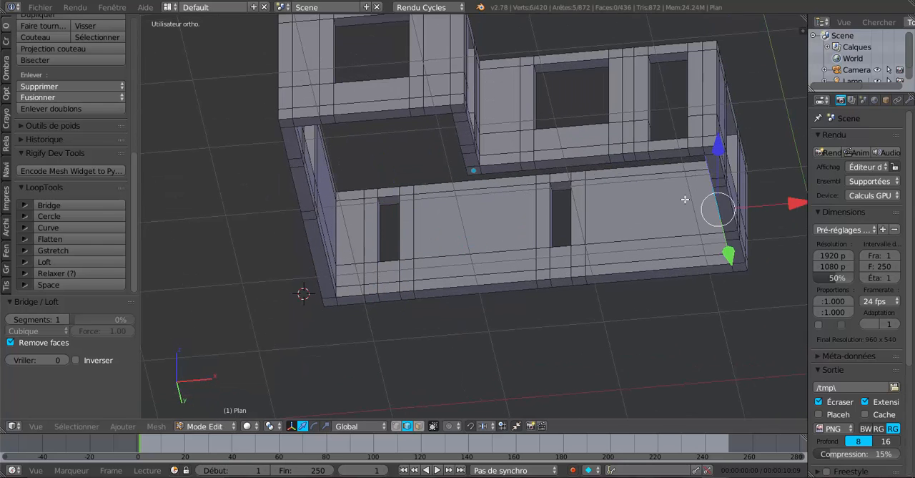
alt+shift+right_click(666, 158)
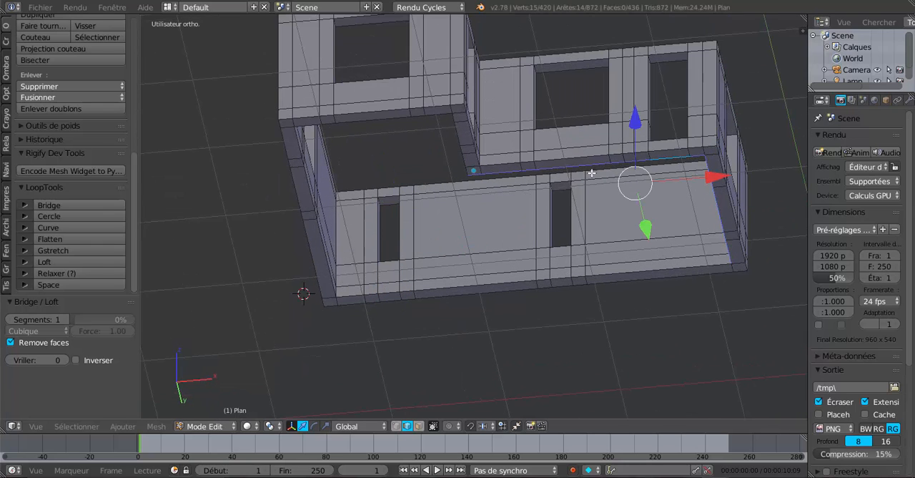
alt+shift+right_click(452, 136)
alt+shift+right_click(404, 118)
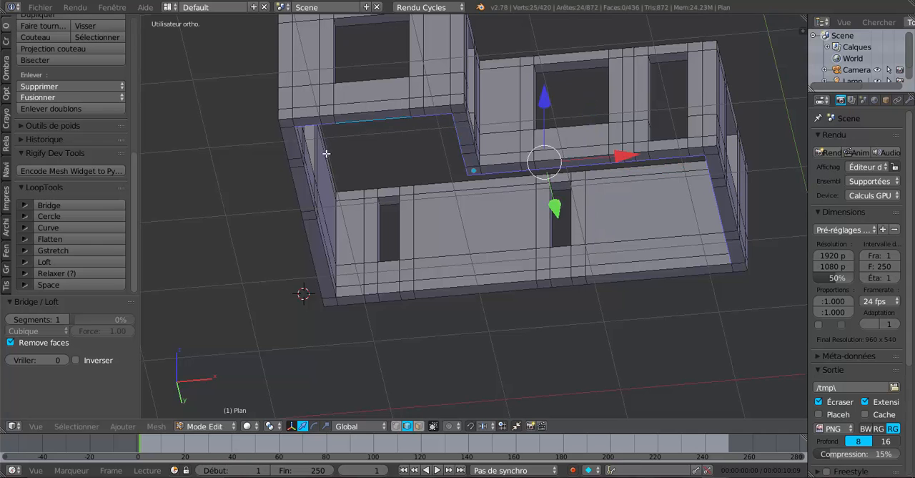
alt+shift+right_click(323, 248)
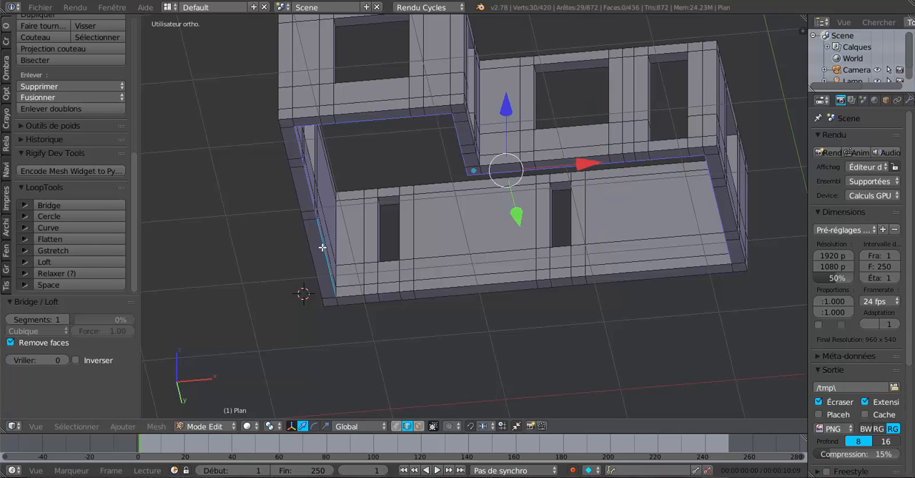
alt+shift+right_click(451, 289)
- Display the model in wireframe, duplicate the selected floor outline in place and move the copy about 0.349 down along Z
scroll(451, 291, down, 3)
middle_drag(452, 290, 543, 350)
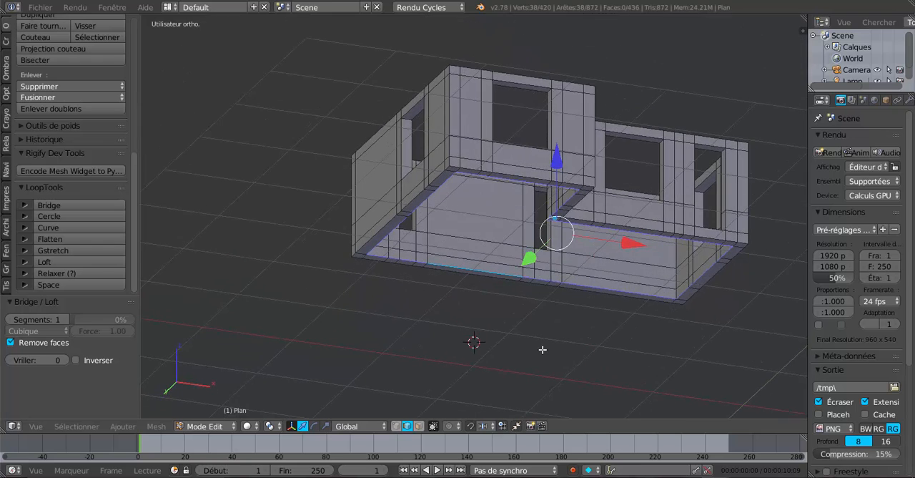
scroll(543, 349, up, 3)
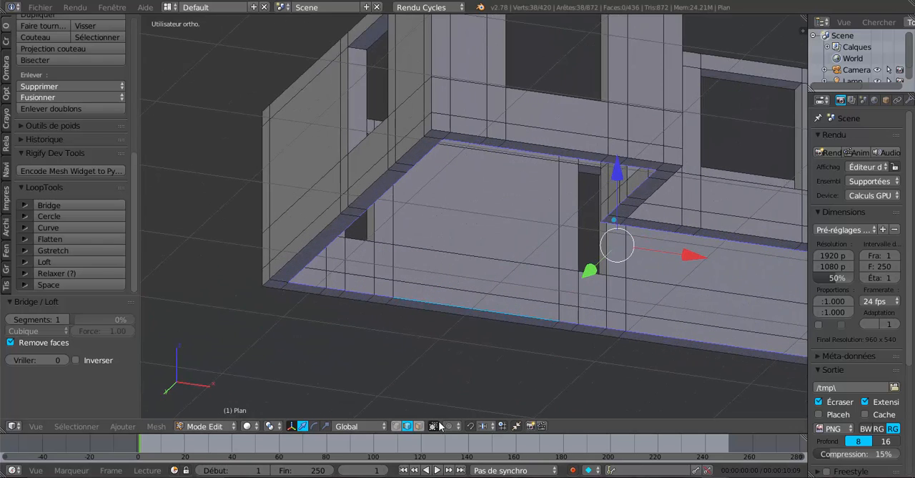
scroll(489, 323, down, 4)
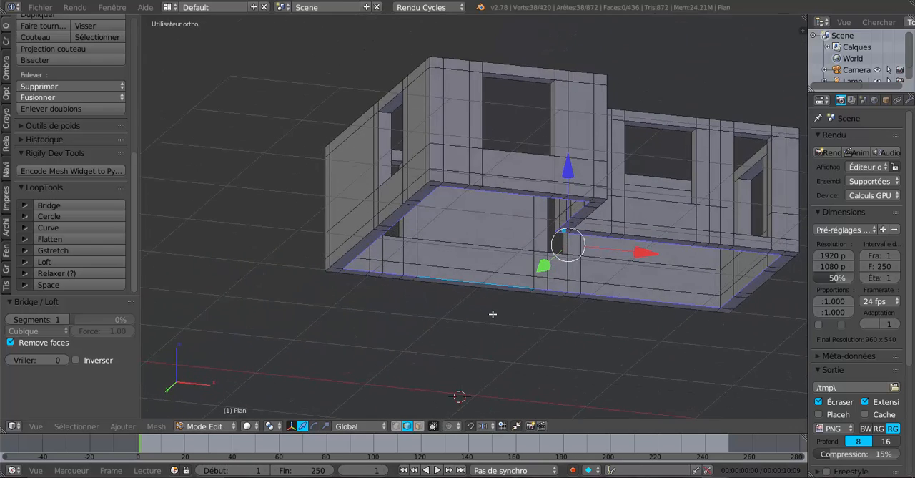
scroll(496, 312, up, 2)
key(z)
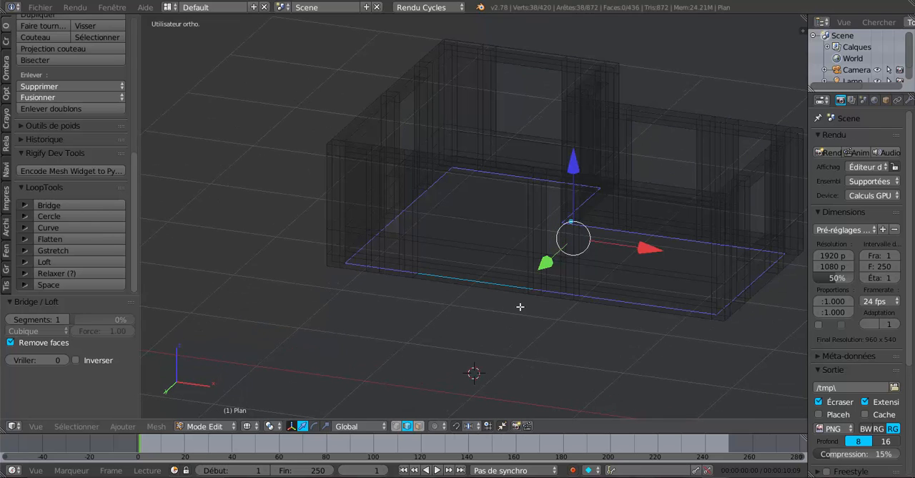
mouse_move(577, 324)
middle_down()
mouse_move(564, 336)
mouse_move(553, 330)
mouse_move(612, 347)
mouse_move(586, 343)
mouse_move(606, 342)
middle_up()
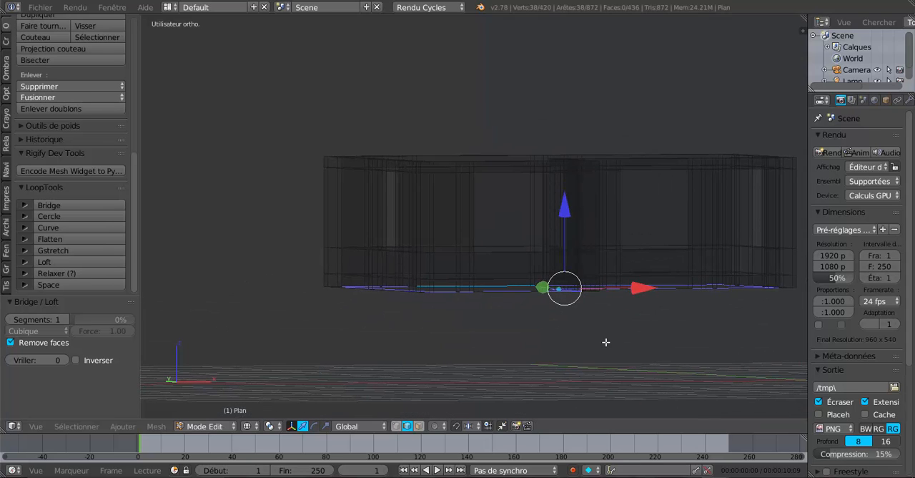
key(shift+d)
right_click(569, 231)
drag(564, 213, 576, 254)
- Separate the selected duplicate outline from the walls into its own object
middle_drag(570, 326, 608, 351)
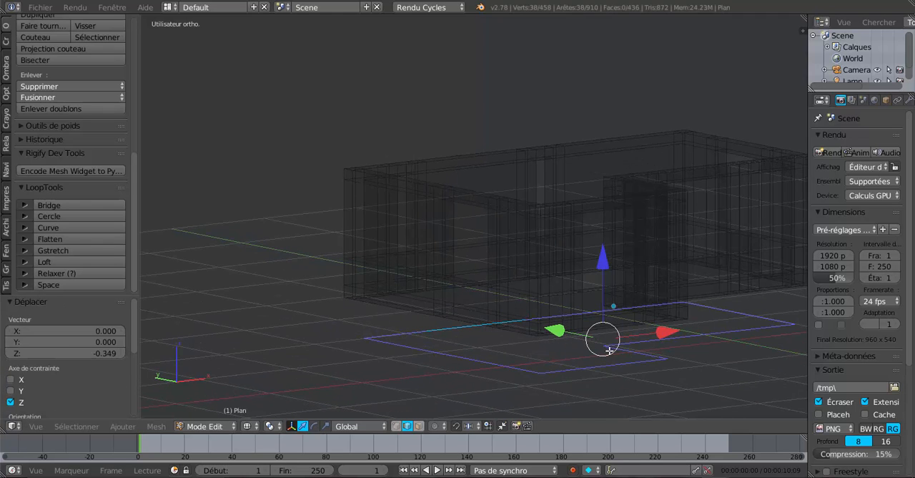
middle_drag(613, 385, 491, 325)
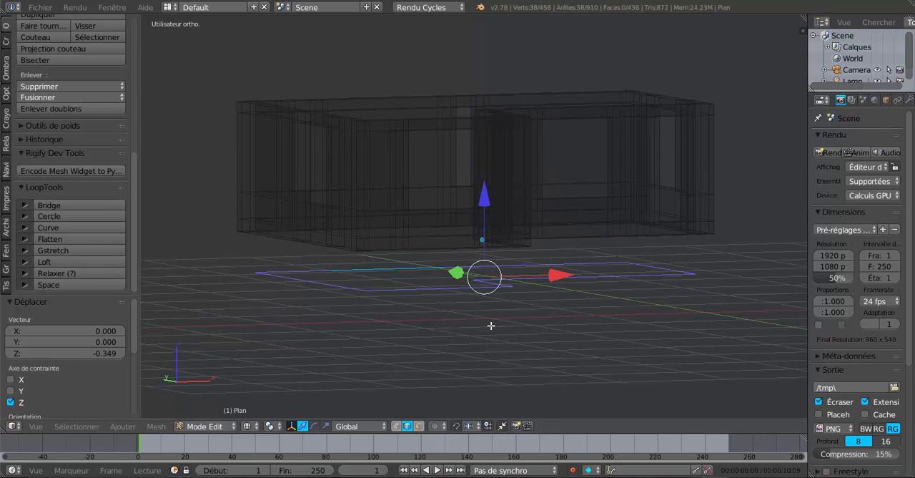
key(ctrl+p)
click(492, 326)
key(p)
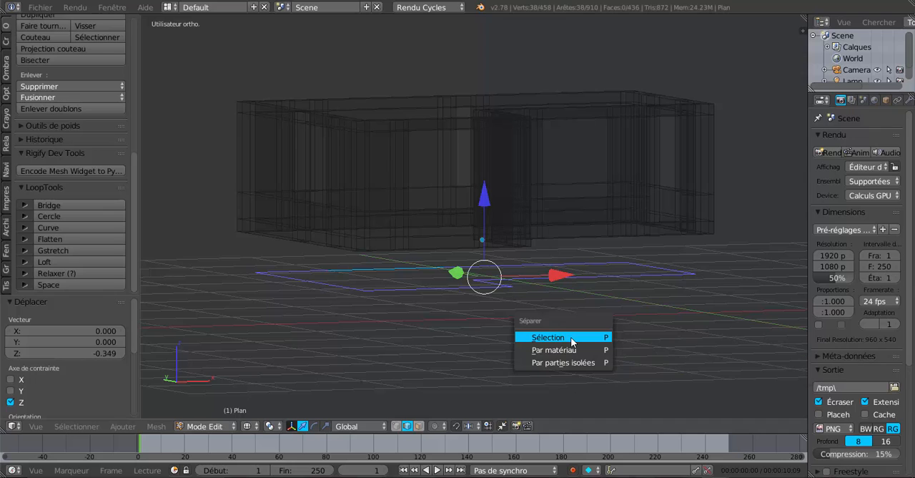
- Complete the separation of the selected outline, return to object mode and select only the new floor outline object
click(571, 340)
key(Tab)
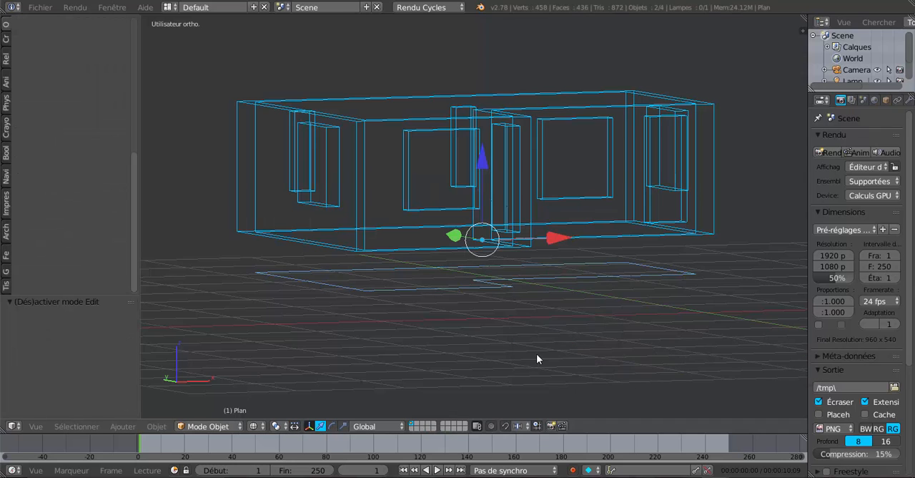
click(469, 286)
shift+click(476, 206)
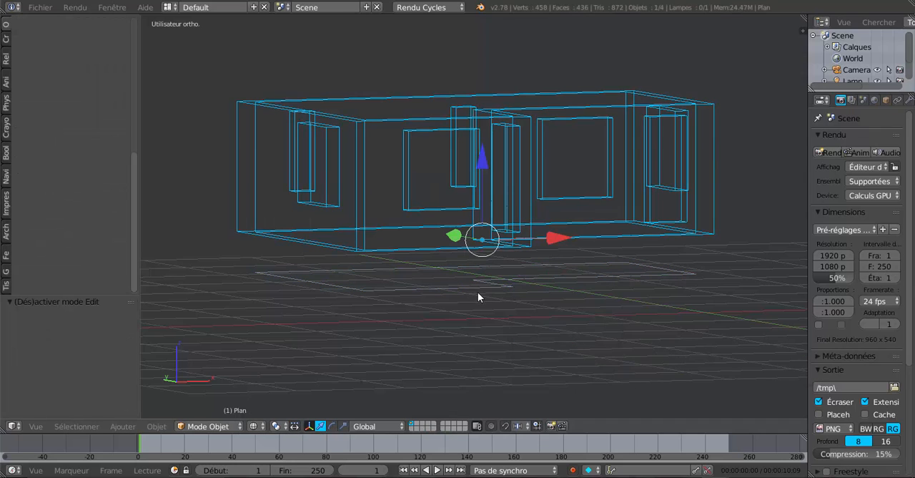
click(477, 293)
middle_drag(477, 297, 495, 356)
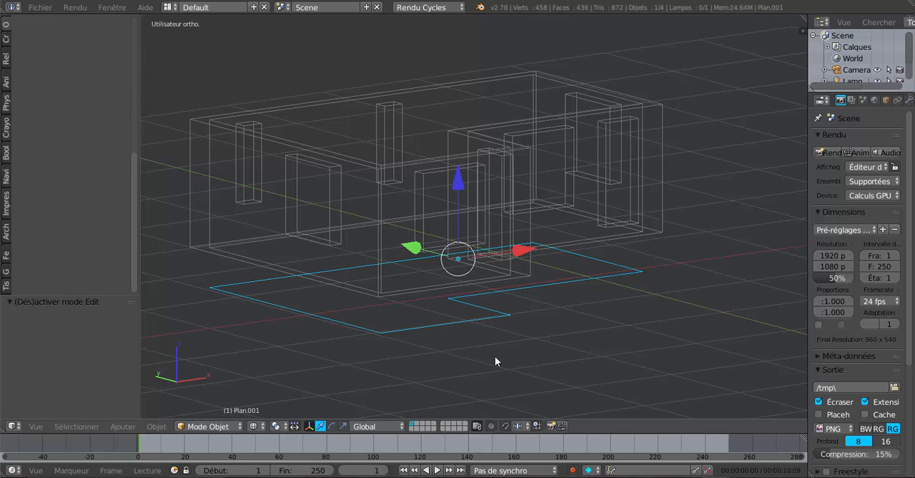
- Switch to solid display, hide the walls object and select the remaining floor outline object
key(Tab)
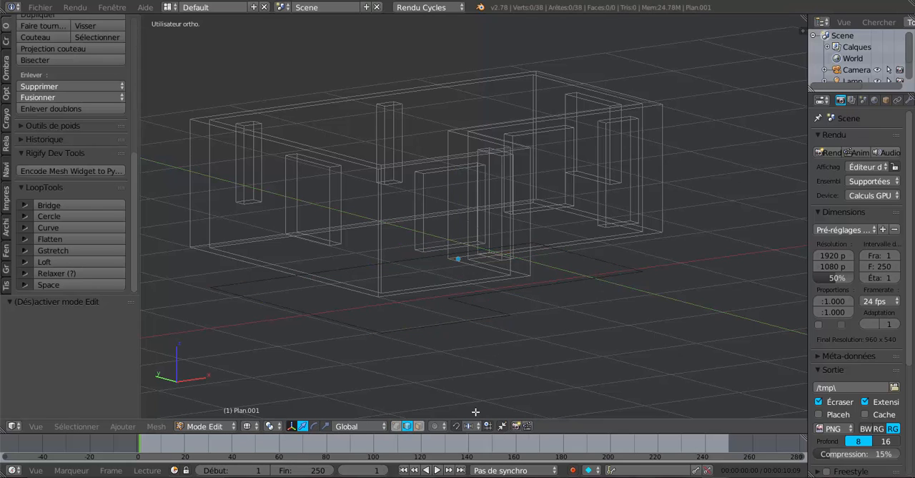
middle_drag(558, 320, 554, 332)
key(Tab)
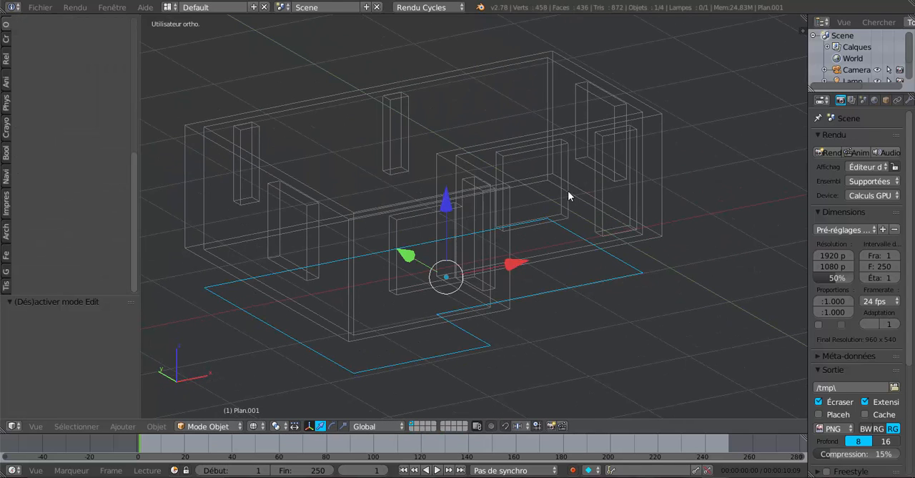
right_click(591, 179)
key(z)
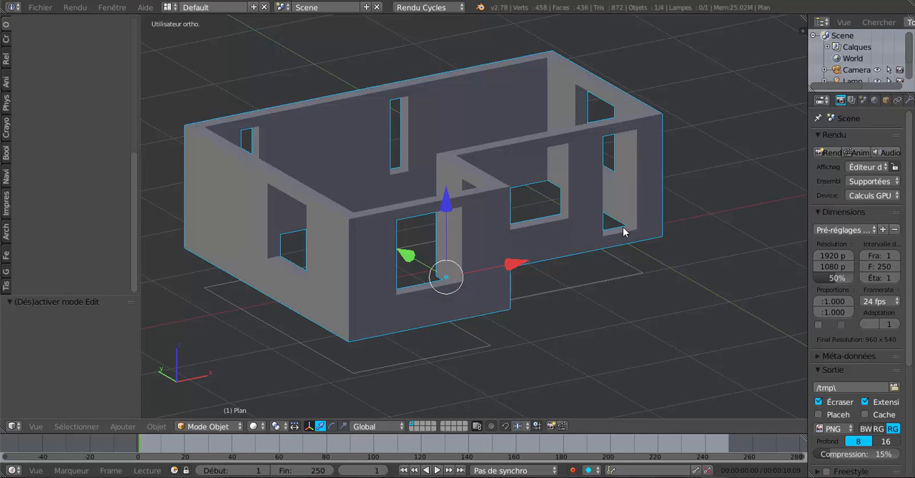
key(h)
right_click(593, 286)
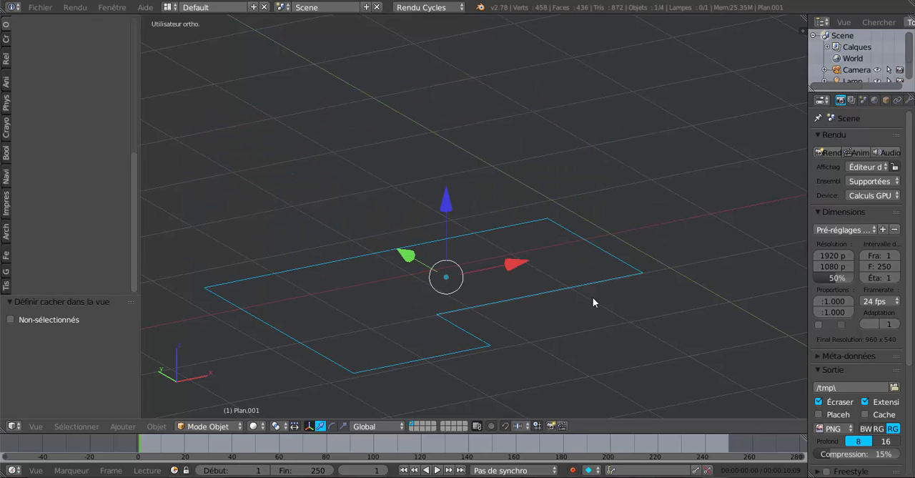
- In edit mode, circle-select the intermediate vertices along the outline's recessed front edge and its right side edge, leaving out the corners
key(Tab)
middle_drag(593, 301, 529, 320)
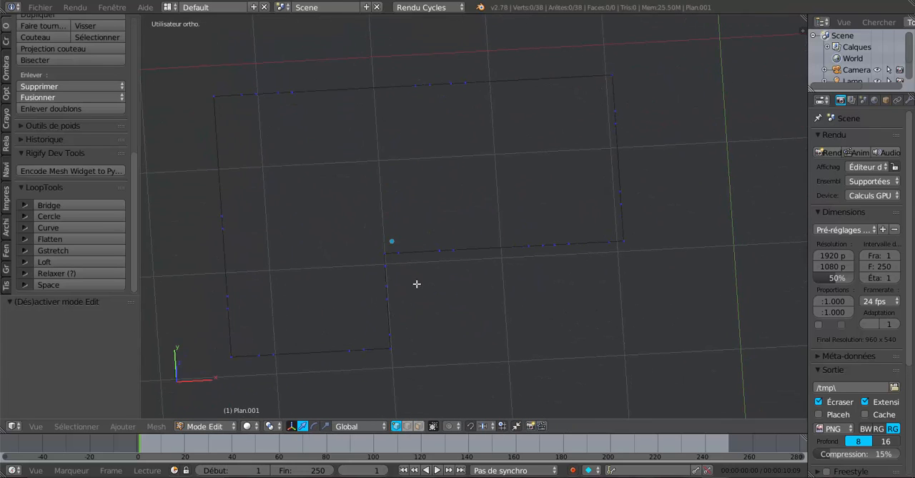
scroll(577, 274, up, 2)
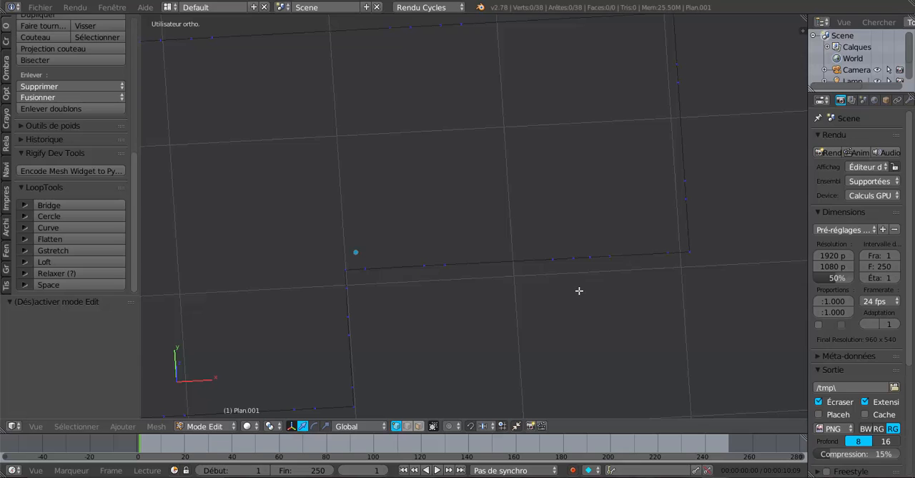
key(c)
drag(609, 260, 559, 260)
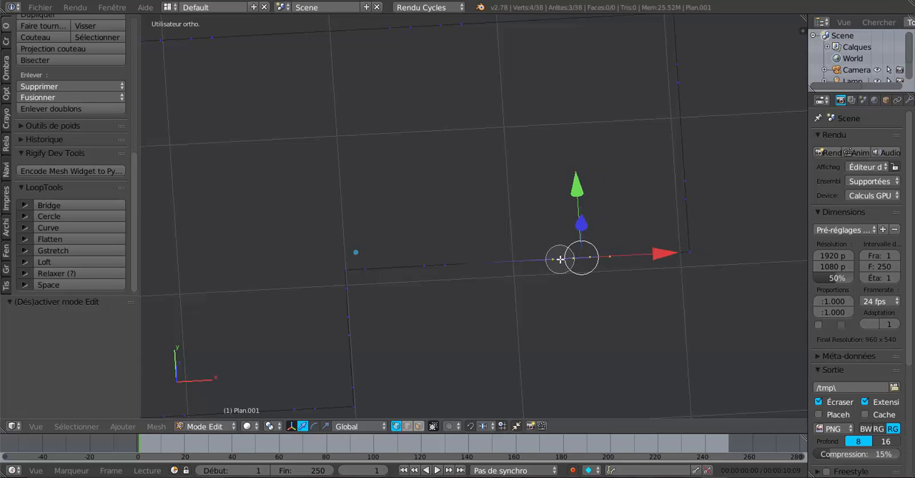
mouse_move(435, 274)
mouse_down()
mouse_move(436, 266)
mouse_move(394, 284)
mouse_move(393, 259)
mouse_up()
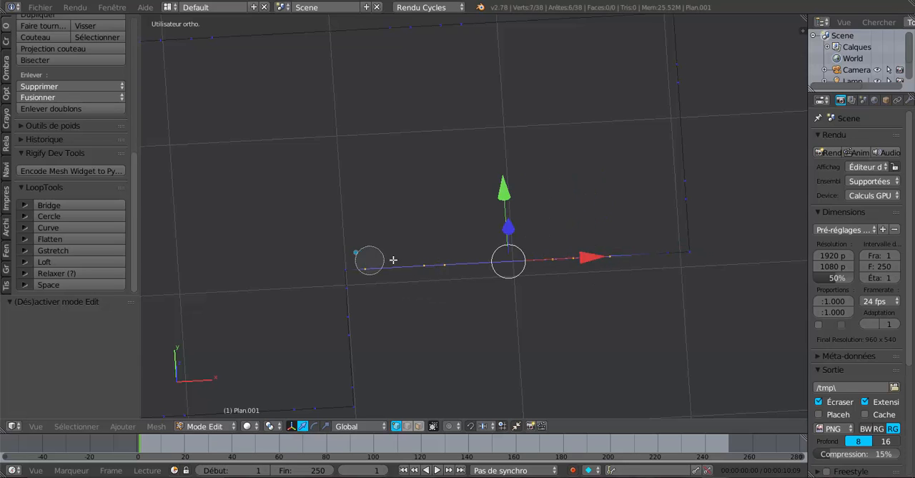
mouse_move(644, 270)
mouse_down()
mouse_move(690, 196)
mouse_move(677, 70)
mouse_up()
right_click(677, 69)
shift+middle_drag(682, 130, 670, 234)
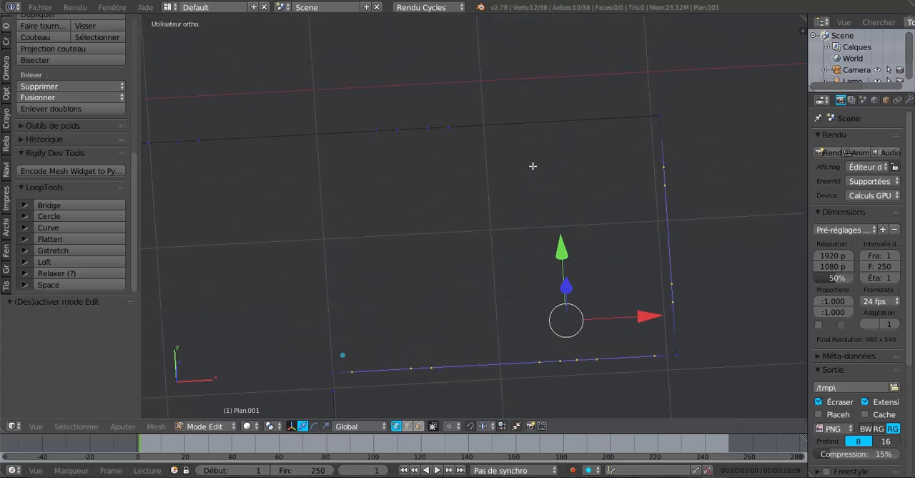
- Add all intermediate vertices along the outline's long rear edge to the selection, excluding its corner vertices
key(c)
drag(490, 138, 435, 131)
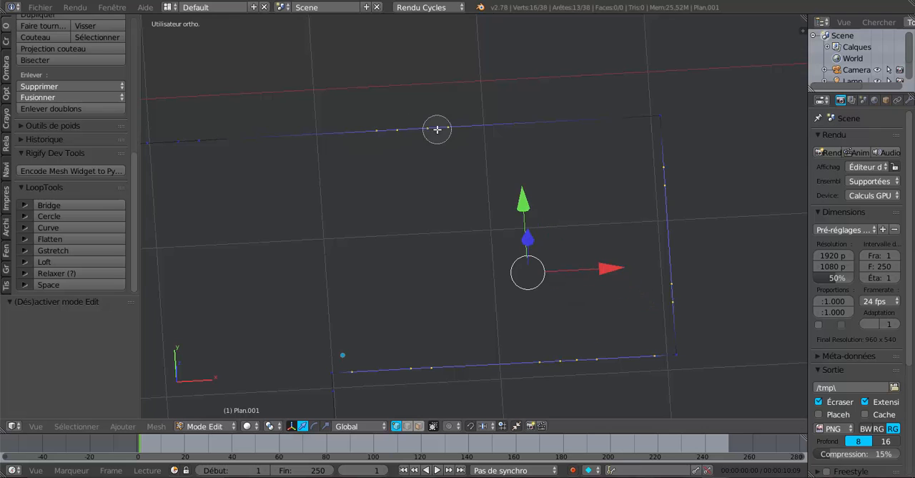
right_click(437, 132)
shift+middle_drag(437, 206, 642, 208)
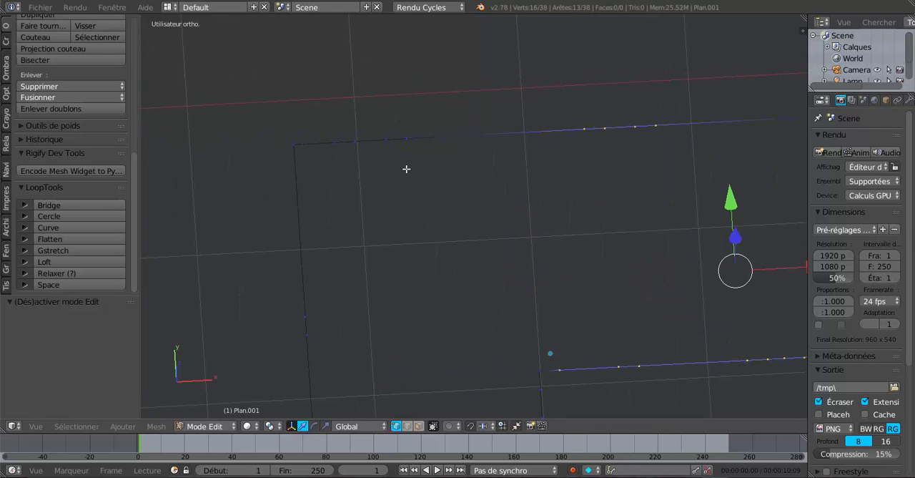
key(c)
mouse_move(374, 147)
mouse_down()
mouse_move(351, 145)
mouse_move(453, 137)
mouse_up()
right_click(453, 137)
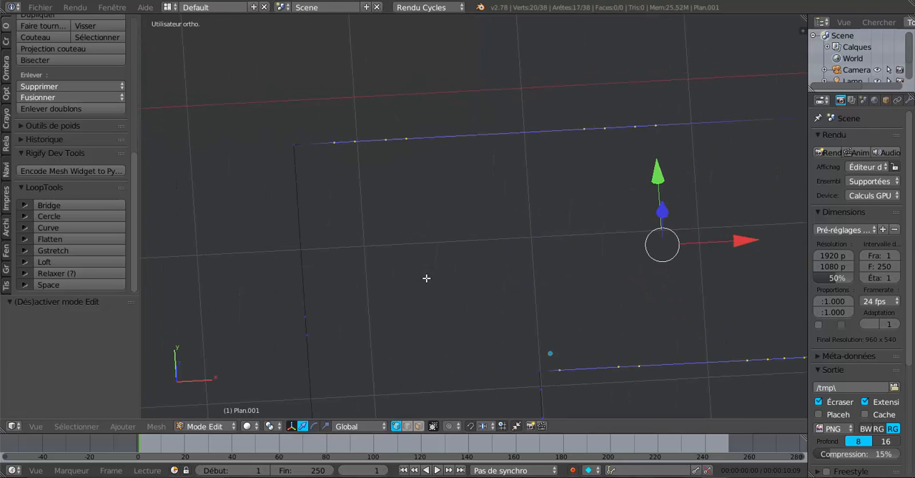
- Add the intermediate vertices of the left side and projecting front edges to the selection, and dissolve all selected vertices
shift+middle_drag(426, 277, 505, 107)
key(c)
mouse_move(376, 135)
mouse_down()
mouse_move(398, 259)
mouse_move(398, 243)
mouse_up()
right_click(407, 206)
key(c)
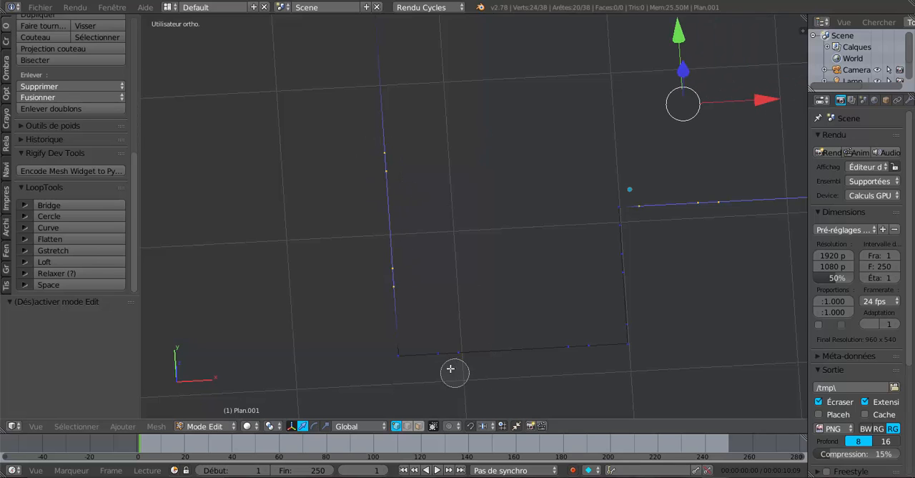
drag(447, 354, 592, 349)
right_click(582, 354)
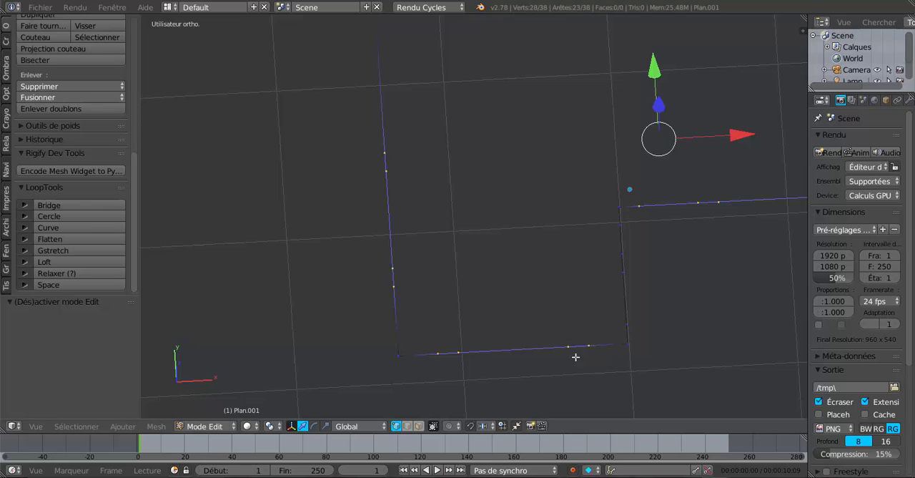
scroll(570, 353, down, 3)
shift+middle_drag(620, 320, 548, 315)
key(x)
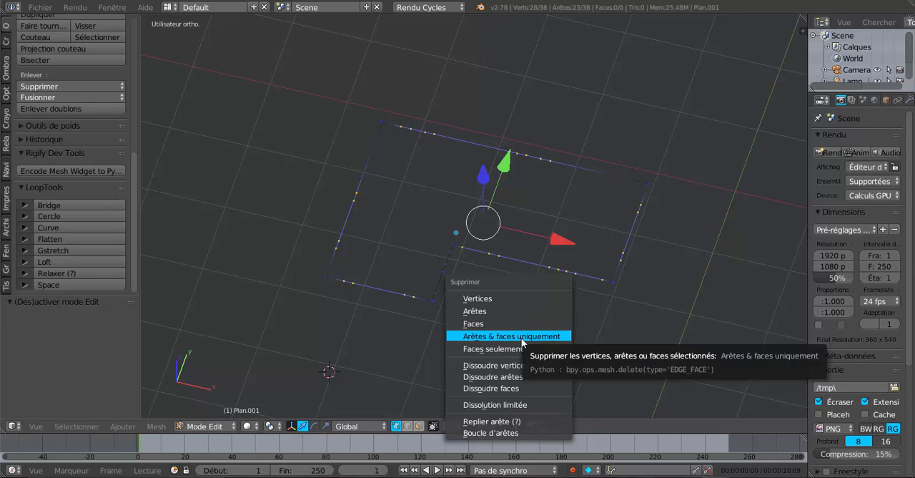
click(504, 368)
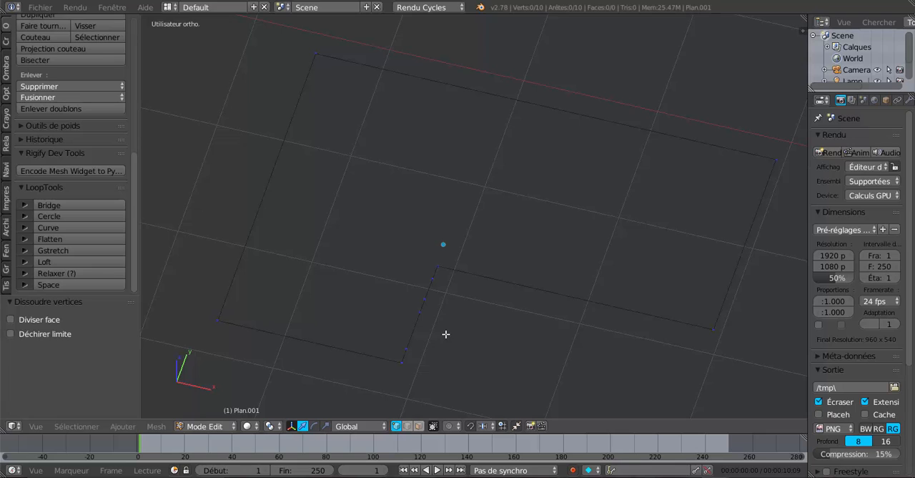
- Select the four intermediate vertices on the short edge at the outline's inner corner and dissolve them
key(c)
click(428, 290)
drag(424, 309, 415, 339)
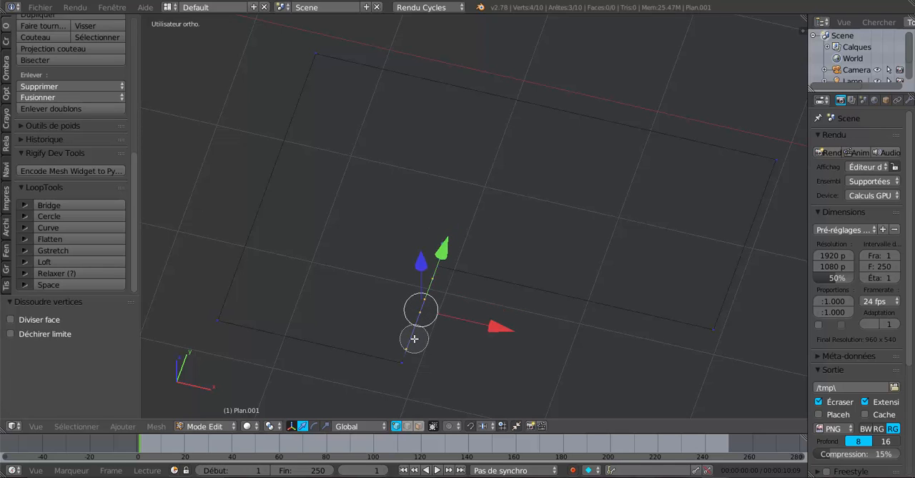
right_click(415, 338)
key(x)
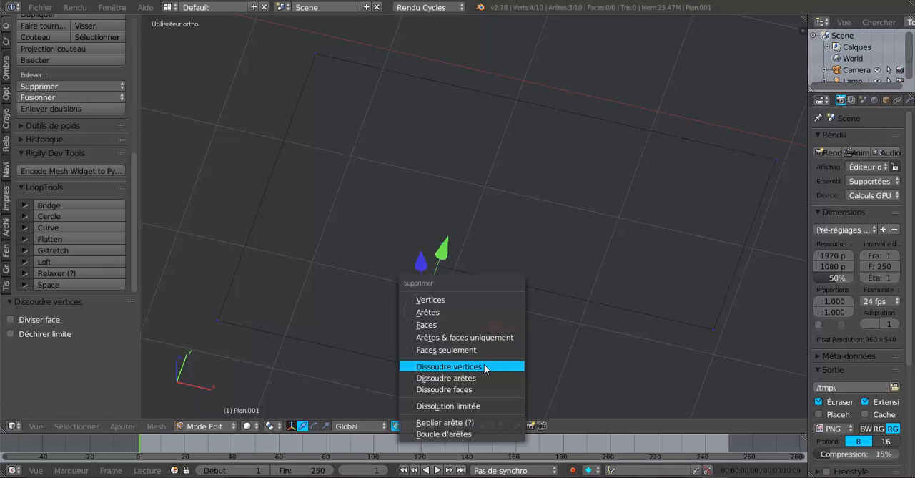
click(485, 364)
scroll(484, 364, down, 3)
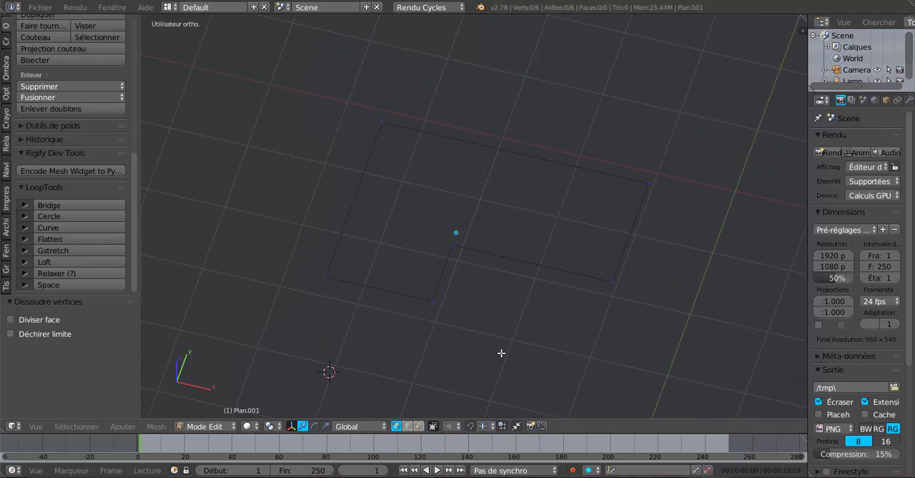
- Cut a new vertex into the long rear edge and slide it by a factor of 0.200 towards alignment with the inner corner
key(a)
middle_drag(512, 344, 536, 358)
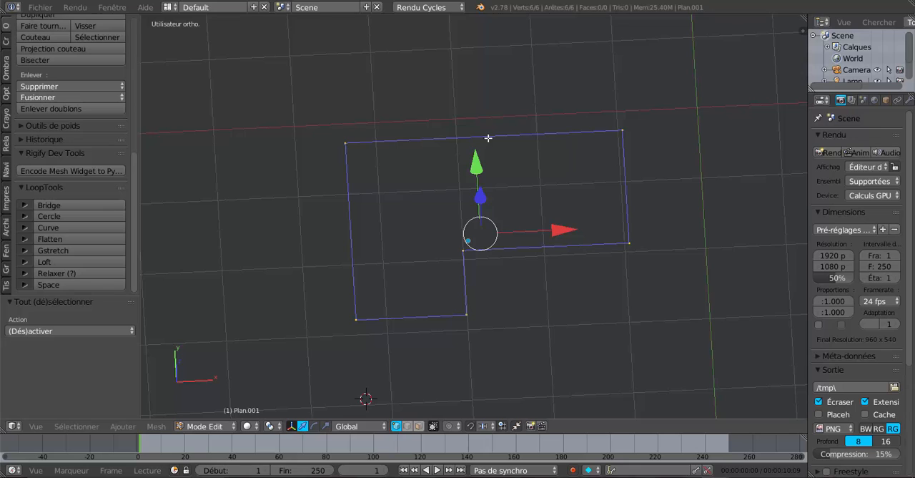
key(ctrl+r)
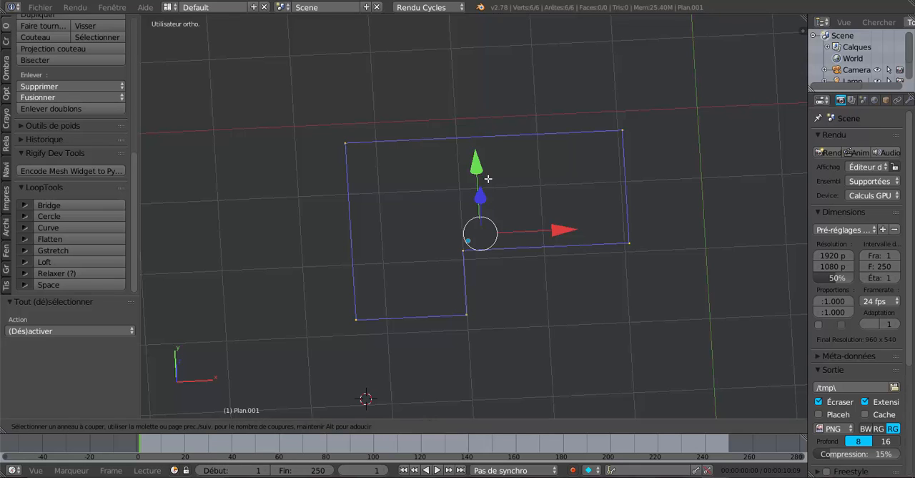
click(481, 139)
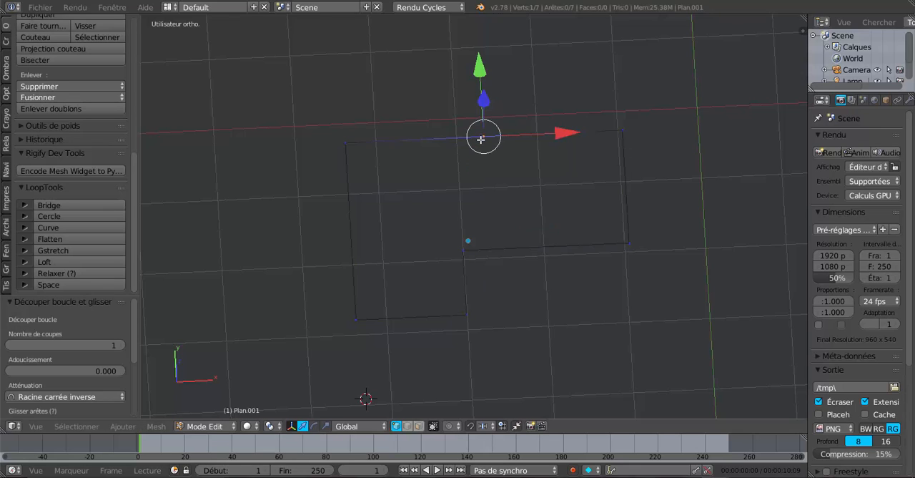
key(g)
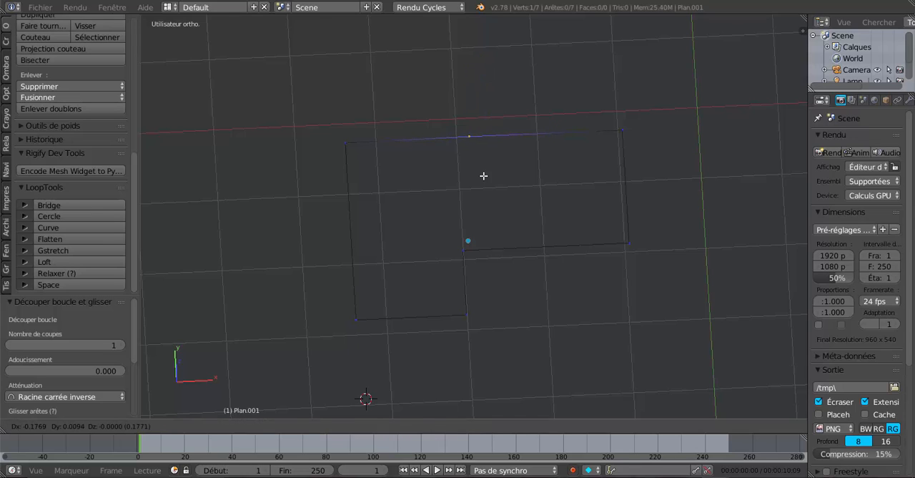
key(Escape)
key(shift+v)
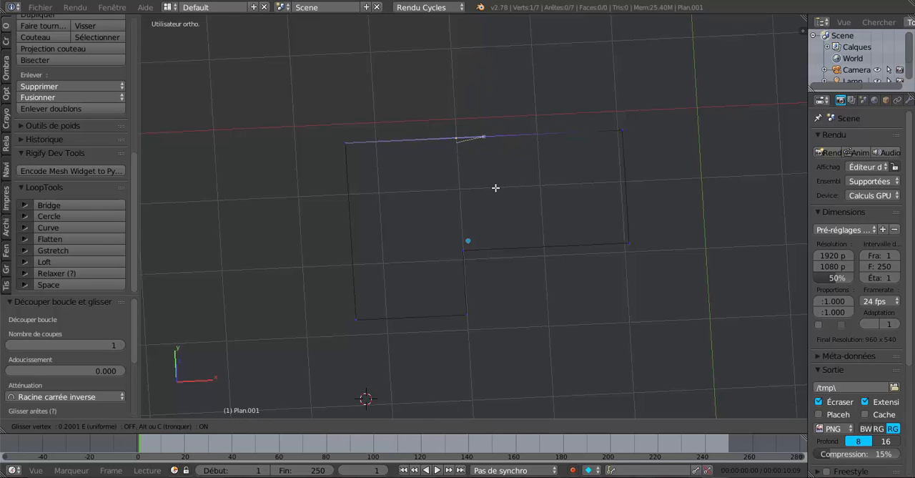
click(495, 187)
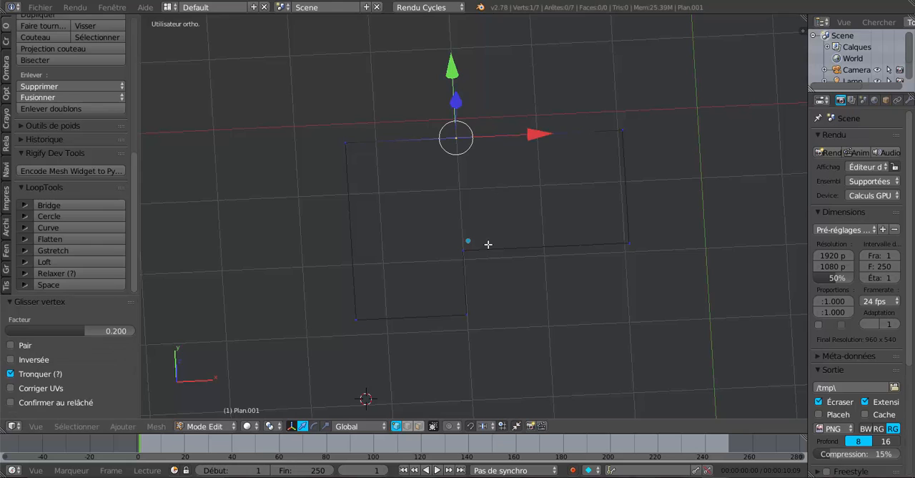
- Create a face over the right rectangular part from the new rear vertex, the inner corner and the two right corners
middle_drag(463, 293, 462, 260)
scroll(459, 193, up, 2)
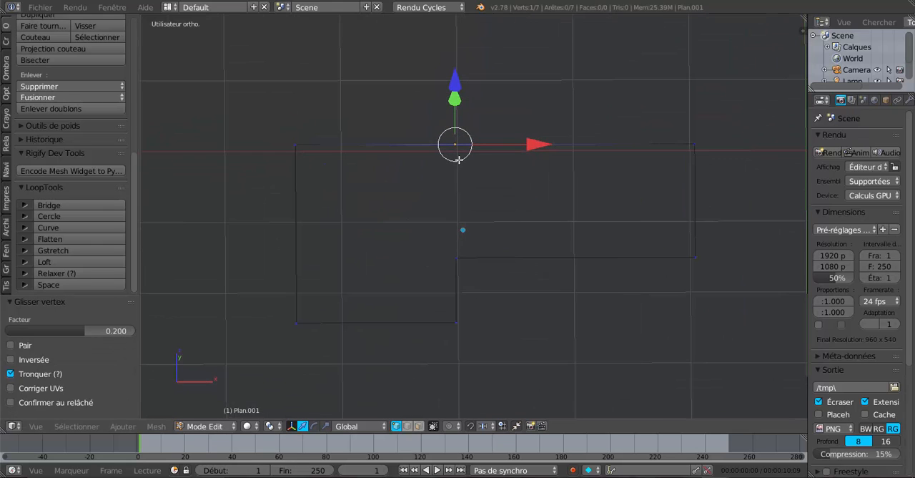
shift+right_click(465, 262)
shift+right_click(680, 263)
shift+right_click(687, 166)
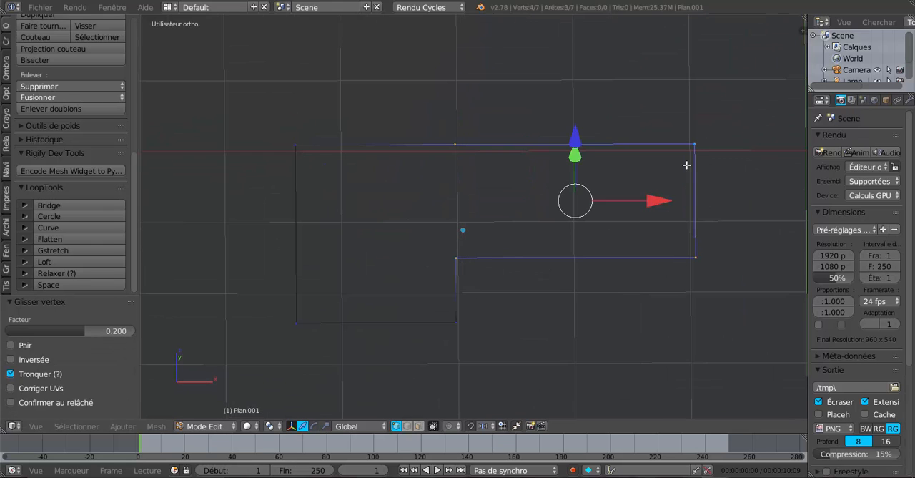
key(f)
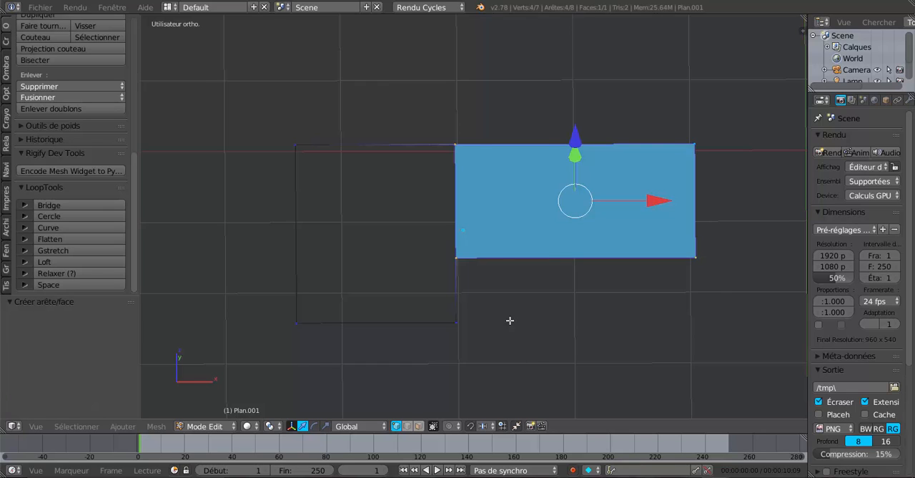
- Cut a new vertex into the middle of the outline's long left edge without sliding it
shift+middle_drag(509, 321, 624, 318)
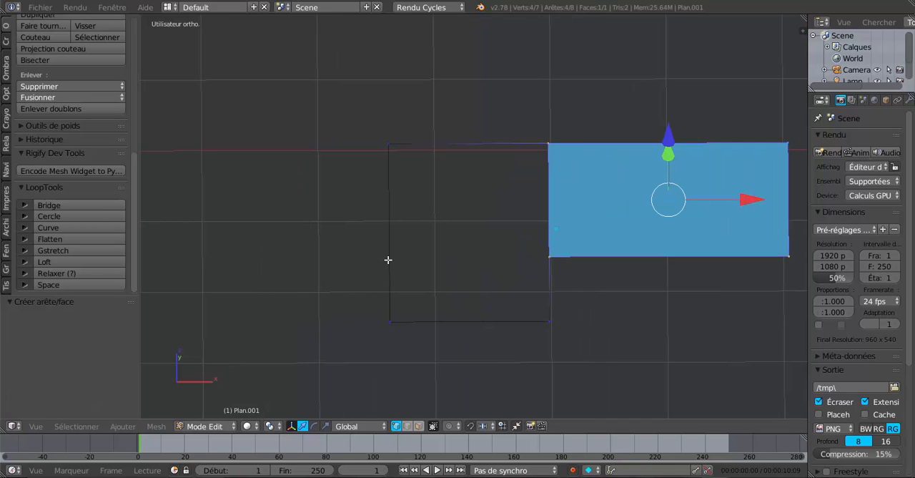
key(ctrl+r)
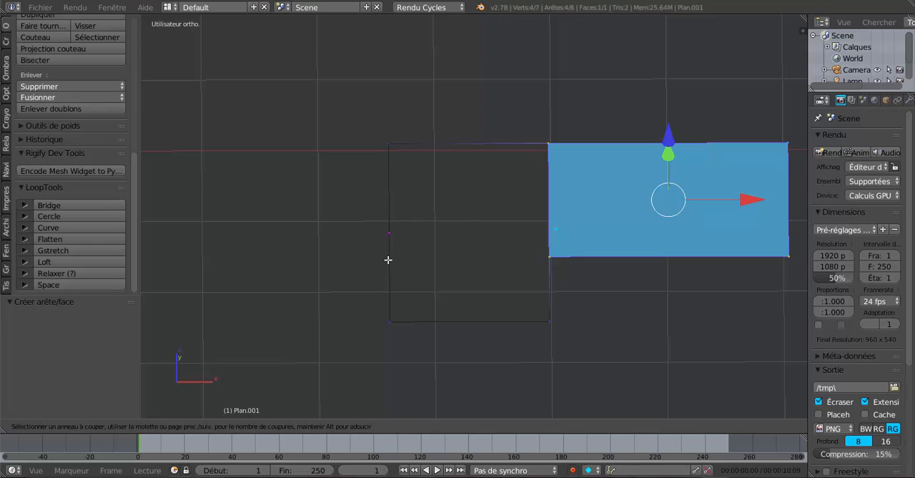
click(388, 259)
right_click(389, 268)
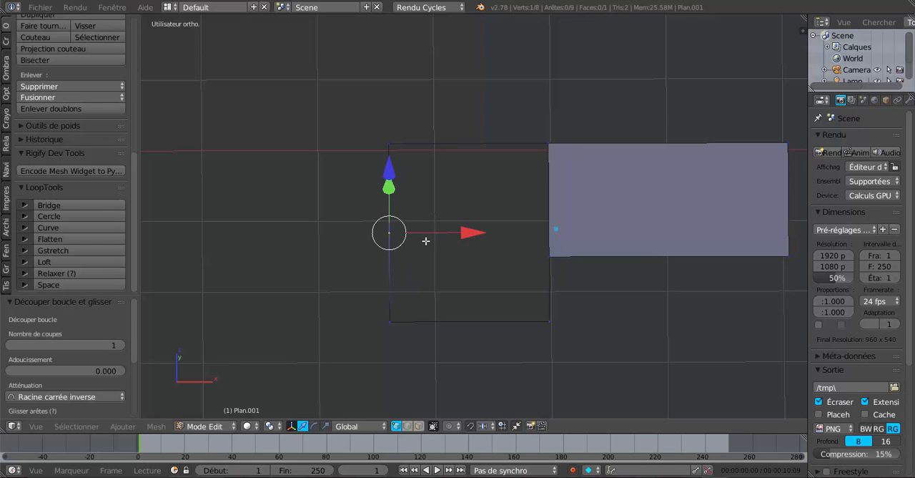
- Slide the new left-edge vertex forward by a factor of 0.286 to line it up with the inner corner
key(KP_1)
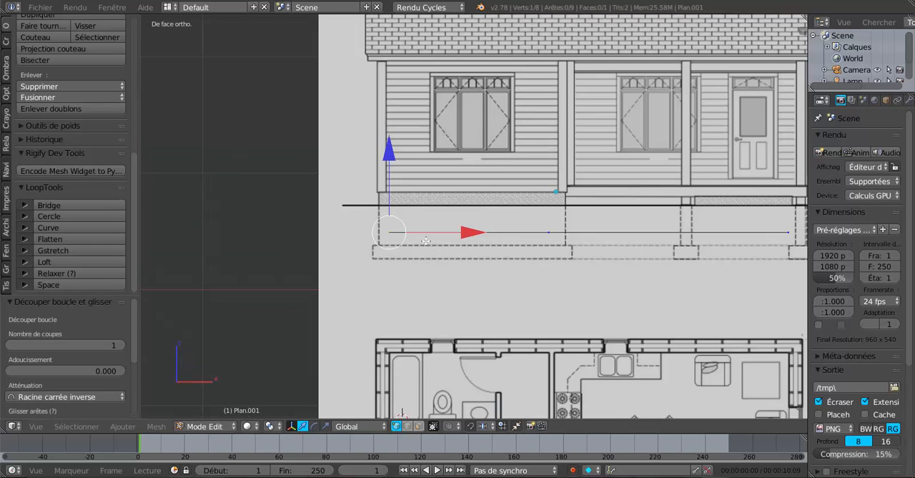
key(KP_7)
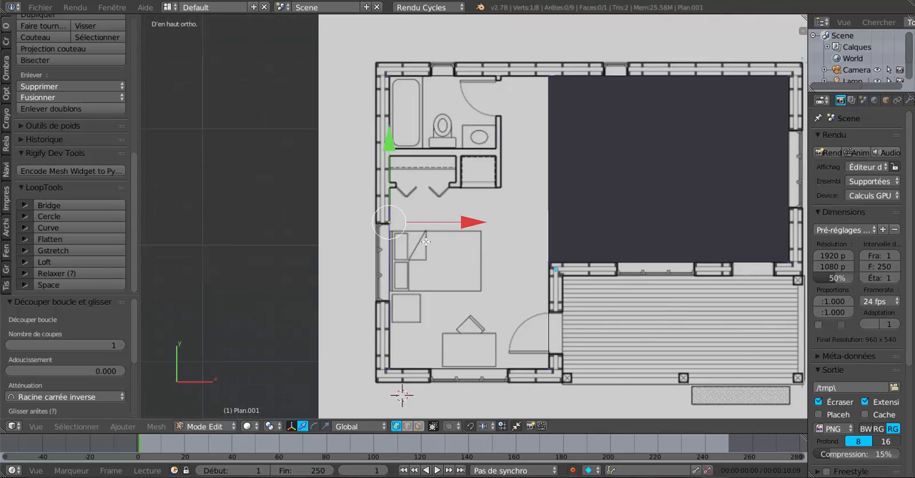
shift+middle_drag(463, 282, 332, 281)
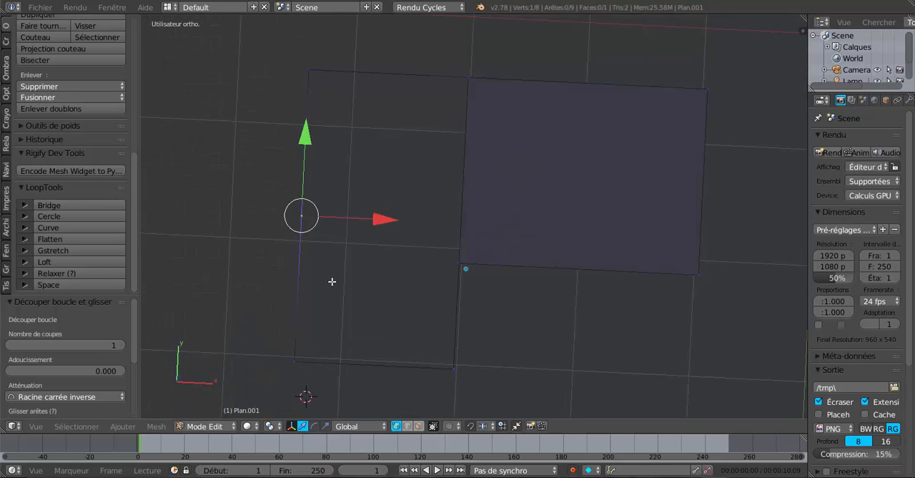
key(shift+v)
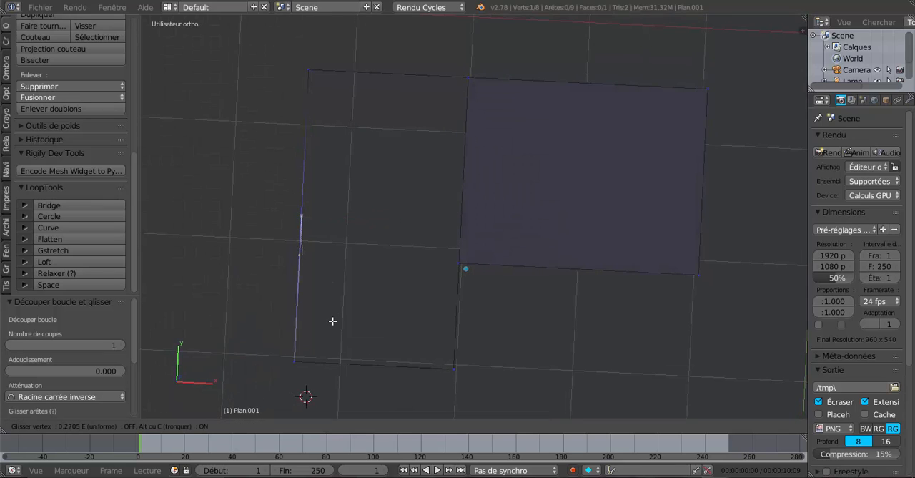
click(333, 323)
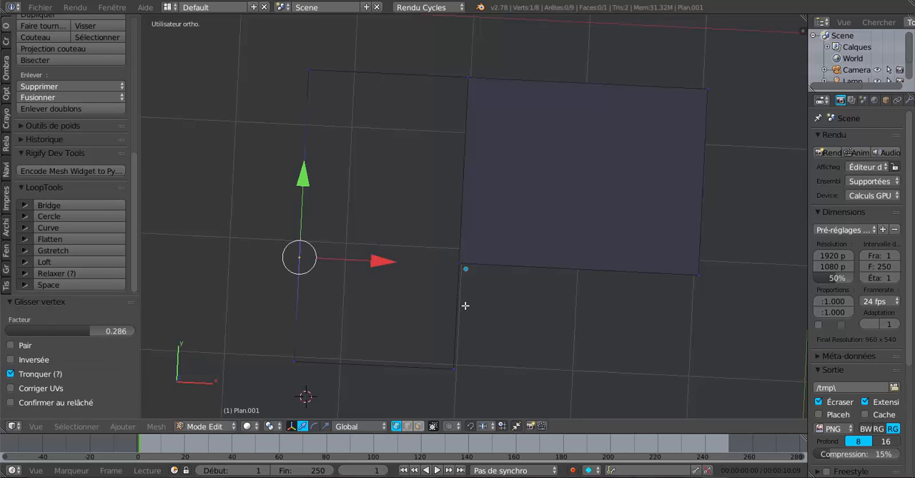
- Create a face over the front-left rectangle from the slid vertex, the inner corner and the two front corners
shift+right_click(457, 265)
shift+right_click(454, 367)
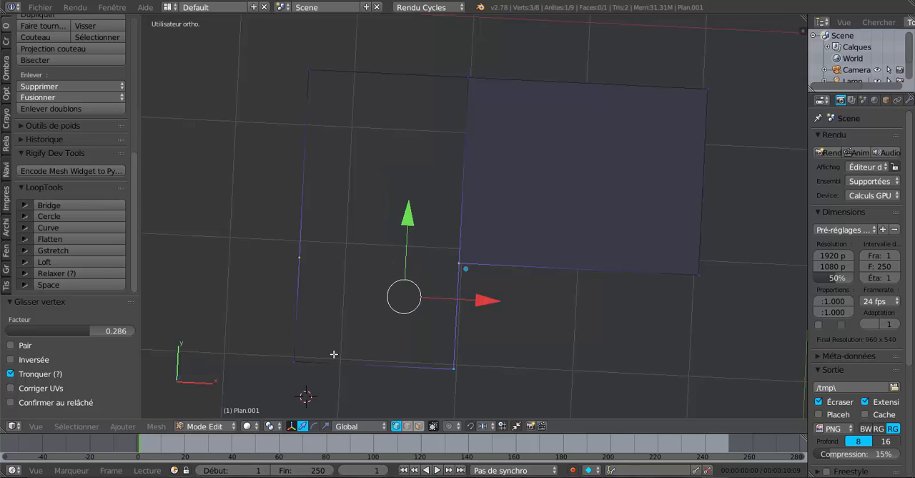
shift+right_click(315, 356)
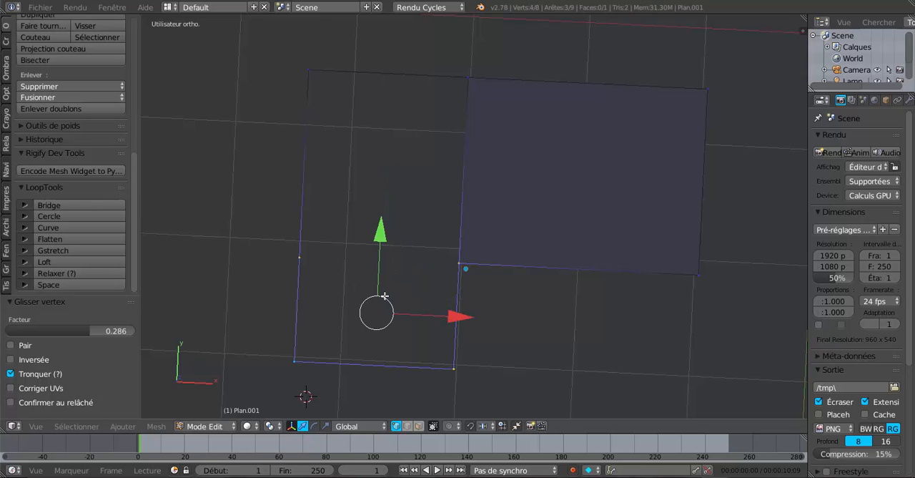
key(f)
- Create a face over the rear-left rectangle from the left-edge vertex, the rear-left corner, the rear middle vertex and the inner corner
right_click(315, 243)
shift+right_click(315, 67)
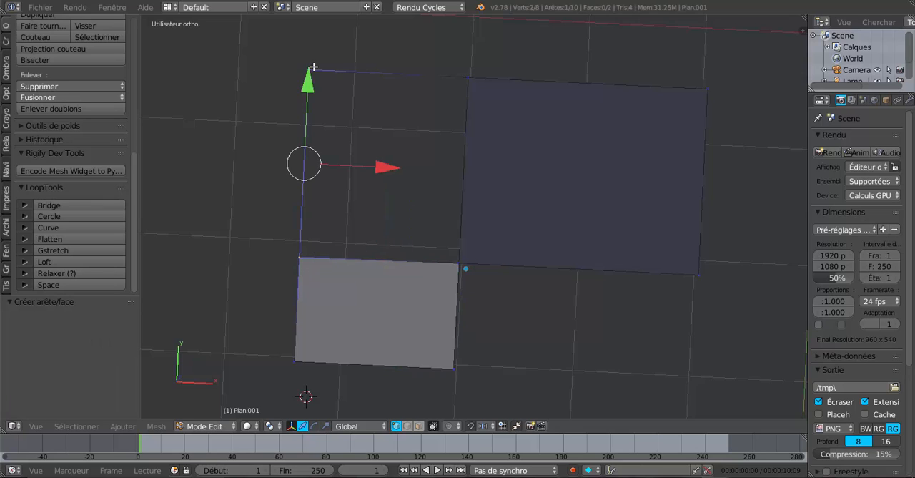
shift+right_click(463, 74)
shift+right_click(459, 252)
key(f)
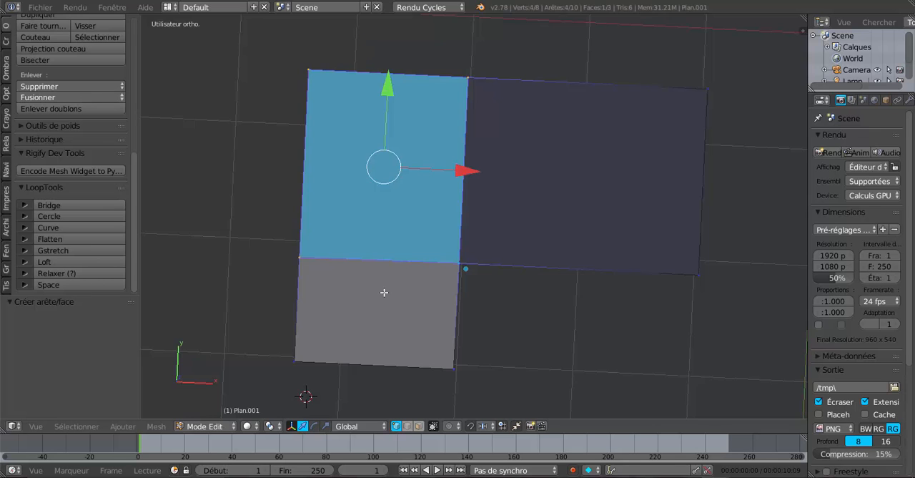
- Hide the background image Plan de Maison.jpg in the top view
scroll(384, 293, down, 3)
middle_drag(447, 303, 450, 310)
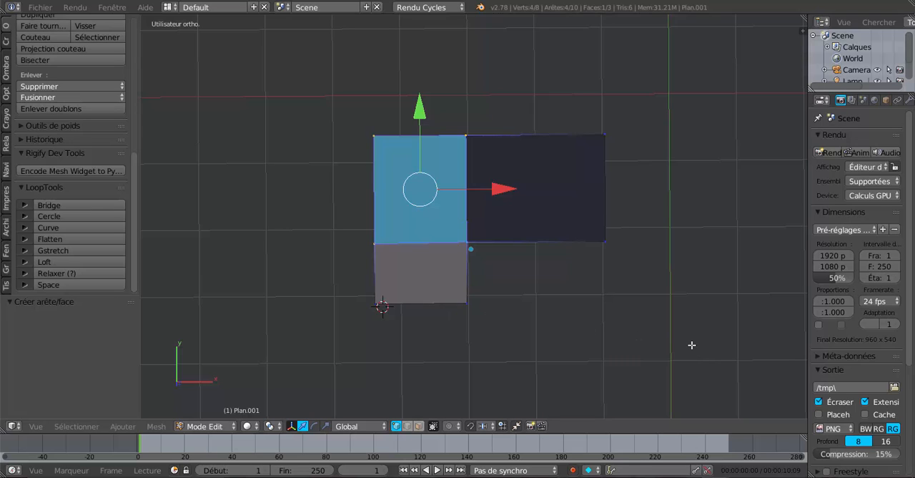
key(KP_7)
scroll(694, 344, down, 2)
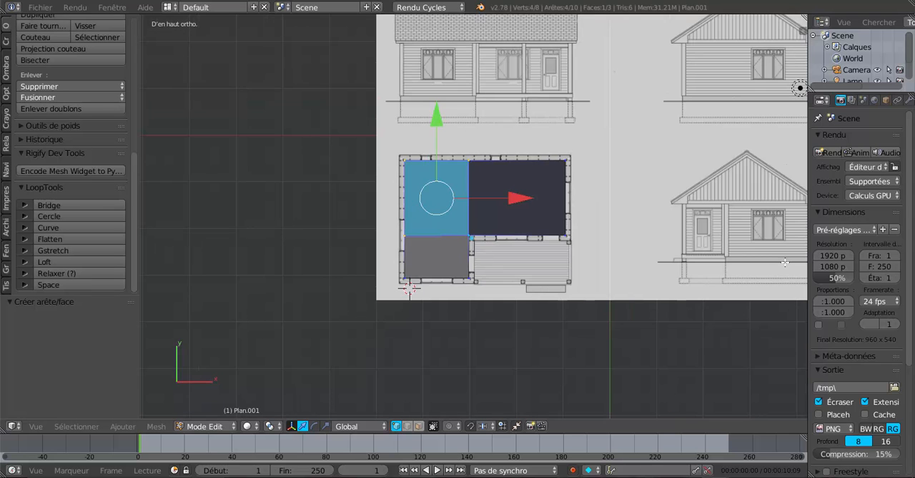
key(n)
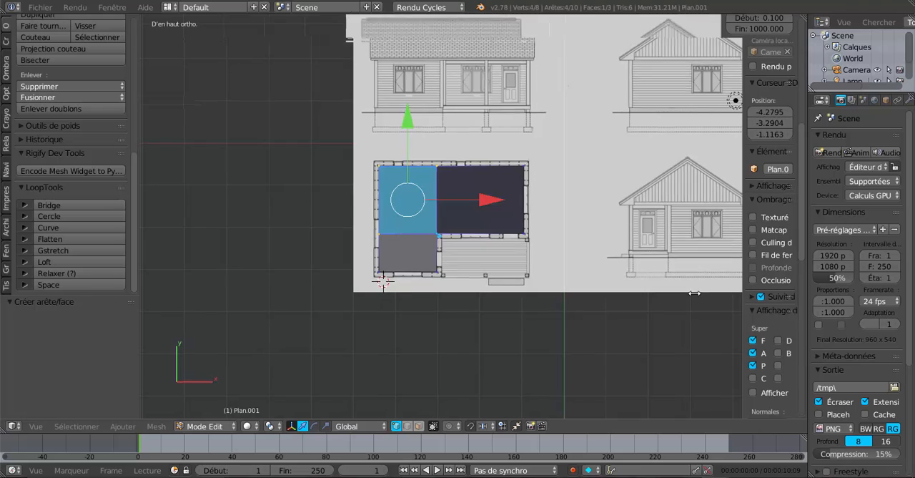
drag(752, 296, 628, 298)
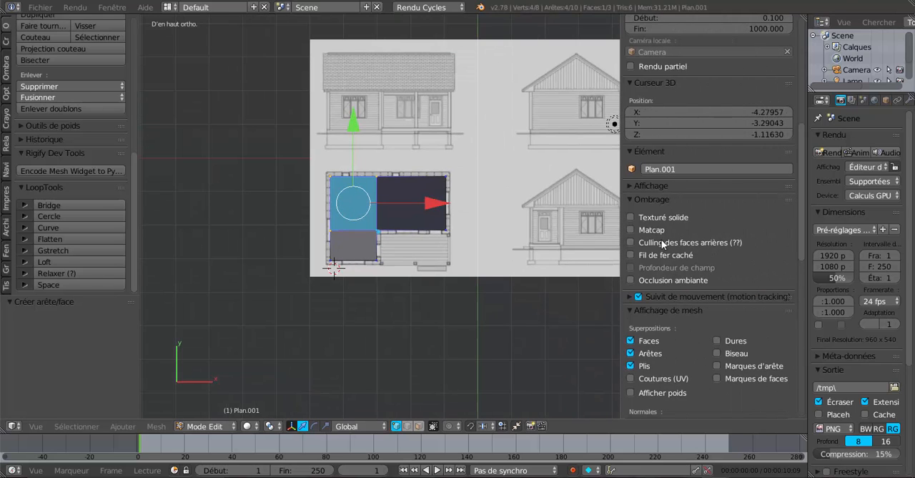
scroll(689, 187, down, 12)
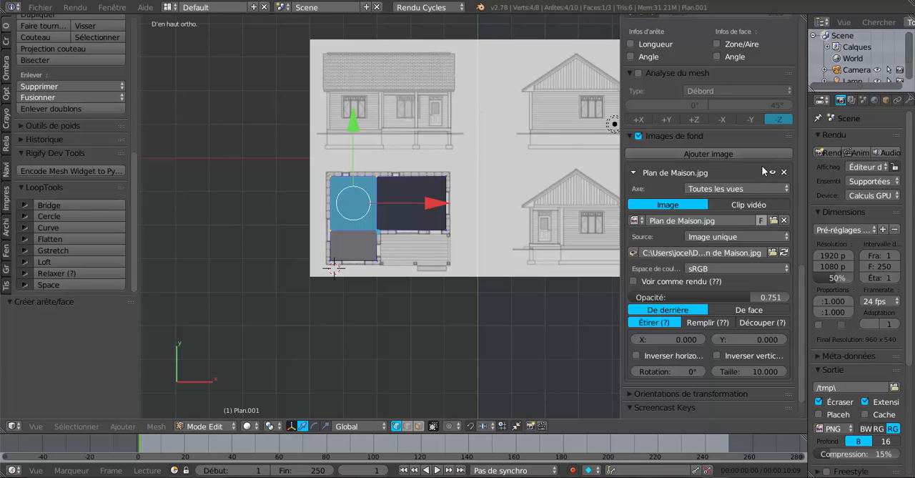
click(773, 173)
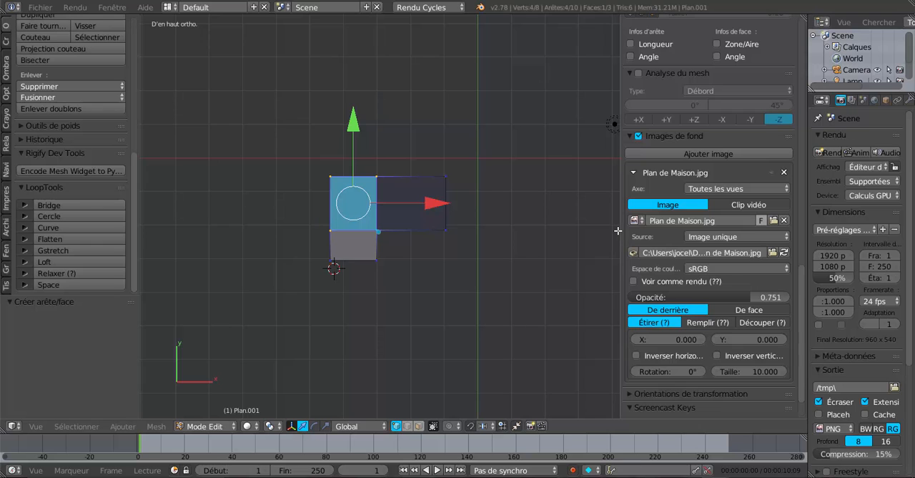
- Slide the left-edge vertex by a factor of 0.010 to straighten the dividing edge towards the inner corner
drag(620, 228, 672, 229)
scroll(415, 257, up, 4)
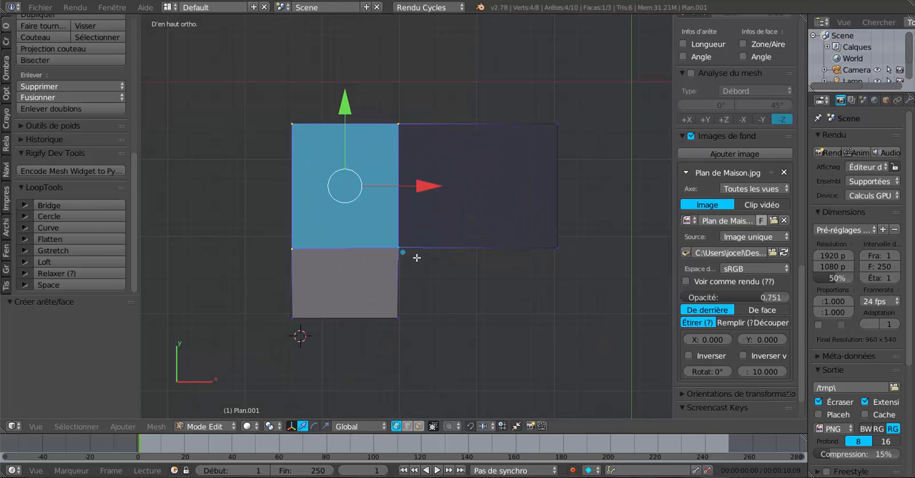
scroll(506, 252, up, 2)
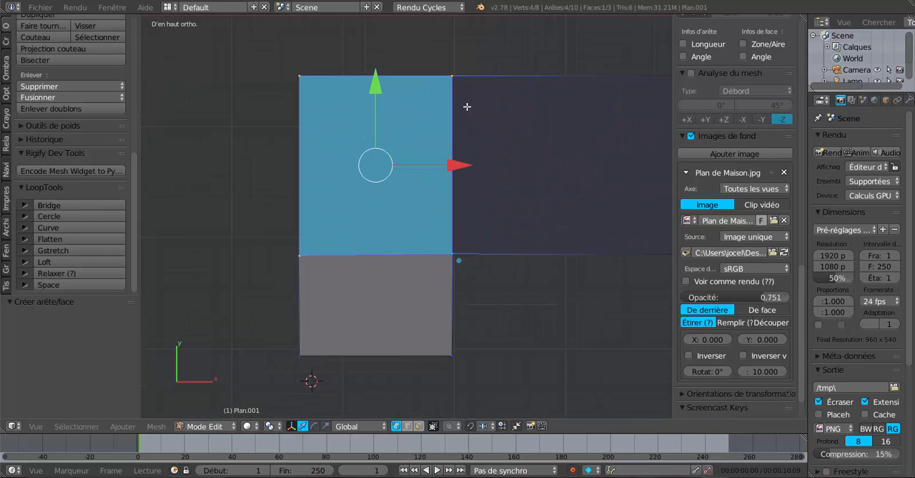
right_click(454, 79)
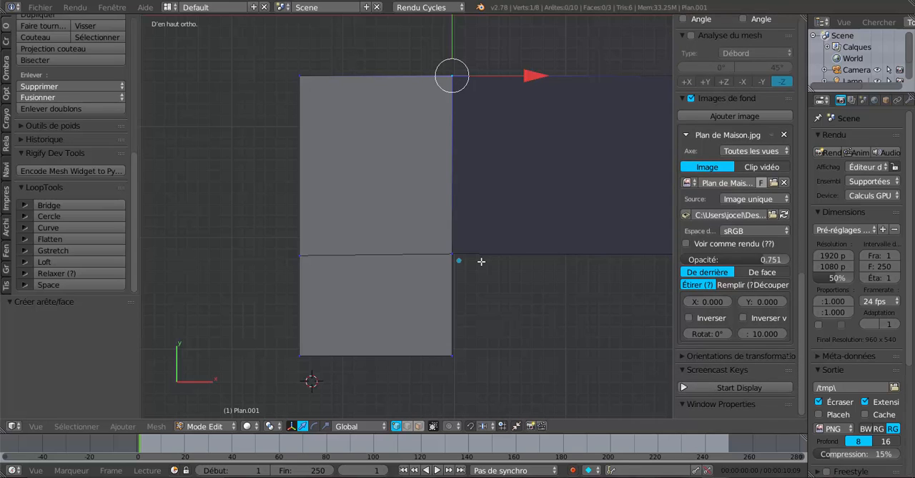
right_click(301, 258)
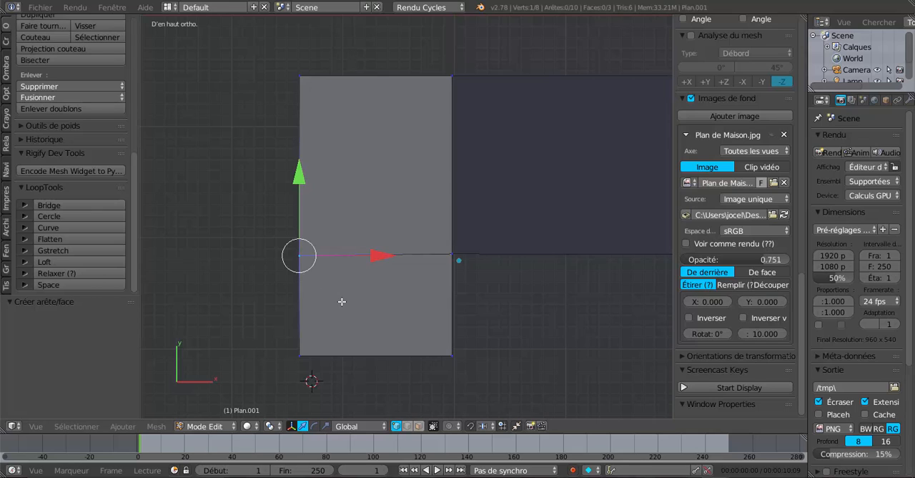
key(shift+v)
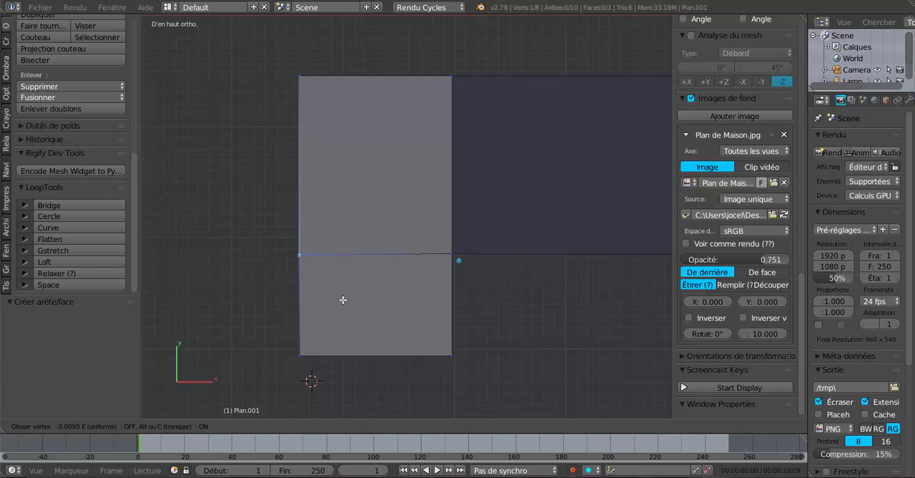
click(343, 300)
- Switch to face selection and select all the faces of the floor mesh
scroll(343, 300, down, 1)
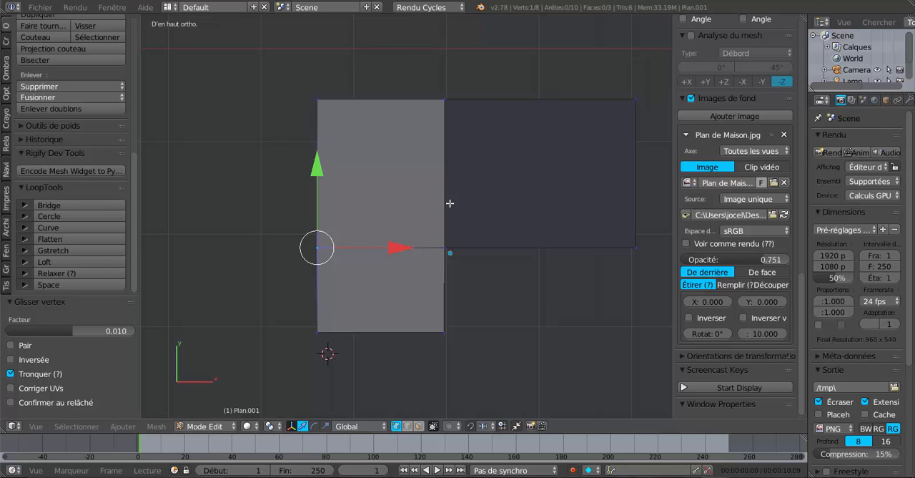
key(Tab)
key(Tab)
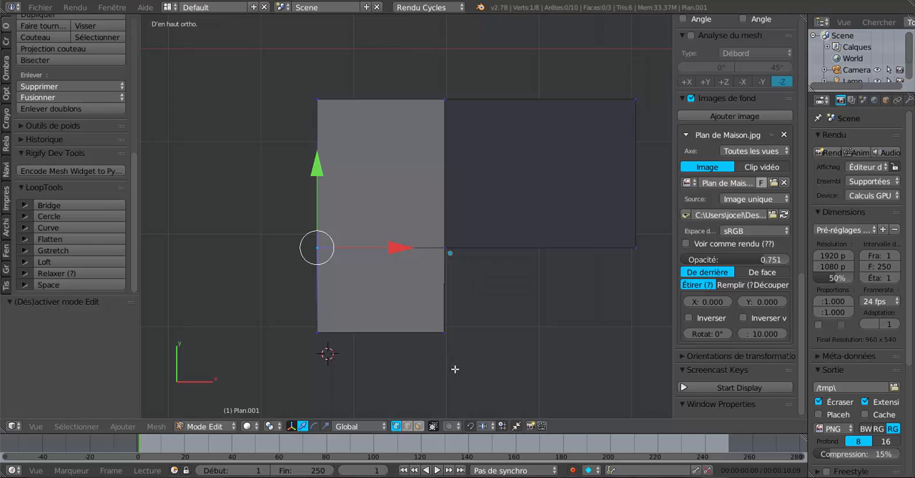
click(419, 427)
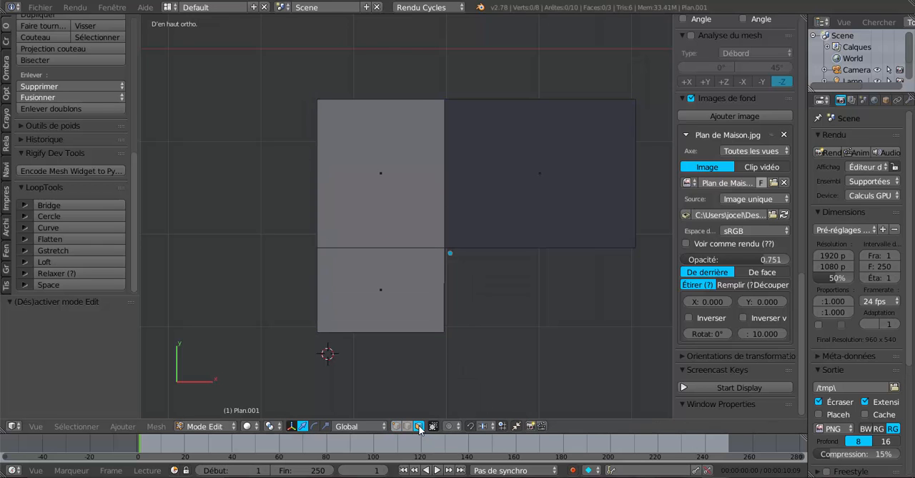
key(a)
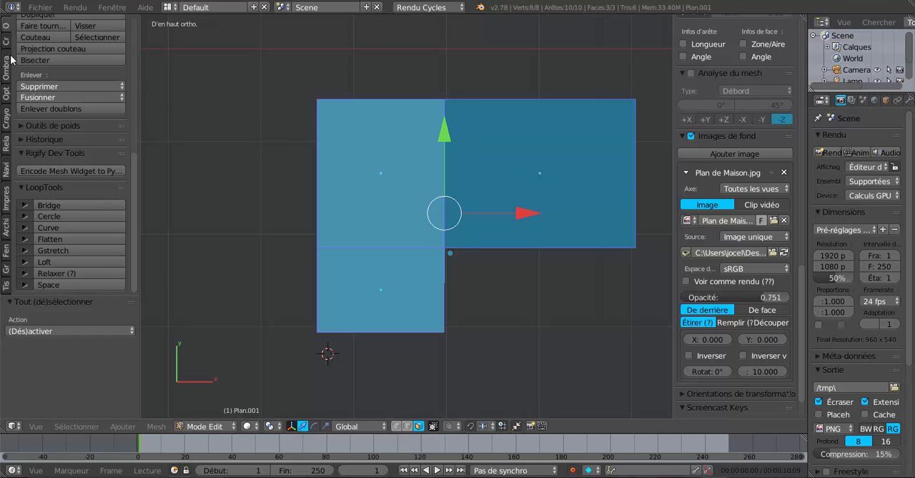
- Recalculate the normals of the selected floor faces and flip their direction
scroll(9, 30, up, 8)
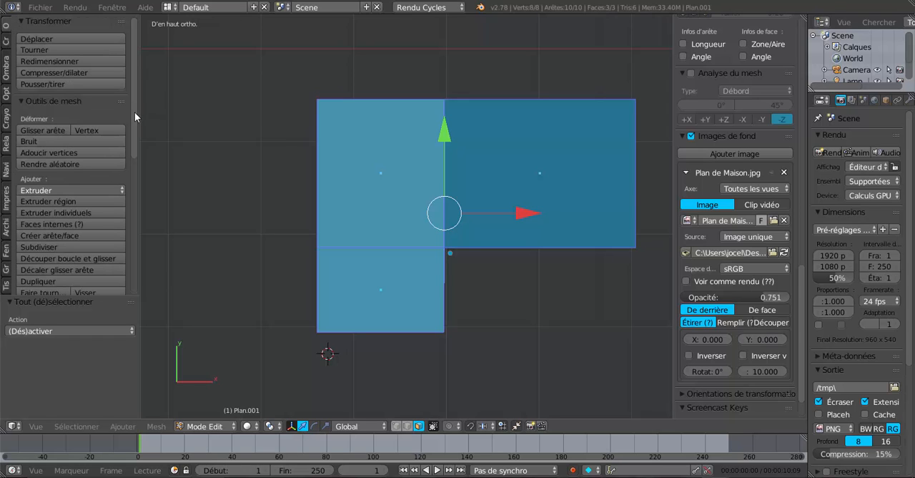
drag(136, 112, 190, 108)
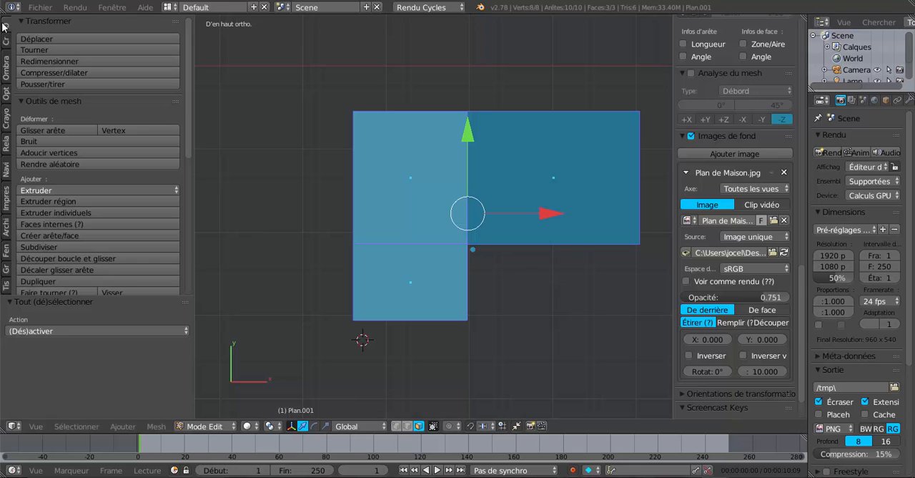
click(6, 64)
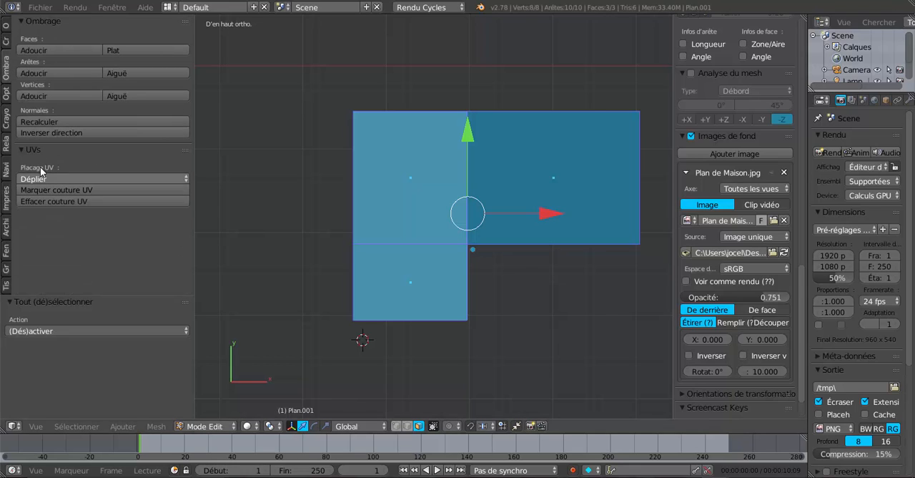
click(42, 123)
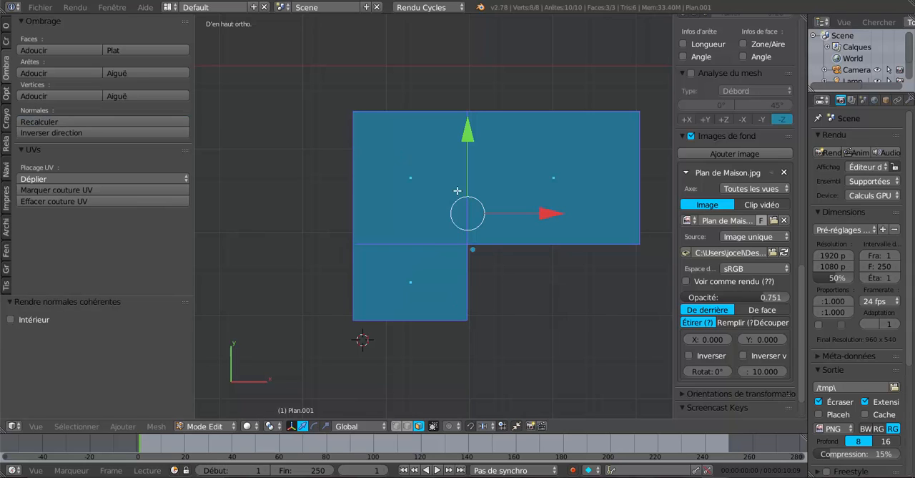
click(50, 133)
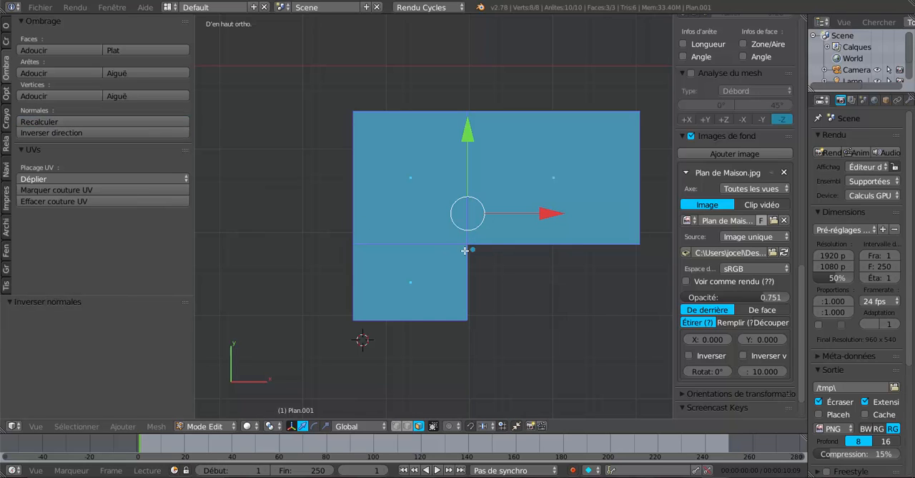
- Return the floor mesh to Object mode
scroll(484, 264, down, 3)
scroll(549, 293, up, 2)
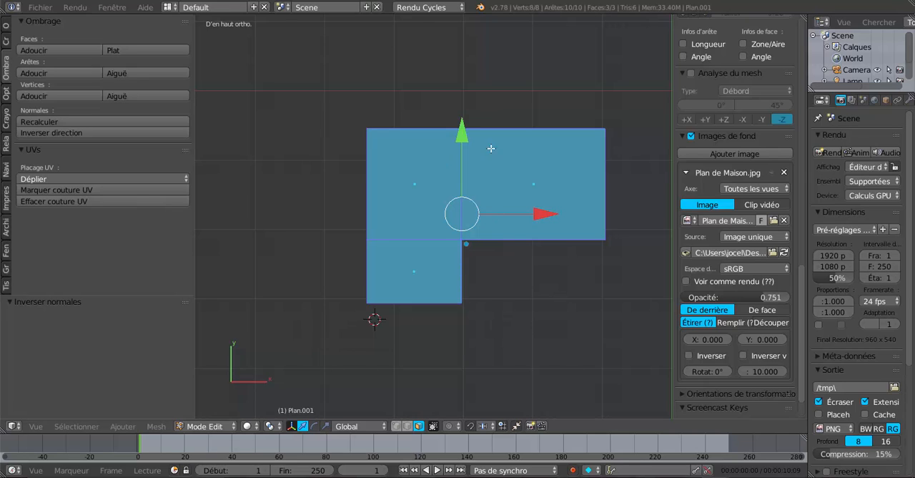
key(Tab)
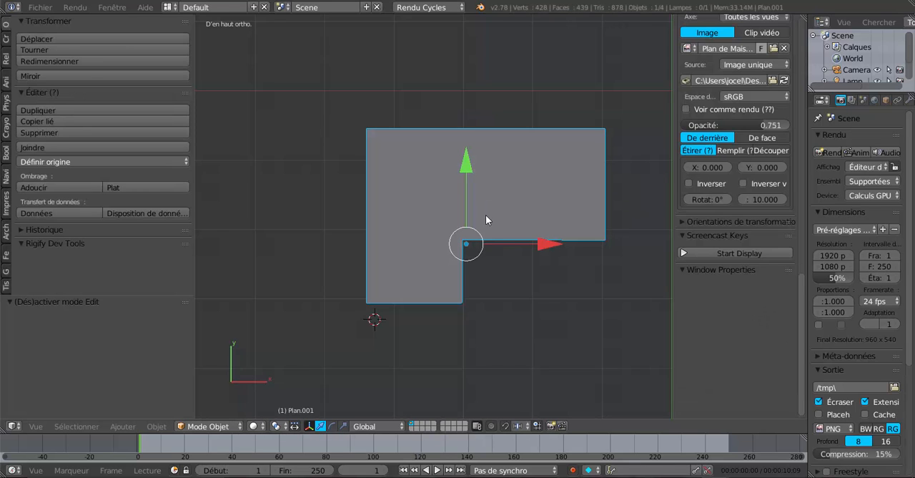
scroll(463, 274, up, 1)
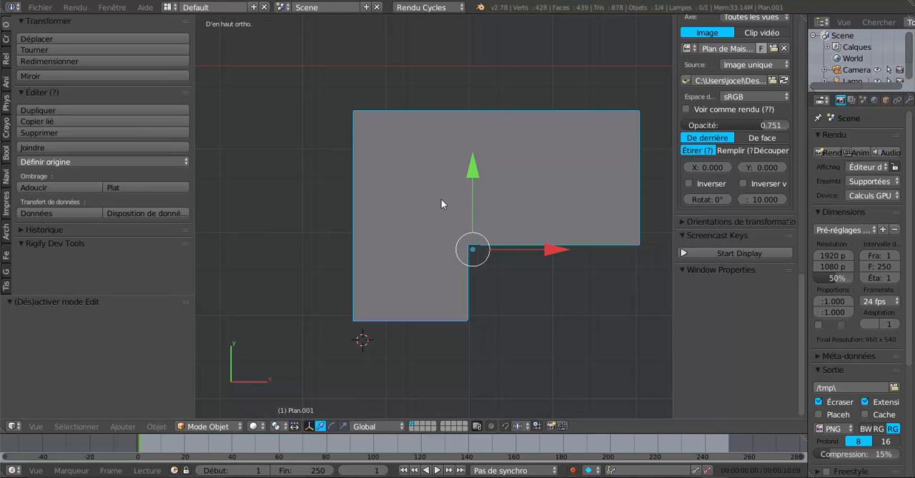
- Set the floor's origin to its geometry and check the mesh in Edit mode
click(64, 163)
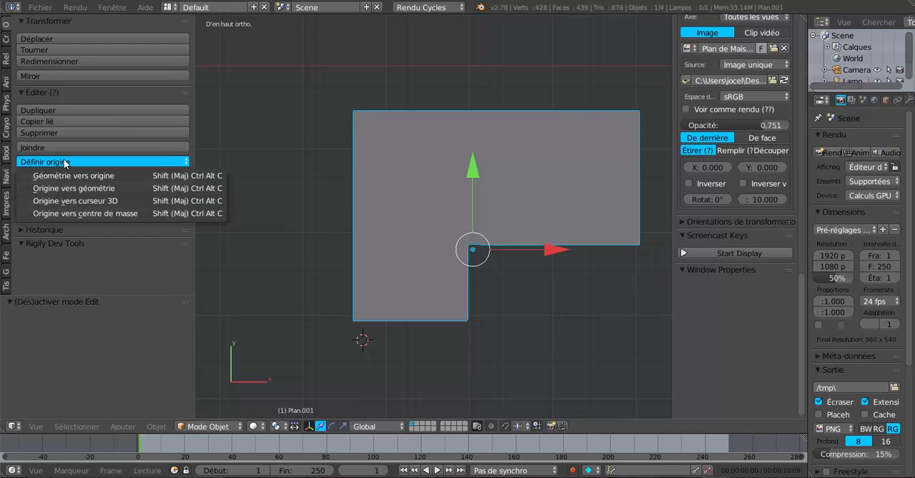
click(86, 187)
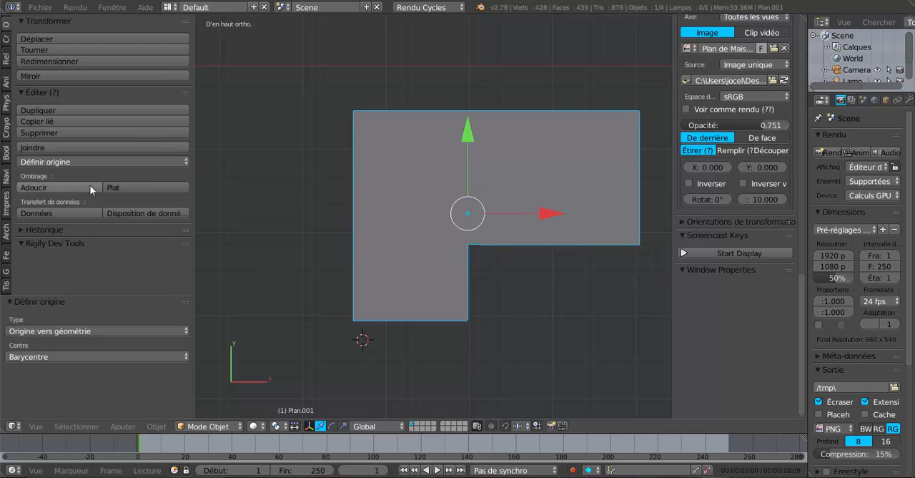
key(Tab)
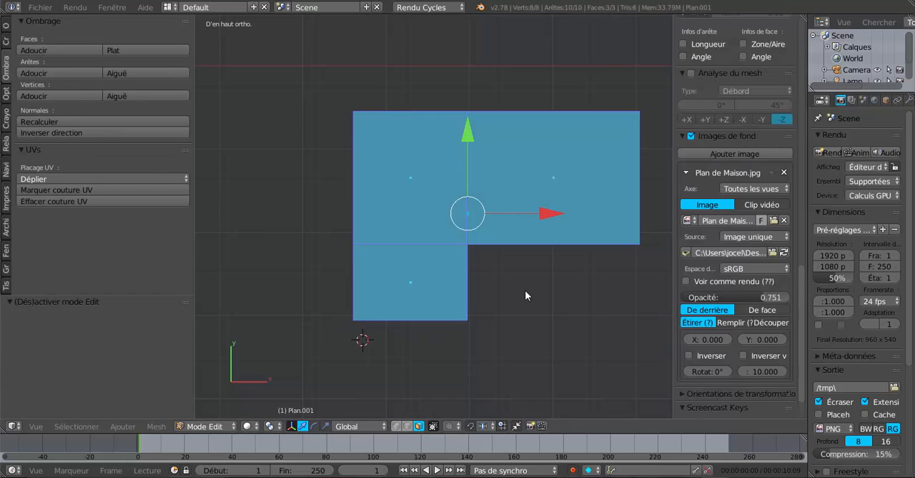
scroll(525, 291, down, 2)
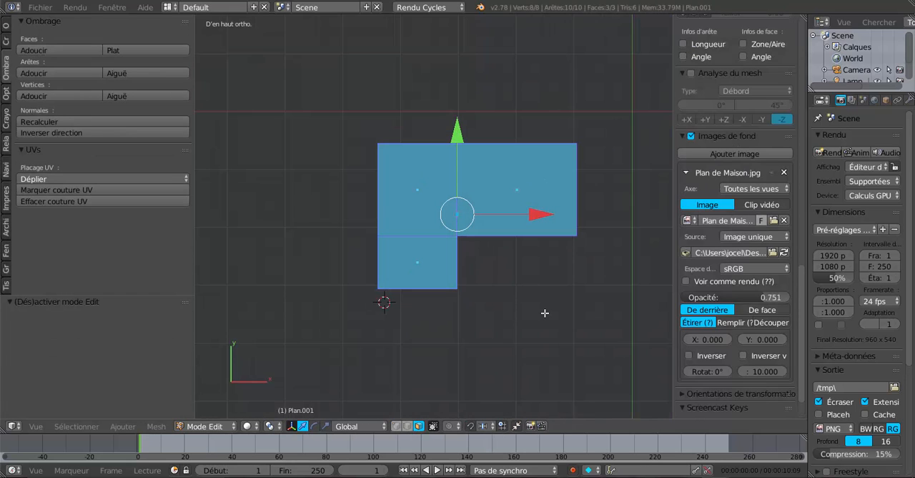
key(Tab)
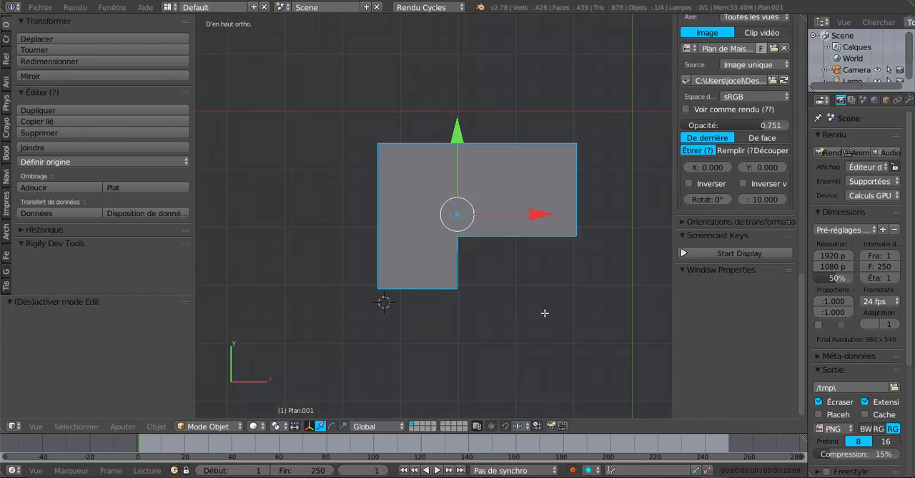
- Reveal the hidden house walls and select only the floor object beneath them
key(alt+h)
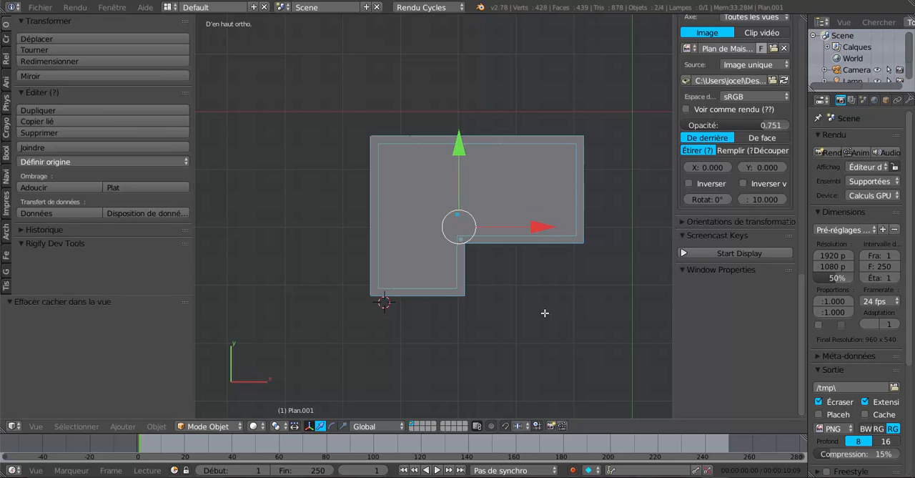
key(KP_1)
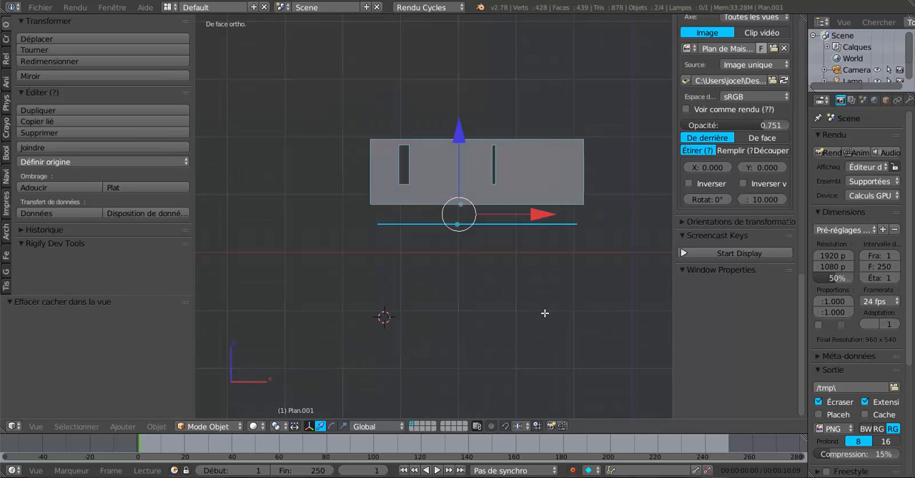
scroll(545, 313, up, 2)
middle_drag(544, 312, 429, 199)
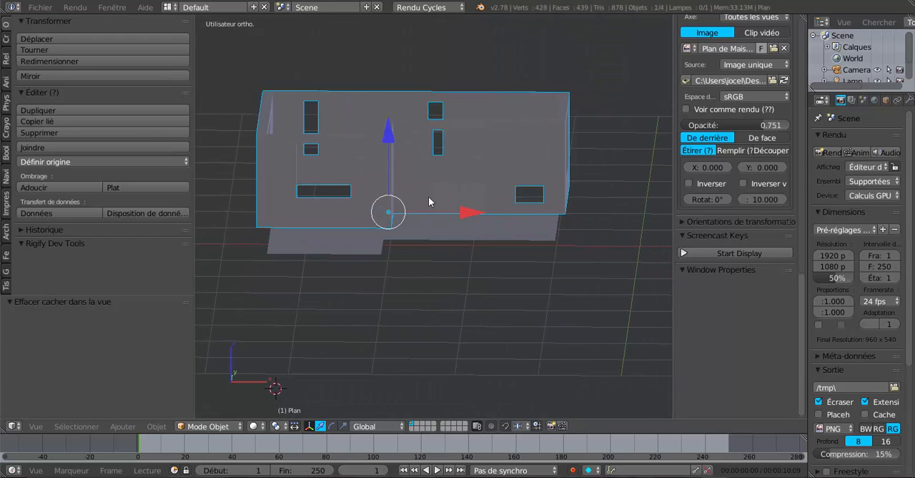
scroll(421, 251, up, 3)
mouse_move(421, 251)
middle_down()
mouse_move(413, 255)
mouse_move(435, 258)
middle_up()
scroll(414, 255, down, 3)
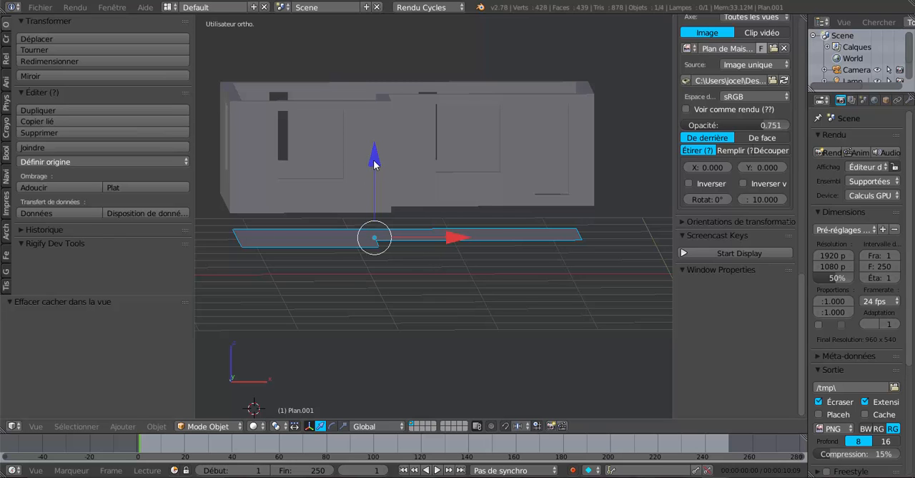
- Raise the floor along Z by 0.298 and a further 0.059 to meet the base of the walls
drag(375, 163, 375, 135)
middle_drag(391, 229, 383, 203)
scroll(379, 196, up, 3)
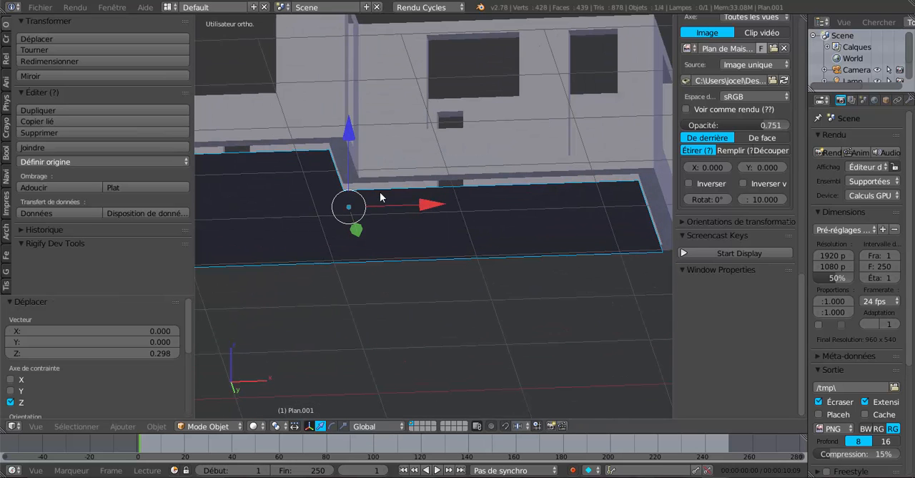
drag(349, 127, 353, 116)
scroll(374, 153, down, 3)
middle_drag(375, 153, 474, 233)
scroll(454, 200, up, 5)
scroll(451, 195, down, 3)
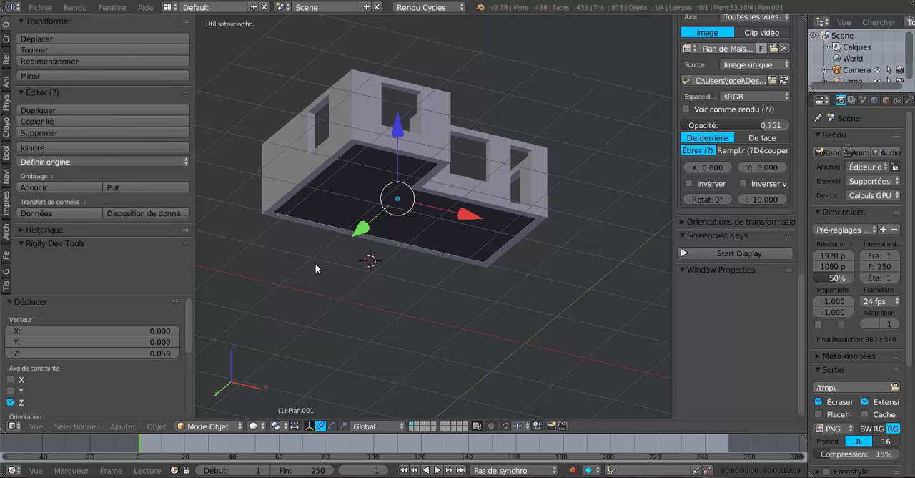
- Flip the normals of all the floor faces in Edit mode and return to Object mode
key(Tab)
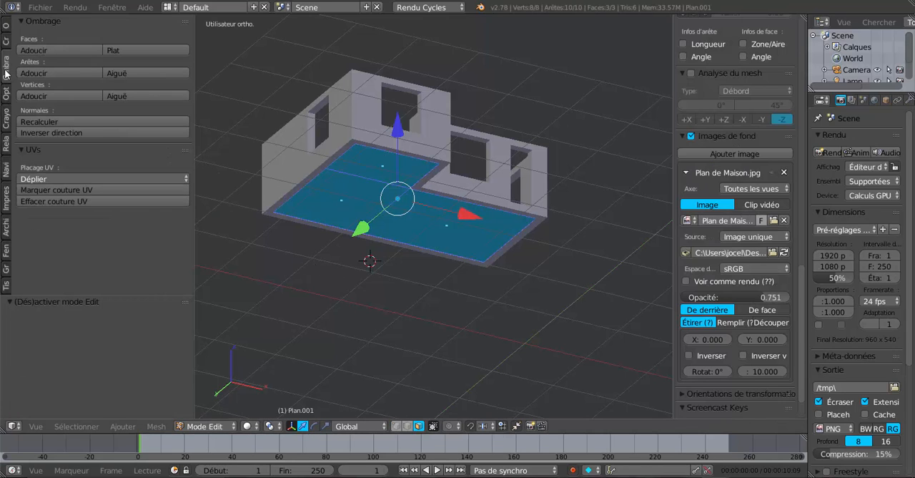
click(41, 123)
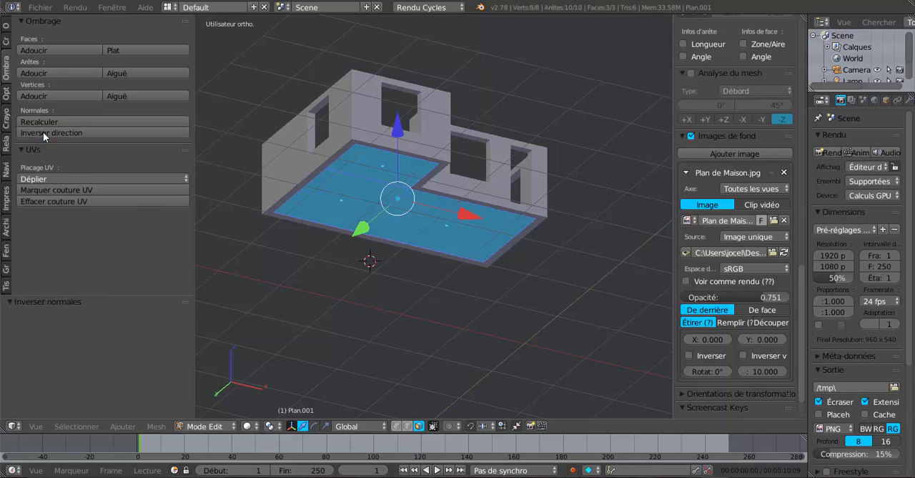
key(Tab)
mouse_move(344, 262)
middle_down()
mouse_move(315, 206)
mouse_move(331, 269)
middle_up()
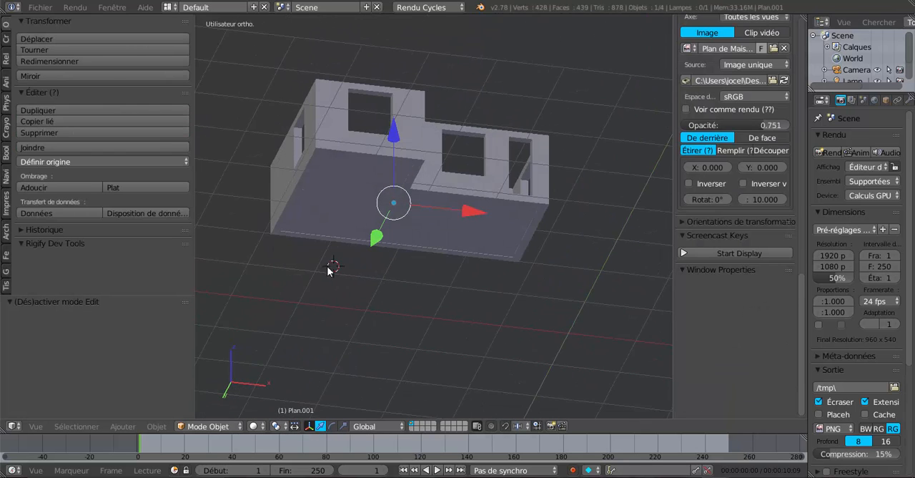
scroll(331, 271, up, 2)
- Show the floor mesh in Edit mode as a front-view wireframe and narrow the properties region to enlarge the viewport
key(Tab)
middle_drag(382, 263, 374, 294)
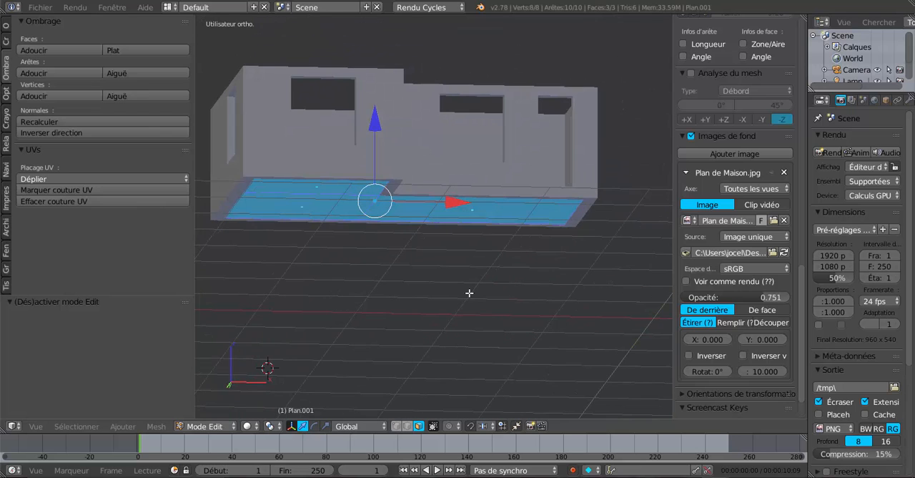
key(z)
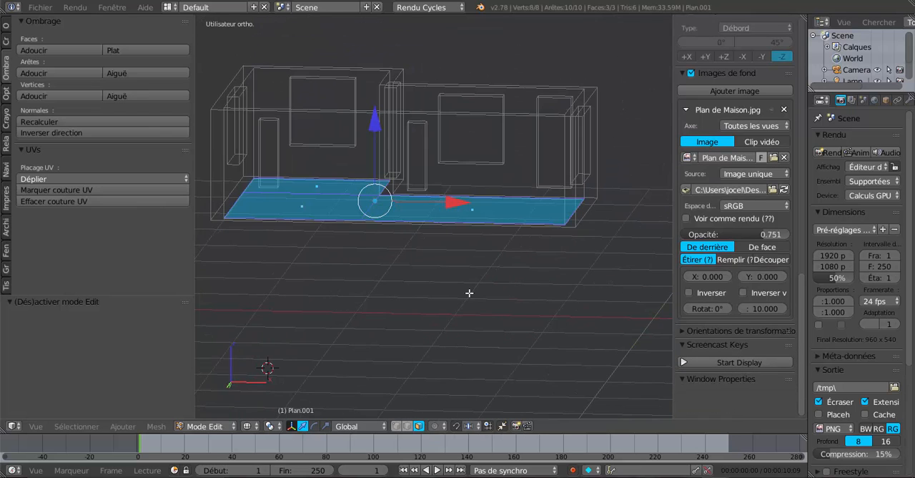
key(KP_1)
scroll(470, 293, up, 1)
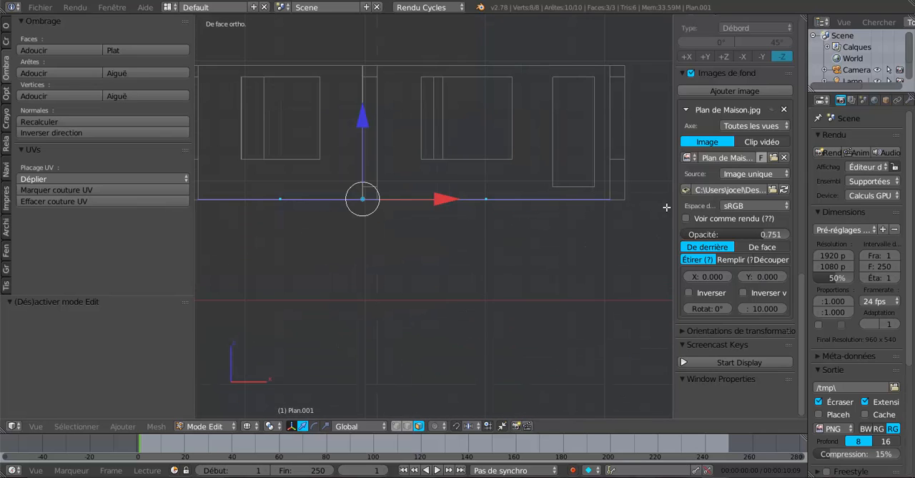
drag(672, 207, 762, 207)
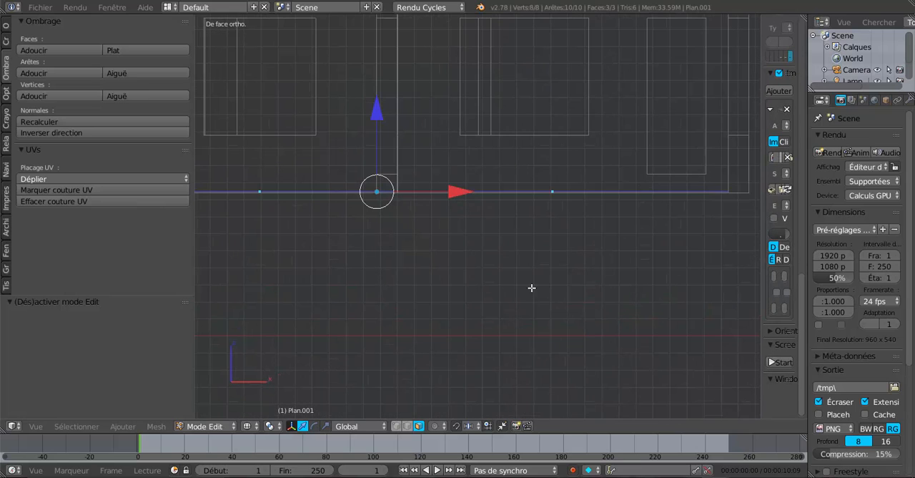
- Extrude the floor faces in place and move the new faces slightly upward along Z to thicken the slab
key(e)
right_click(496, 286)
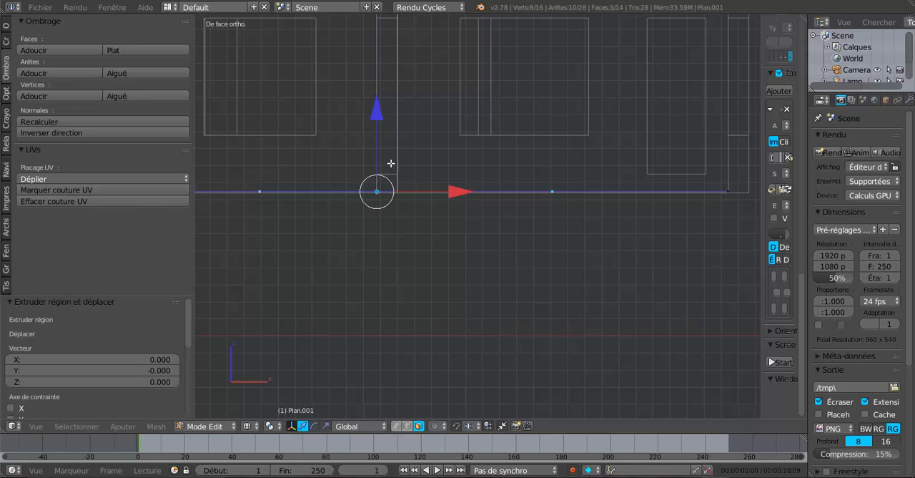
drag(375, 116, 378, 104)
scroll(458, 254, down, 2)
middle_drag(459, 259, 430, 278)
- Select the whole floor slab, restore solid shading, lower the geometry below the walls and return to Object mode
key(a)
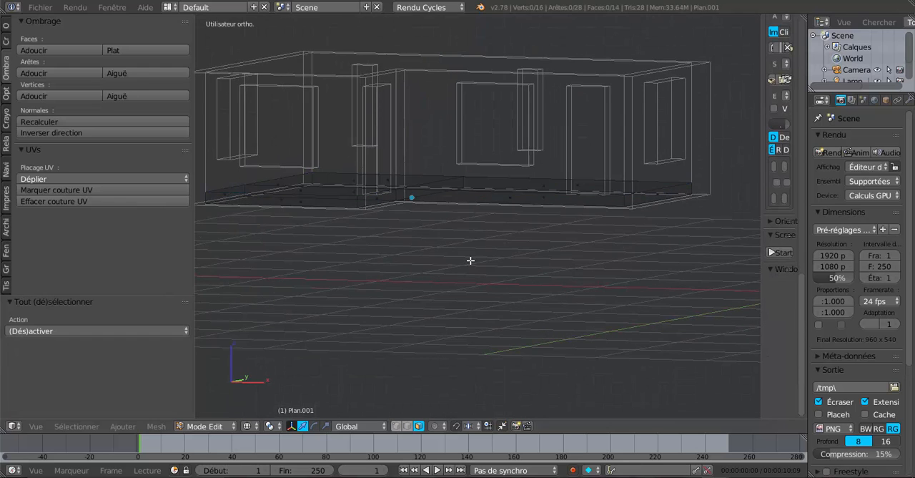
key(a)
key(z)
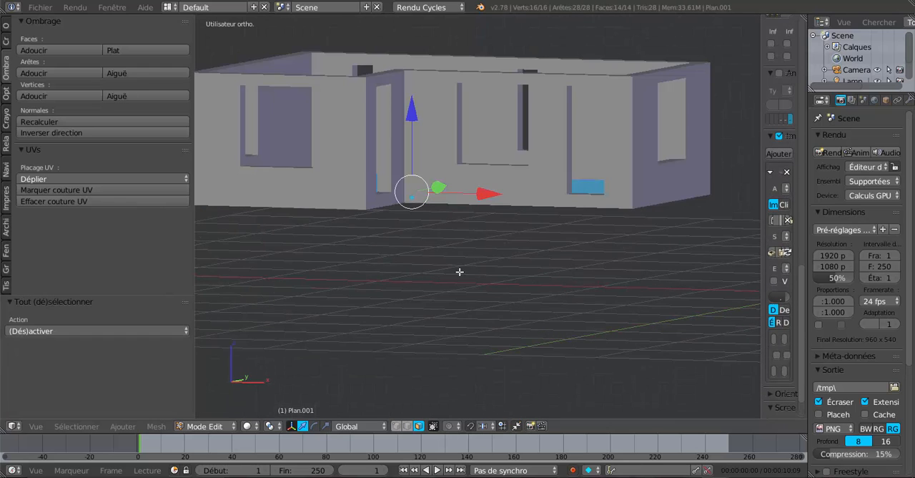
mouse_move(460, 272)
middle_down()
mouse_move(429, 321)
mouse_move(398, 288)
mouse_move(485, 234)
mouse_move(490, 214)
mouse_move(499, 246)
mouse_move(494, 236)
middle_up()
drag(410, 125, 413, 158)
middle_drag(412, 158, 441, 264)
key(Tab)
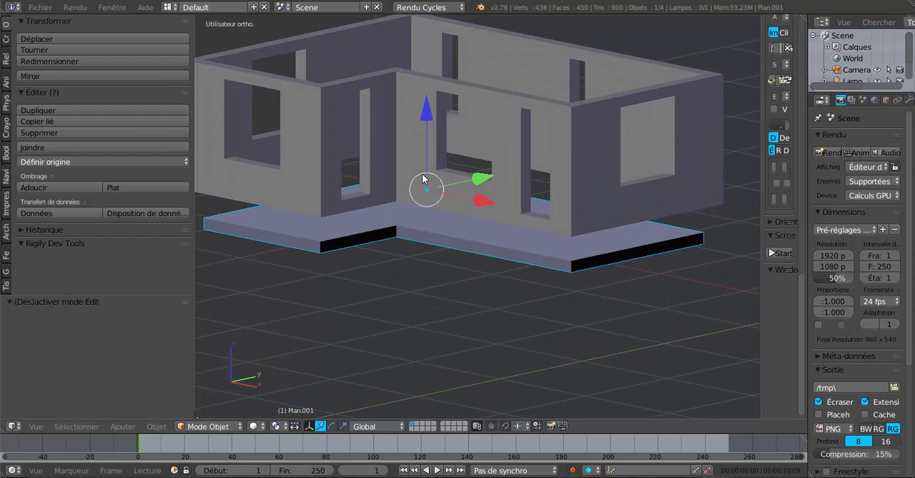
- Raise the floor slab along Z back into the base of the walls, finishing with a 0.014 adjustment
drag(424, 113, 428, 74)
middle_drag(459, 88, 404, 100)
drag(405, 100, 413, 71)
- Fine-tune the floor slab's height in front view to the door threshold and check its fit inside the walls
key(KP_1)
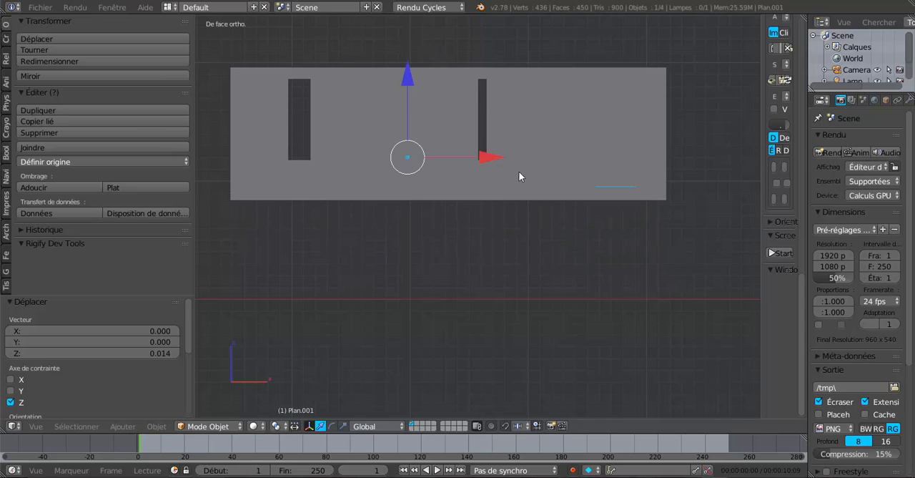
middle_drag(519, 173, 507, 174)
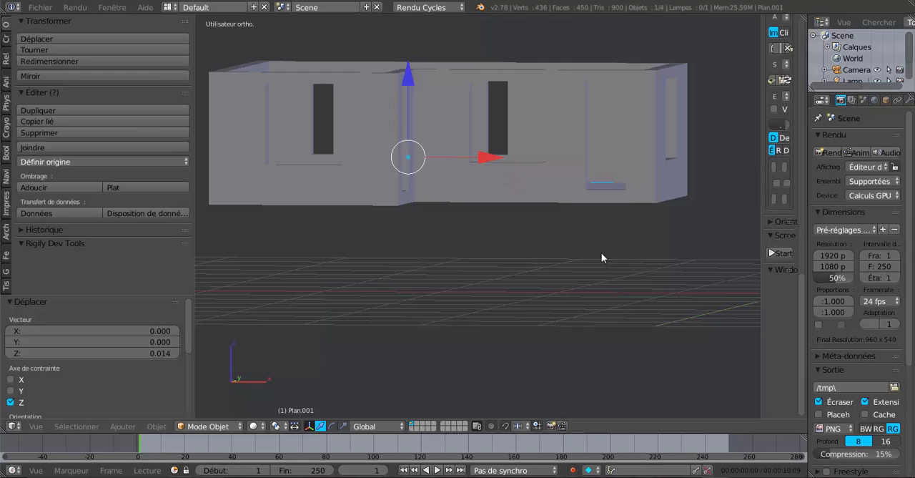
key(KP_1)
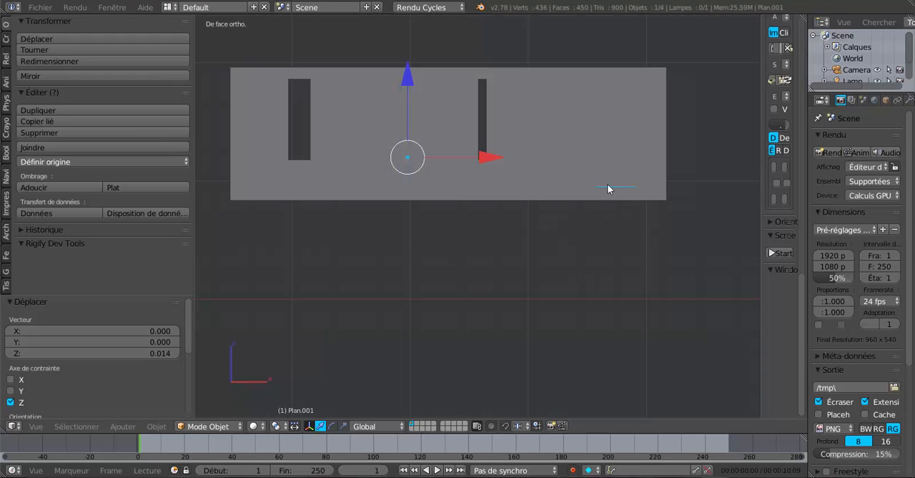
drag(405, 75, 405, 75)
key(Tab)
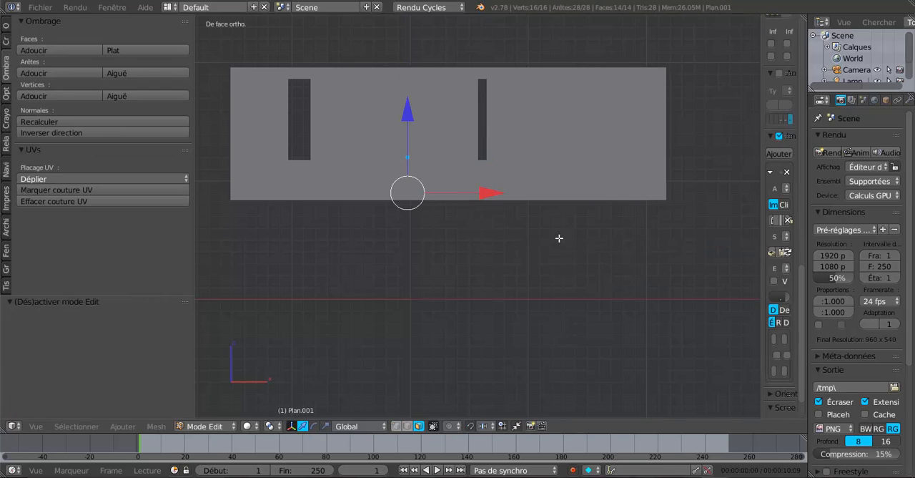
middle_drag(560, 239, 573, 324)
scroll(547, 279, down, 3)
key(Tab)
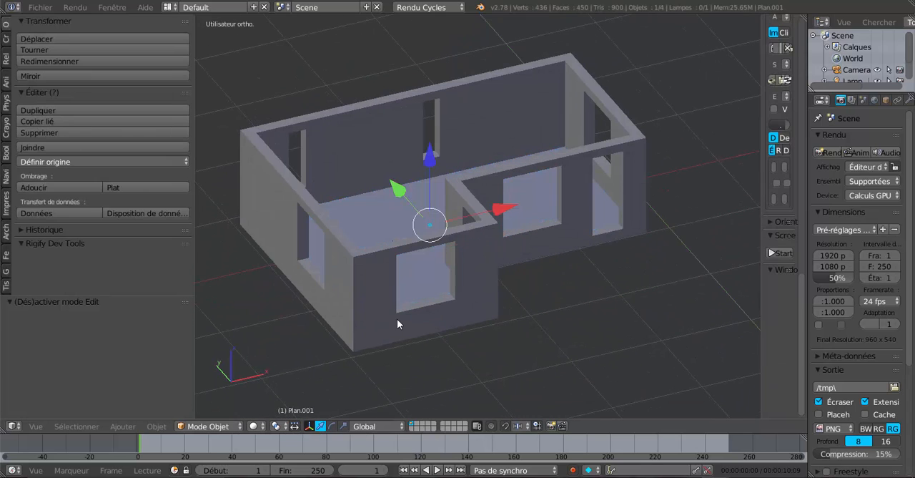
- Deselect the floor, select the house walls object and open it in Edit mode
key(a)
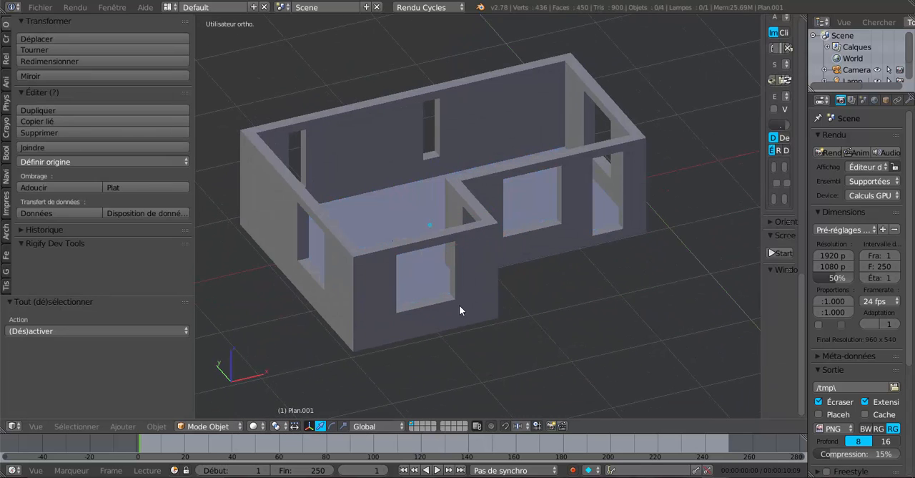
right_click(461, 296)
key(a)
right_click(472, 279)
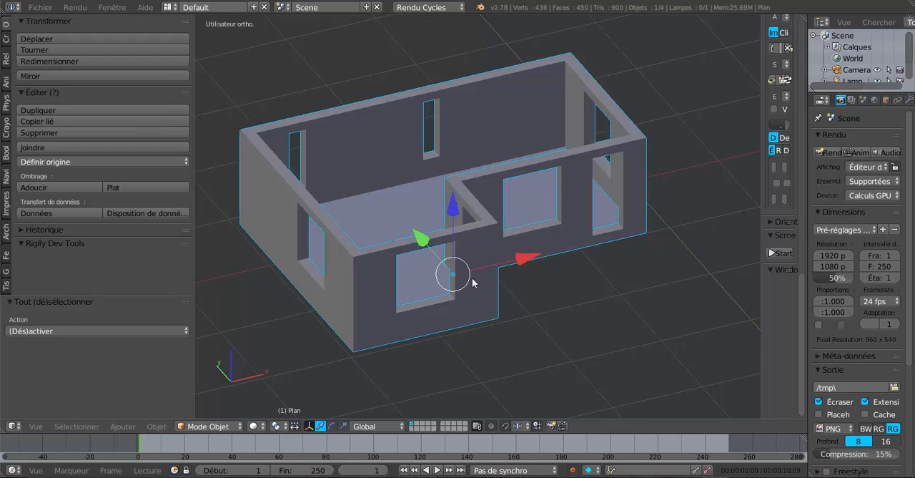
key(Tab)
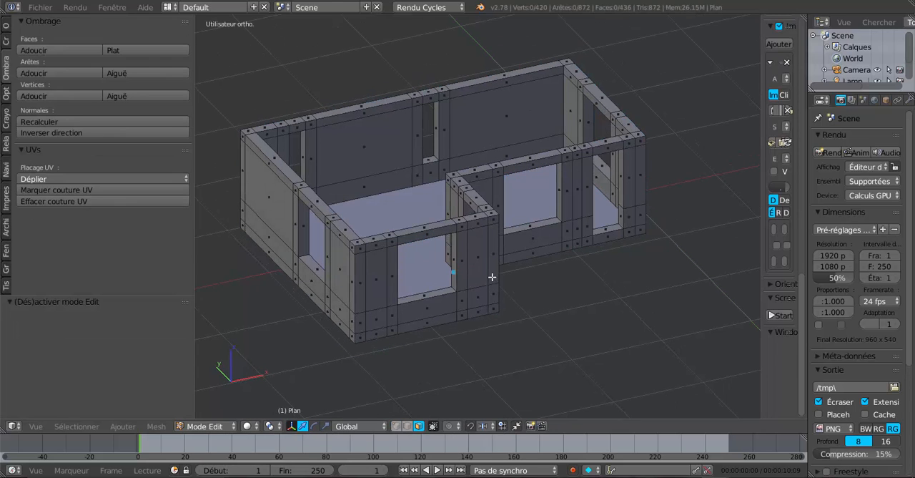
- Examine the wall mesh's faces and openings around the inner corner from several angles
middle_drag(492, 280, 470, 293)
scroll(486, 296, up, 2)
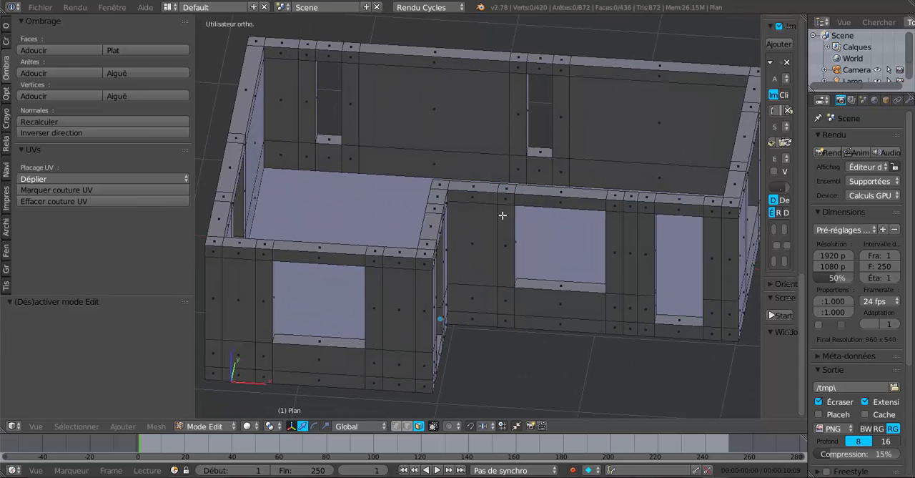
middle_drag(488, 242, 487, 248)
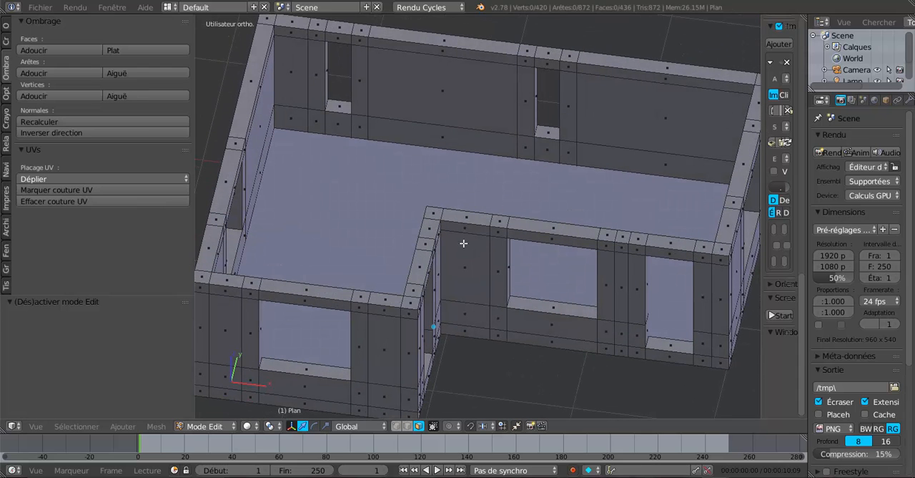
middle_drag(465, 224, 481, 255)
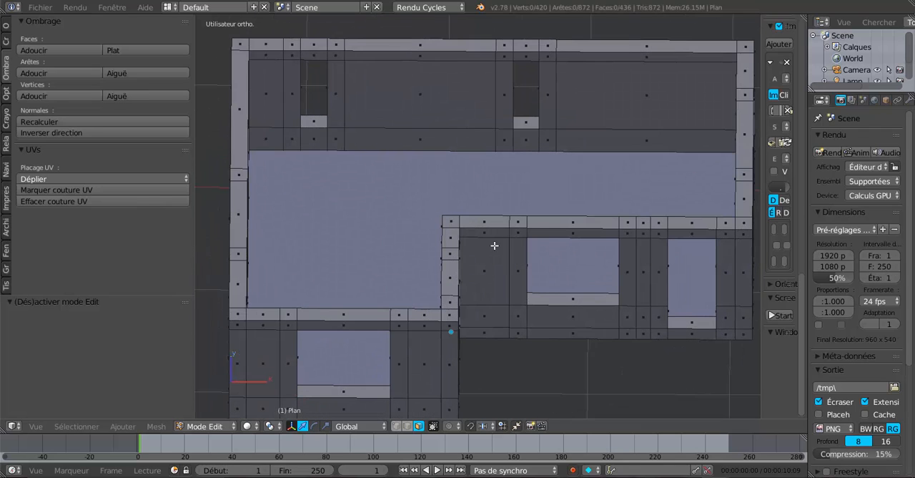
scroll(491, 241, up, 2)
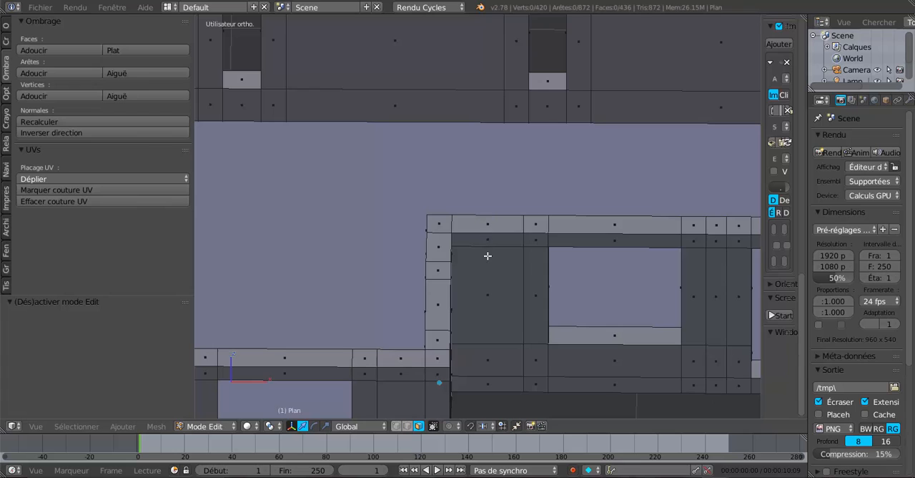
middle_drag(487, 256, 412, 258)
scroll(485, 242, down, 3)
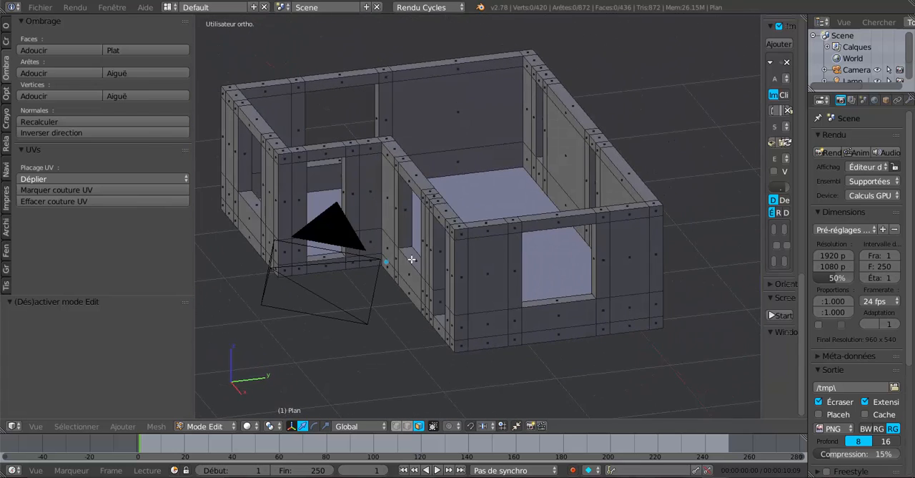
- Leave Edit mode and examine the house walls and openings from outside
middle_drag(479, 272, 600, 284)
key(Tab)
scroll(601, 279, down, 3)
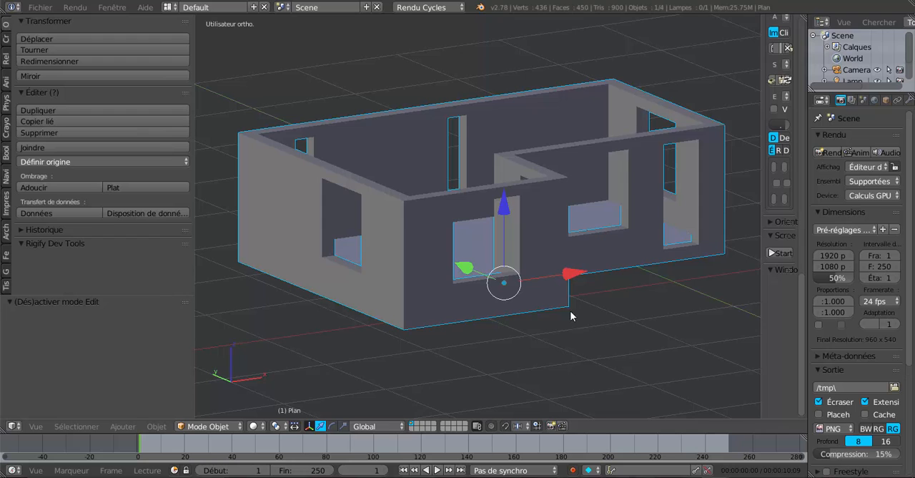
mouse_move(572, 314)
middle_down()
mouse_move(494, 310)
mouse_move(577, 314)
middle_up()
scroll(551, 321, up, 3)
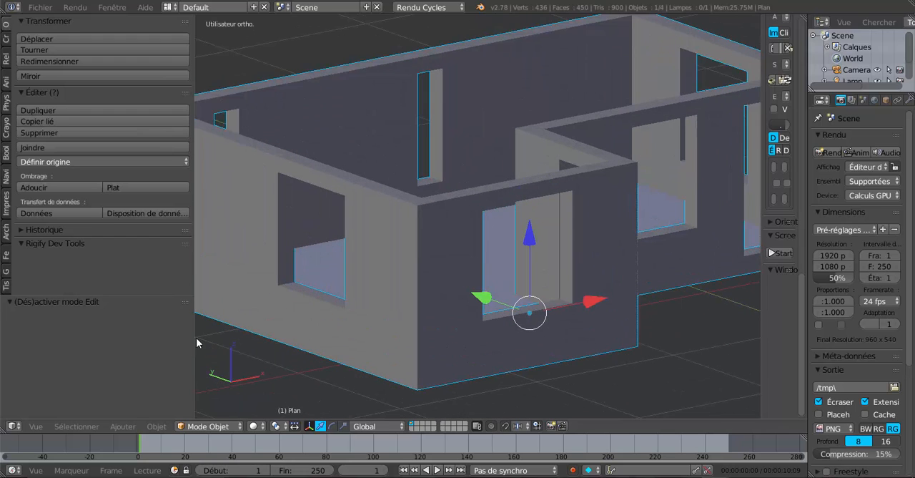
- Narrow the tool shelf to widen the 3D view and reopen the walls in Edit mode
drag(196, 338, 87, 341)
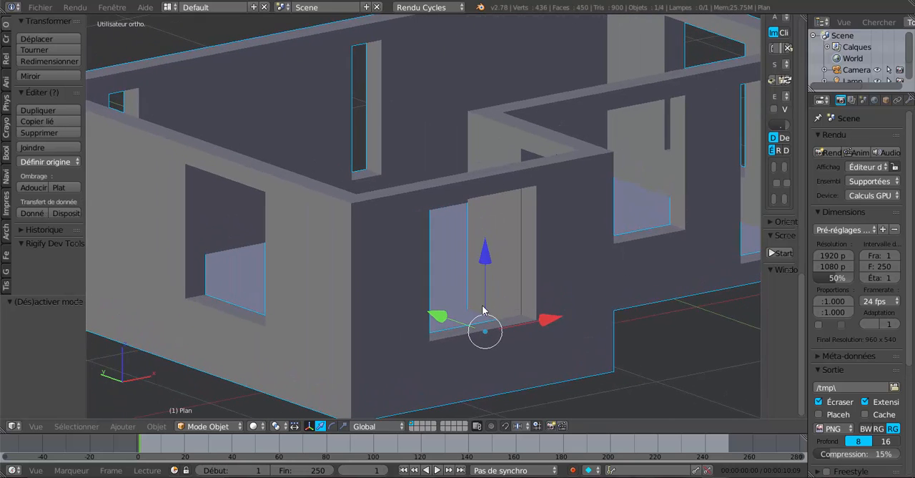
middle_drag(474, 307, 368, 293)
key(Tab)
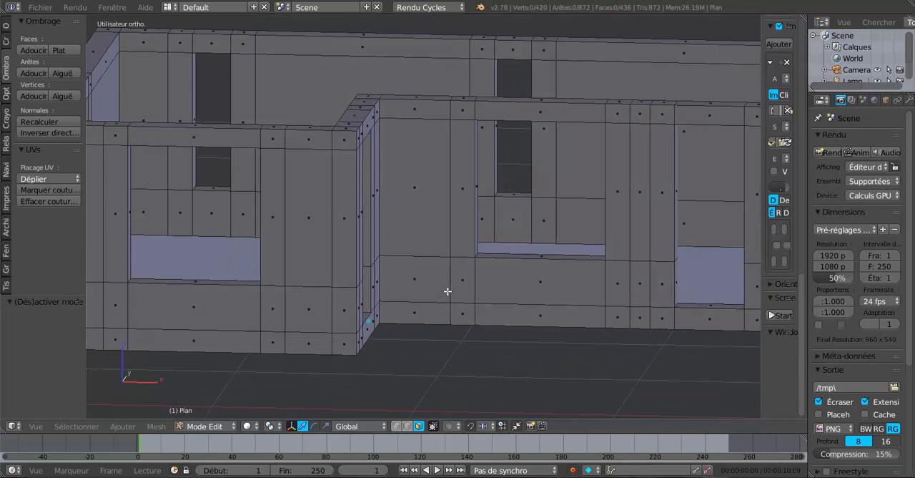
- Add five evenly spaced, unslid loop cuts across the lintel above the window in the projecting front wall
scroll(439, 305, down, 1)
shift+middle_drag(459, 301, 494, 309)
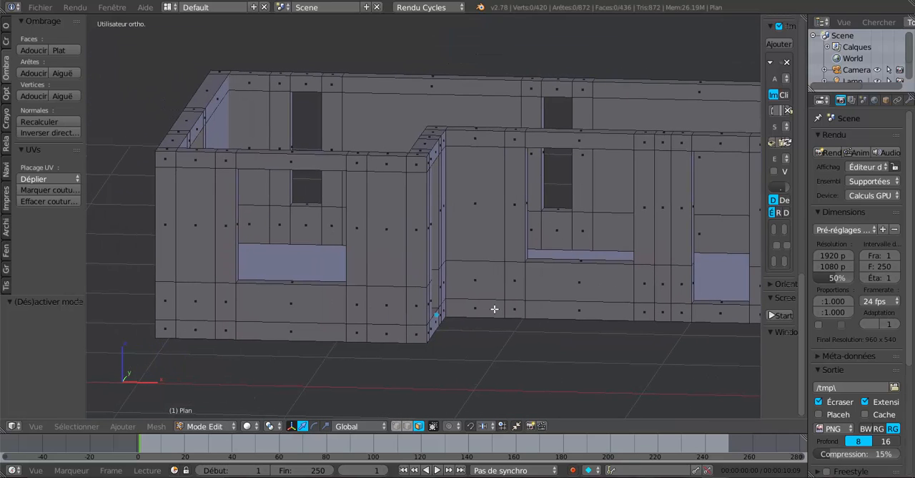
key(KP_1)
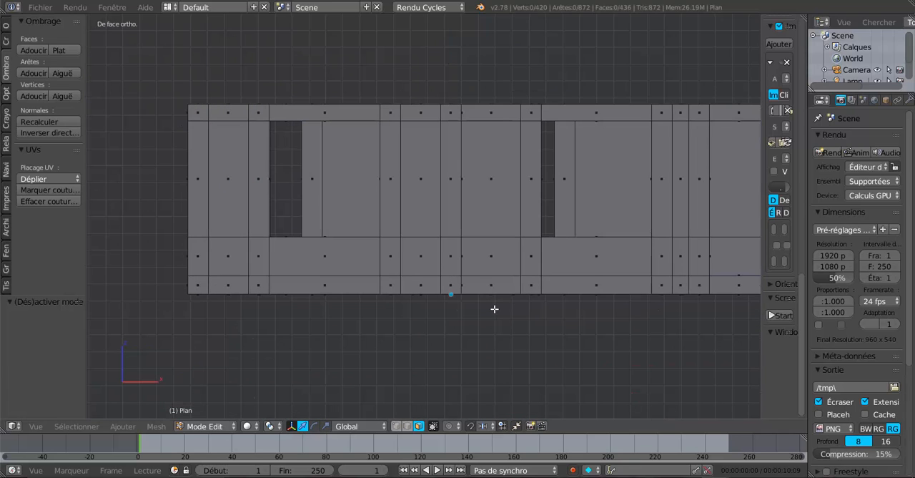
middle_drag(444, 292, 402, 244)
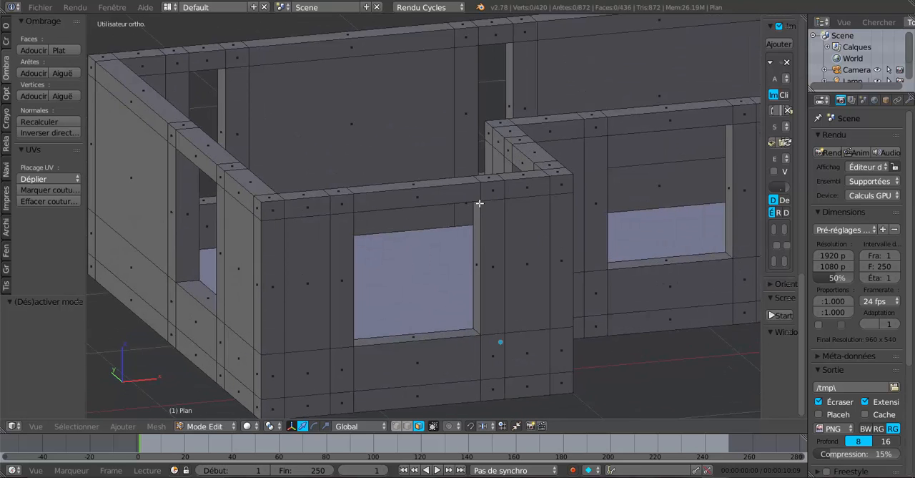
middle_drag(405, 191, 378, 210)
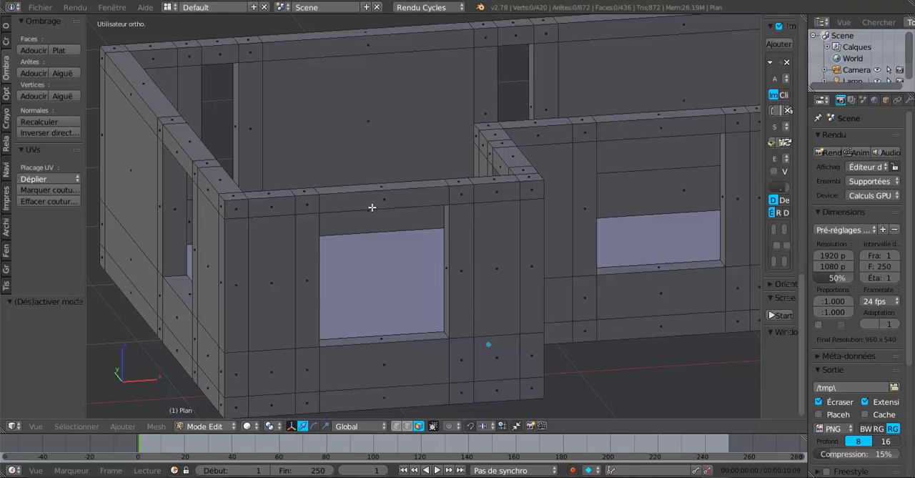
key(ctrl+r)
scroll(372, 207, up, 2)
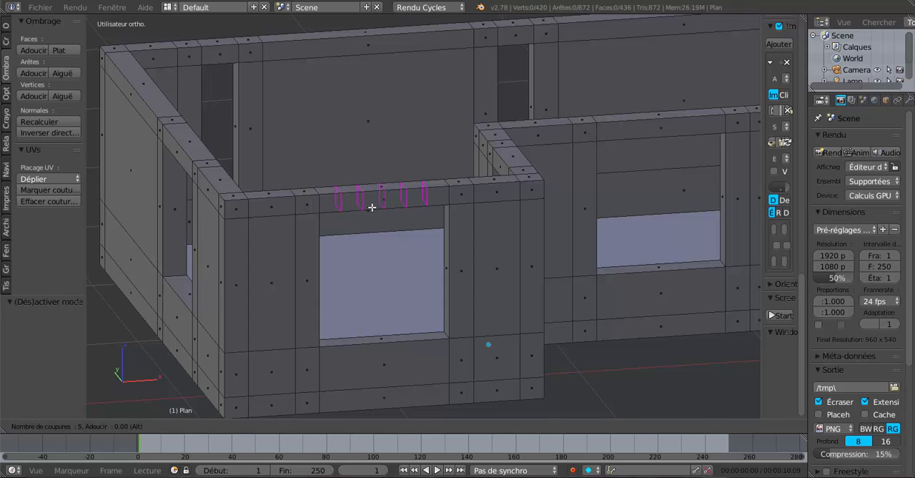
click(372, 206)
right_click(372, 205)
- Add five evenly spaced loop cuts across the lintel above the recessed front wall's window
key(ctrl+r)
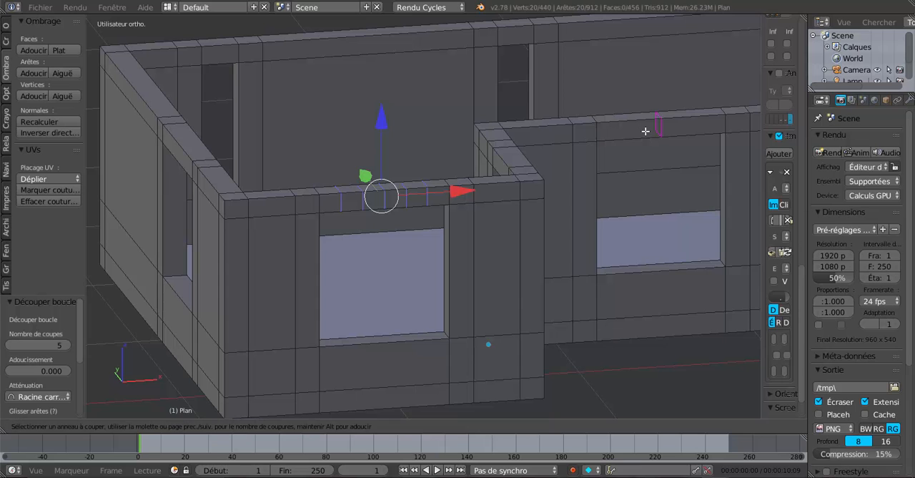
scroll(645, 131, up, 3)
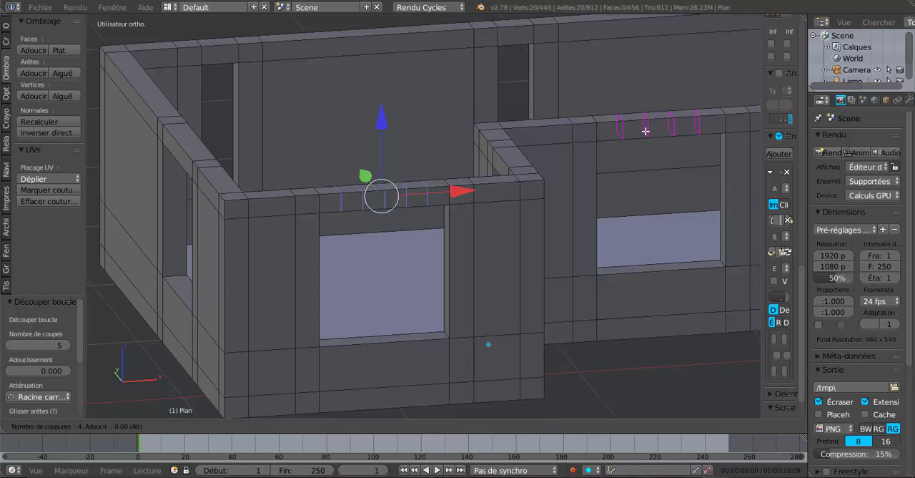
click(646, 131)
right_click(645, 131)
- Add five evenly spaced loop cuts across the lintel above the front door opening
middle_drag(596, 233, 540, 228)
shift+middle_drag(656, 214, 504, 217)
key(ctrl+r)
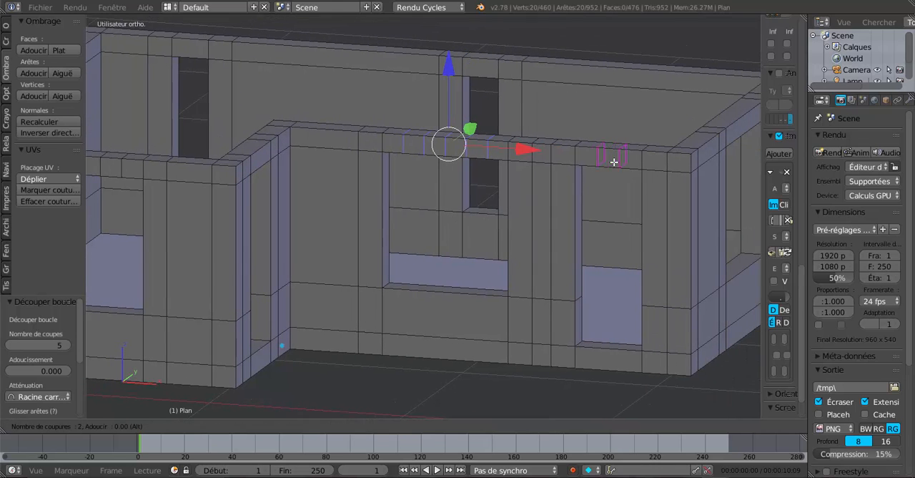
click(614, 161)
right_click(615, 167)
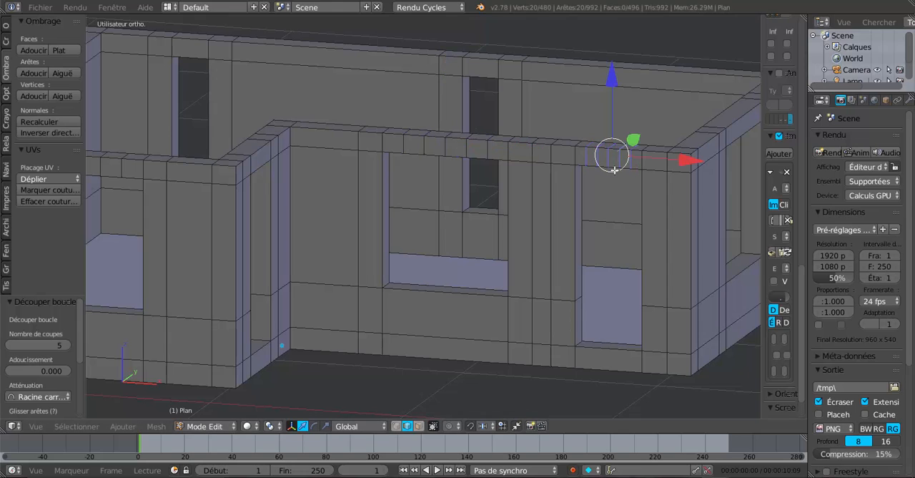
- Add five evenly spaced loop cuts across the lintel above the window in the +X side wall
middle_drag(625, 186, 527, 215)
scroll(652, 209, up, 1)
scroll(599, 196, up, 1)
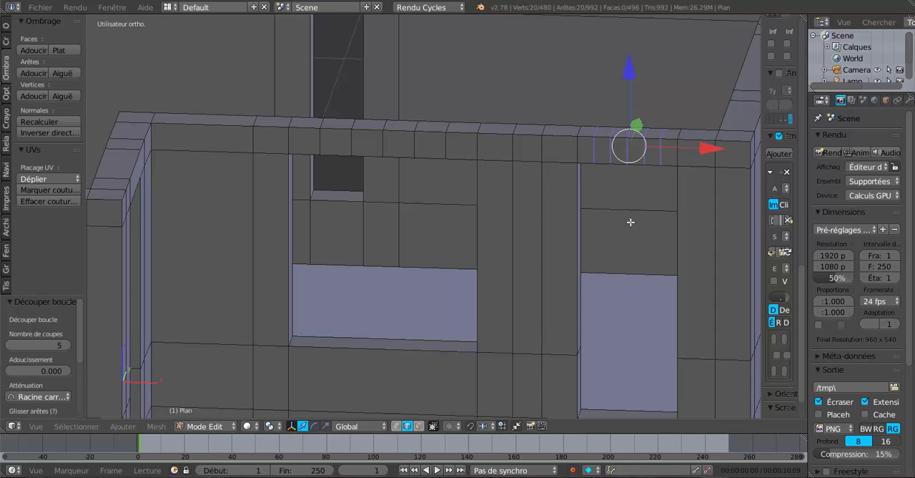
scroll(627, 190, down, 5)
middle_drag(625, 207, 514, 201)
scroll(514, 201, up, 1)
key(ctrl+r)
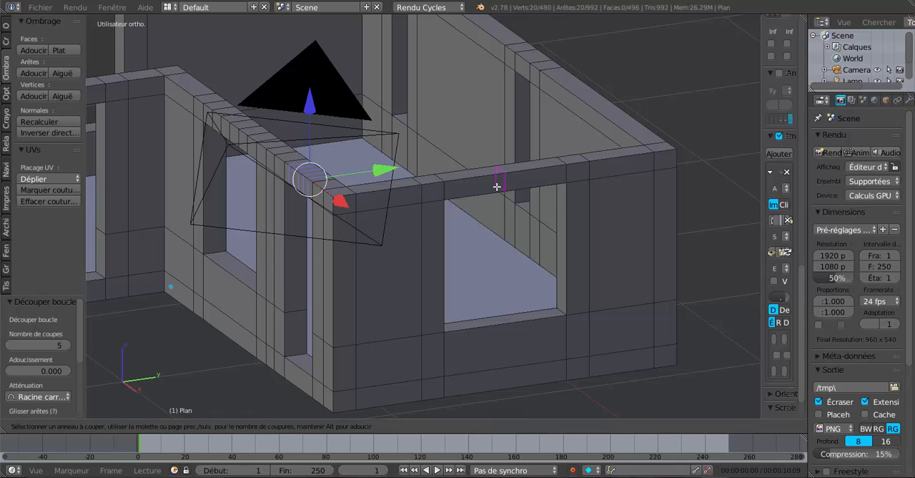
click(497, 187)
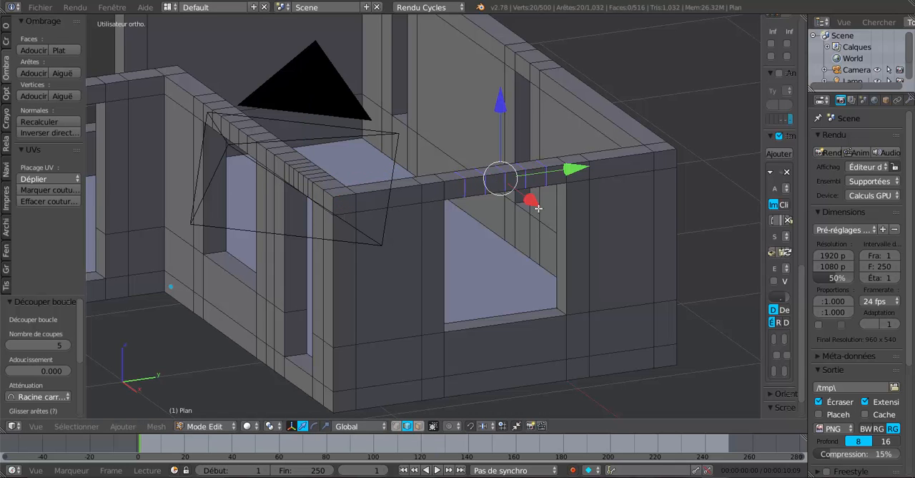
- Add three loop cuts across the lintel above the back wall's narrow window nearer the +X corner
middle_drag(559, 213, 425, 211)
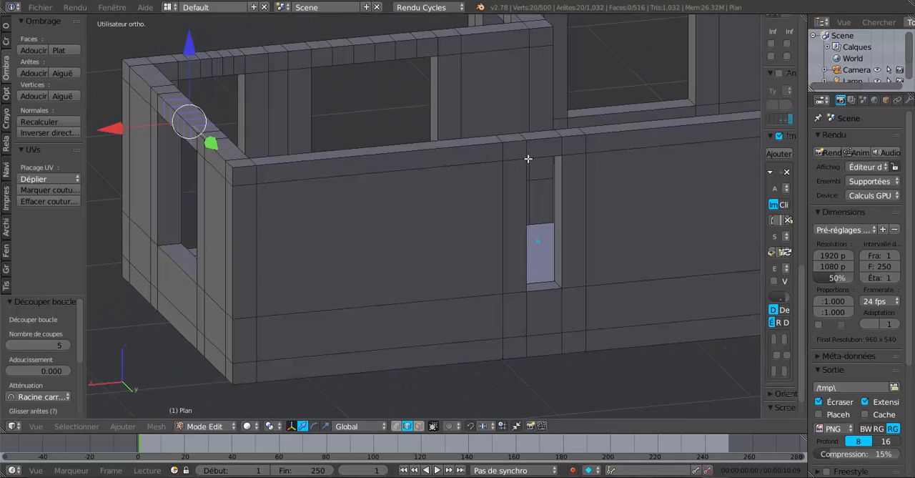
scroll(533, 157, up, 1)
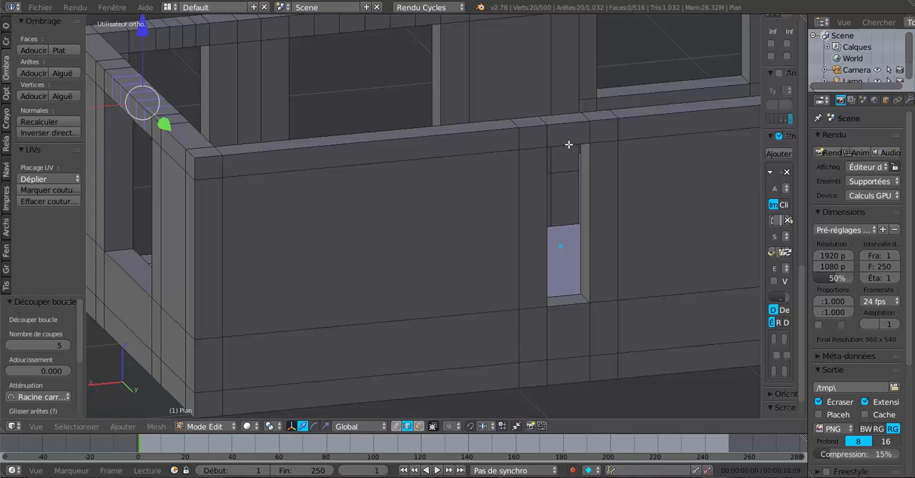
key(ctrl+r)
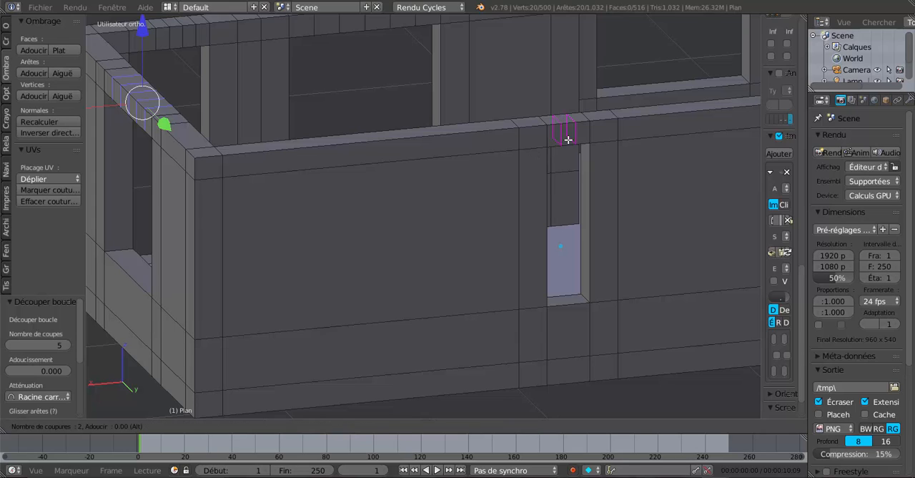
scroll(568, 140, up, 1)
click(569, 140)
click(568, 140)
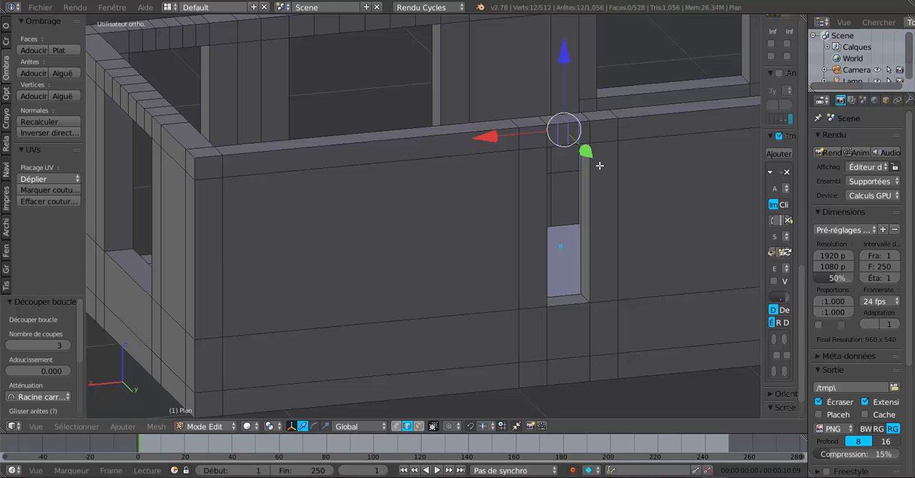
- Add three loop cuts across the lintel above the back wall's narrow window nearer the -X corner
shift+middle_drag(535, 181, 503, 210)
key(ctrl+r)
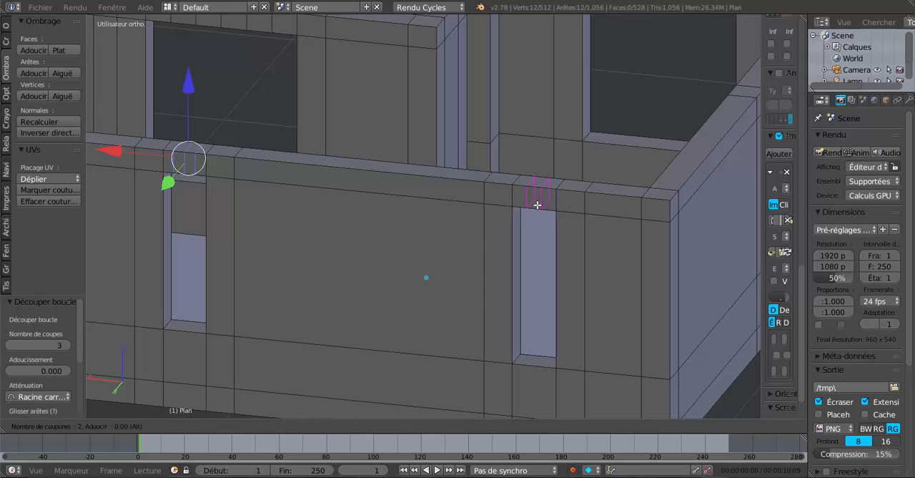
click(537, 205)
- Add five evenly spaced loop cuts across the lintel above the window in the -X side wall
scroll(546, 219, down, 5)
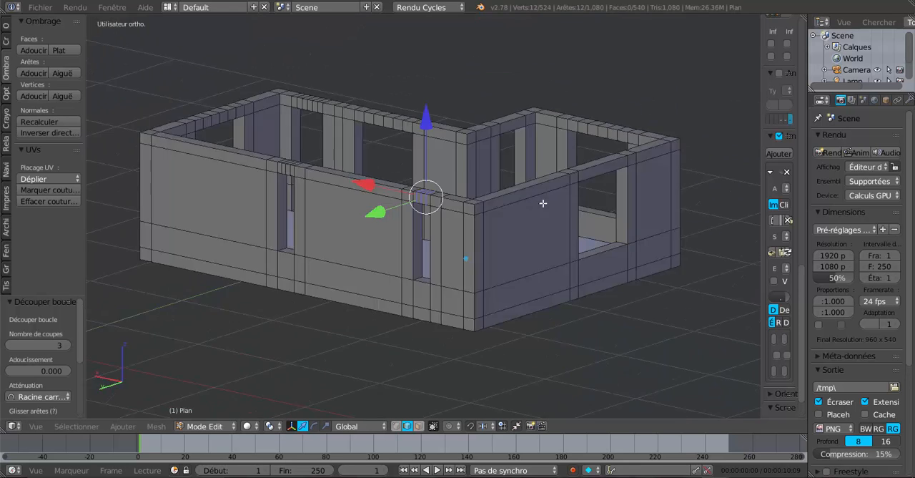
middle_drag(543, 262, 489, 203)
scroll(551, 183, up, 2)
key(ctrl+r)
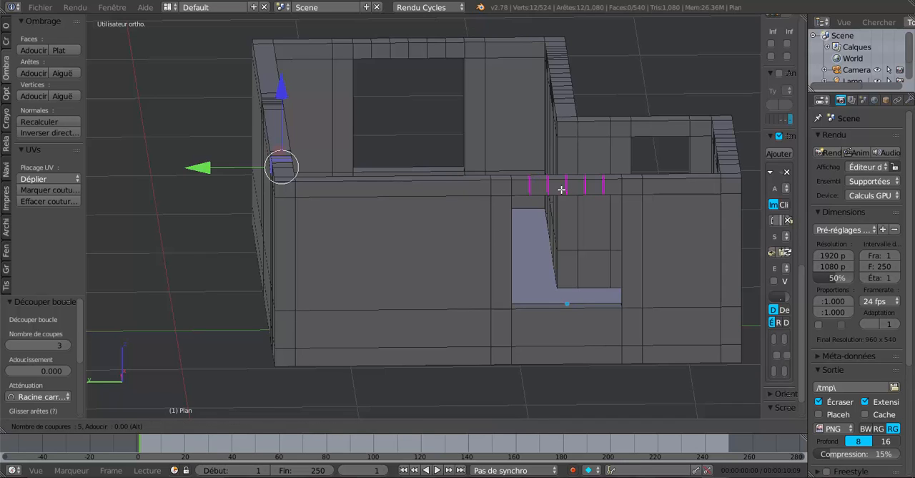
click(562, 189)
- Select the middle underside lintel edges above the -X side window and the projecting front wall's window
middle_drag(572, 231, 543, 208)
scroll(529, 234, up, 2)
scroll(540, 235, up, 1)
scroll(550, 223, up, 1)
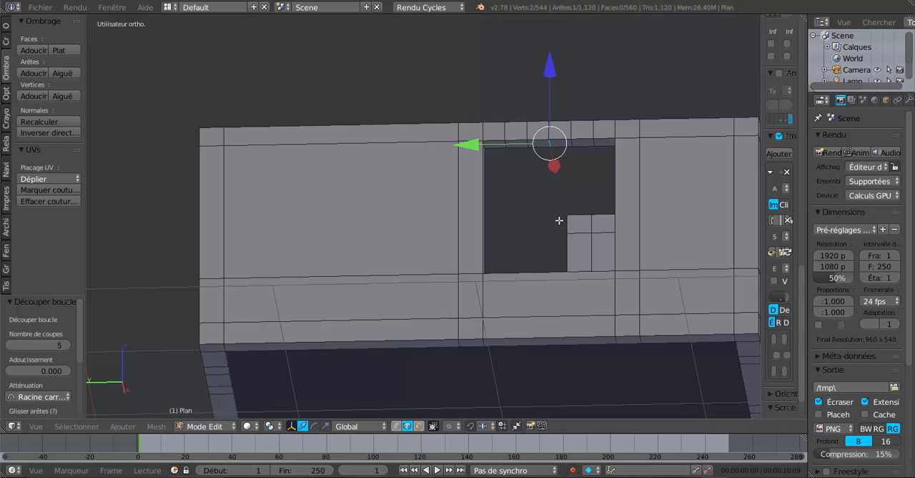
middle_drag(685, 234, 582, 256)
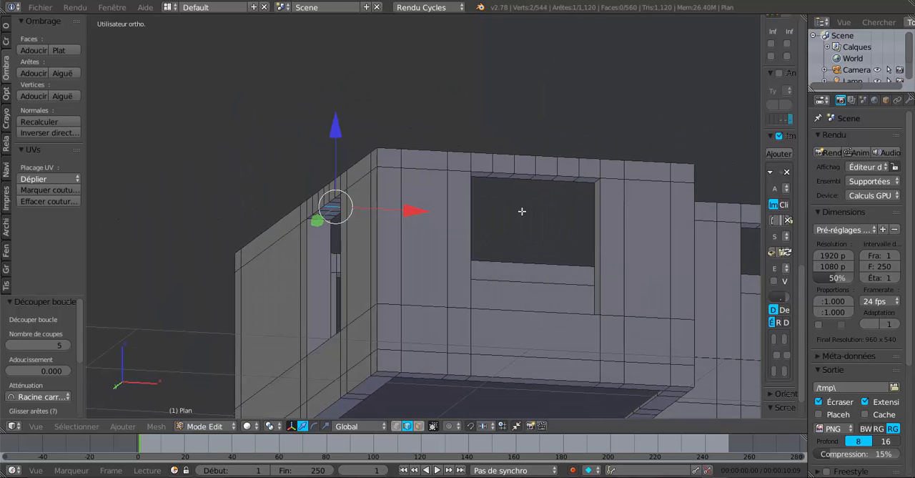
middle_drag(522, 218, 517, 207)
shift+right_click(512, 104)
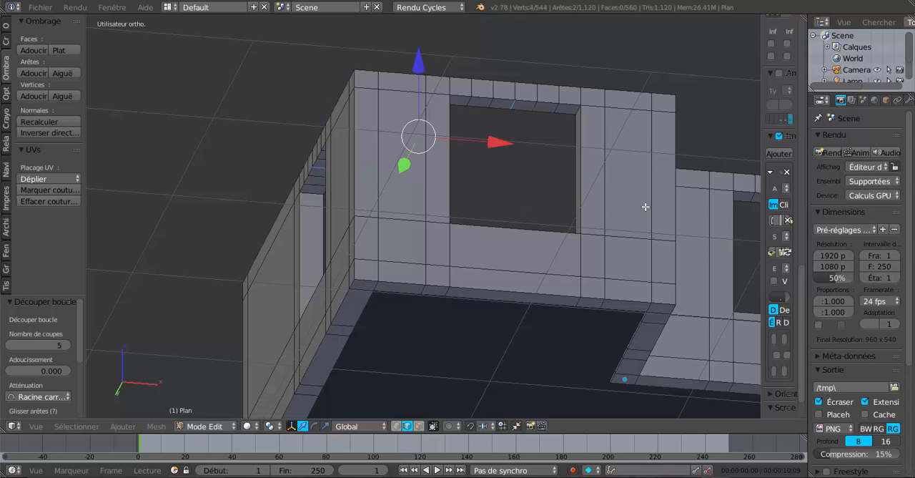
- Add the middle underside lintel edges of the recessed front window, the door and the +X side window to the selection
shift+middle_drag(645, 207, 418, 261)
shift+right_click(543, 253)
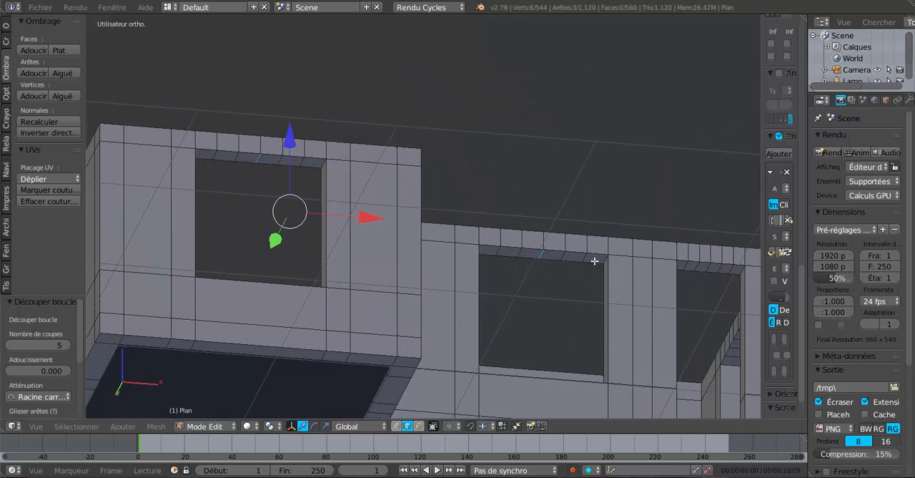
middle_drag(692, 288, 640, 271)
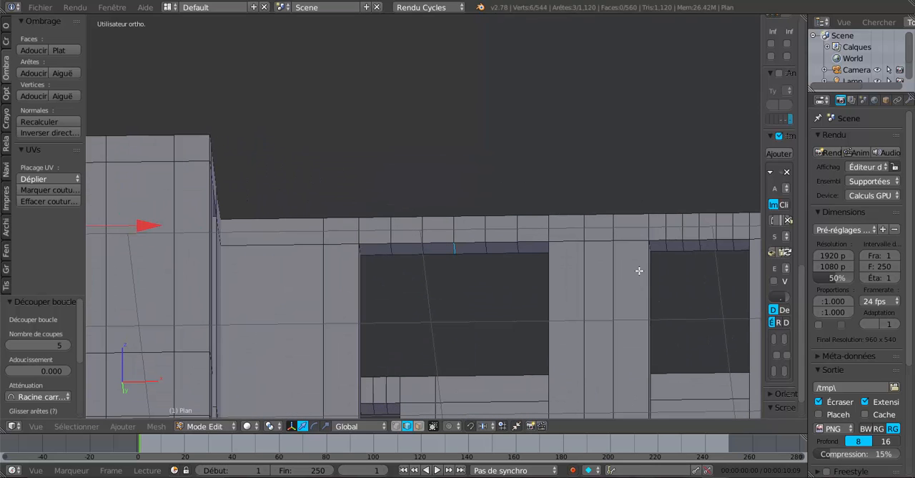
shift+right_click(703, 246)
middle_drag(701, 245, 434, 249)
shift+right_click(531, 206)
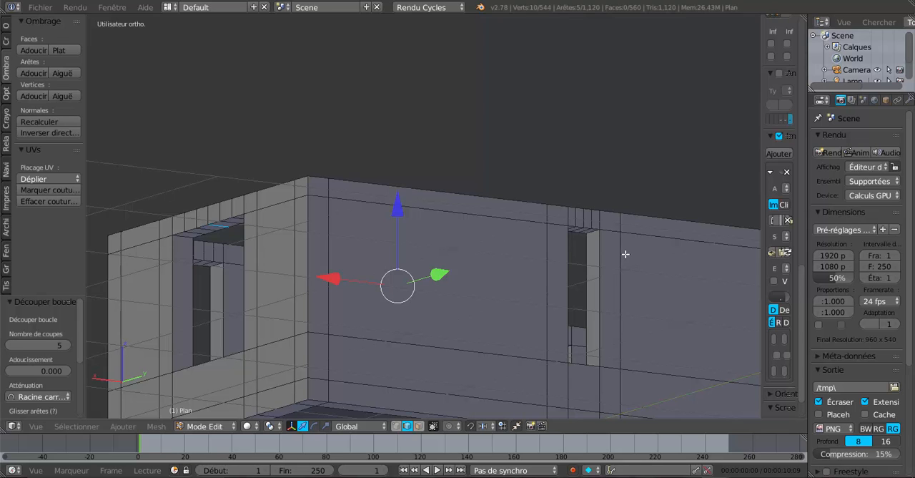
- Raise the five selected middle lintel edges 0.051 along Z to start arching the openings
scroll(625, 254, down, 4)
middle_drag(429, 297, 585, 301)
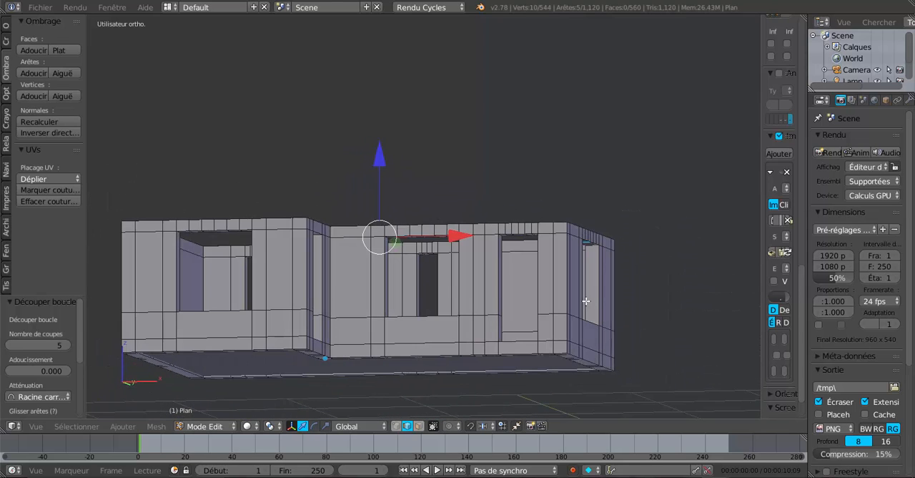
middle_drag(459, 294, 539, 310)
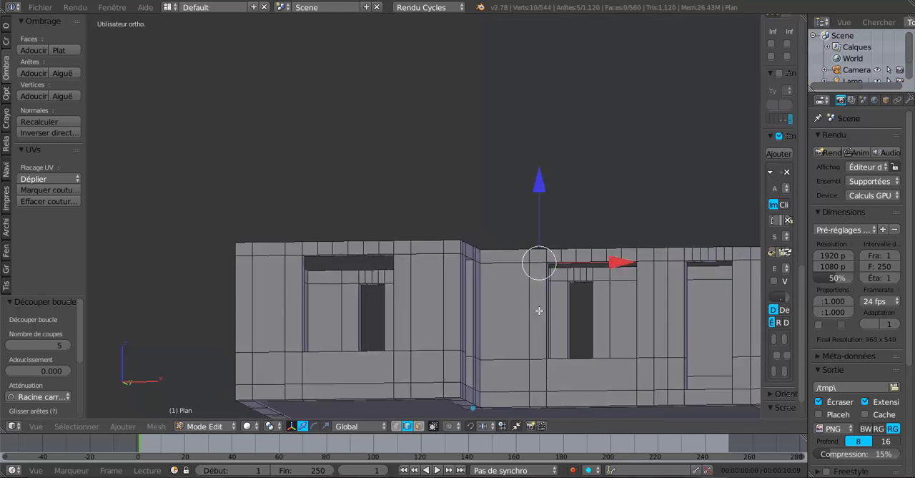
scroll(544, 310, up, 4)
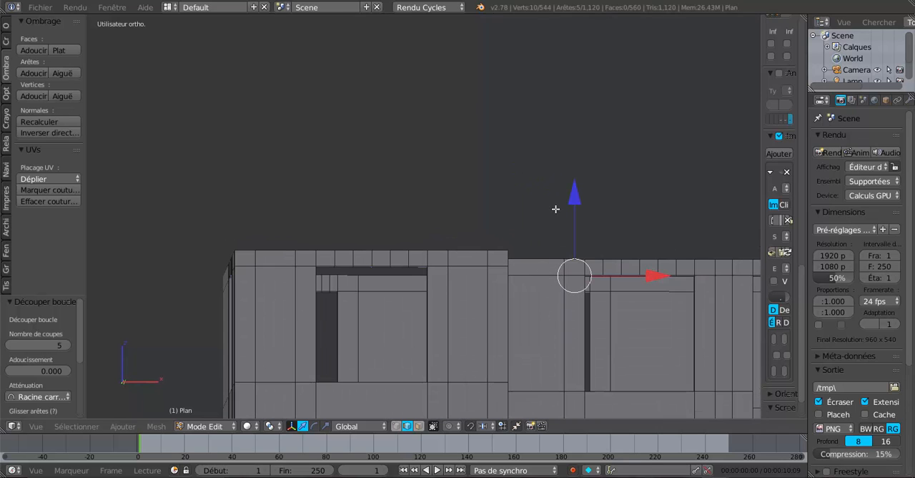
drag(577, 197, 577, 190)
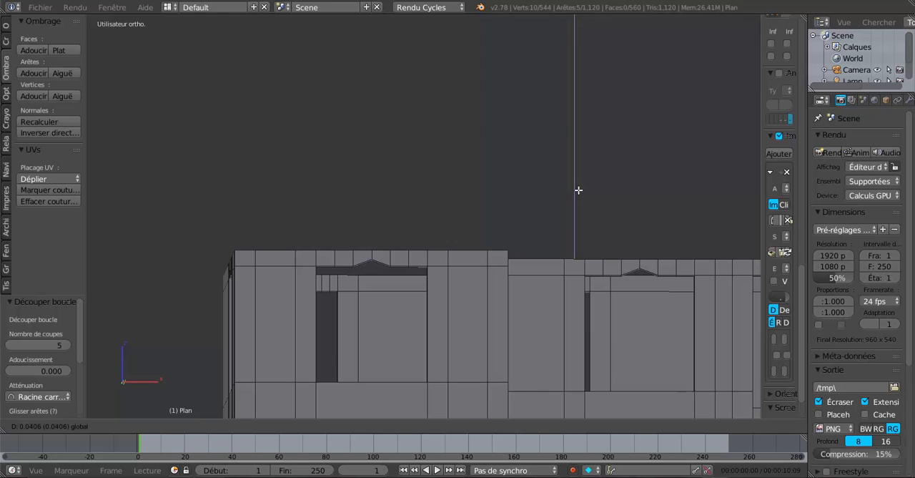
drag(578, 190, 578, 190)
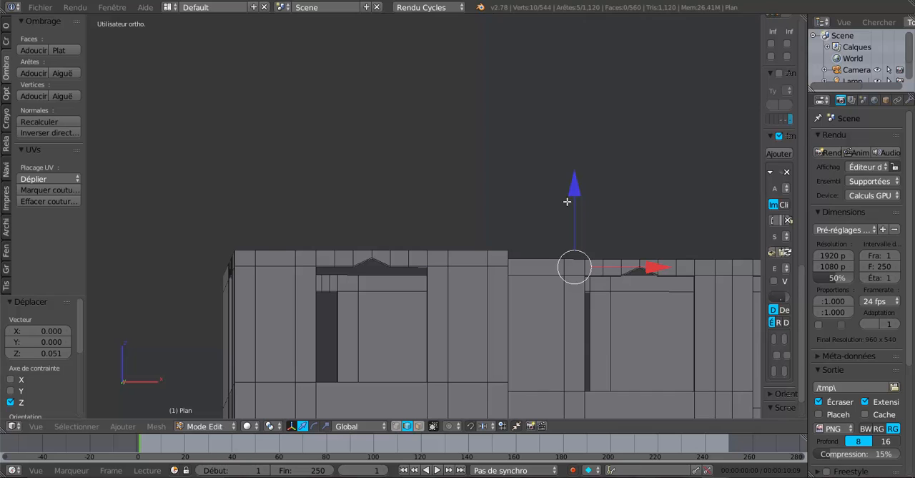
- Select the two underside lintel edges flanking the raised middle edge above the projecting front wall's window
middle_drag(379, 305, 378, 296)
shift+middle_drag(413, 271, 447, 349)
shift+middle_drag(422, 313, 344, 309)
right_click(344, 310)
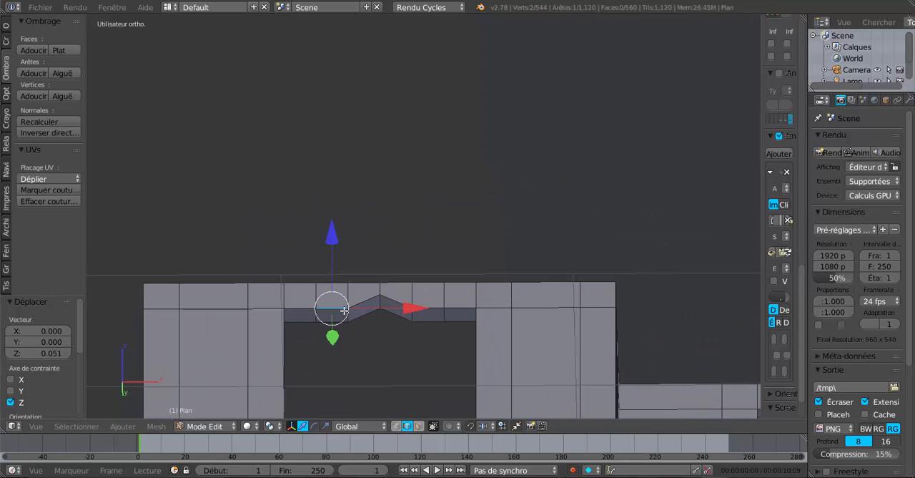
shift+right_click(409, 313)
right_click(348, 314)
shift+right_click(412, 314)
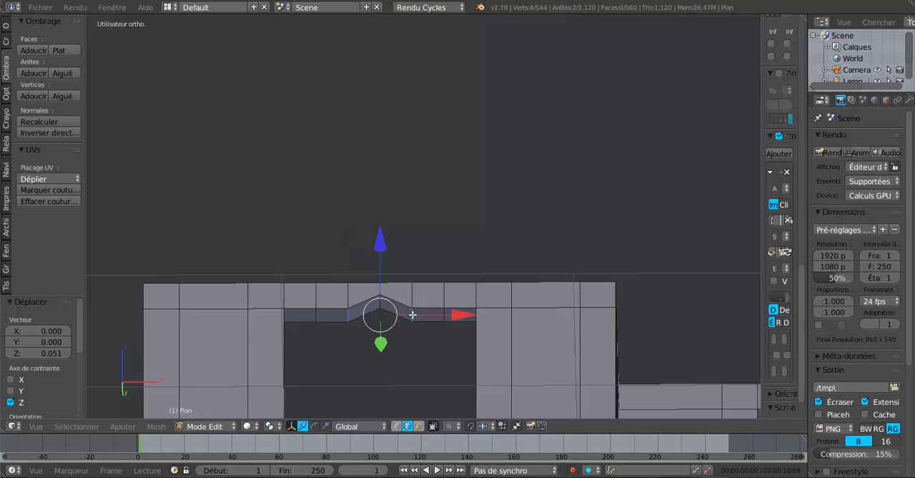
- Add the underside lintel edges flanking the raised middle edge above both the -X and +X side windows to the selection
scroll(378, 337, down, 3)
middle_drag(384, 335, 504, 337)
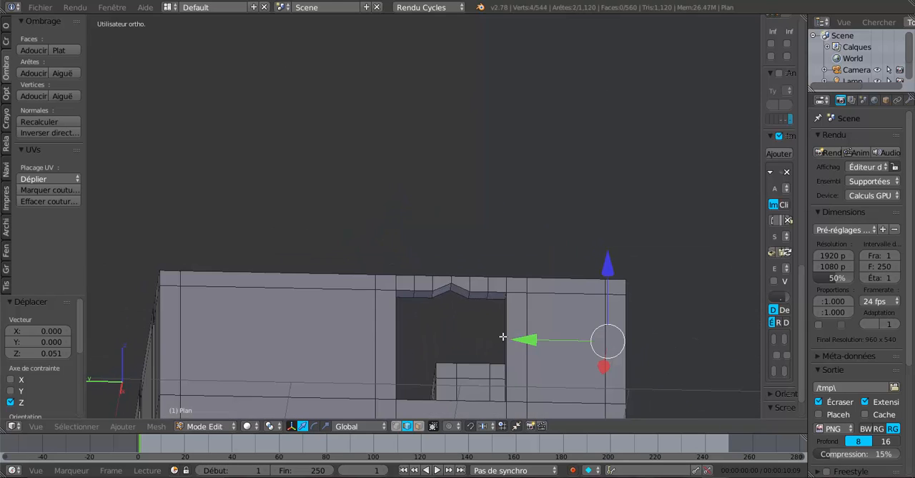
scroll(443, 322, up, 2)
shift+right_click(435, 327)
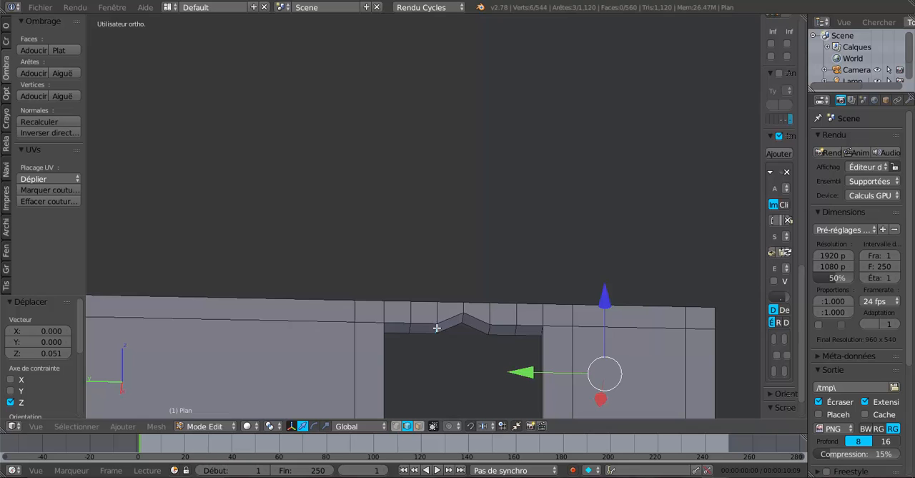
shift+right_click(488, 327)
middle_drag(359, 363, 499, 341)
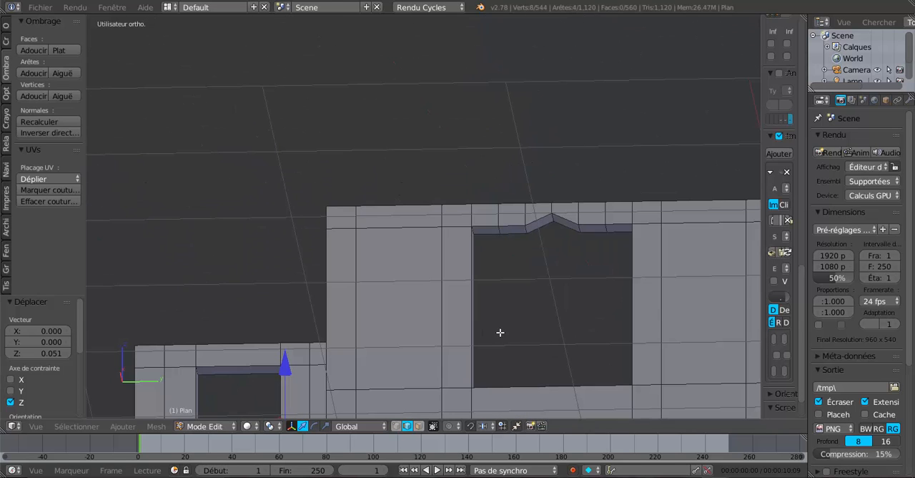
shift+right_click(526, 229)
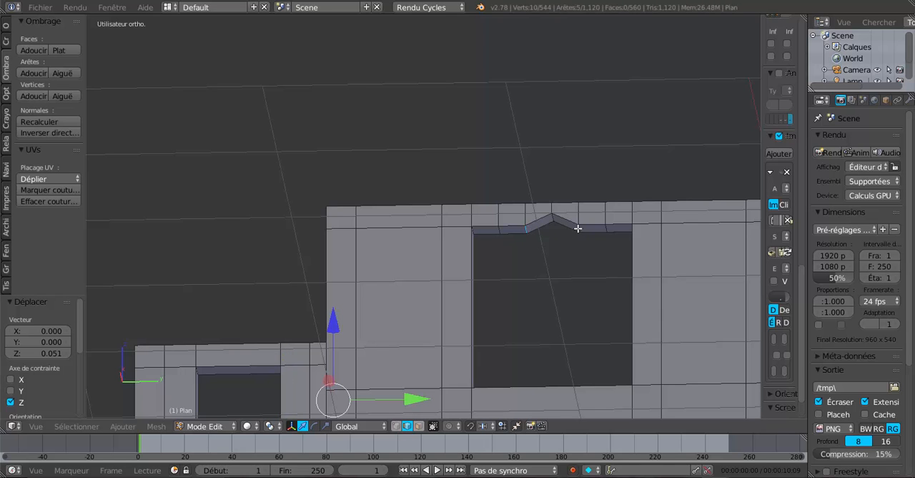
shift+right_click(578, 228)
- Add the underside lintel edges flanking the raised middle edge above the recessed front window and the door to the selection
middle_drag(435, 324, 439, 302)
shift+right_click(438, 297)
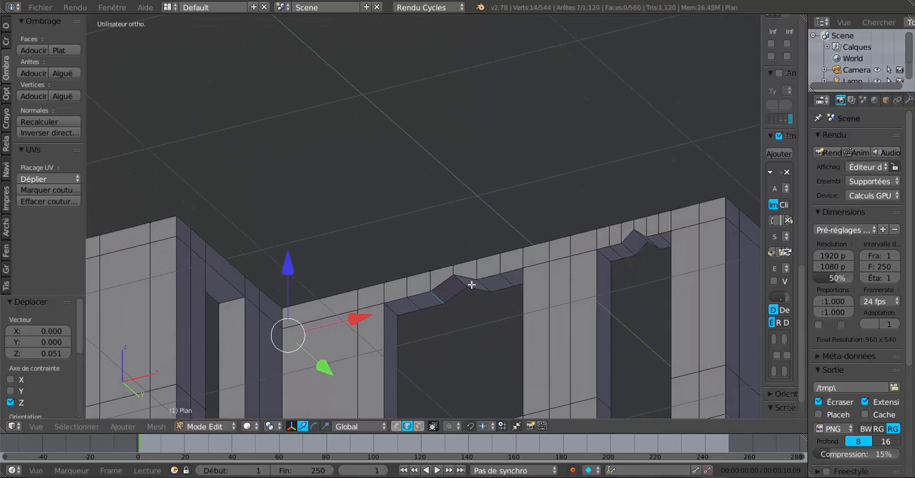
shift+right_click(486, 284)
shift+right_click(631, 249)
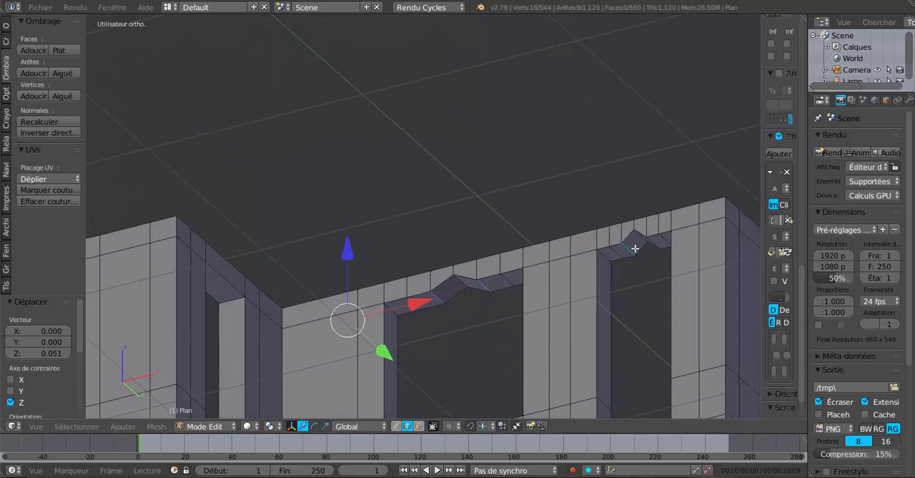
shift+right_click(653, 243)
middle_drag(651, 254, 569, 319)
shift+right_click(467, 284)
shift+right_click(479, 274)
- Raise the ten selected flanking lintel edges 0.033 along Z and check the arches in object mode
middle_drag(514, 328, 529, 341)
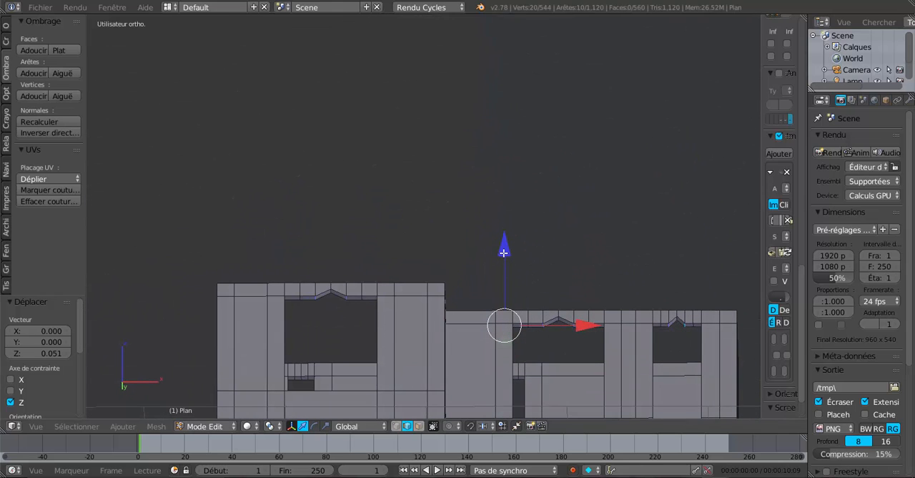
drag(504, 253, 505, 248)
middle_drag(389, 336, 387, 350)
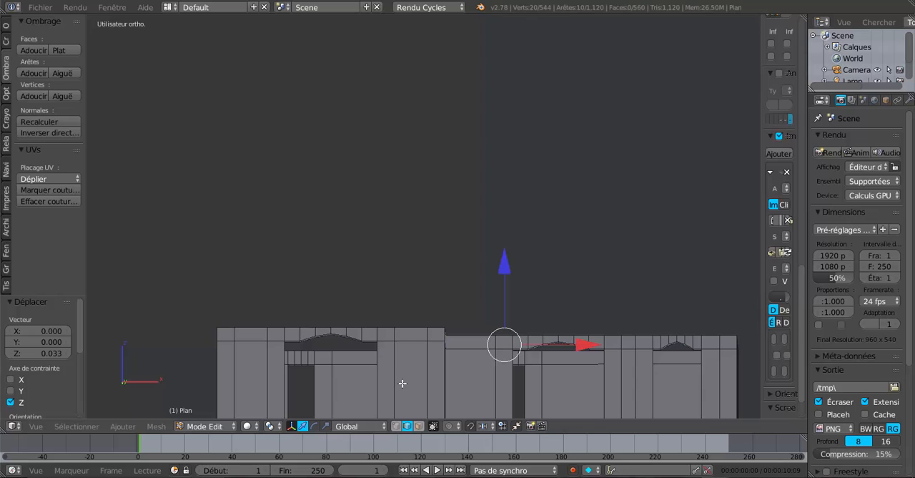
key(Tab)
mouse_move(402, 382)
middle_down()
mouse_move(417, 382)
mouse_move(356, 362)
mouse_move(412, 372)
middle_up()
key(Tab)
scroll(383, 367, up, 1)
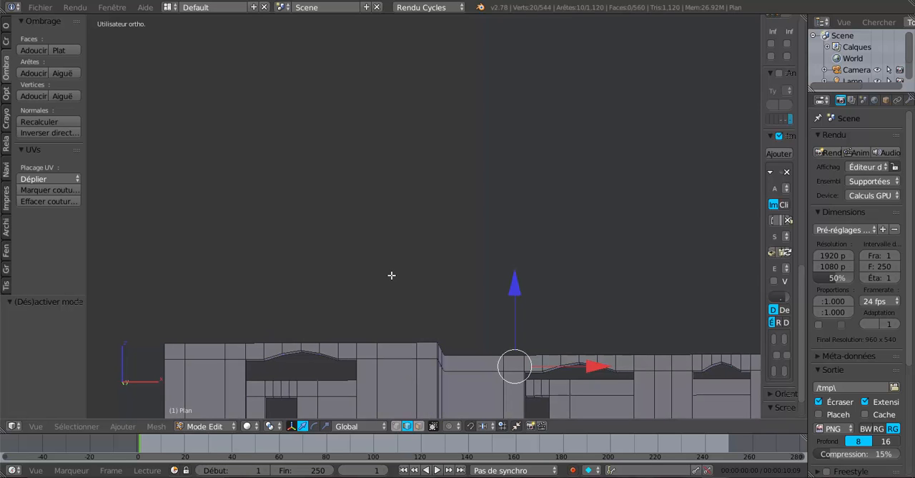
- Raise the same ten flanking edges a further 0.008 along Z in the front view
key(KP_1)
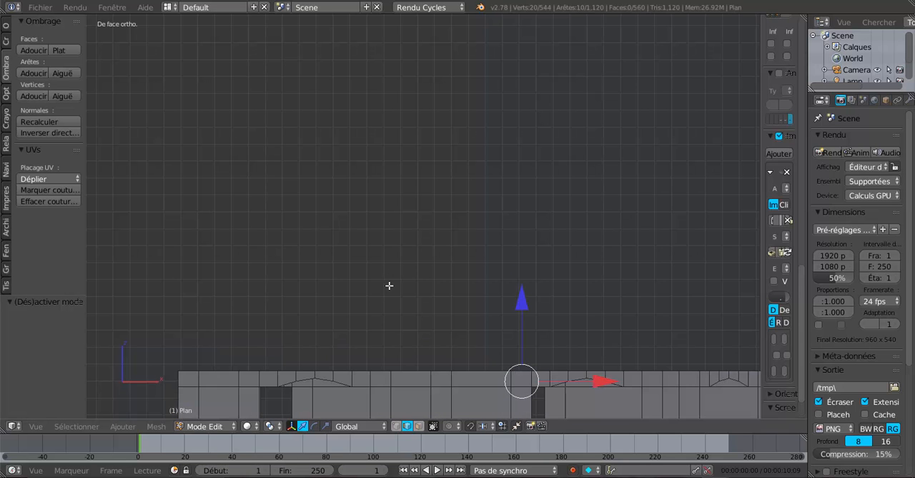
ctrl+middle_drag(393, 273, 421, 277)
shift+middle_drag(403, 319, 443, 161)
scroll(444, 161, up, 2)
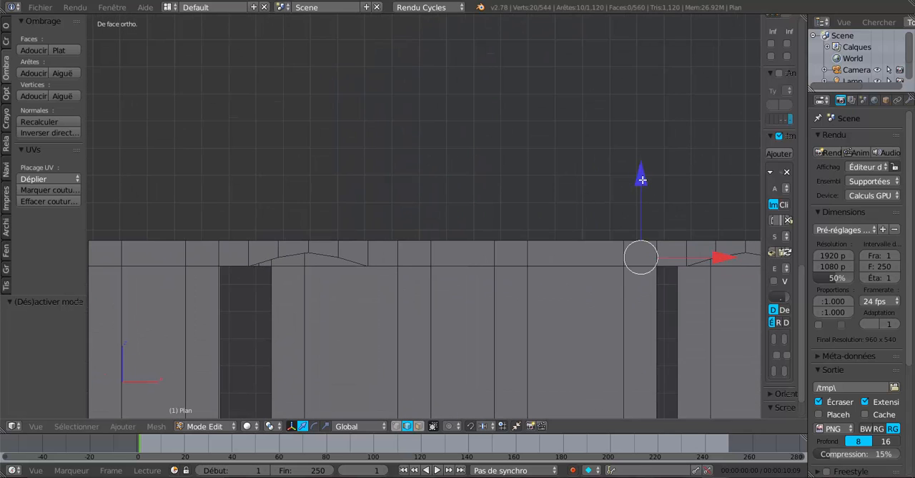
drag(641, 179, 646, 159)
- Select the unraised outer pair of underside loop-cut edges above the projecting and the recessed front windows
middle_drag(450, 292, 453, 256)
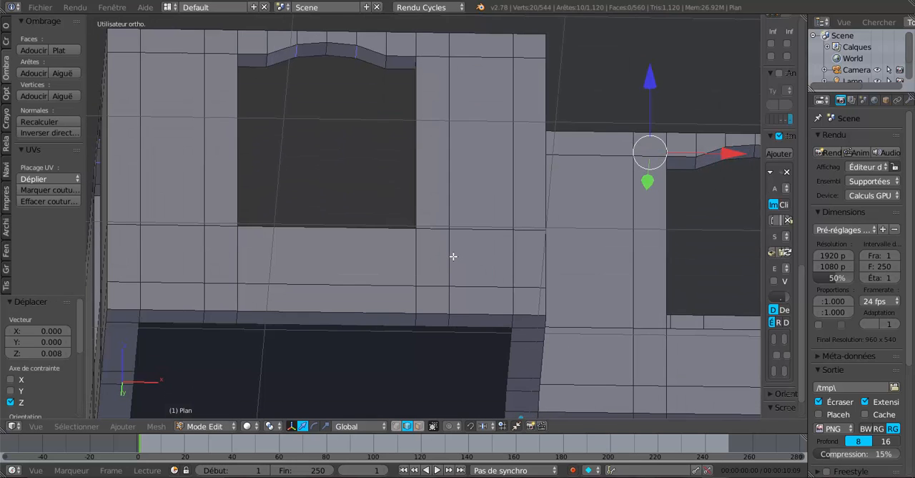
click(386, 62)
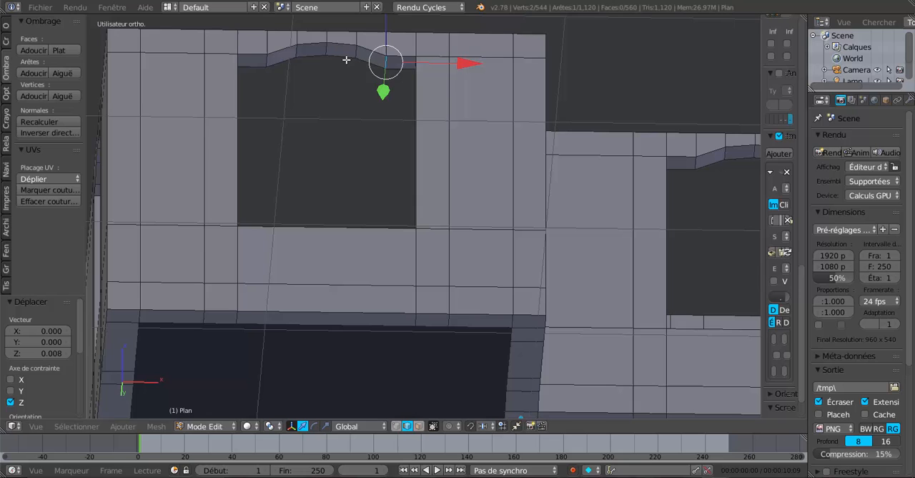
shift+right_click(269, 60)
shift+middle_drag(532, 205, 324, 204)
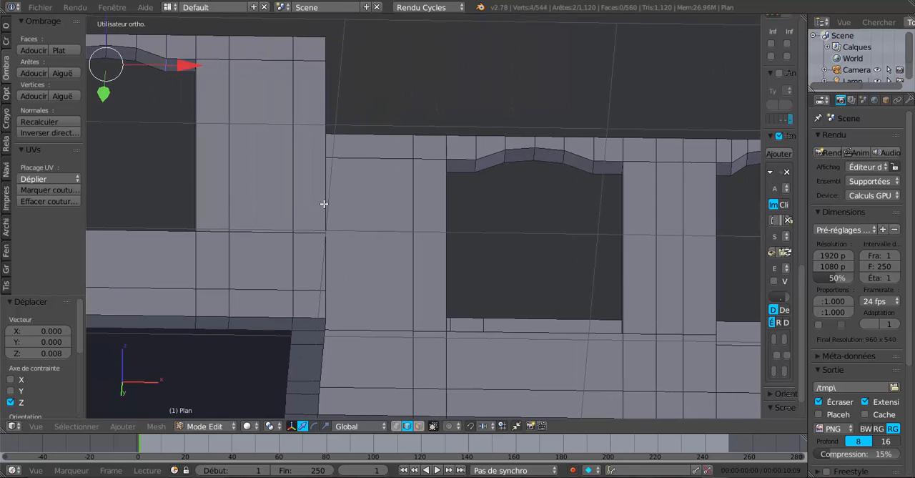
shift+right_click(478, 165)
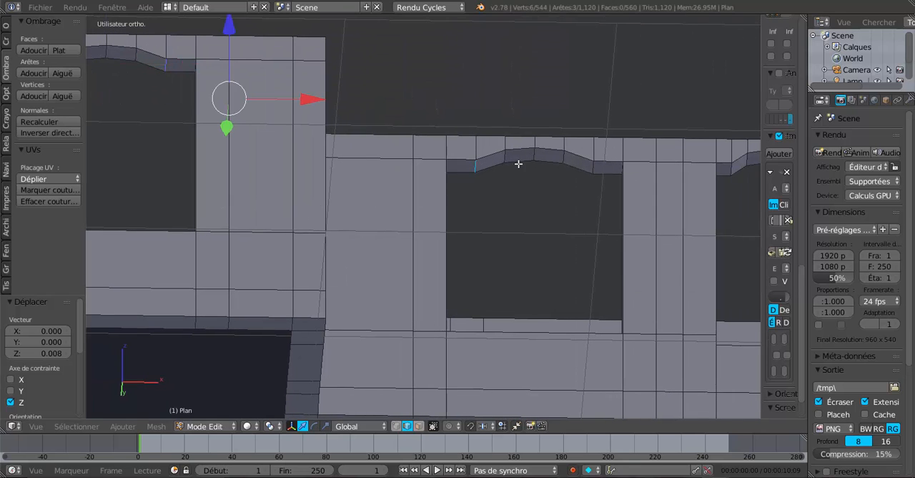
shift+right_click(595, 166)
- Add the unraised outer pair of underside lintel edges above the door and the +X side window to the selection
shift+middle_drag(580, 193, 370, 203)
shift+right_click(417, 188)
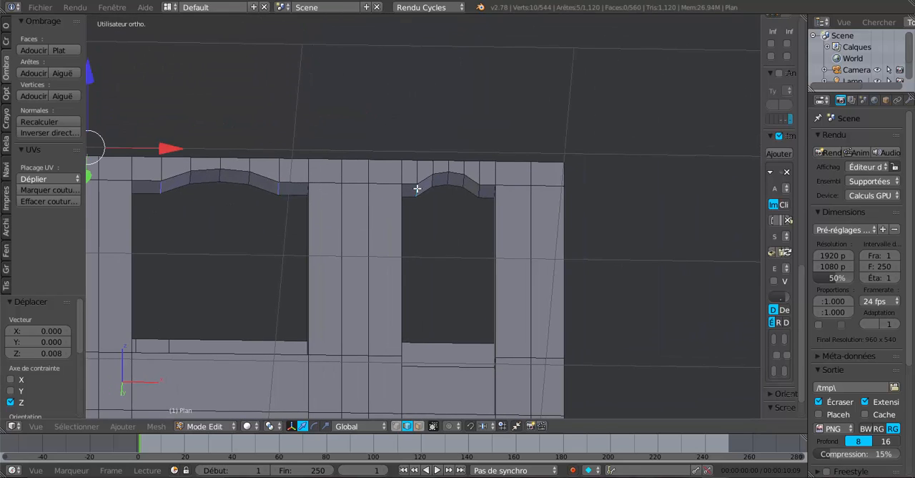
shift+right_click(479, 191)
middle_drag(566, 234, 389, 229)
shift+right_click(372, 227)
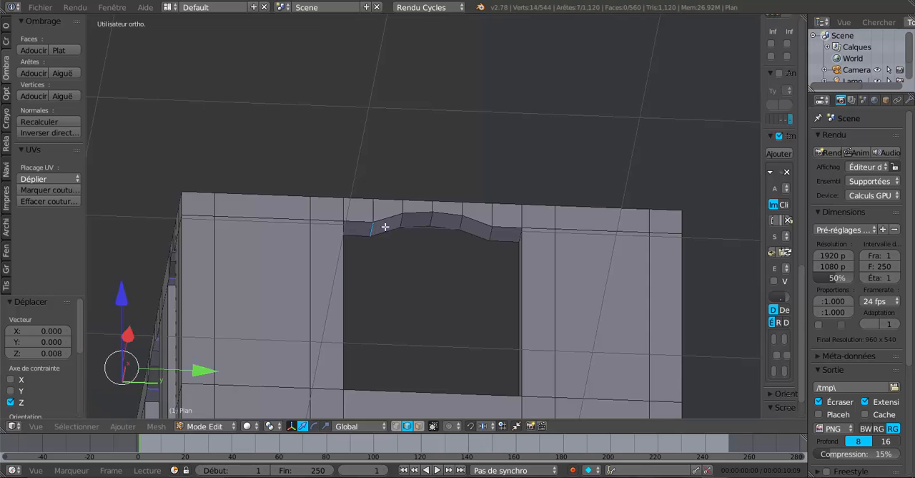
shift+right_click(493, 232)
- Add the unraised outer pair of underside lintel edges above the -X side window to the selection
middle_drag(592, 250, 412, 258)
middle_drag(504, 245, 463, 250)
middle_drag(549, 192, 524, 199)
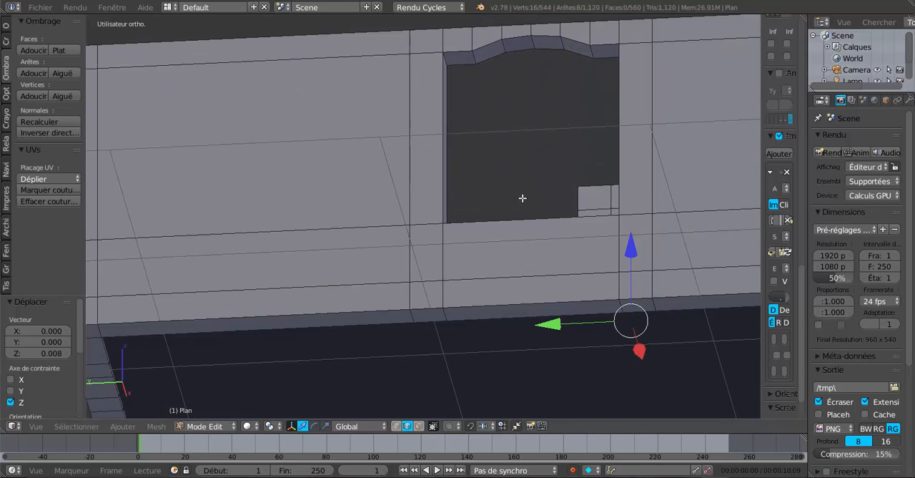
shift+right_click(475, 58)
shift+right_click(594, 52)
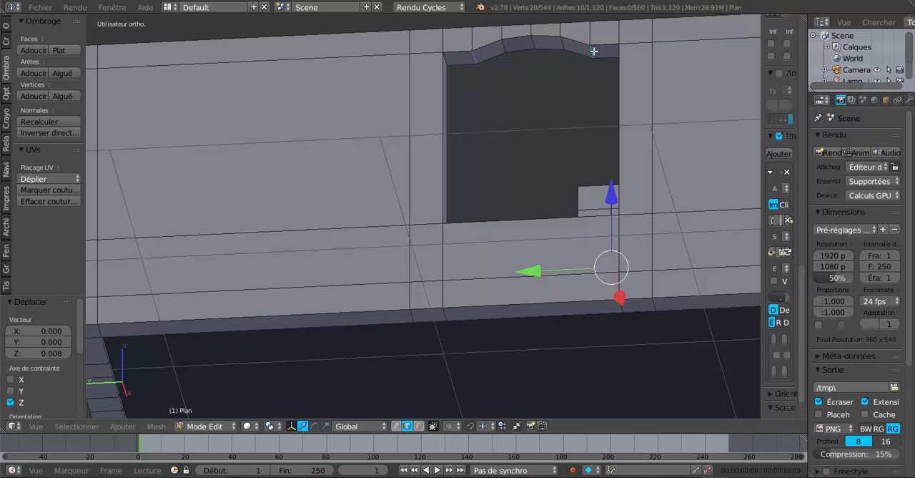
- Raise the ten selected outer lintel edges 0.027 and another 0.002 along Z, and check the arches in object mode
scroll(557, 102, down, 2)
mouse_move(552, 143)
middle_down()
mouse_move(538, 146)
mouse_move(548, 152)
middle_up()
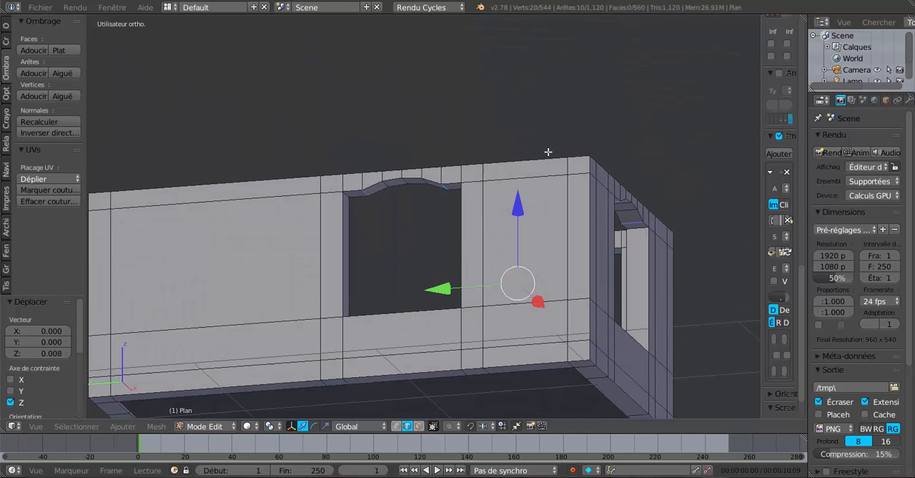
key(KP_1)
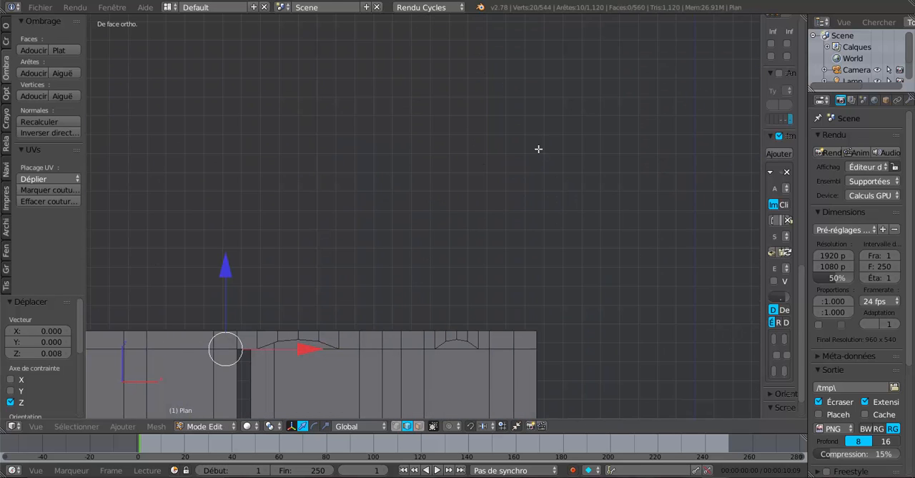
shift+middle_drag(441, 290, 568, 171)
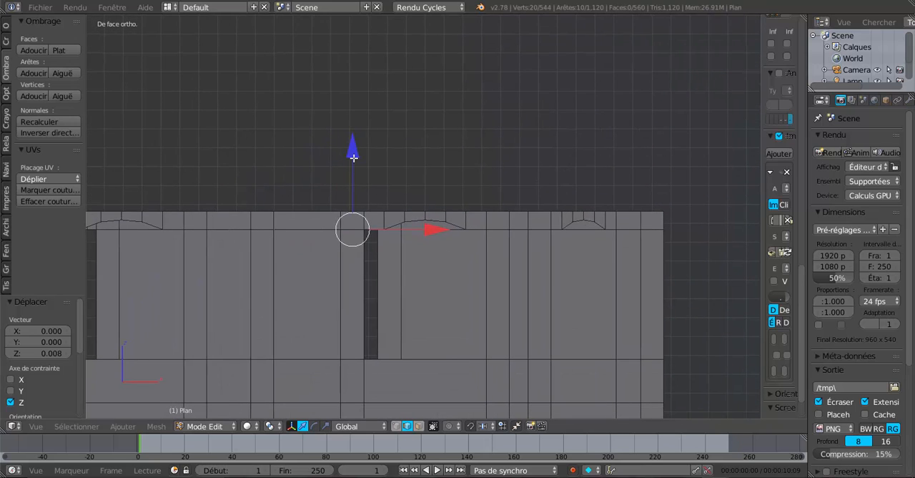
drag(353, 157, 306, 153)
scroll(356, 192, up, 3)
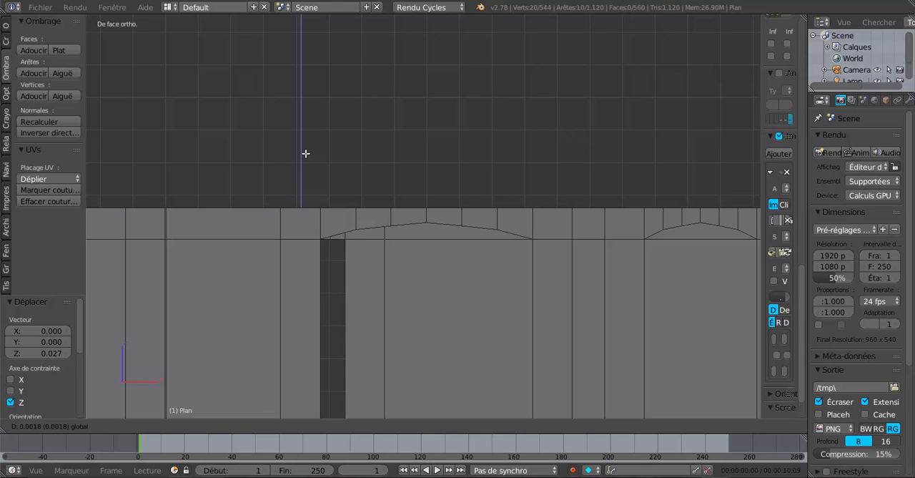
drag(306, 153, 305, 153)
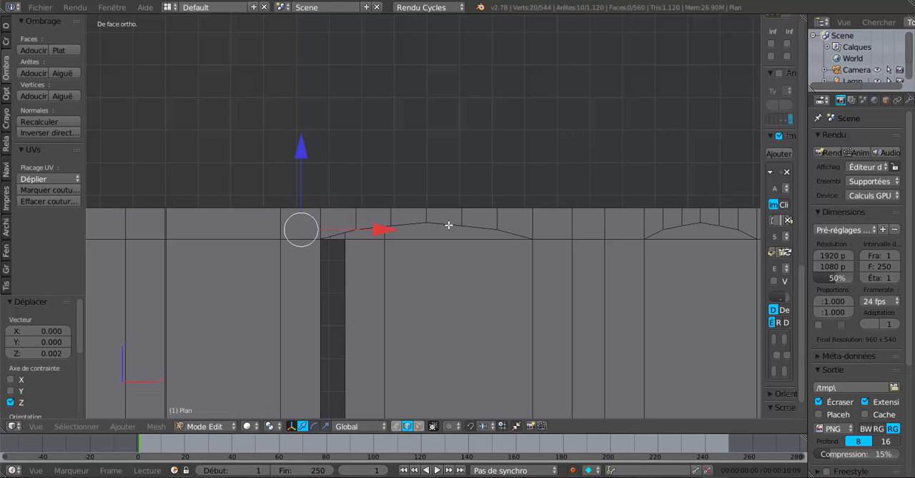
key(Tab)
scroll(453, 229, down, 3)
key(Tab)
middle_drag(465, 265, 248, 269)
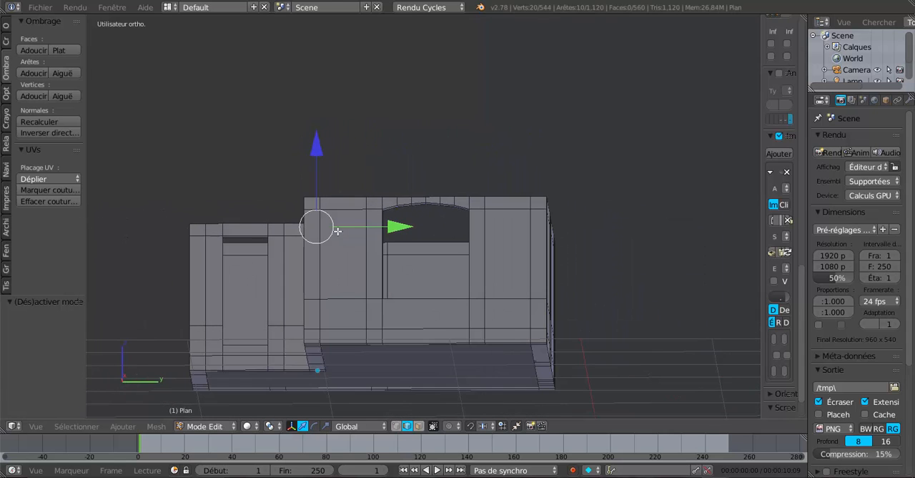
scroll(402, 224, up, 5)
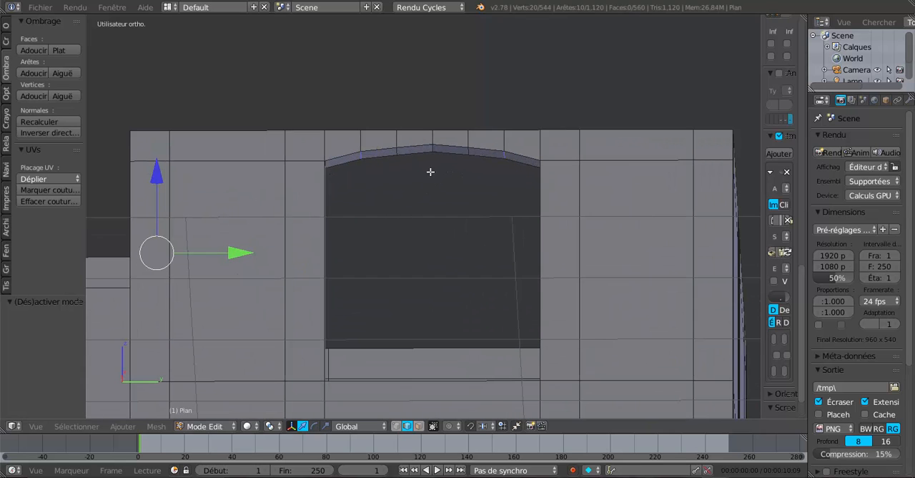
right_click(429, 149)
- Switch to vertex selection and select the seven outer-face vertices along the arch above the -X side window
middle_drag(489, 210, 179, 228)
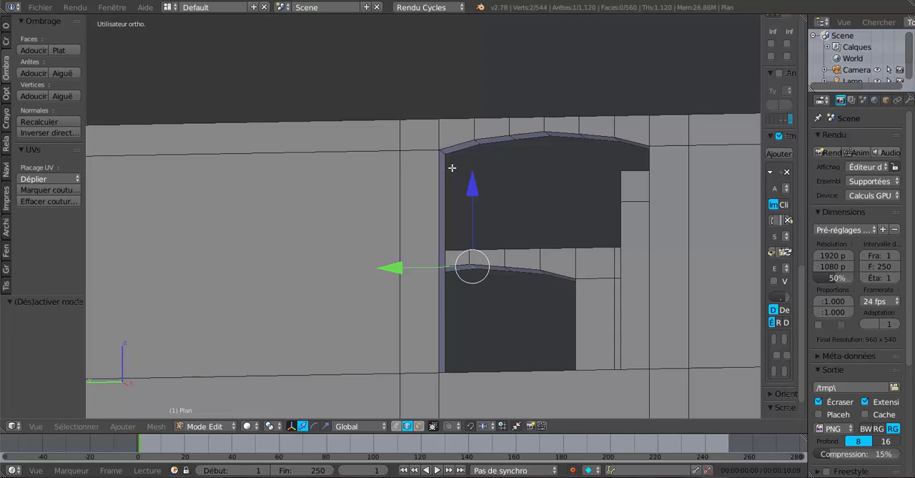
scroll(578, 185, up, 2)
shift+middle_drag(582, 176, 529, 320)
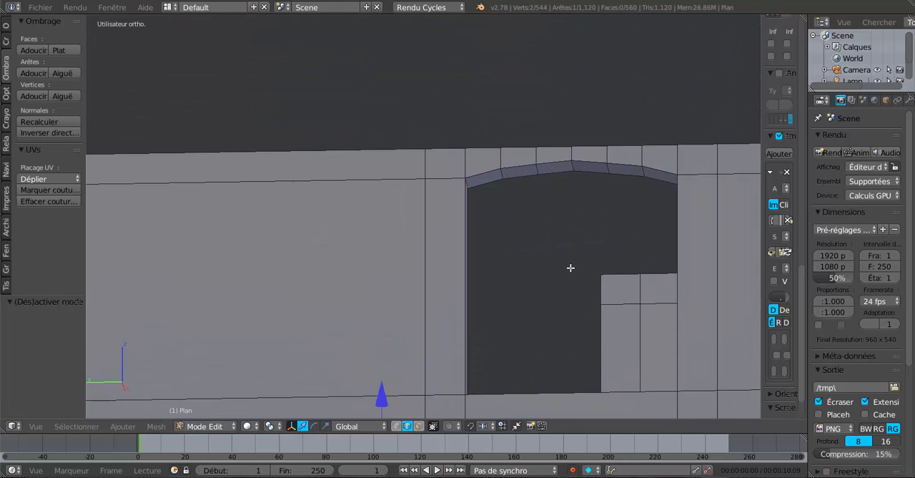
click(396, 426)
right_click(473, 175)
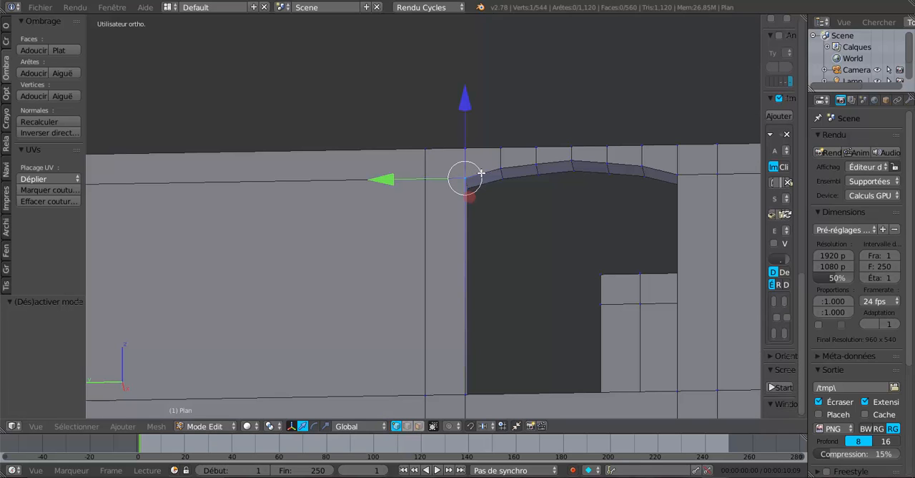
shift+right_click(503, 167)
shift+right_click(537, 165)
shift+right_click(572, 163)
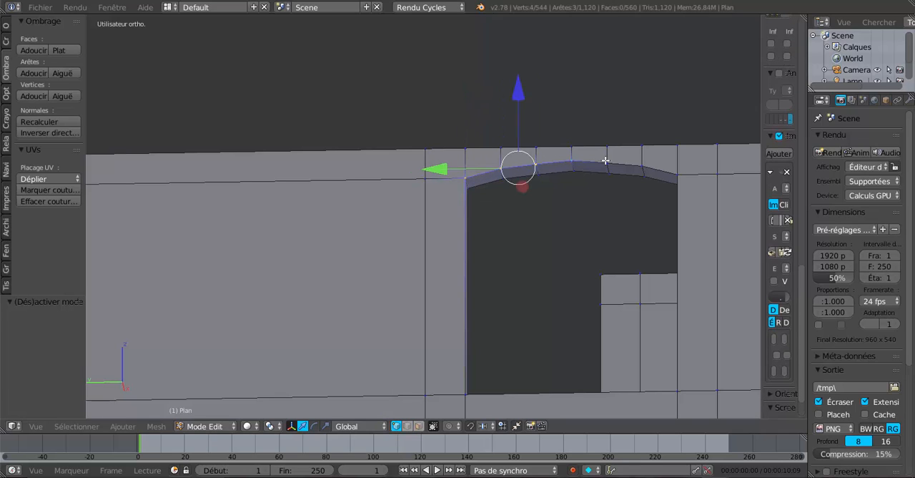
shift+right_click(608, 164)
shift+right_click(642, 167)
shift+right_click(677, 168)
middle_drag(627, 224, 669, 294)
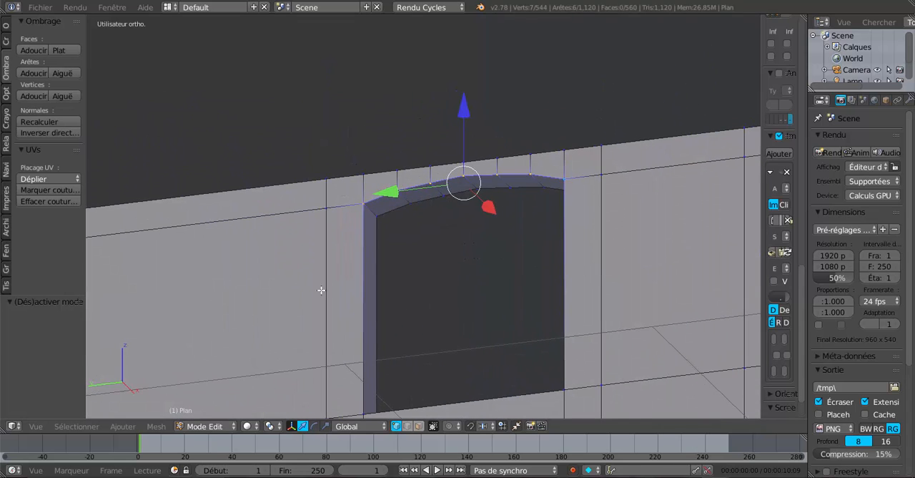
- Relax the selected outer-face vertices of the -X side window's arch with LoopTools
click(6, 27)
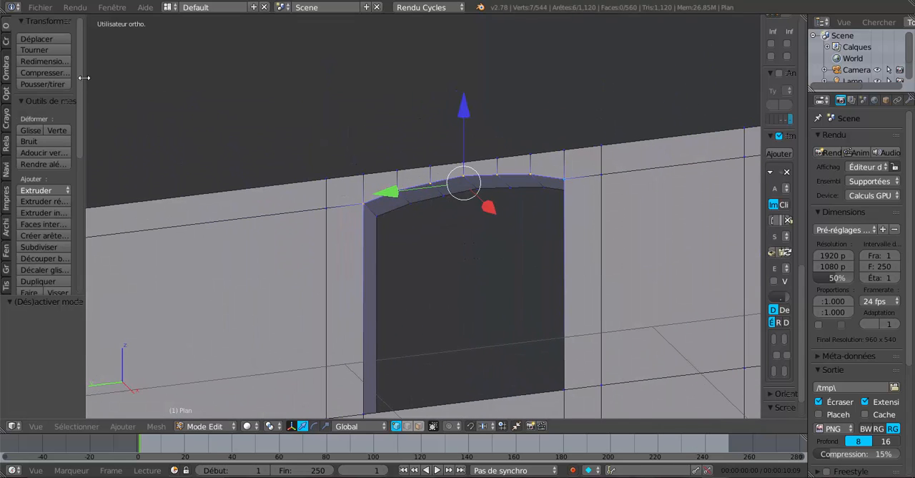
drag(81, 97, 74, 253)
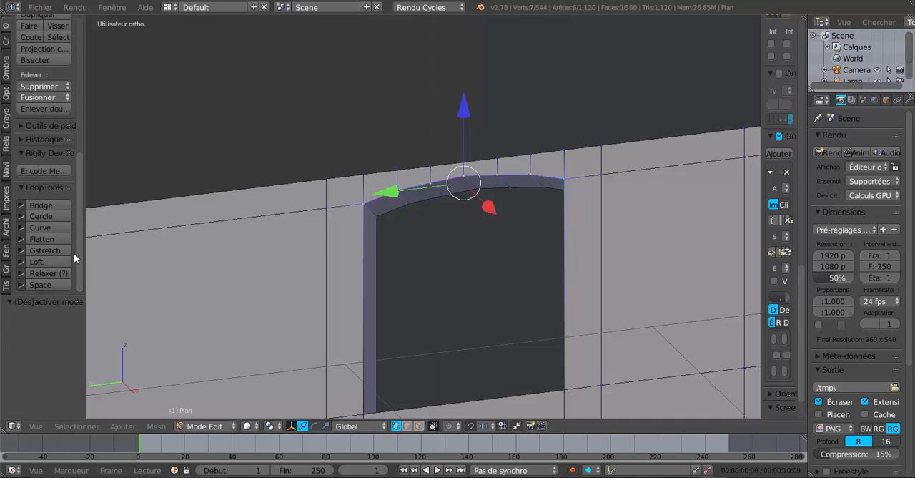
click(37, 273)
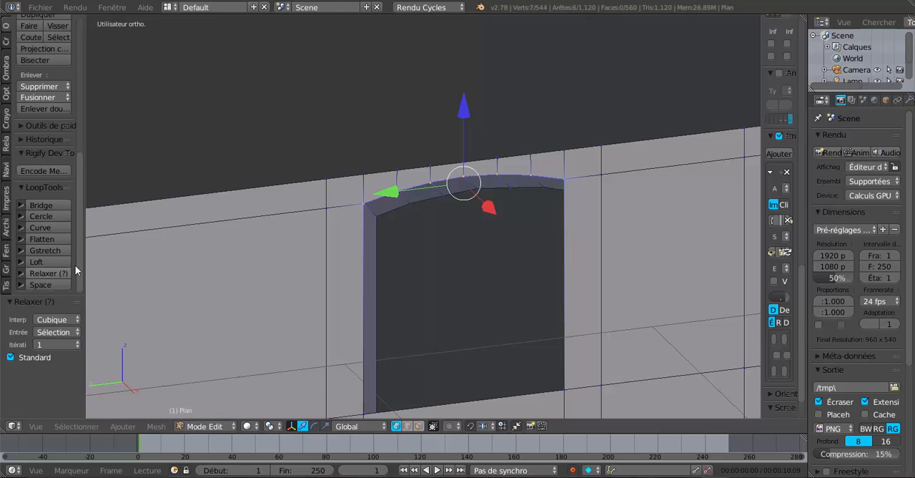
- Select the seven inner-face vertices along the -X side window's arch and relax them with LoopTools
middle_drag(507, 183, 451, 242)
right_click(612, 224)
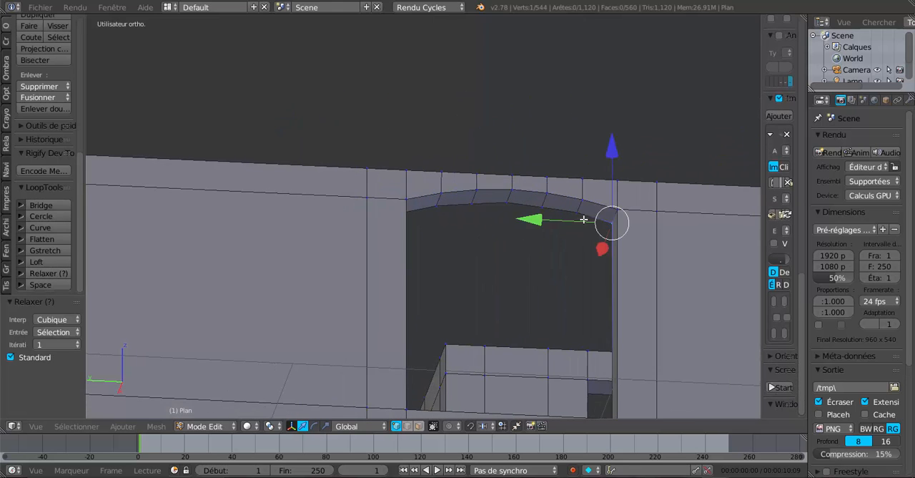
shift+right_click(577, 213)
shift+right_click(542, 208)
shift+right_click(503, 204)
shift+right_click(474, 201)
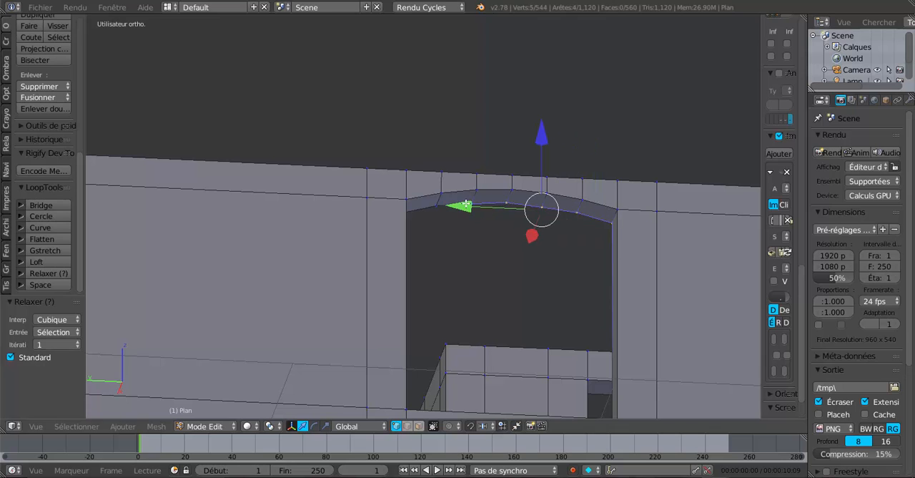
shift+right_click(440, 202)
shift+middle_drag(432, 244, 236, 275)
shift+right_click(202, 246)
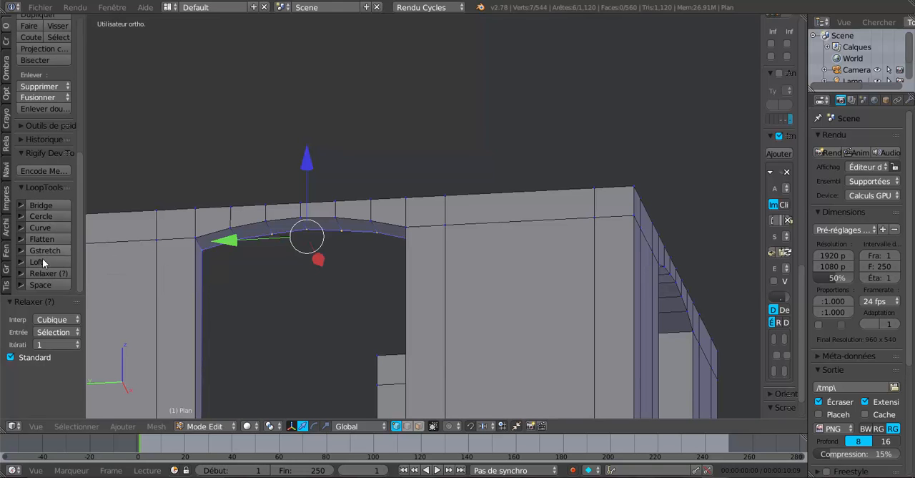
- Select the seven outer-face vertices along the arch in the projecting front wall and relax them with LoopTools
scroll(411, 265, down, 3)
middle_drag(406, 278, 347, 276)
scroll(270, 269, up, 2)
shift+middle_drag(208, 288, 399, 203)
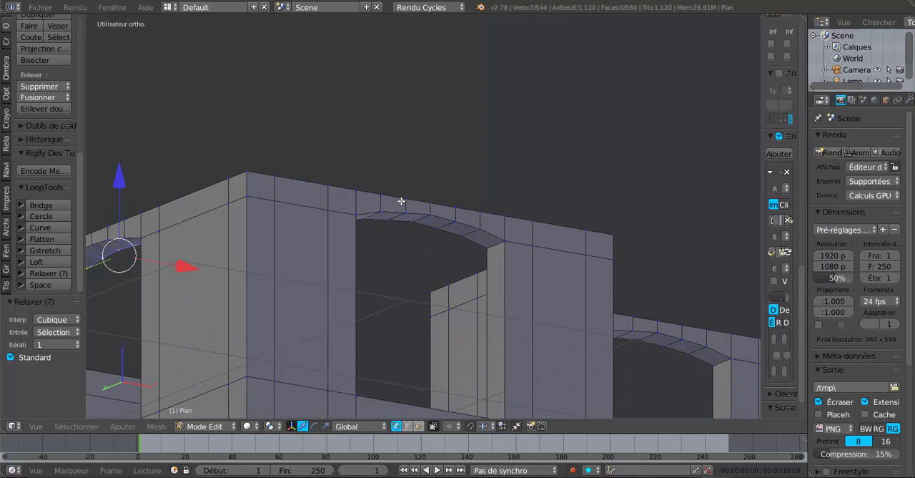
scroll(381, 211, up, 3)
right_click(307, 213)
shift+right_click(349, 209)
shift+right_click(391, 210)
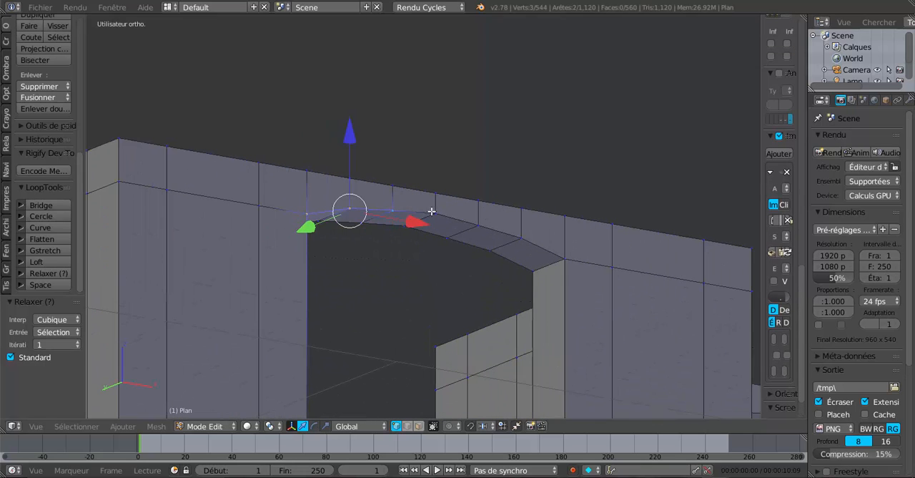
shift+right_click(435, 213)
shift+right_click(479, 224)
shift+right_click(520, 237)
shift+right_click(564, 258)
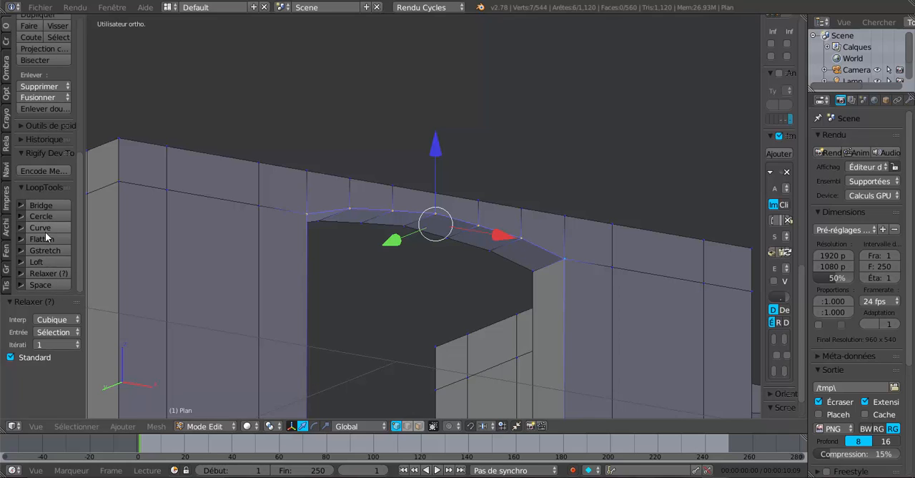
- Select the seven inner-face vertices along the arch in the projecting front wall and relax them with LoopTools
right_click(531, 271)
shift+right_click(493, 249)
shift+right_click(453, 240)
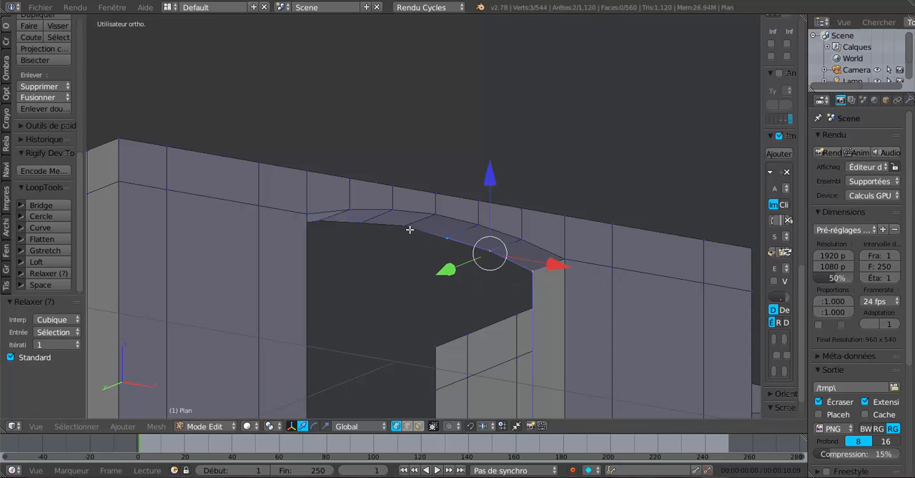
shift+right_click(409, 229)
shift+right_click(377, 227)
scroll(443, 254, down, 3)
middle_drag(391, 263, 343, 259)
shift+middle_drag(314, 250, 578, 248)
scroll(429, 253, up, 2)
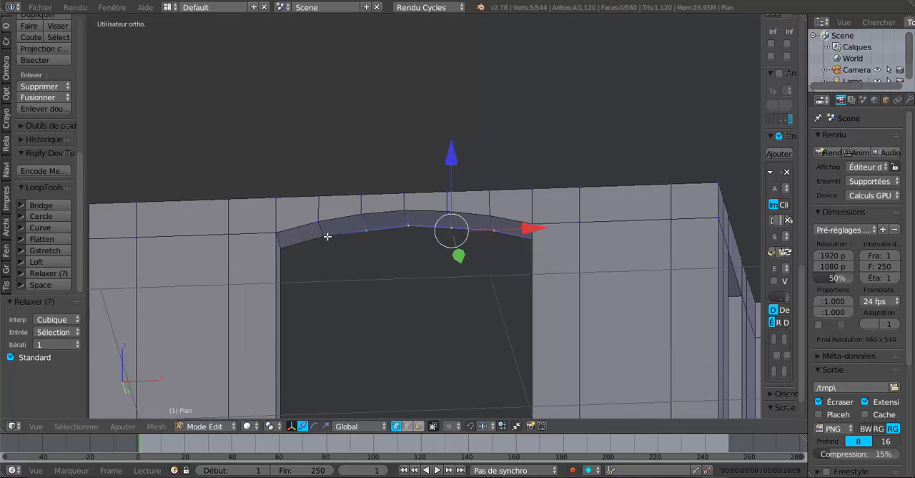
shift+right_click(324, 235)
shift+right_click(285, 246)
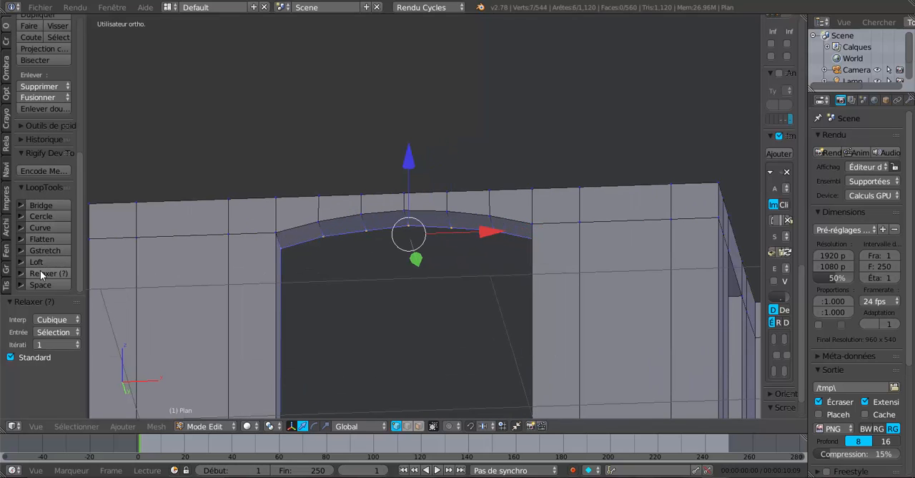
click(40, 271)
- Select the seven outer-face vertices along the wide arch in the recessed front wall and relax them with LoopTools
scroll(282, 270, down, 4)
middle_drag(364, 281, 342, 282)
right_click(284, 309)
shift+right_click(312, 301)
shift+right_click(340, 291)
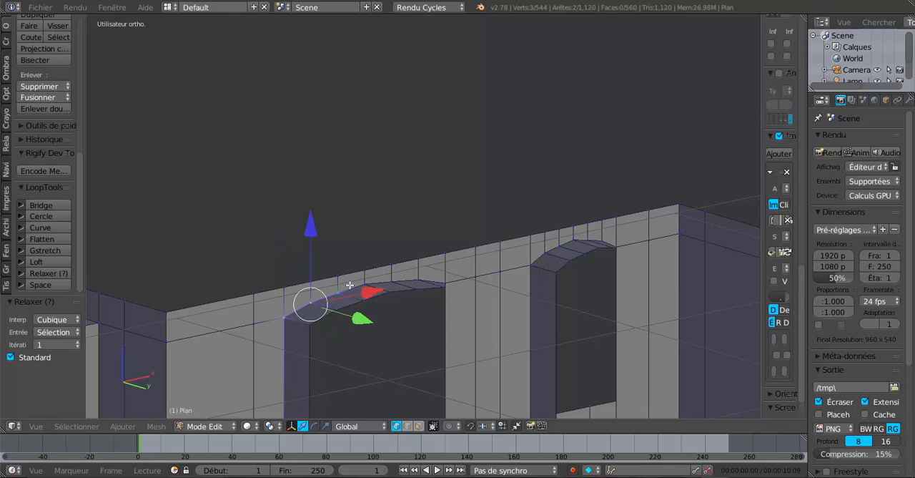
shift+right_click(369, 283)
shift+right_click(392, 281)
shift+right_click(414, 279)
shift+right_click(446, 279)
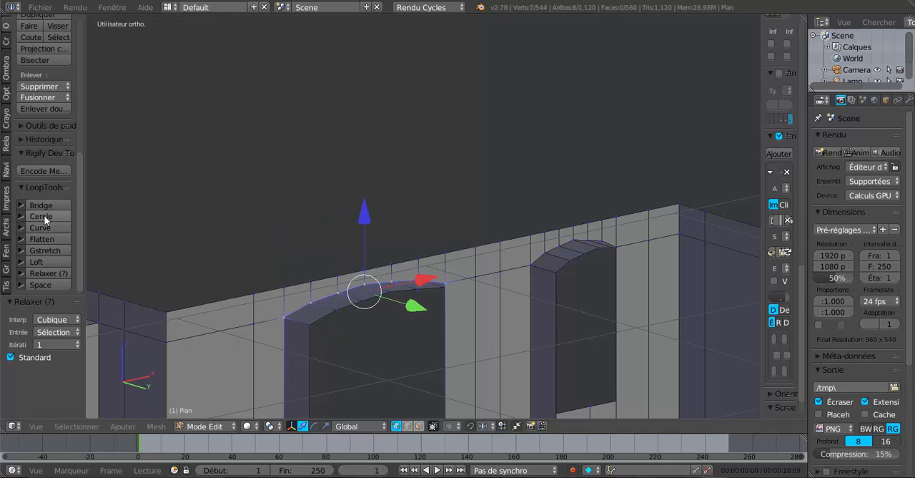
click(47, 274)
- Select the seven inner-face vertices along the wide arch in the recessed front wall and relax them with LoopTools
middle_drag(338, 291, 374, 281)
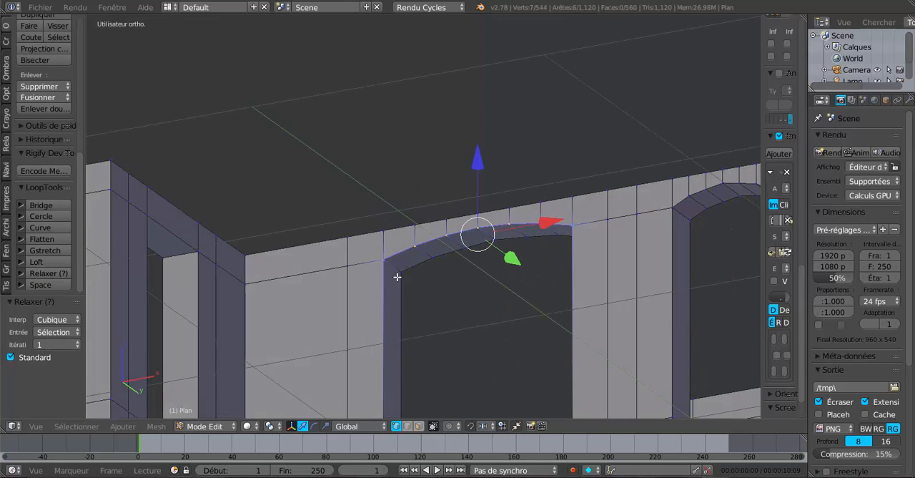
right_click(399, 275)
shift+right_click(432, 259)
shift+right_click(460, 250)
shift+right_click(489, 247)
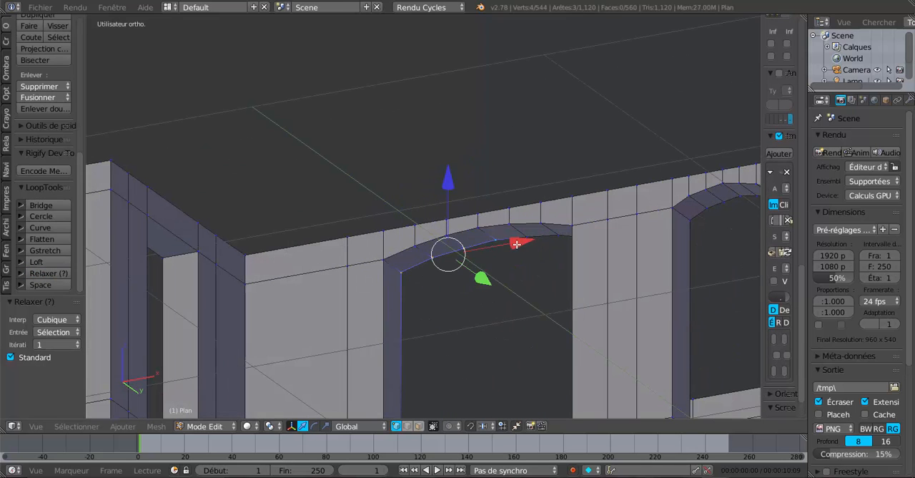
shift+right_click(517, 241)
shift+right_click(550, 241)
middle_drag(580, 235, 324, 226)
shift+right_click(575, 254)
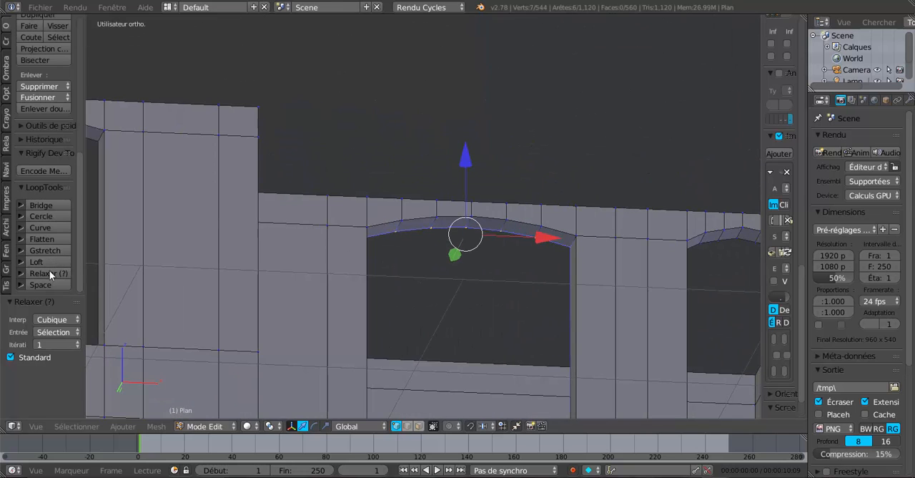
- Select the seven outer-face vertices along the narrower arch in the recessed front wall and relax them with LoopTools
middle_drag(178, 269, 548, 264)
scroll(548, 264, up, 3)
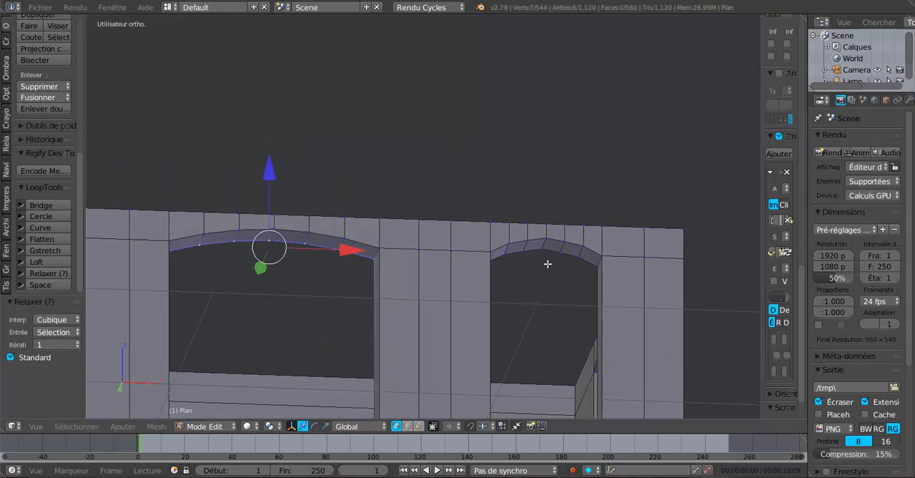
right_click(493, 249)
shift+right_click(510, 244)
shift+right_click(546, 236)
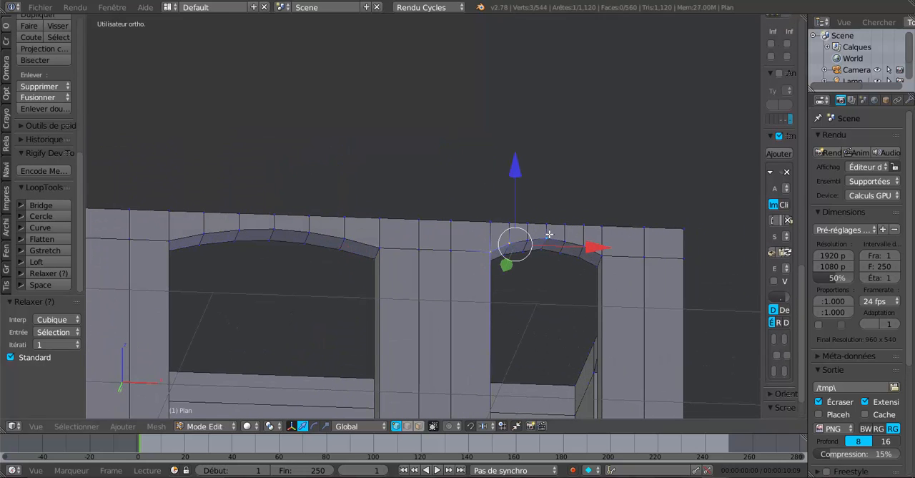
shift+right_click(564, 239)
shift+right_click(585, 244)
shift+right_click(605, 249)
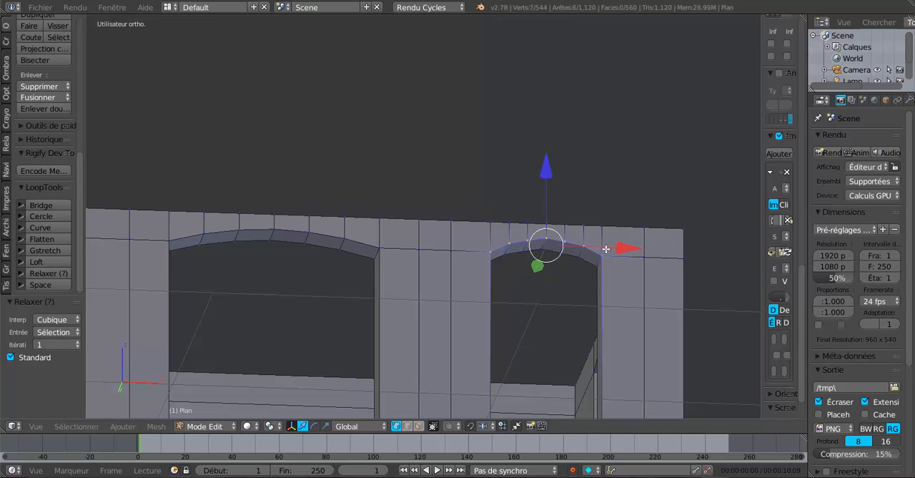
middle_drag(527, 287, 517, 287)
click(47, 275)
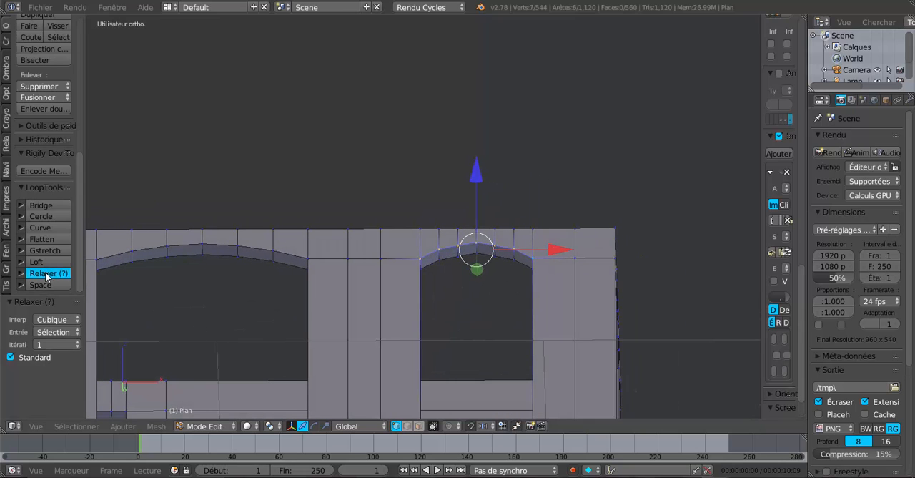
- Select the seven inner-face vertices along the narrower arch in the recessed front wall and relax them with LoopTools
middle_drag(441, 287, 418, 280)
right_click(363, 257)
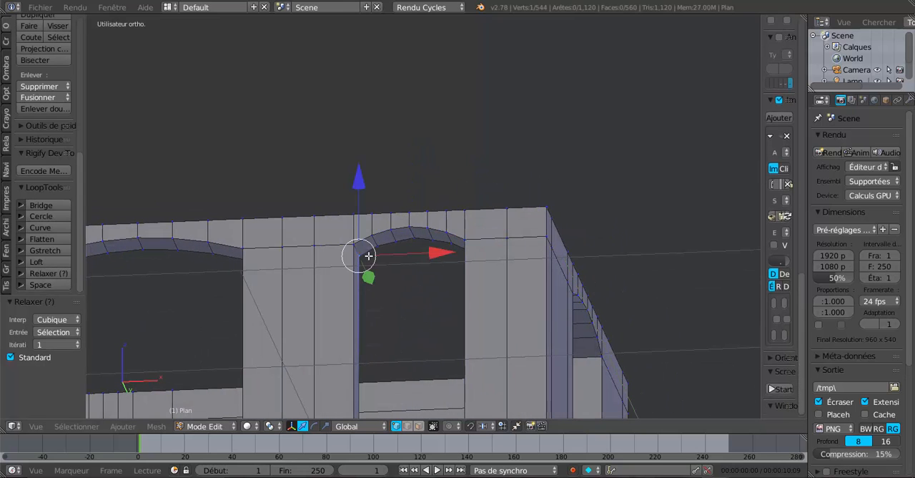
shift+right_click(378, 248)
shift+right_click(392, 242)
shift+right_click(406, 237)
shift+right_click(422, 236)
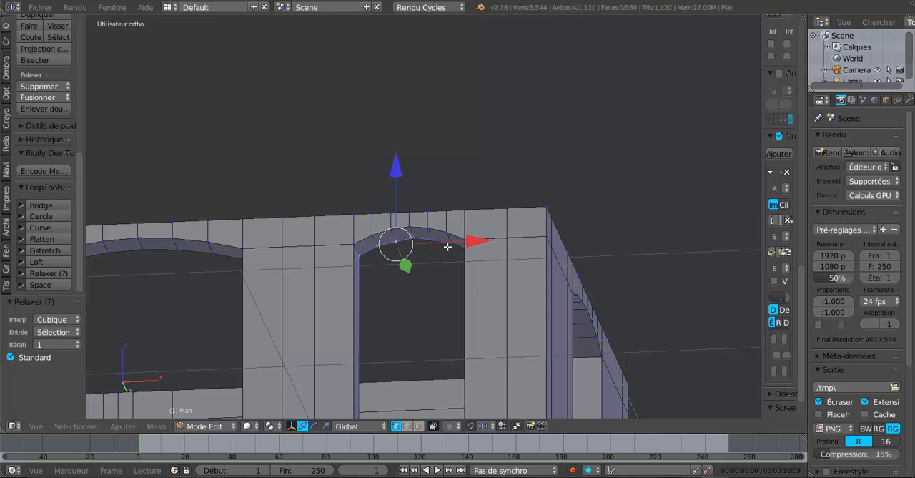
shift+right_click(439, 240)
mouse_move(449, 264)
middle_down()
mouse_move(534, 275)
mouse_move(447, 279)
middle_up()
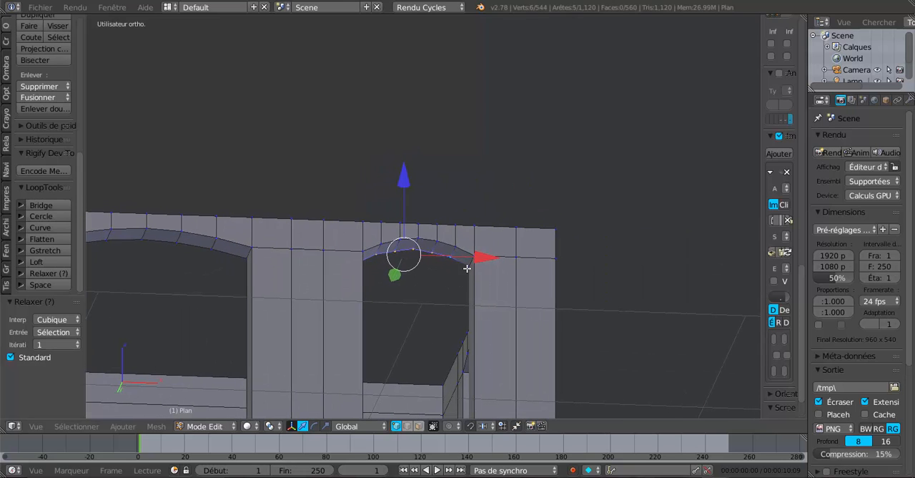
shift+right_click(467, 268)
- Select the seven outer-face vertices along the arch above the +X side window and relax them with LoopTools
middle_drag(386, 307, 316, 312)
scroll(315, 313, up, 2)
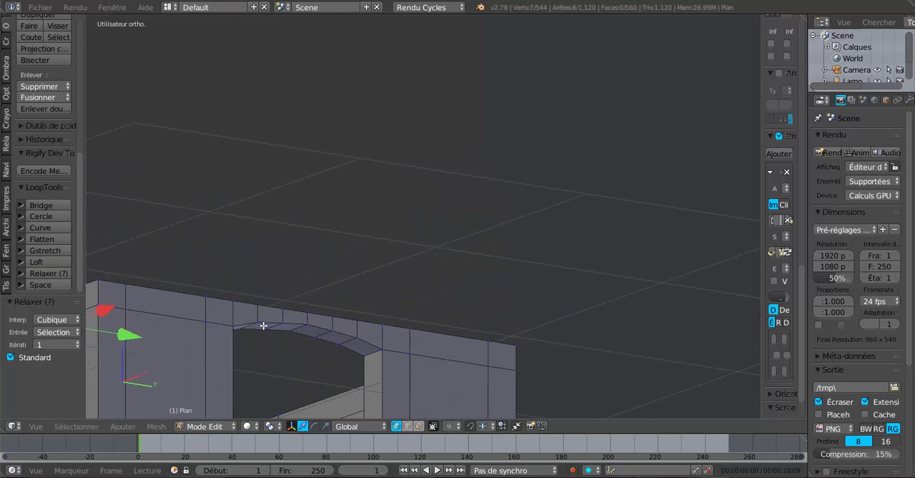
right_click(238, 319)
shift+right_click(256, 319)
shift+right_click(283, 320)
shift+right_click(308, 324)
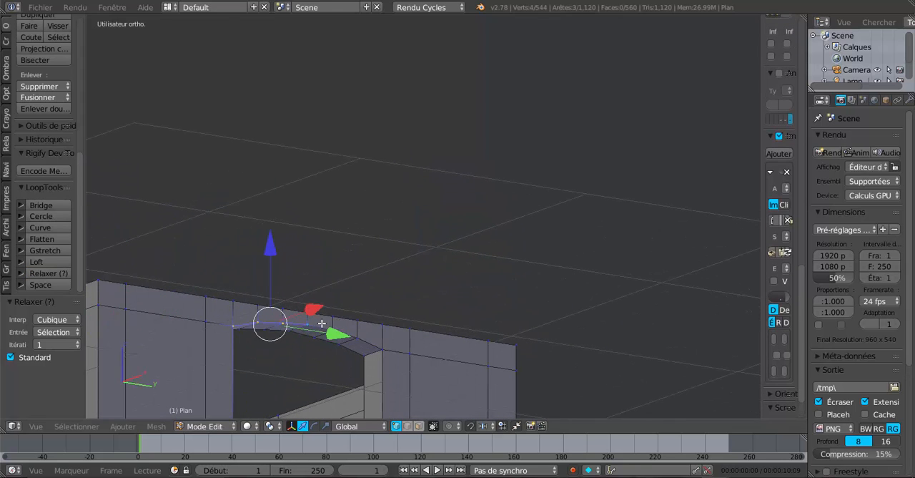
shift+right_click(334, 326)
shift+right_click(338, 322)
shift+right_click(335, 323)
shift+right_click(354, 330)
scroll(354, 331, up, 2)
shift+middle_drag(361, 319, 450, 173)
shift+right_click(388, 220)
shift+right_click(383, 230)
shift+right_click(453, 262)
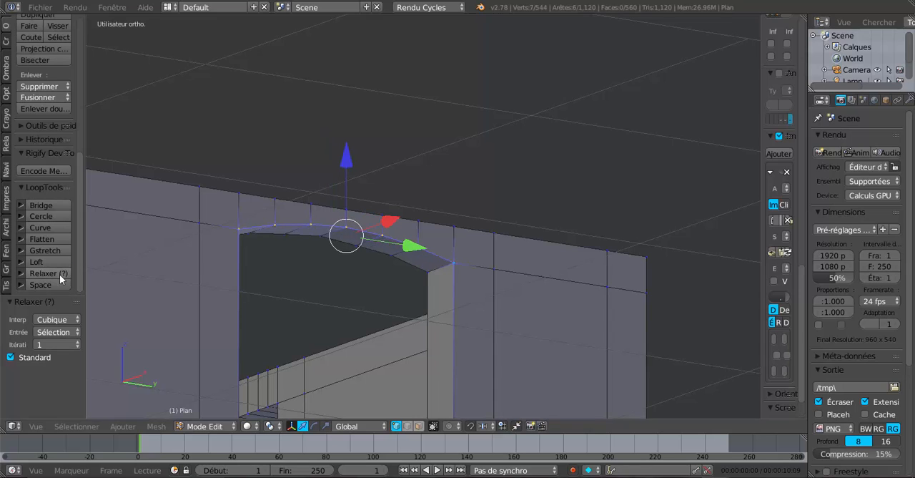
- Select the seven inner-face vertices along the arch above the +X side window and relax them with LoopTools
right_click(426, 273)
shift+right_click(390, 256)
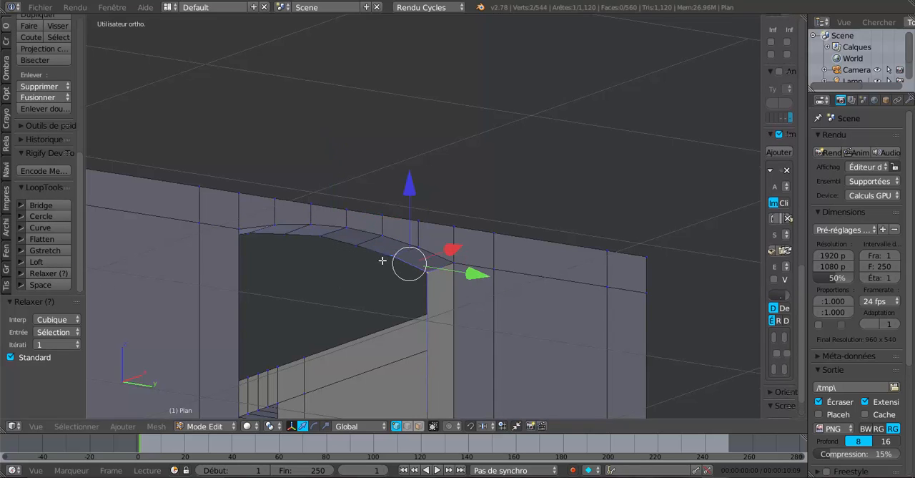
shift+right_click(361, 247)
shift+right_click(329, 241)
shift+right_click(295, 237)
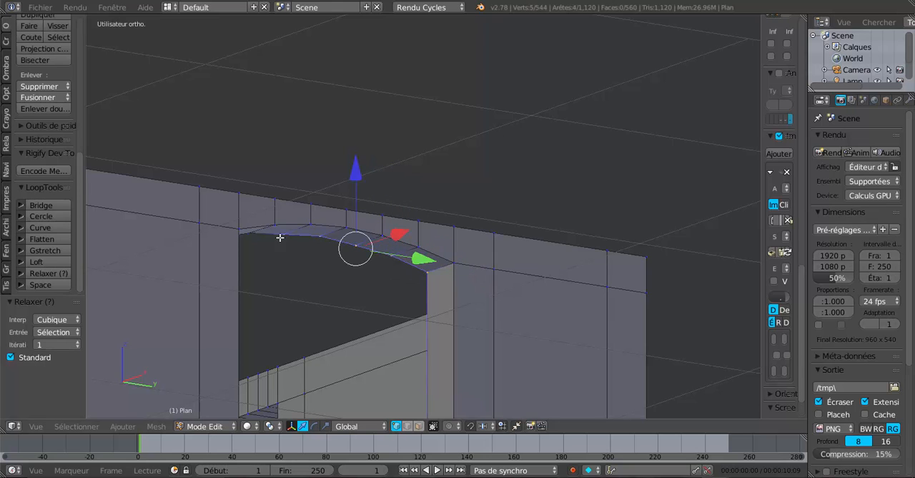
middle_drag(255, 235, 498, 237)
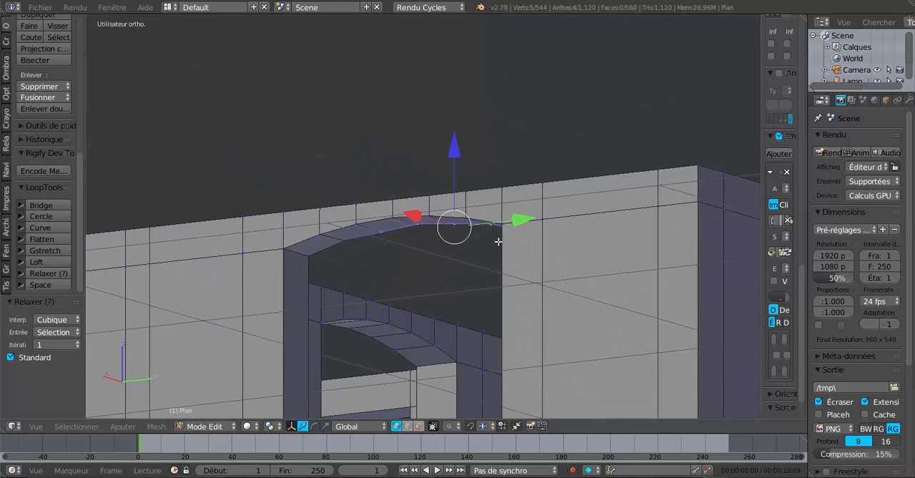
shift+right_click(350, 247)
shift+right_click(310, 259)
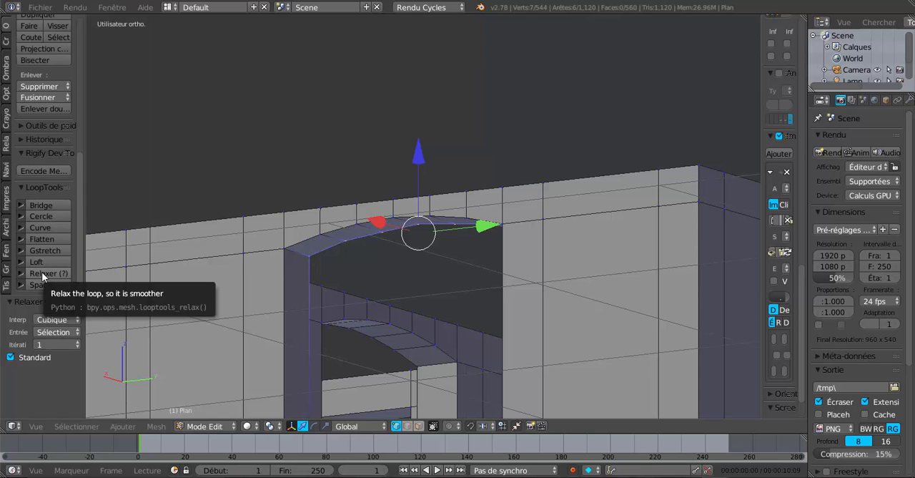
click(63, 279)
- Switch to edge selection and select the middle underside lintel edge above each of the two narrow rear-wall windows
middle_drag(433, 291, 297, 348)
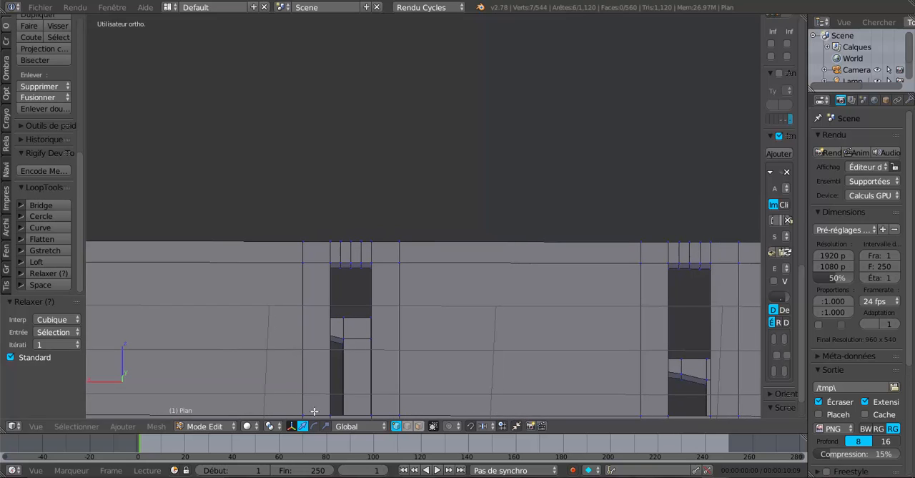
middle_drag(388, 281, 391, 272)
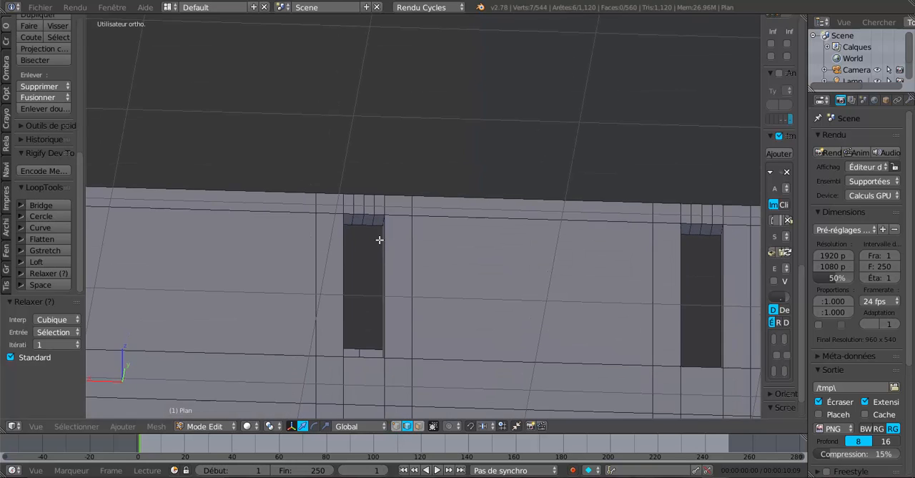
scroll(379, 241, up, 2)
right_click(337, 221)
middle_drag(525, 341, 643, 304)
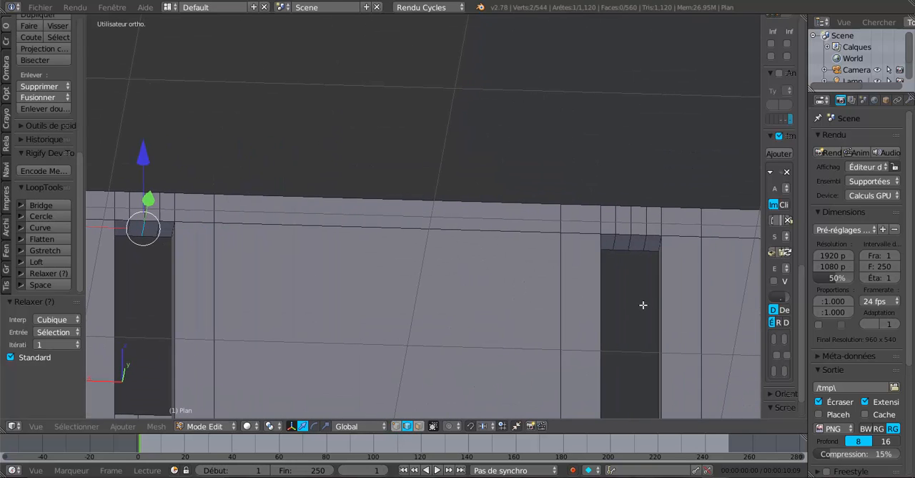
shift+right_click(627, 244)
middle_drag(627, 245, 489, 308)
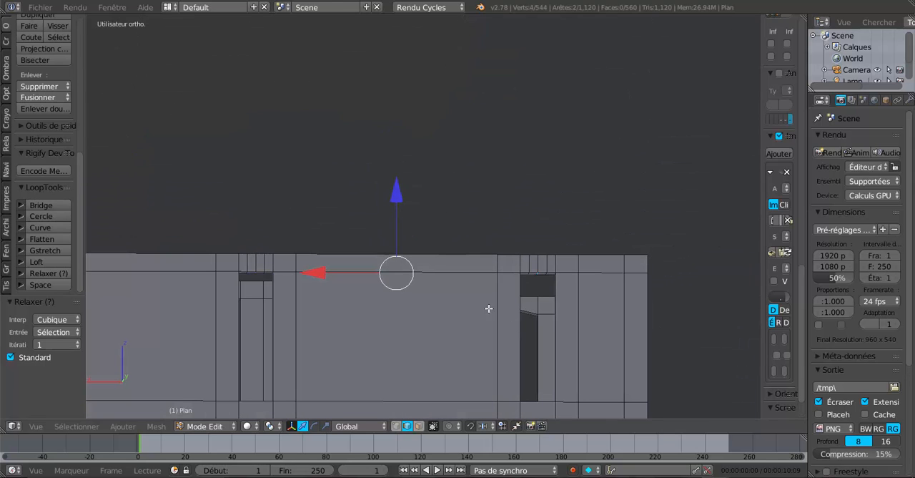
- Raise the selected middle lintel edges of the two narrow rear-wall windows about 0.036 along Z
key(g)
key(z)
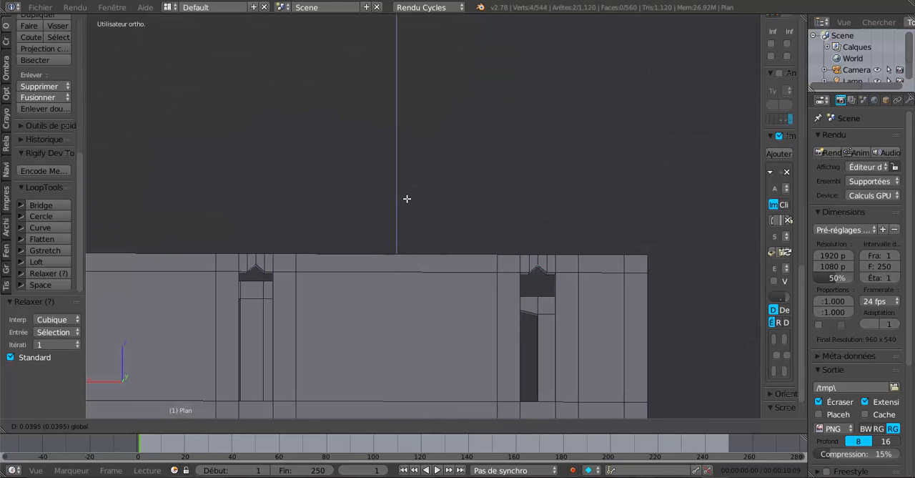
click(409, 198)
- Select the two underside lintel edges flanking the peak on each narrow rear window and raise all four about 0.026 along Z
middle_drag(439, 262, 504, 302)
scroll(504, 302, up, 3)
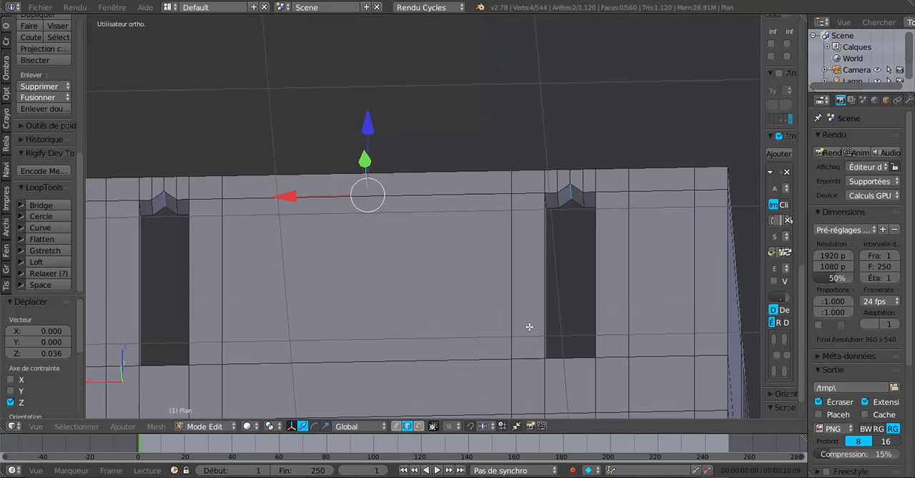
right_click(571, 238)
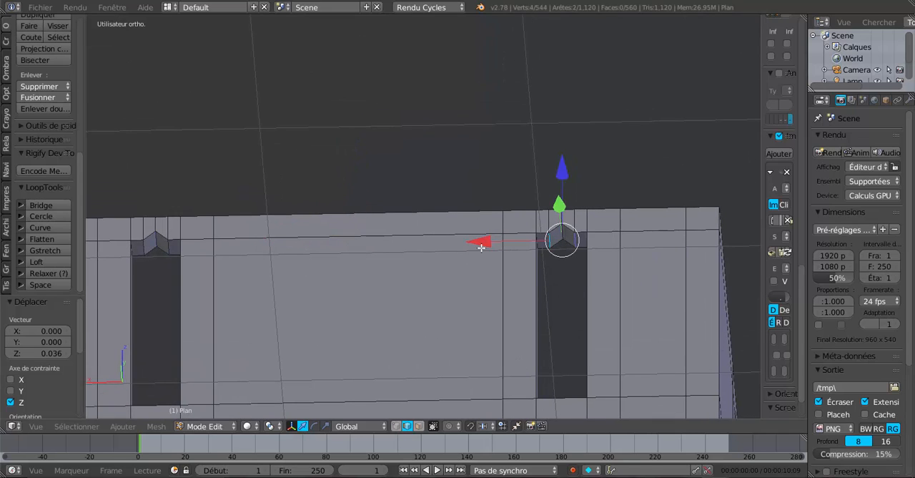
shift+right_click(163, 246)
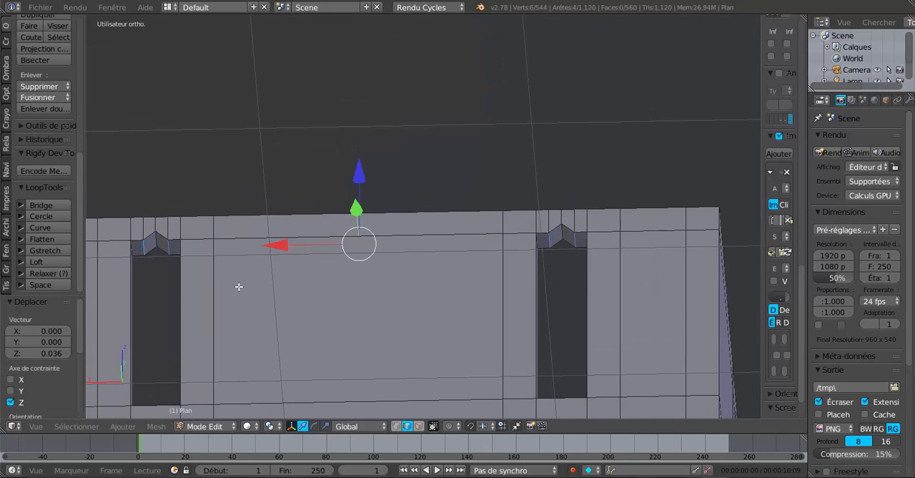
key(e)
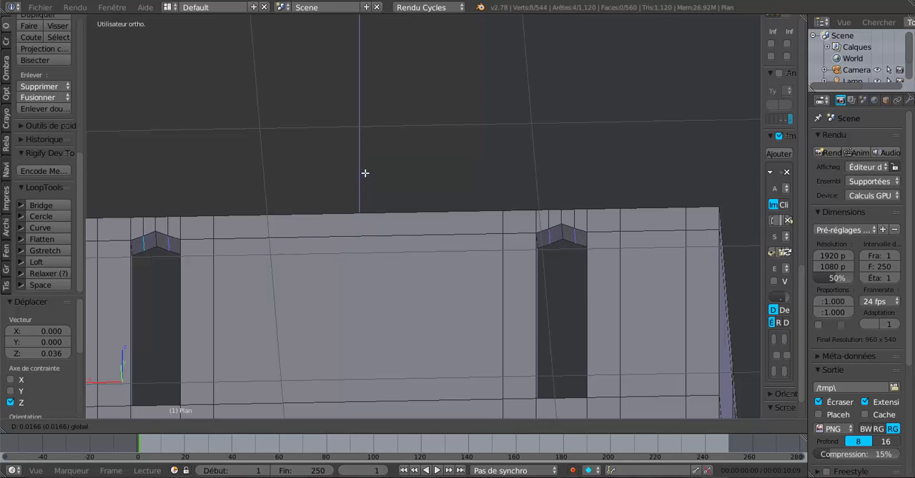
click(365, 172)
- Clear the selection and select the six inner-face edges along the arch above the projecting front wall's window
middle_drag(365, 172, 502, 285)
scroll(378, 313, up, 3)
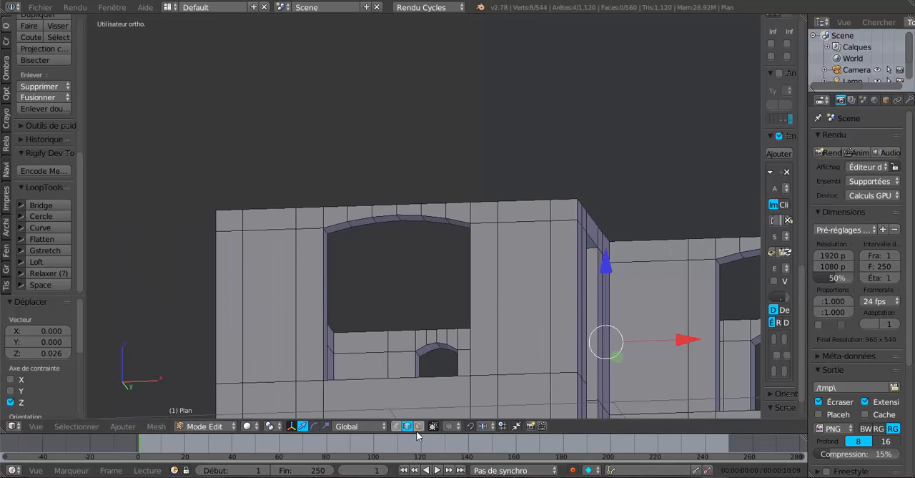
click(418, 427)
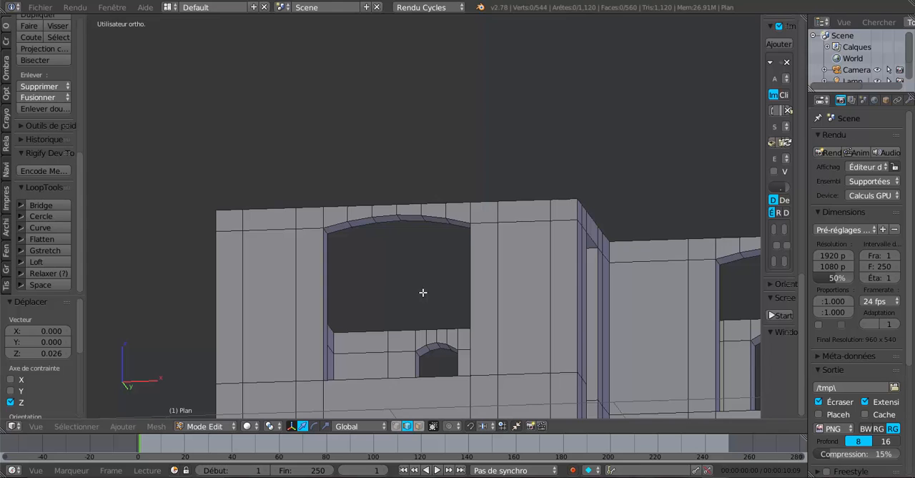
middle_drag(423, 292, 323, 236)
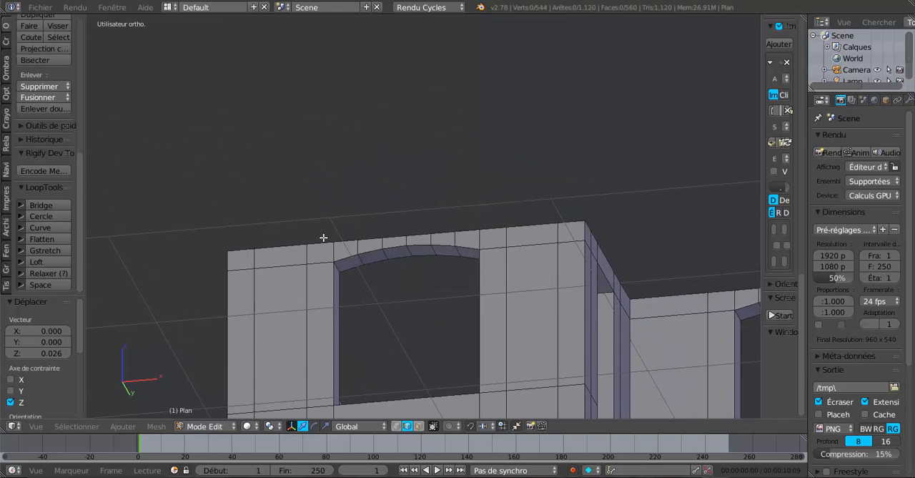
right_click(359, 272)
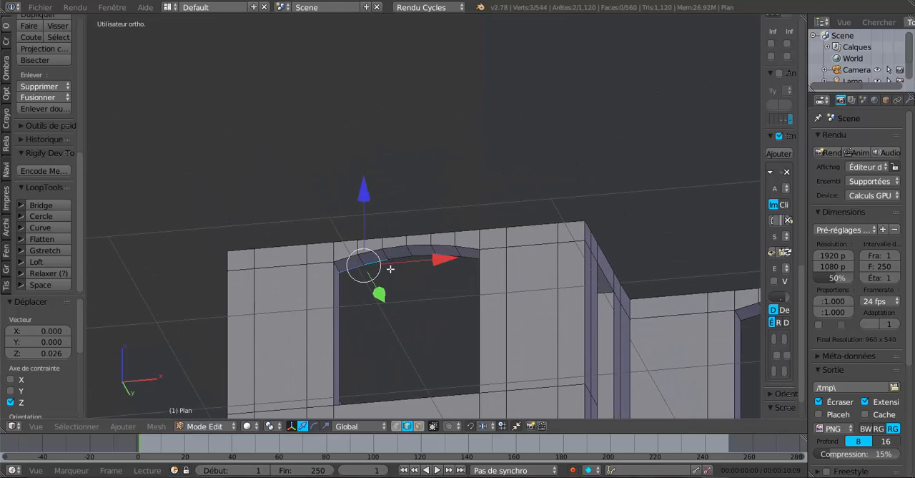
shift+right_click(419, 260)
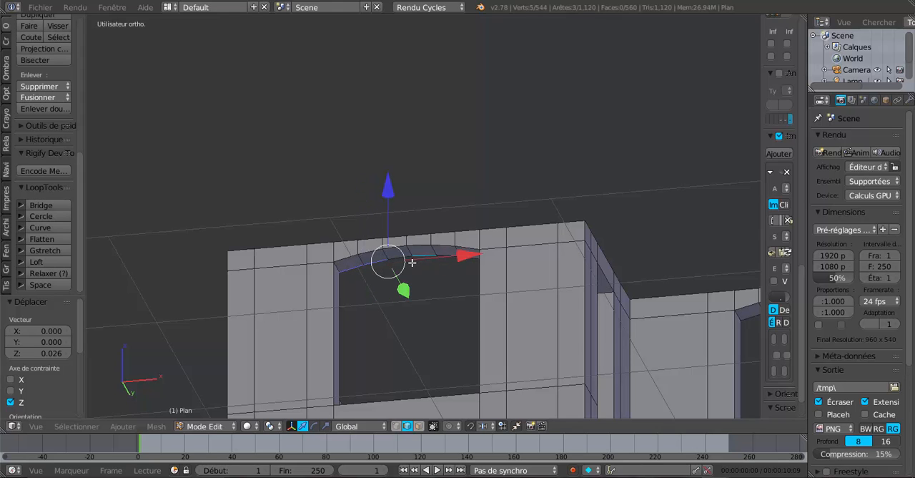
shift+right_click(438, 265)
scroll(430, 286, down, 2)
middle_drag(430, 287, 400, 329)
scroll(442, 297, up, 2)
shift+right_click(435, 299)
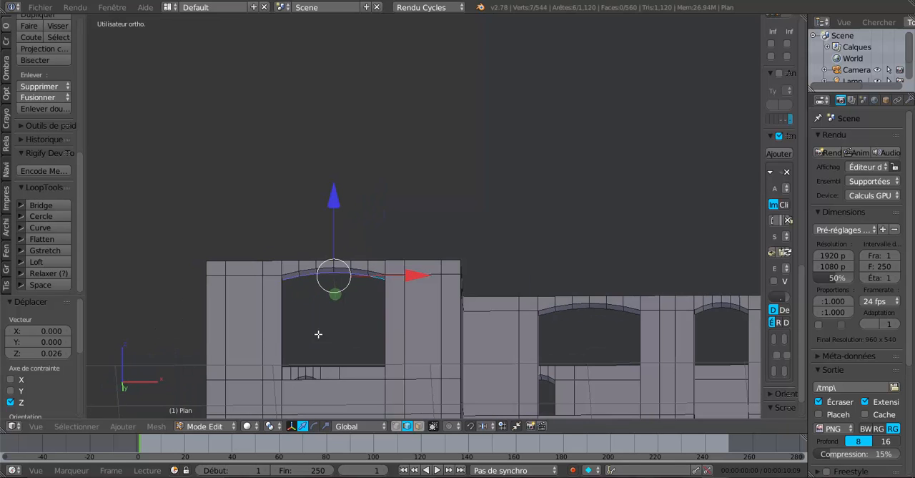
- Add the six inner-face edges along the wide arch in the recessed front wall to the selection
shift+right_click(551, 319)
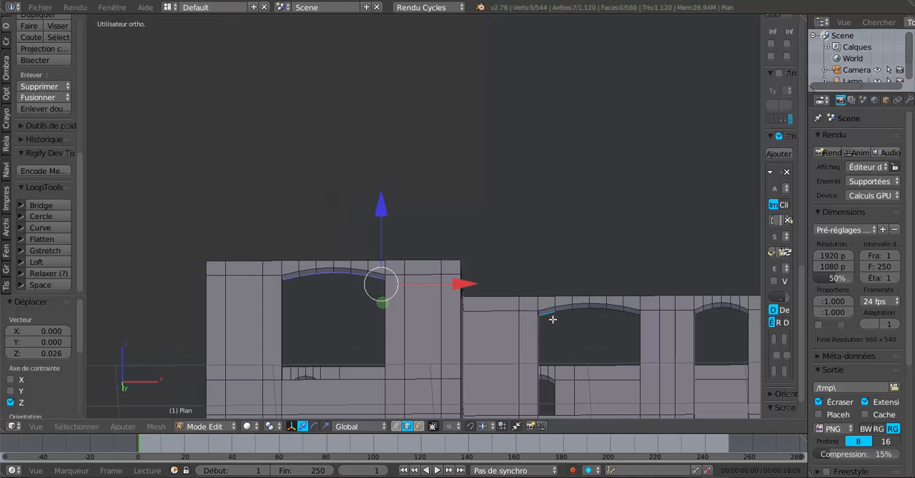
shift+right_click(572, 313)
shift+right_click(583, 313)
shift+right_click(600, 314)
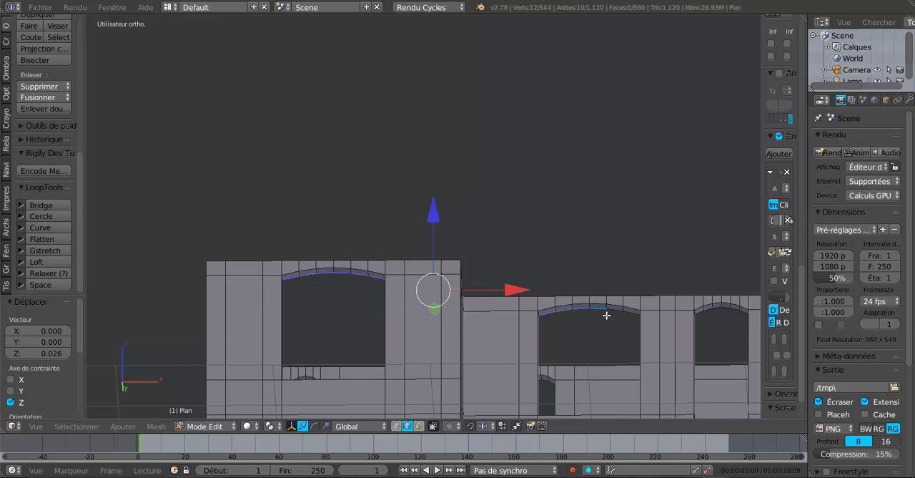
shift+right_click(617, 316)
shift+right_click(628, 319)
- Add the six inner-face edges along the narrower arch in the recessed front wall to the selection
shift+middle_drag(627, 320, 531, 299)
shift+right_click(532, 291)
shift+right_click(541, 293)
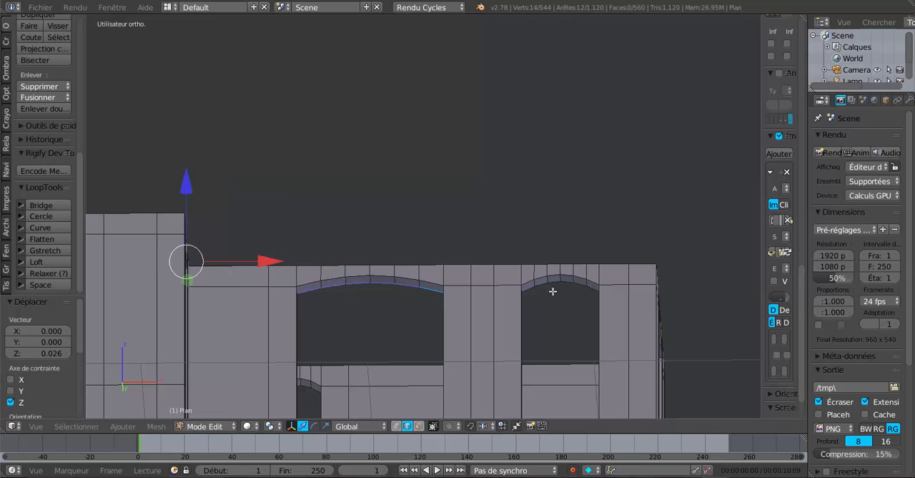
shift+right_click(527, 293)
shift+right_click(544, 290)
shift+right_click(555, 286)
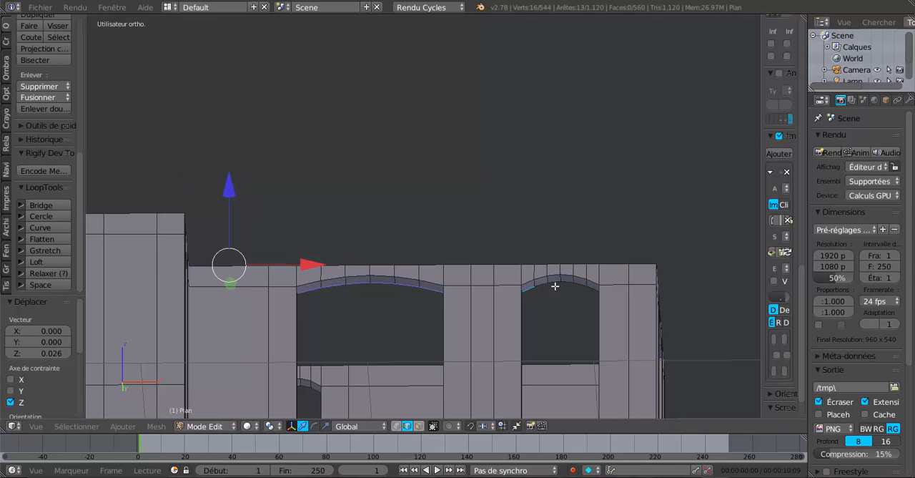
shift+right_click(549, 291)
scroll(564, 300, up, 2)
shift+right_click(613, 317)
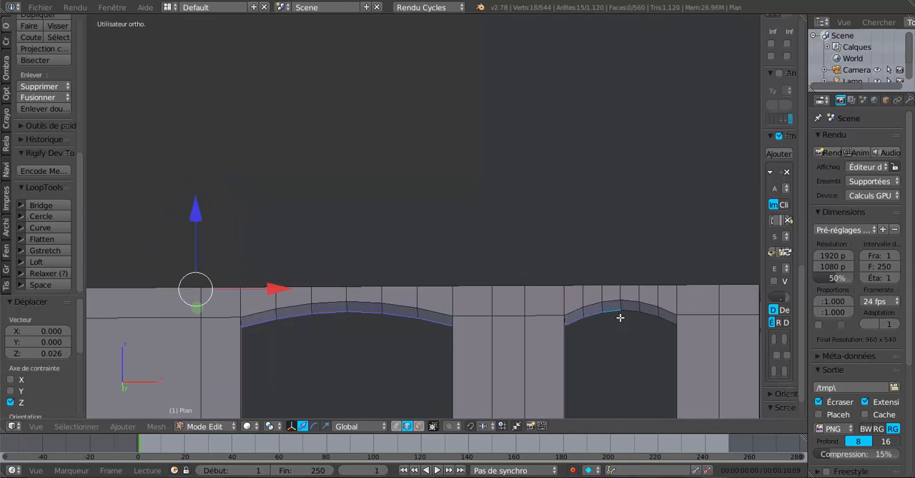
shift+right_click(635, 320)
shift+right_click(661, 324)
shift+right_click(668, 325)
- Add the six inner-face edges along the arch above the +X side window to the selection
middle_drag(667, 325, 468, 339)
scroll(464, 307, up, 3)
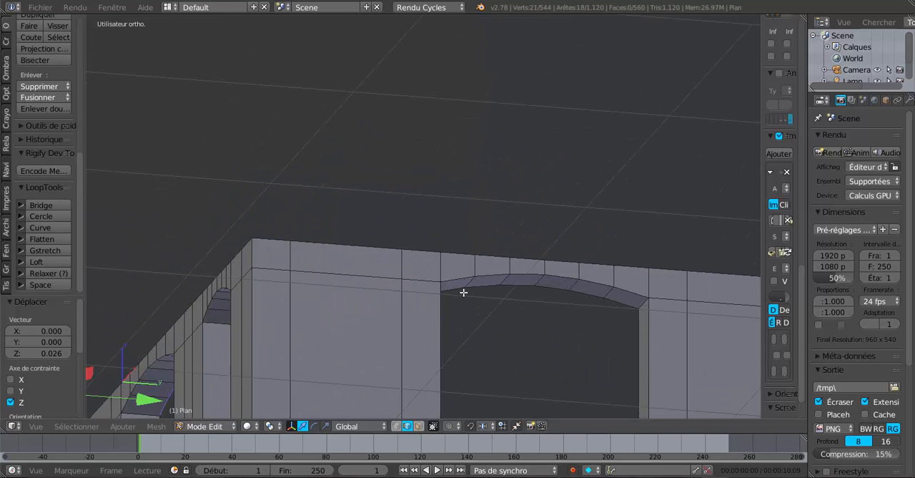
shift+right_click(464, 291)
shift+right_click(490, 291)
shift+right_click(514, 289)
shift+right_click(552, 291)
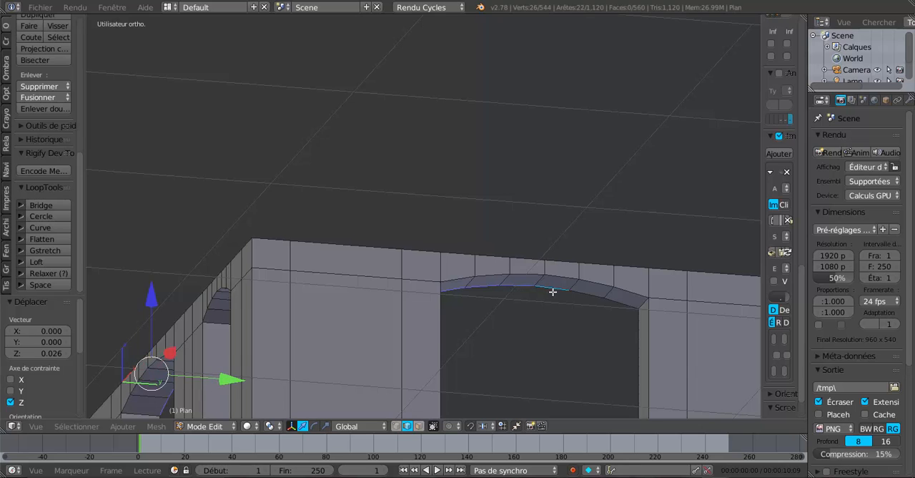
shift+right_click(598, 302)
shift+right_click(609, 306)
- Add the four inner-face arch edges of the first narrow rear window to the selection
middle_drag(608, 306, 410, 334)
scroll(571, 307, up, 3)
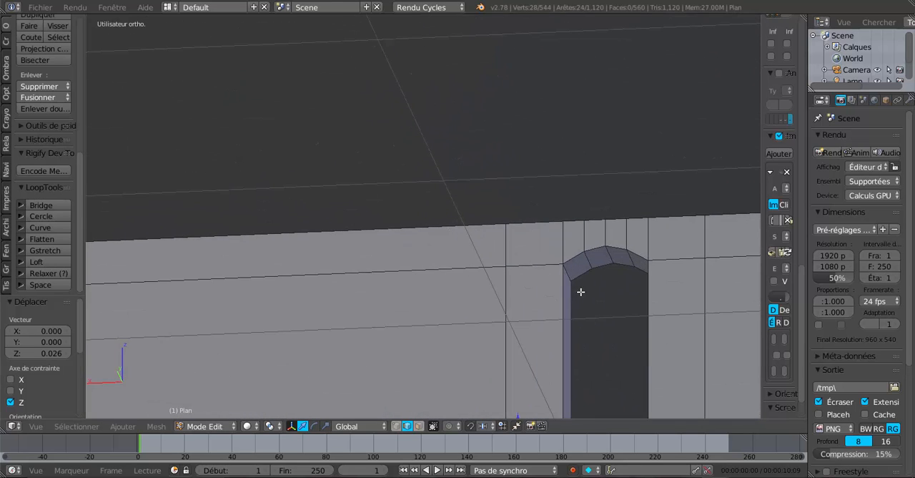
shift+right_click(587, 275)
shift+right_click(604, 273)
shift+right_click(638, 271)
- Add the four inner-face arch edges of the second narrow rear window, nearest the wall's corner, to the selection
shift+middle_drag(523, 326, 164, 326)
scroll(488, 327, down, 4)
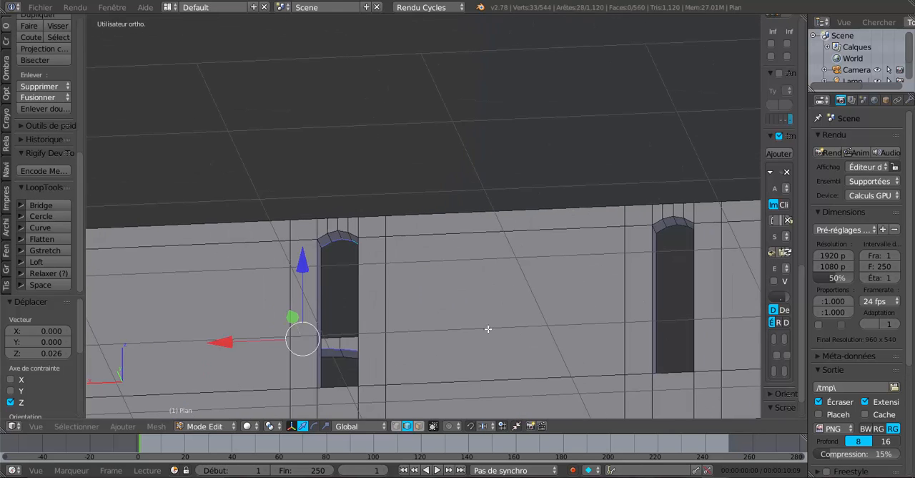
shift+middle_drag(586, 318, 392, 363)
scroll(401, 361, up, 3)
shift+right_click(496, 330)
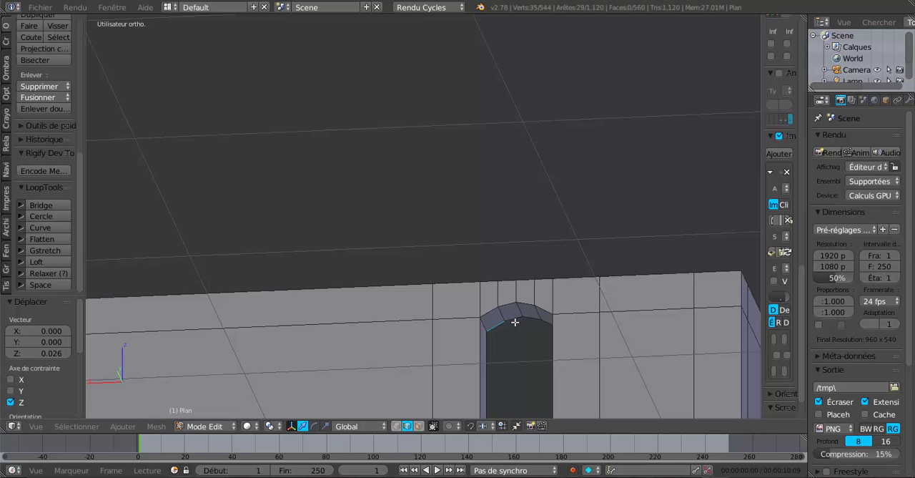
scroll(523, 336, down, 3)
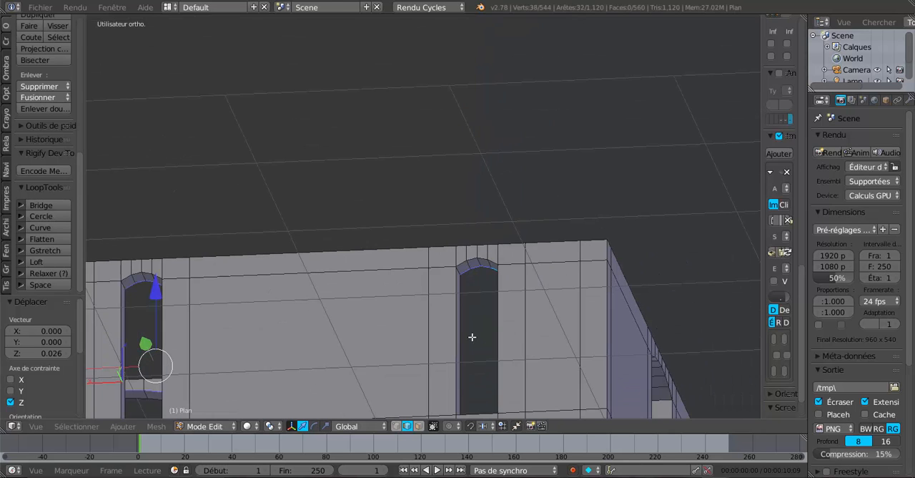
- Add the six inner-face edges along the arch above the -X side window to the selection
middle_drag(471, 337, 300, 314)
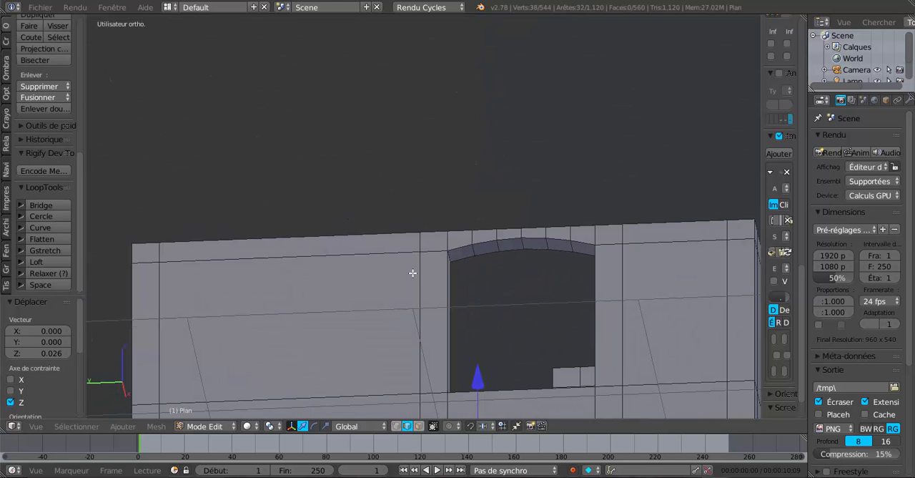
shift+right_click(495, 256)
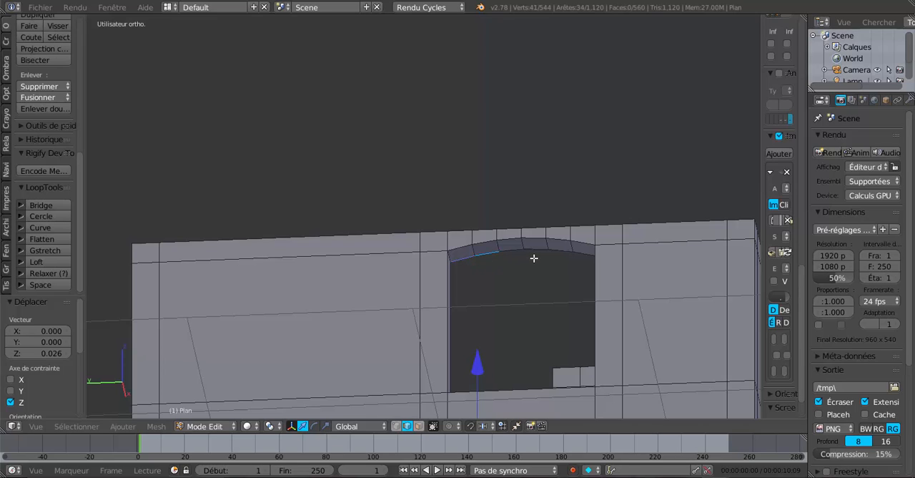
shift+right_click(504, 256)
shift+right_click(512, 256)
shift+right_click(494, 261)
shift+right_click(536, 256)
shift+right_click(561, 258)
shift+right_click(578, 259)
- Switch to wireframe display and lower all the selected inner arch edges about 0.063 along Z
scroll(578, 259, down, 2)
middle_drag(578, 259, 478, 291)
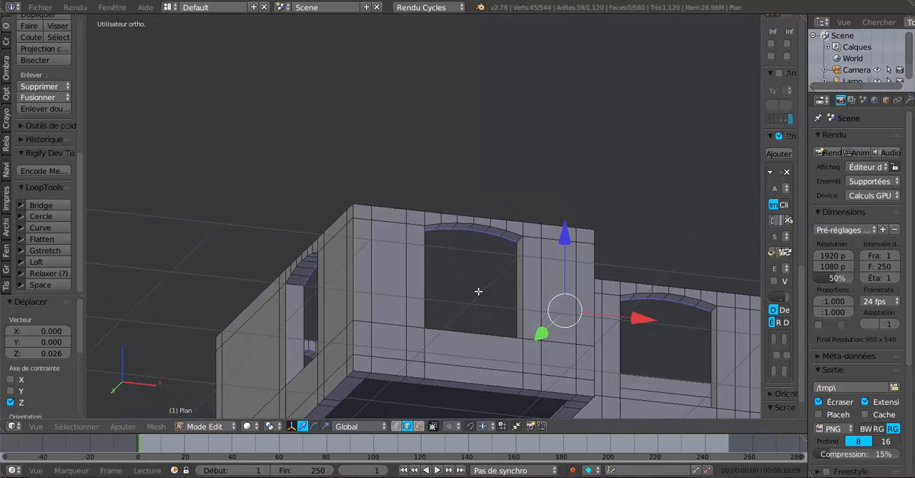
mouse_move(547, 269)
middle_down()
mouse_move(543, 327)
mouse_move(628, 335)
mouse_move(557, 346)
mouse_move(541, 331)
mouse_move(547, 355)
middle_up()
key(z)
scroll(544, 327, down, 4)
scroll(542, 329, up, 3)
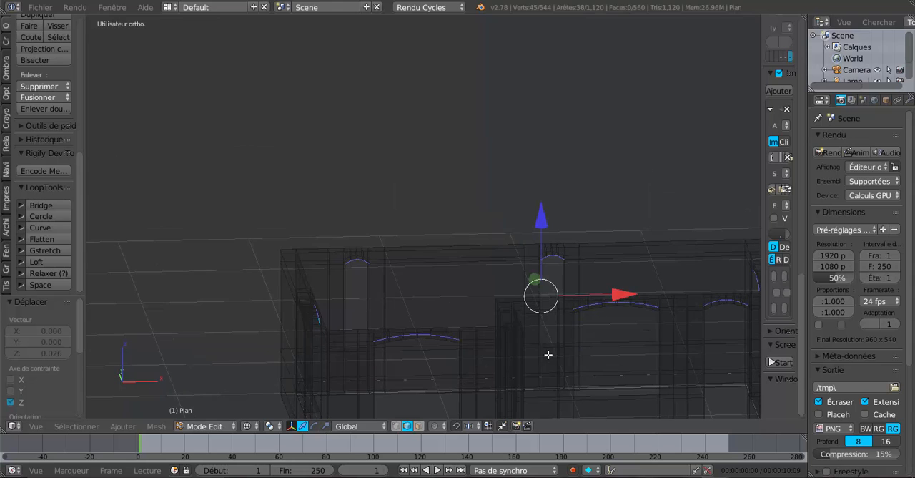
drag(544, 228, 544, 234)
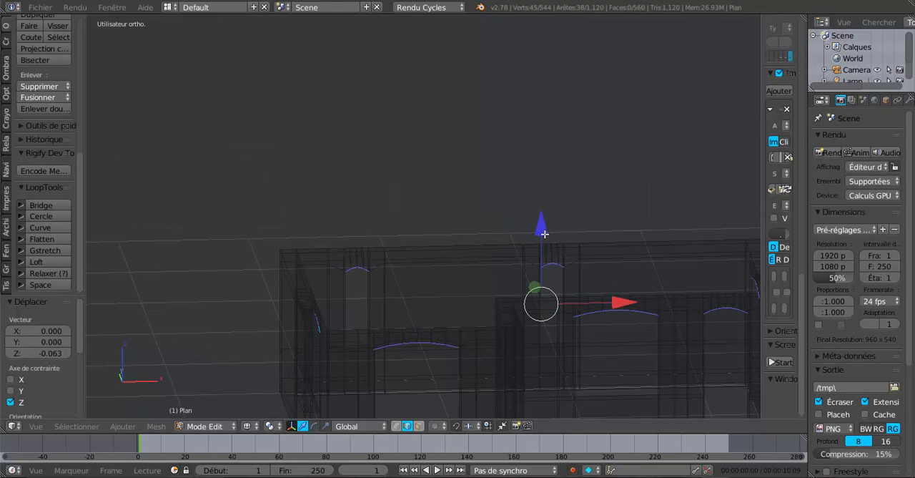
- Return to solid display and move the selected inner arch edges about -0.026 along Z
mouse_move(544, 362)
middle_down()
mouse_move(568, 362)
mouse_move(522, 342)
mouse_move(450, 335)
mouse_move(474, 313)
mouse_move(579, 331)
mouse_move(607, 326)
mouse_move(487, 326)
mouse_move(524, 279)
middle_up()
key(z)
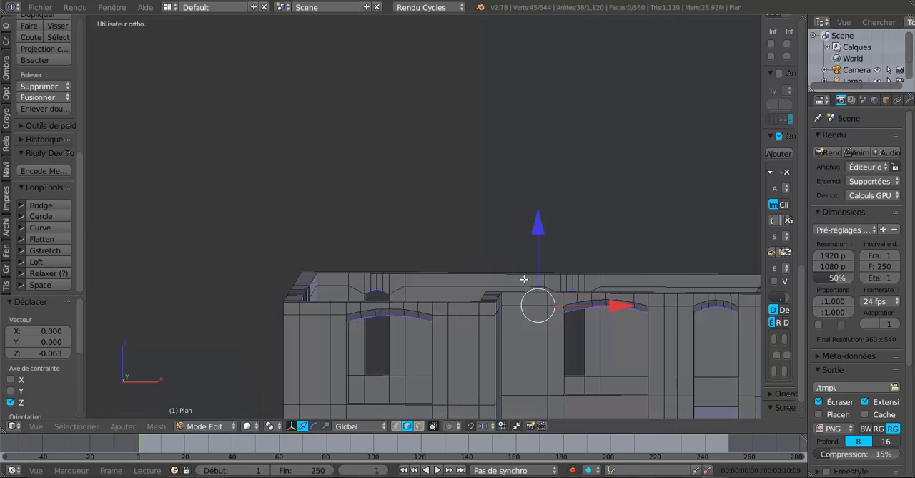
drag(541, 226, 535, 239)
- Straighten the selected inner arch edges with LoopTools Gstretch and raise them slightly along Z
middle_drag(535, 239, 533, 331)
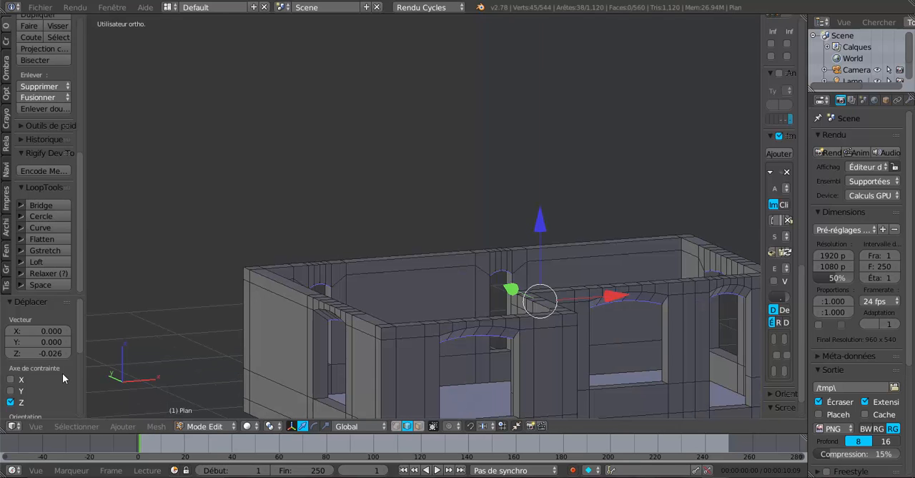
click(39, 250)
mouse_move(491, 393)
middle_down()
mouse_move(439, 384)
mouse_move(493, 377)
middle_up()
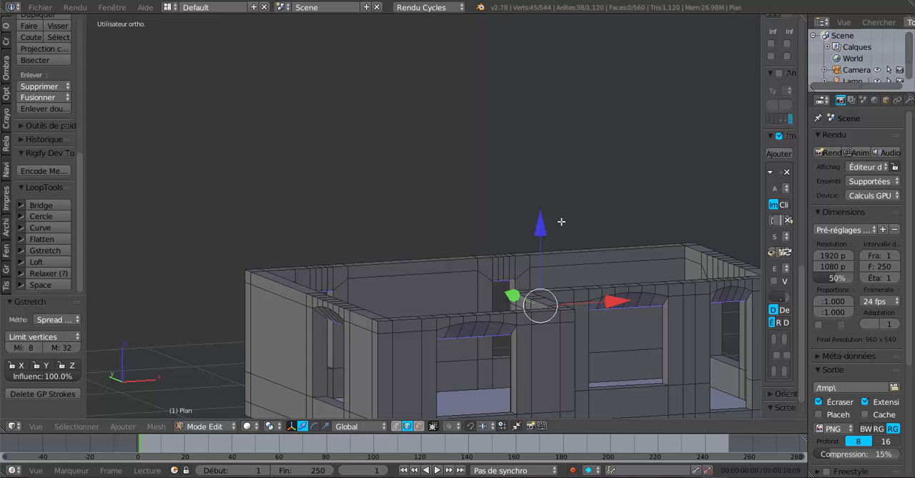
drag(540, 229, 540, 224)
- Examine the door and window lintels from several angles in both Object Mode and Edit Mode
key(Tab)
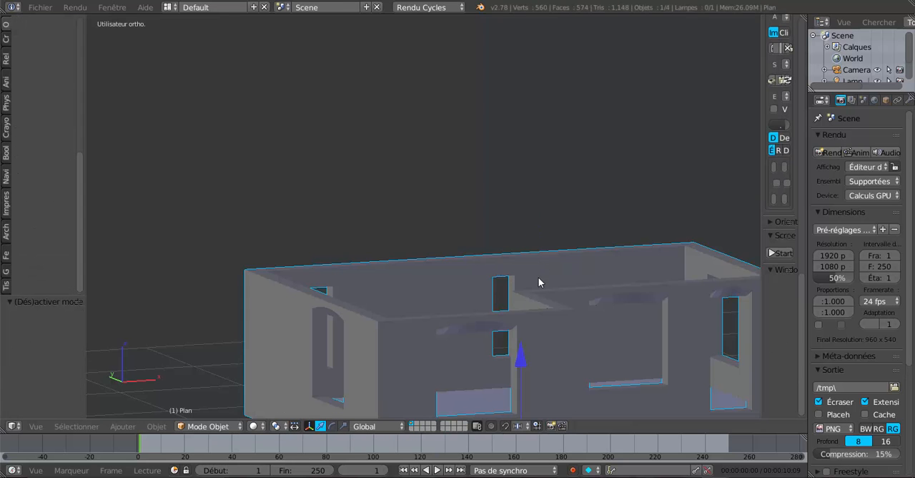
key(Tab)
mouse_move(575, 320)
middle_down()
mouse_move(473, 313)
mouse_move(592, 316)
middle_up()
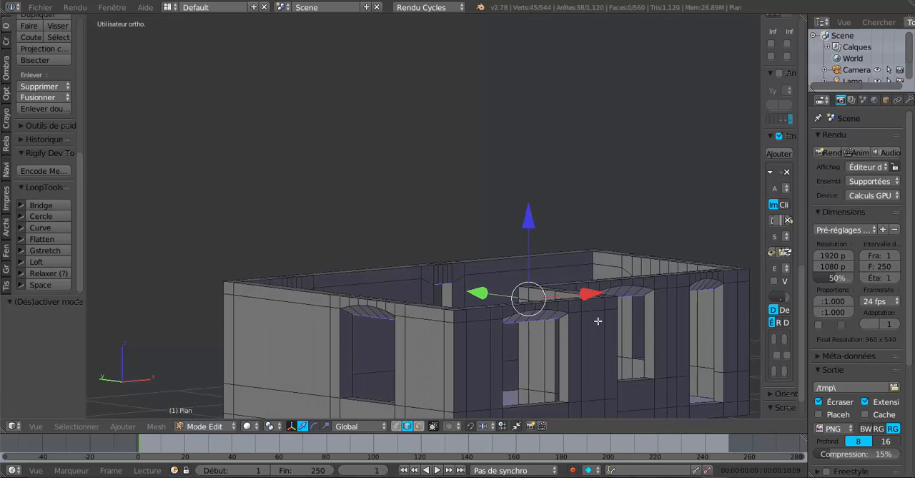
middle_drag(585, 363, 362, 366)
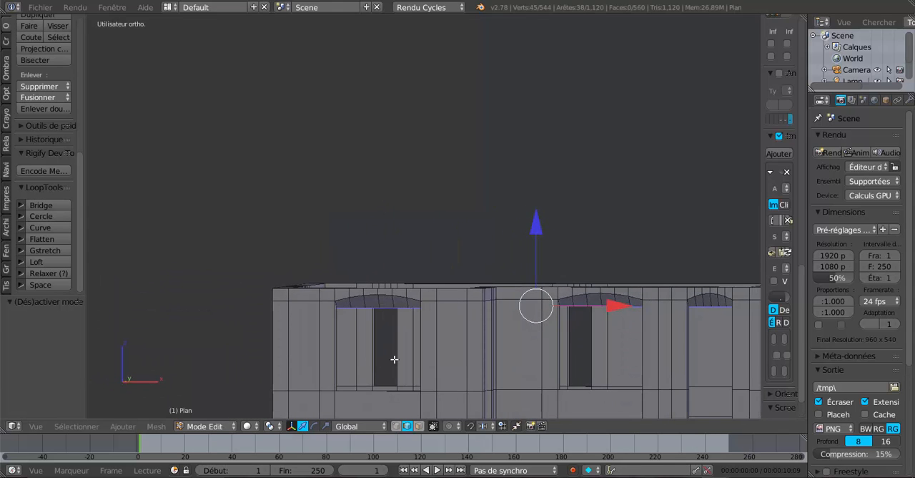
scroll(394, 359, up, 2)
scroll(396, 355, down, 4)
key(Tab)
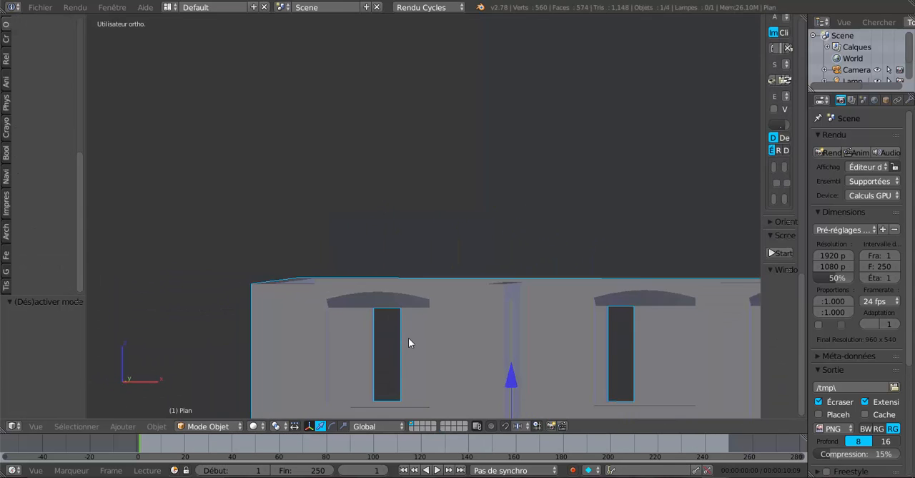
middle_drag(500, 336, 561, 326)
scroll(584, 327, down, 2)
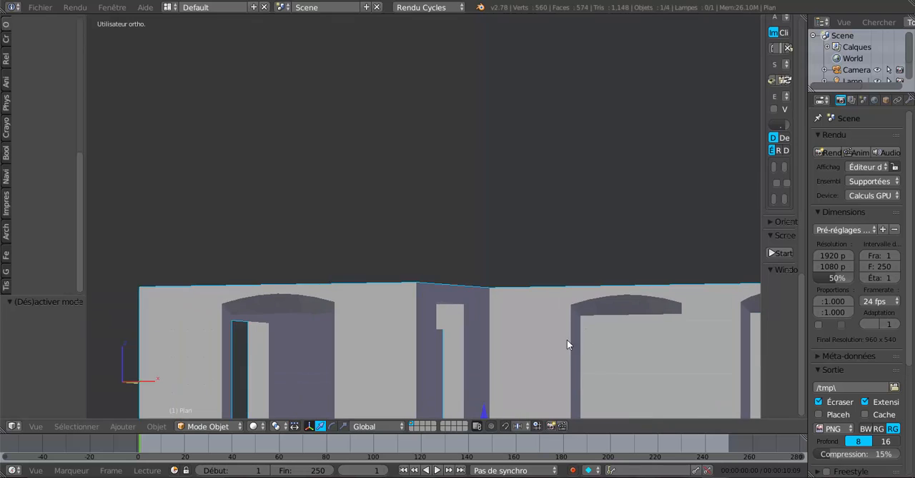
shift+middle_drag(507, 318, 431, 270)
key(Tab)
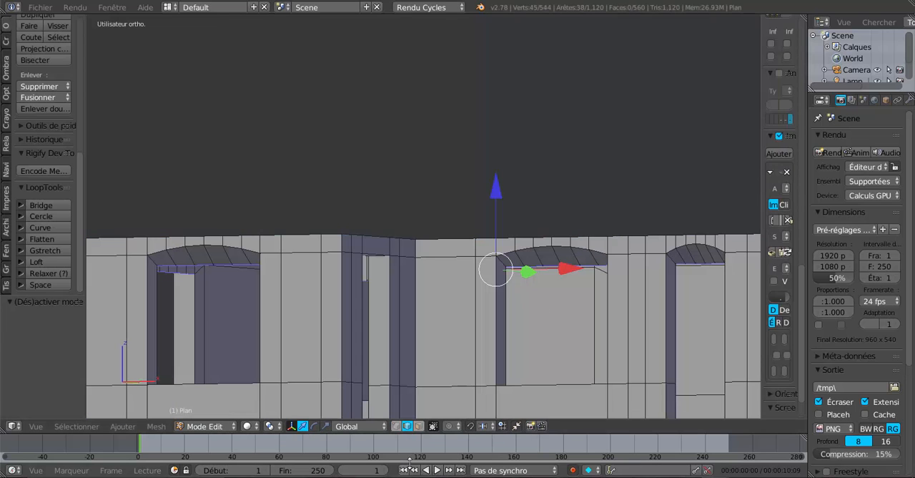
- In face selection mode, select the six underside faces of the arched lintel over the wide window beside the door
click(419, 425)
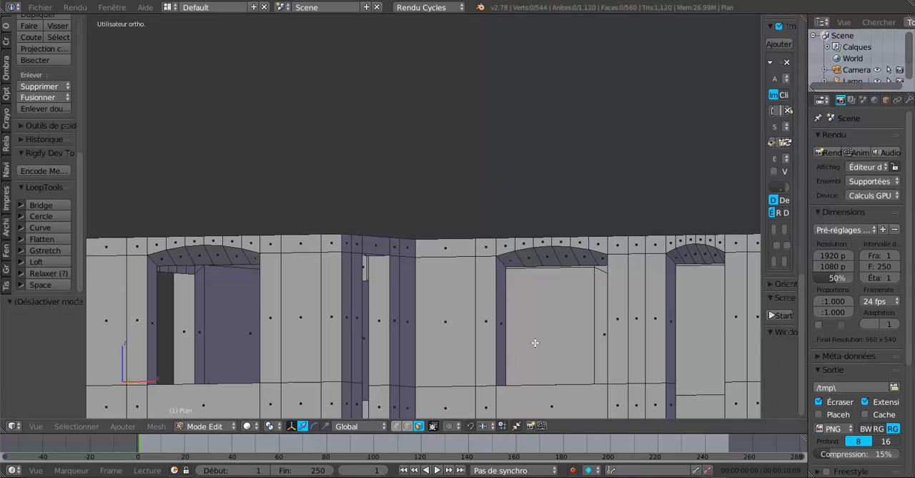
middle_drag(534, 342, 541, 286)
click(516, 247)
shift+click(542, 243)
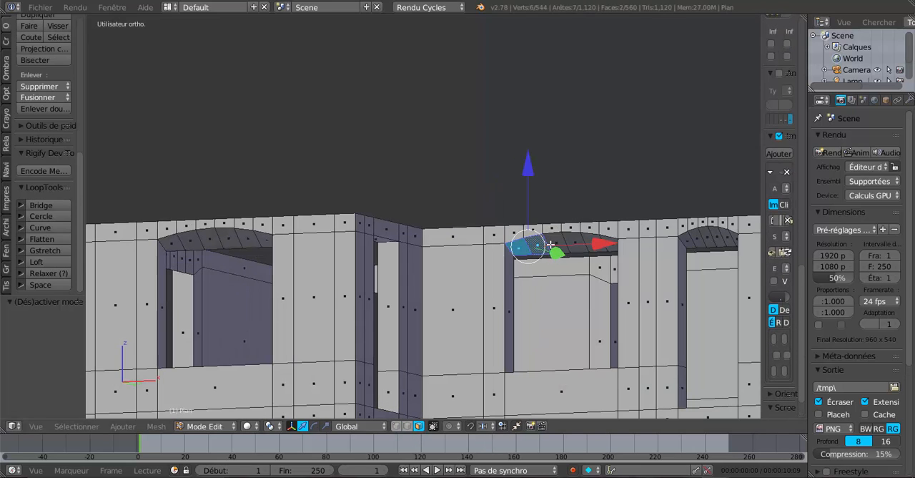
shift+click(565, 243)
shift+click(588, 243)
shift+click(612, 243)
shift+click(632, 244)
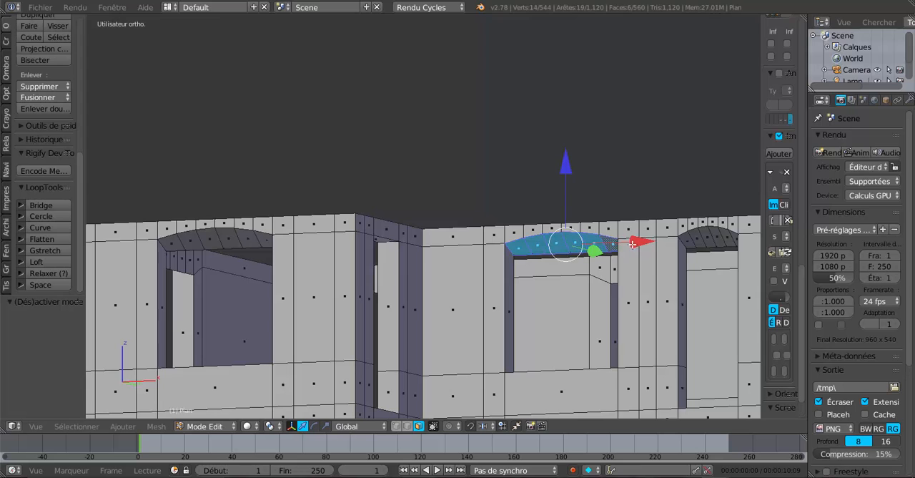
- Add the six underside faces of the narrow door's arched lintel to the selection
shift+click(691, 245)
shift+click(698, 242)
shift+click(708, 241)
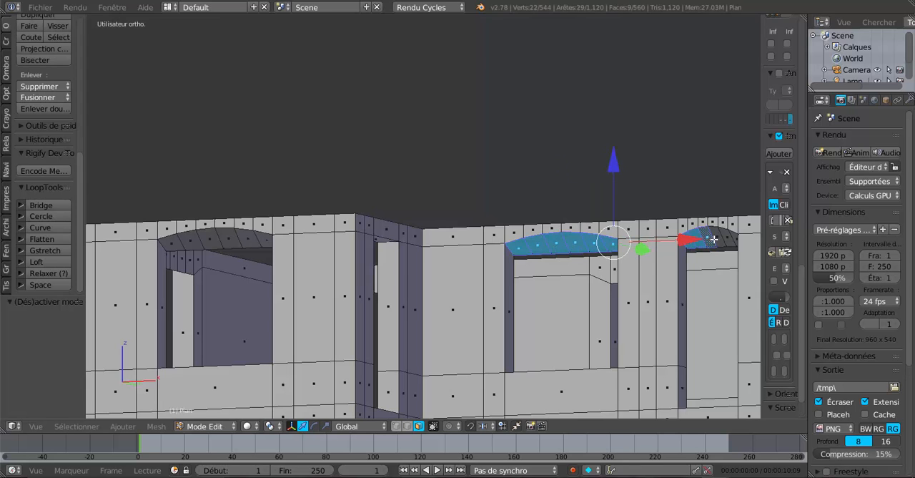
shift+click(718, 239)
shift+click(728, 239)
mouse_move(643, 296)
middle_down()
mouse_move(513, 310)
mouse_move(636, 286)
middle_up()
shift+click(691, 242)
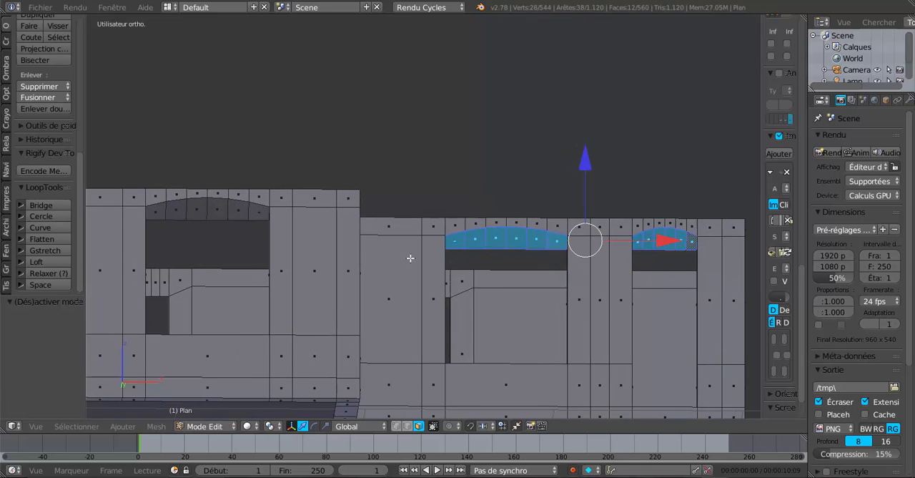
- Add the six underside faces of the arched lintel over the projecting block's wide window to the selection
shift+click(254, 212)
shift+click(237, 210)
shift+click(217, 209)
shift+click(196, 210)
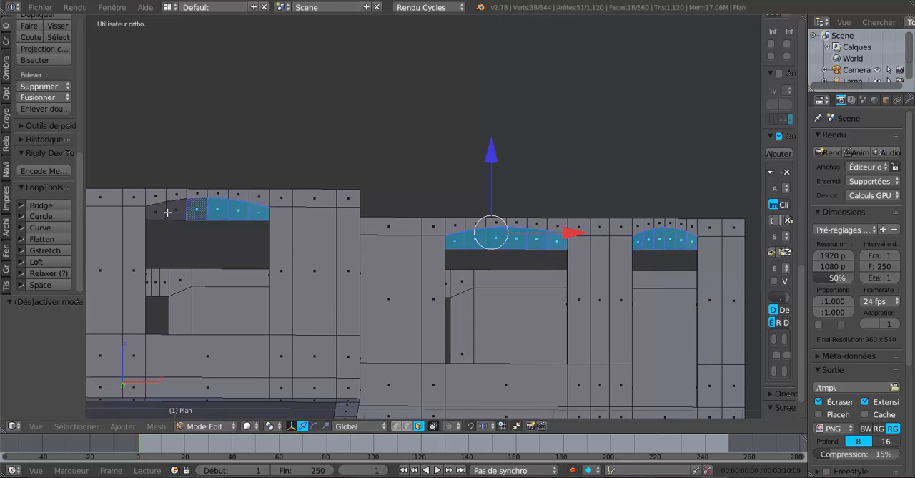
shift+click(155, 211)
shift+click(176, 208)
- Apply smooth shading to all the selected arch underside faces and check the result in Object Mode
scroll(368, 288, down, 3)
middle_drag(388, 306, 356, 323)
scroll(180, 310, up, 3)
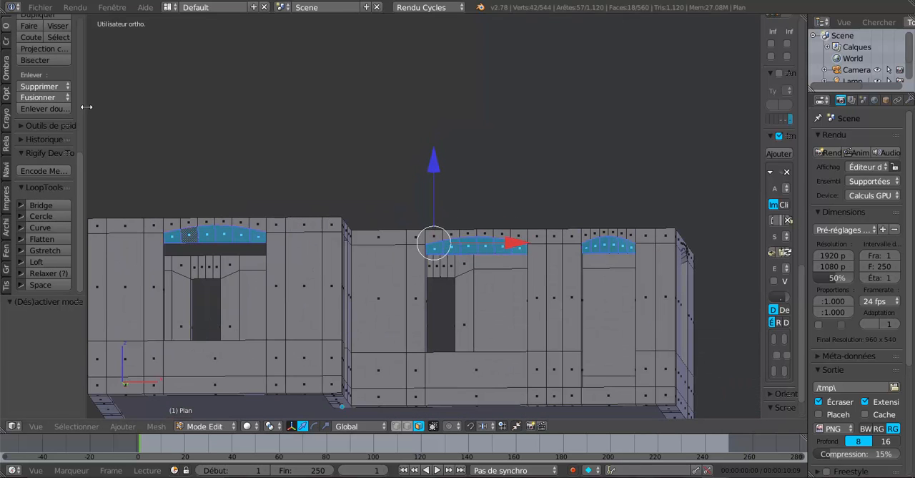
drag(85, 107, 192, 96)
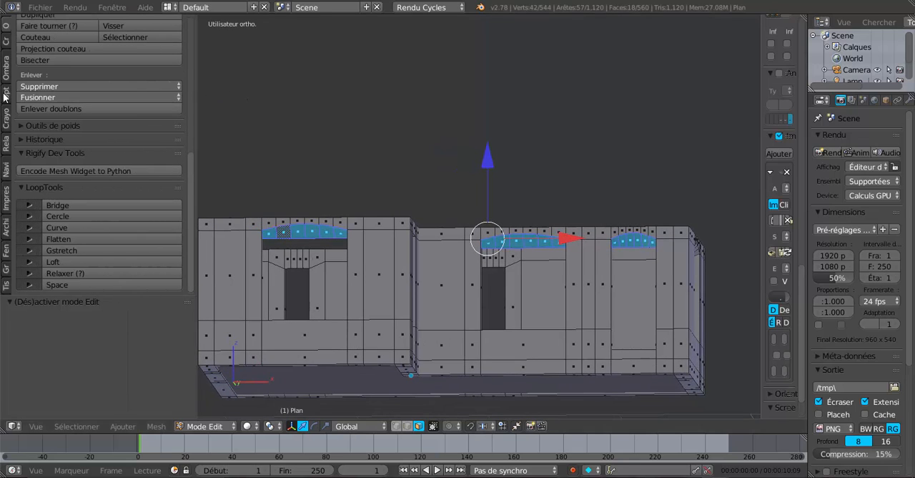
click(7, 65)
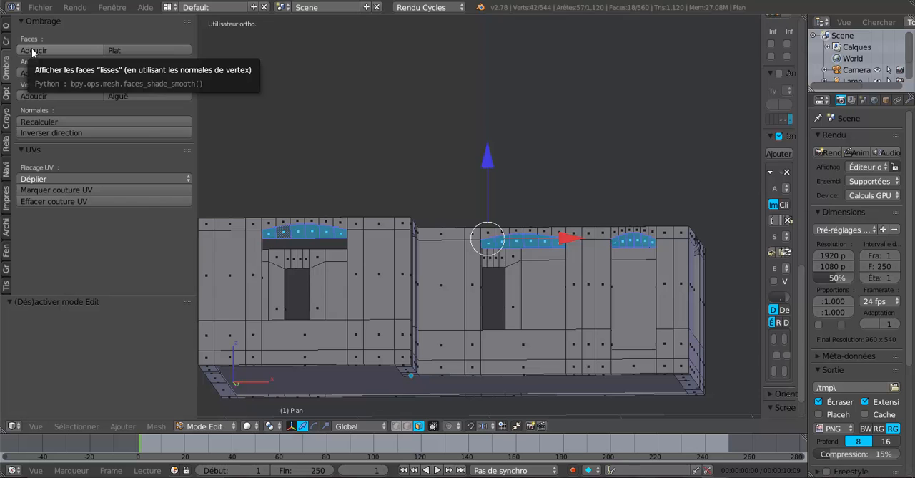
click(32, 50)
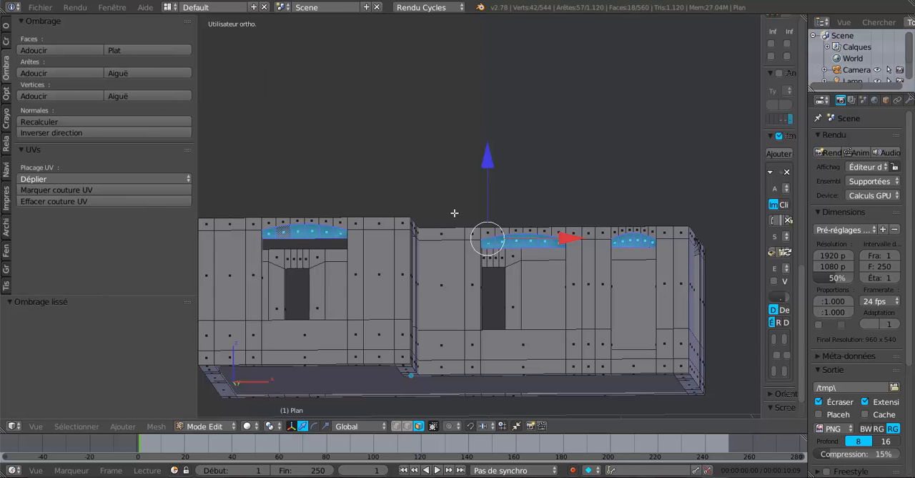
key(Tab)
key(Tab)
- Add two loop cuts around the reveal of the wide window beside the door, one near its outer edge and one near its inner edge
scroll(595, 259, up, 2)
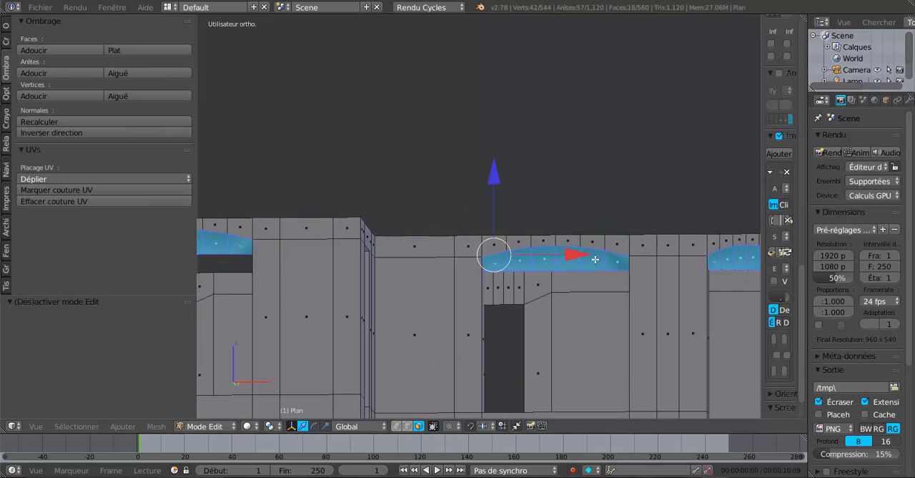
middle_drag(595, 259, 574, 251)
scroll(559, 251, up, 2)
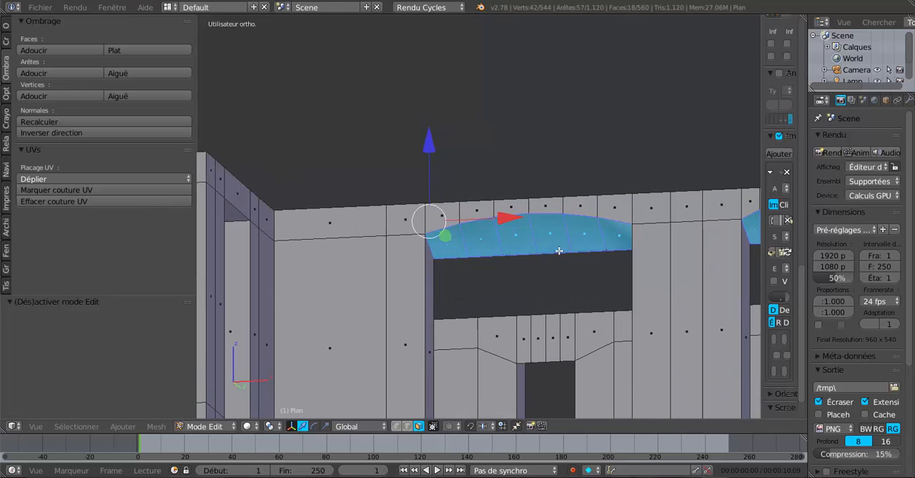
alt+right_click(505, 243)
key(g)
key(g)
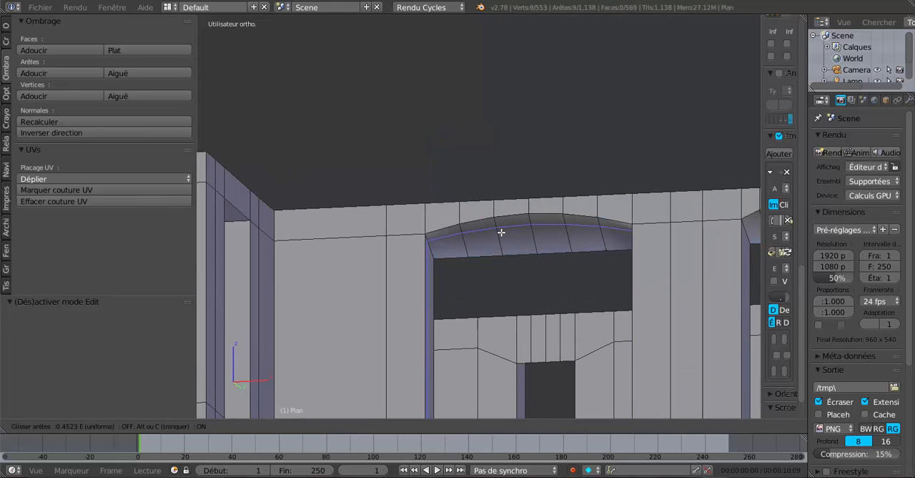
click(500, 232)
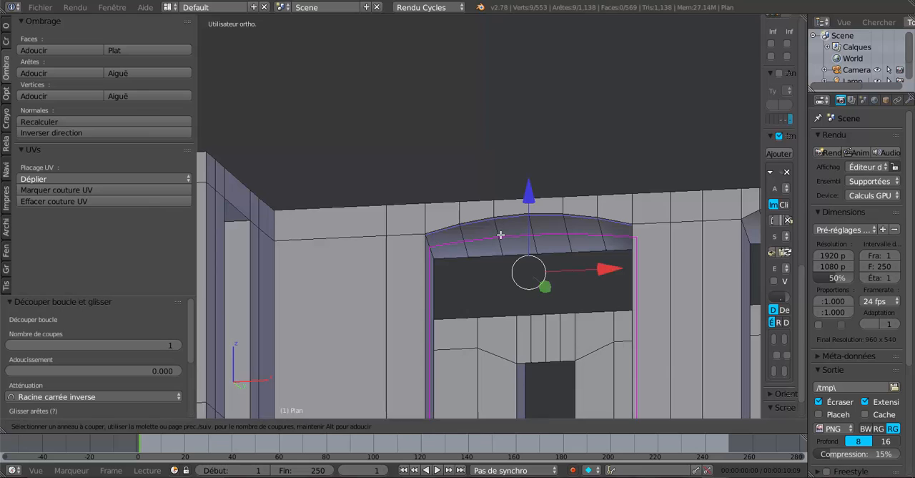
alt+right_click(505, 248)
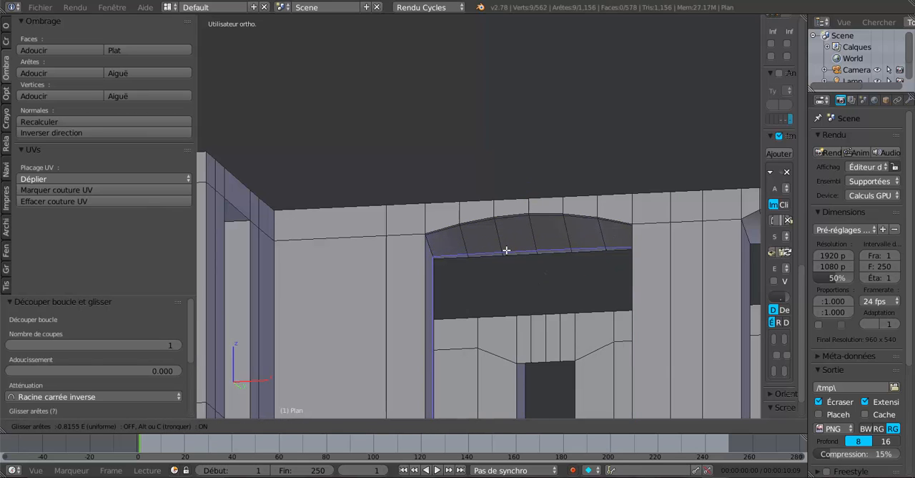
key(ctrl+space)
scroll(507, 250, down, 4)
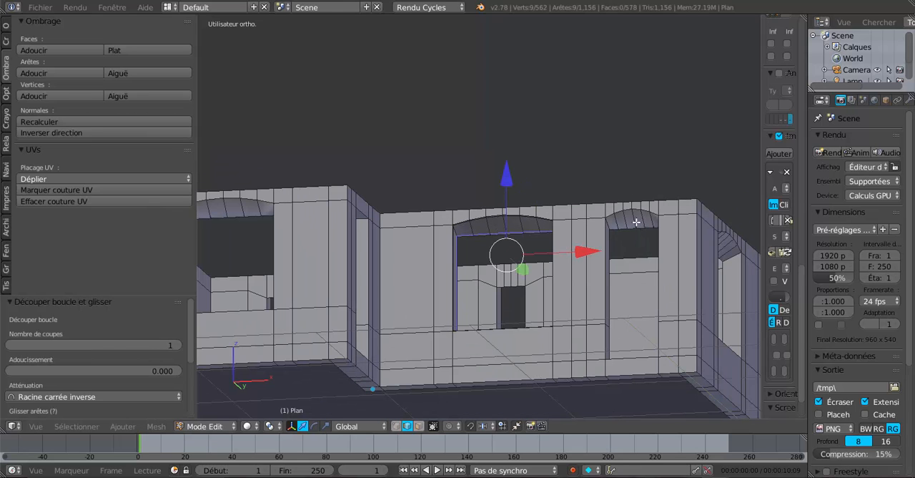
ctrl+right_click(644, 193)
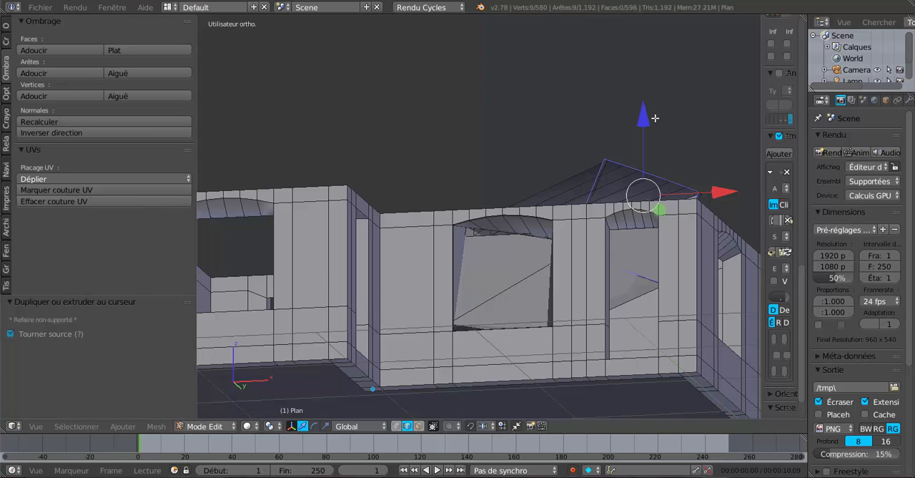
key(ctrl+z)
key(ctrl+z)
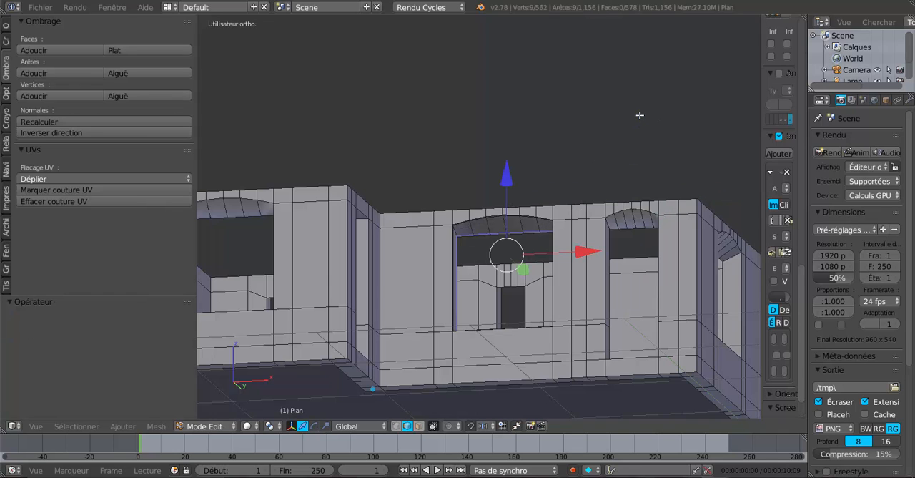
- Add two loop cuts around the door's arched reveal, one close to the outer edge and one close to the inner edge
shift+middle_drag(639, 180, 531, 140)
scroll(530, 163, up, 2)
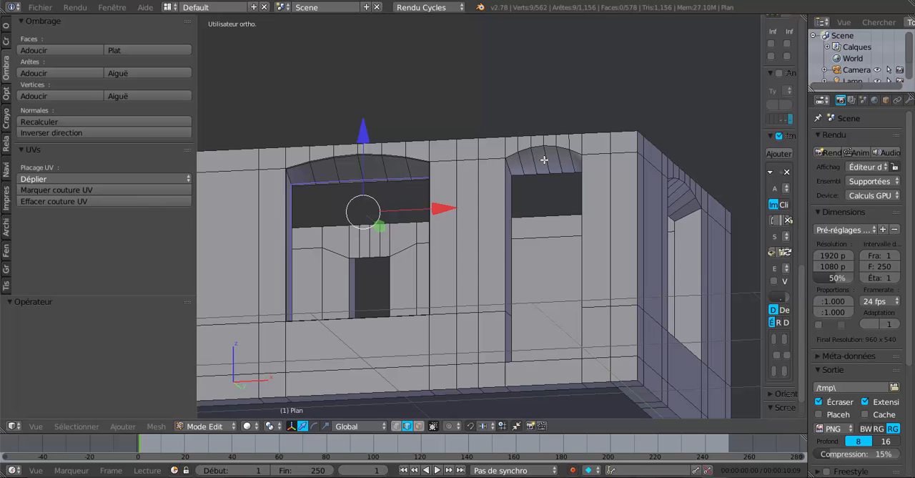
key(ctrl+r)
click(545, 158)
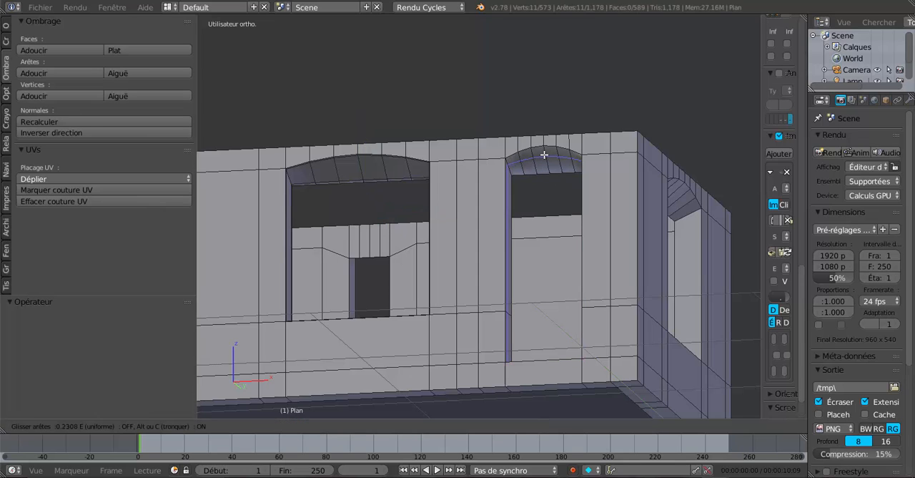
click(545, 149)
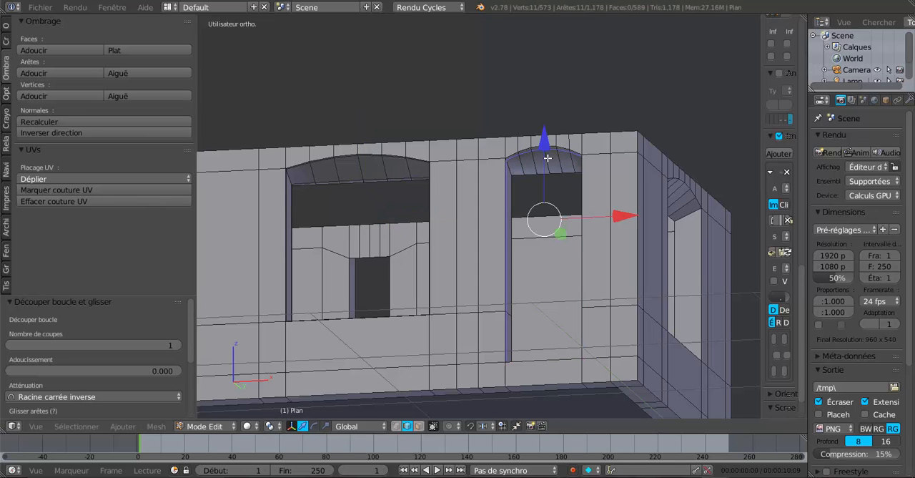
key(ctrl+r)
click(548, 163)
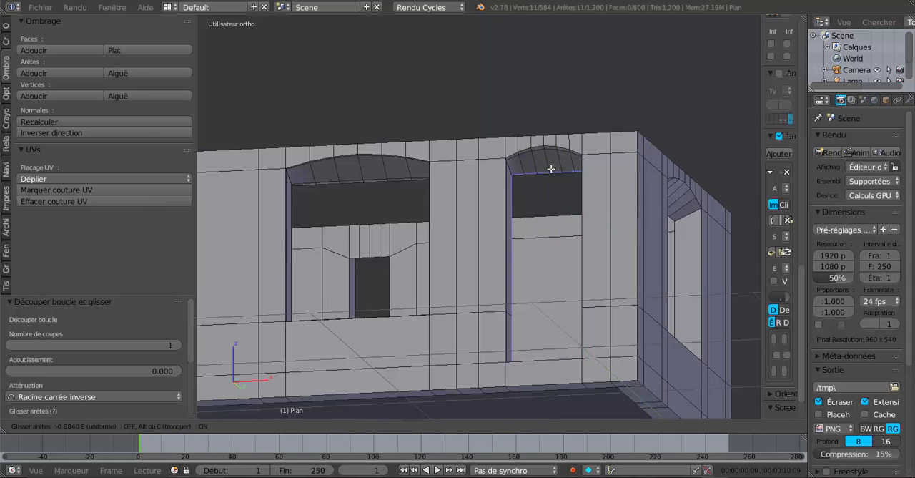
click(551, 168)
- Examine the shading of the smoothed door and window arches from several angles in Object Mode
key(Tab)
mouse_move(556, 190)
middle_down()
mouse_move(604, 213)
mouse_move(628, 209)
mouse_move(583, 188)
mouse_move(530, 202)
mouse_move(612, 194)
mouse_move(573, 184)
middle_up()
scroll(613, 194, up, 4)
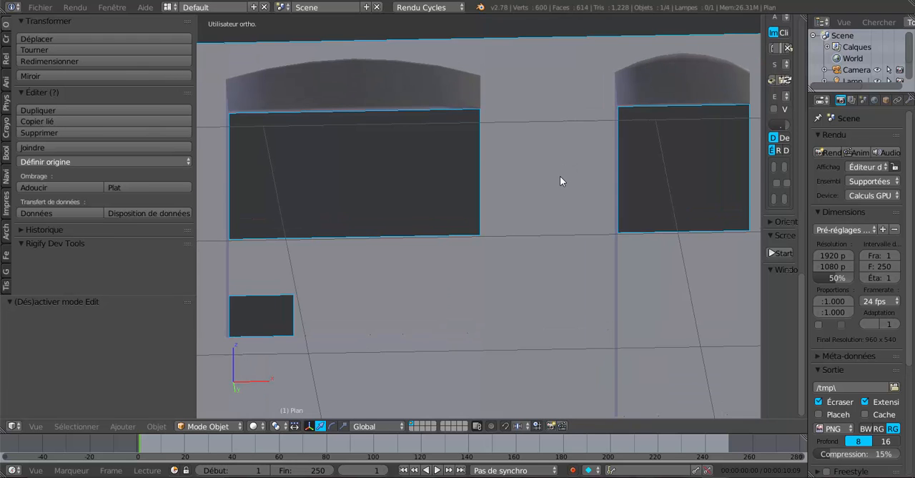
key(Tab)
scroll(518, 156, down, 3)
middle_drag(518, 189, 501, 221)
scroll(432, 190, down, 3)
key(Tab)
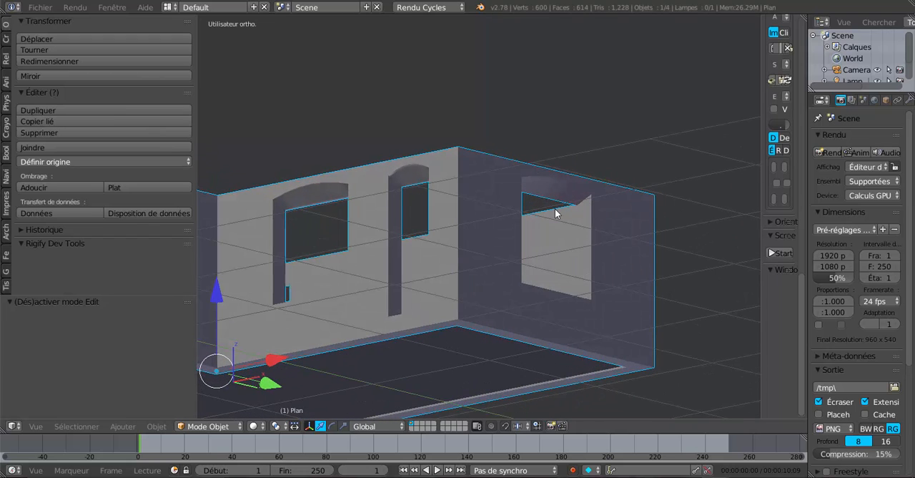
scroll(555, 213, up, 1)
scroll(420, 204, up, 1)
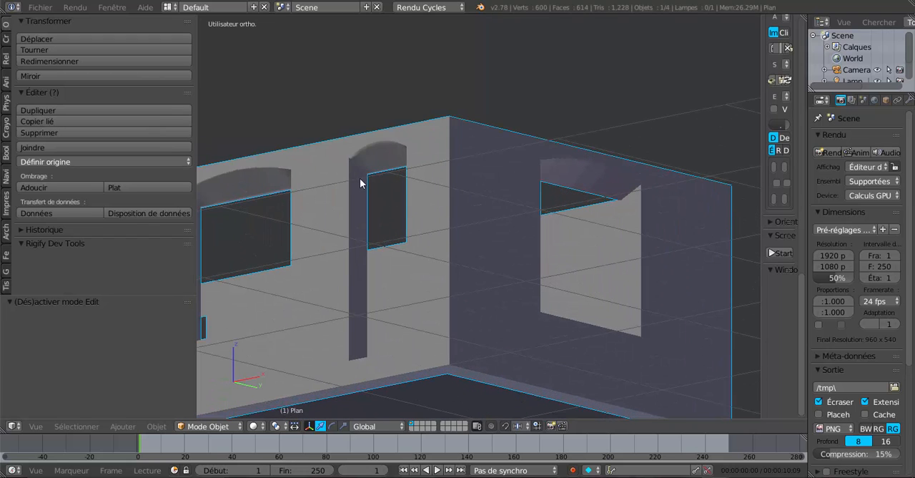
- Slide the door reveal's outer edge loop closer to the outer face of the wall, then check it in Object Mode
key(Tab)
scroll(386, 159, up, 2)
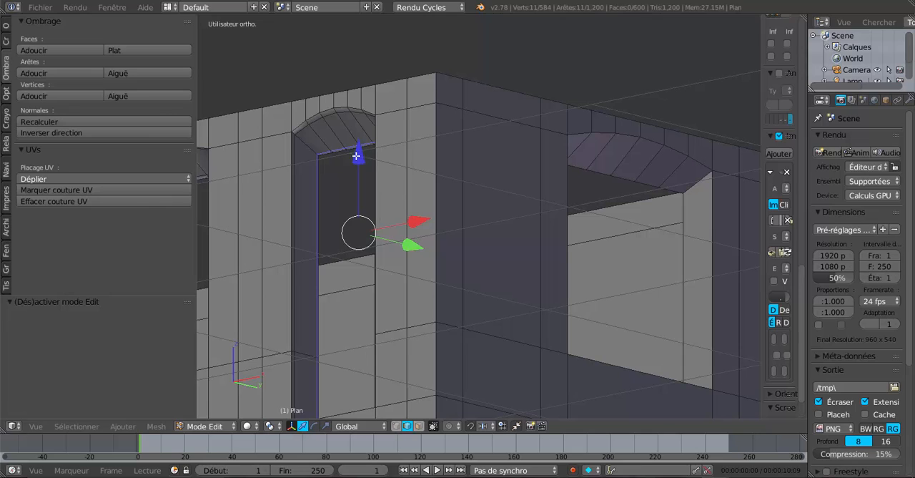
alt+right_click(330, 115)
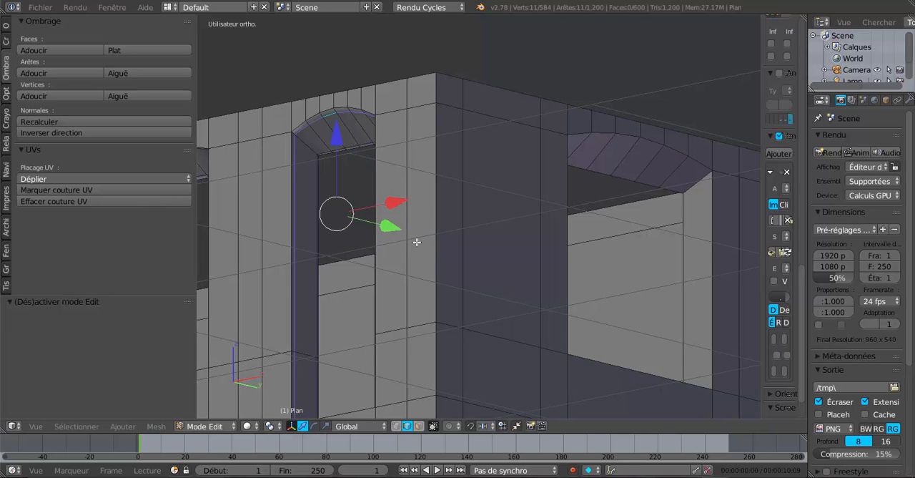
key(g)
key(g)
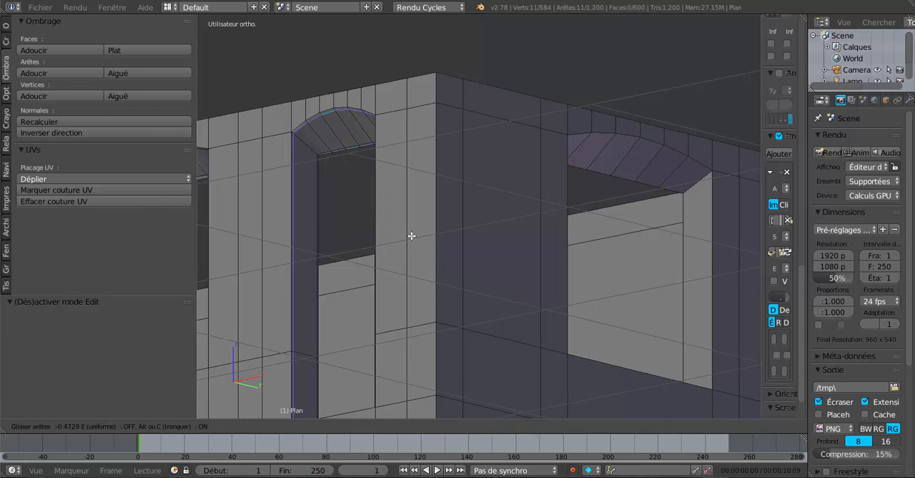
click(411, 235)
key(Tab)
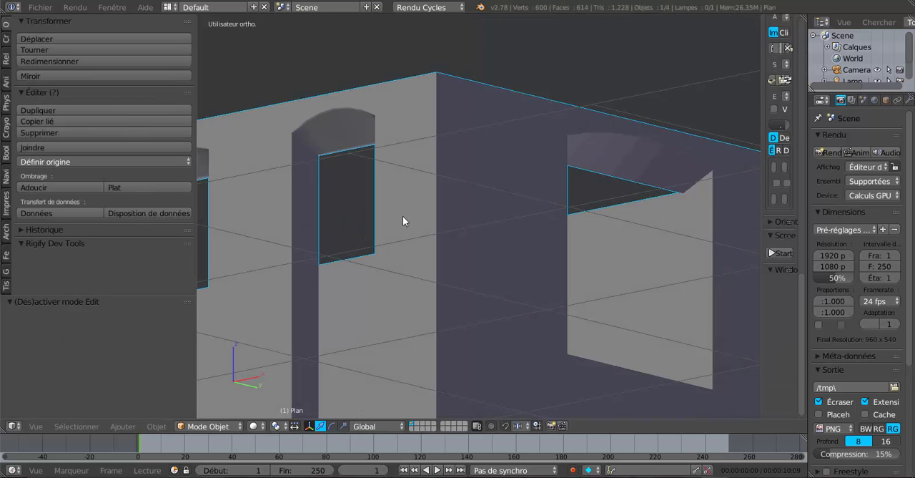
- Add a loop cut around the reveal of the projecting block's wide window, slid close to its outer edge
scroll(623, 170, down, 5)
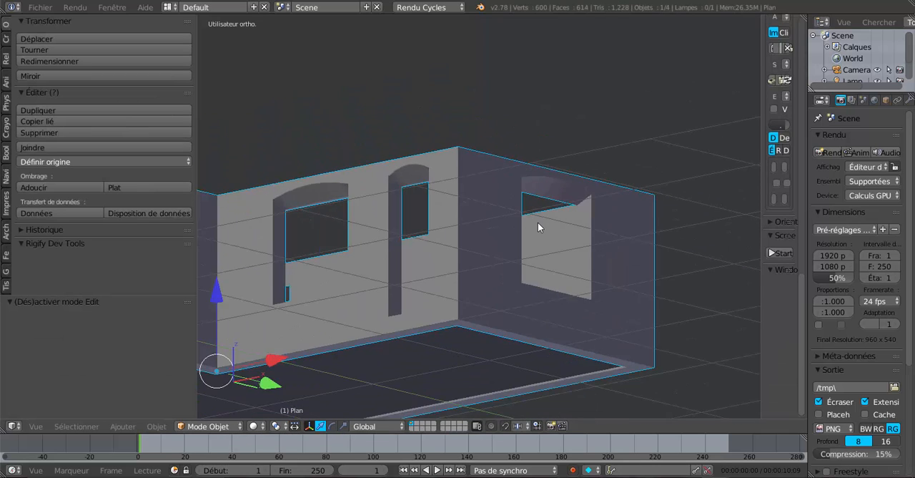
middle_drag(538, 223, 522, 254)
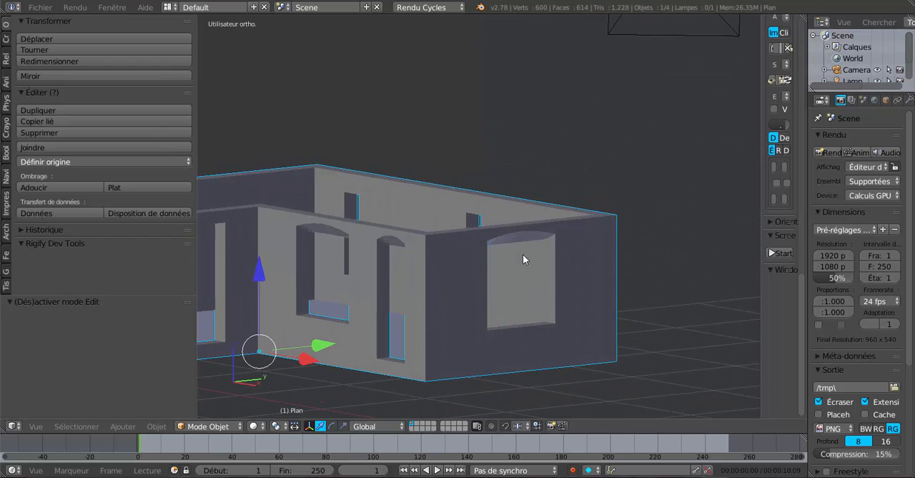
middle_drag(431, 288, 554, 263)
scroll(591, 258, up, 3)
key(Tab)
scroll(498, 270, up, 4)
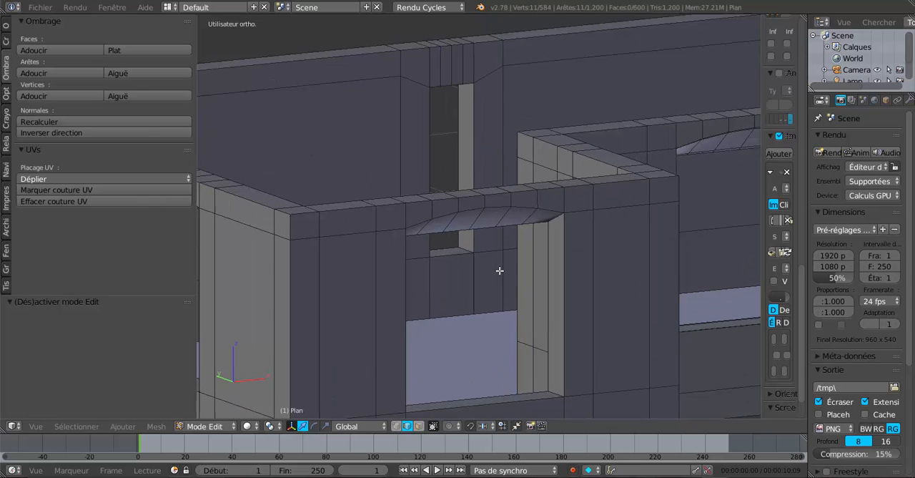
scroll(530, 154, up, 1)
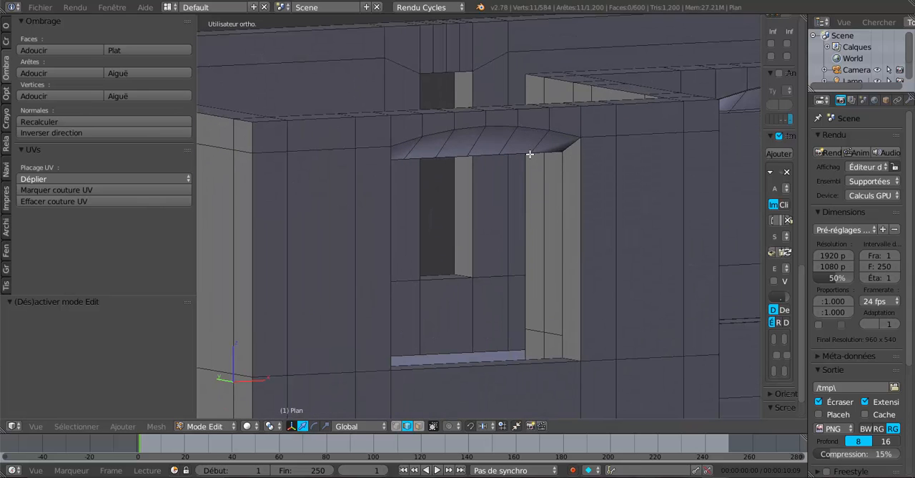
key(ctrl+r)
click(543, 143)
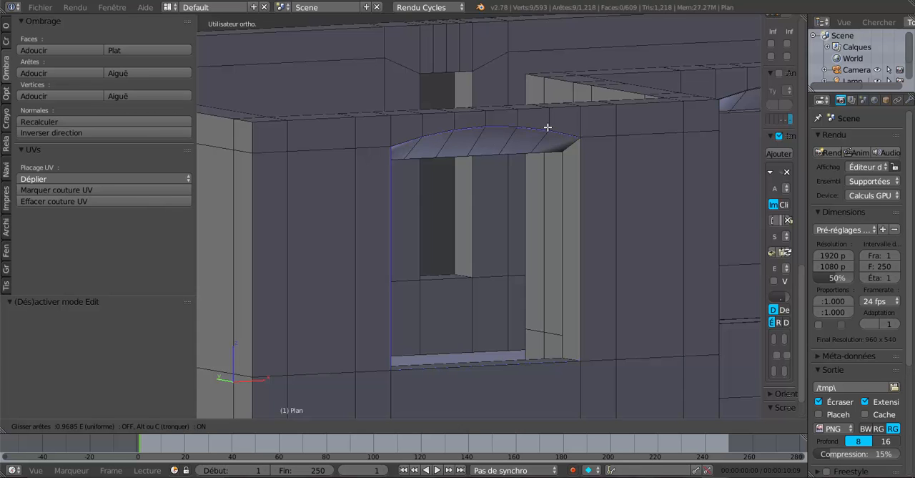
click(547, 128)
scroll(542, 146, up, 2)
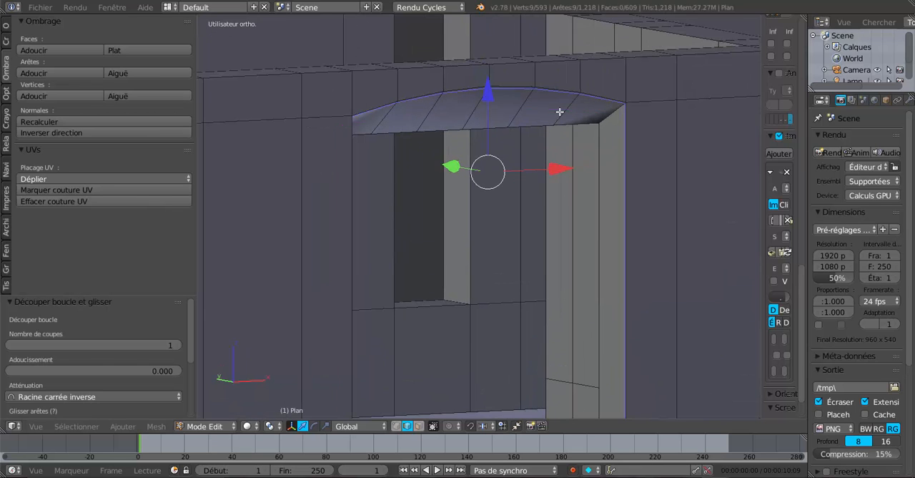
- Add a second loop cut around the projecting block's wide window reveal, slid close to its inner edge, and return to Object Mode
key(ctrl+r)
click(559, 116)
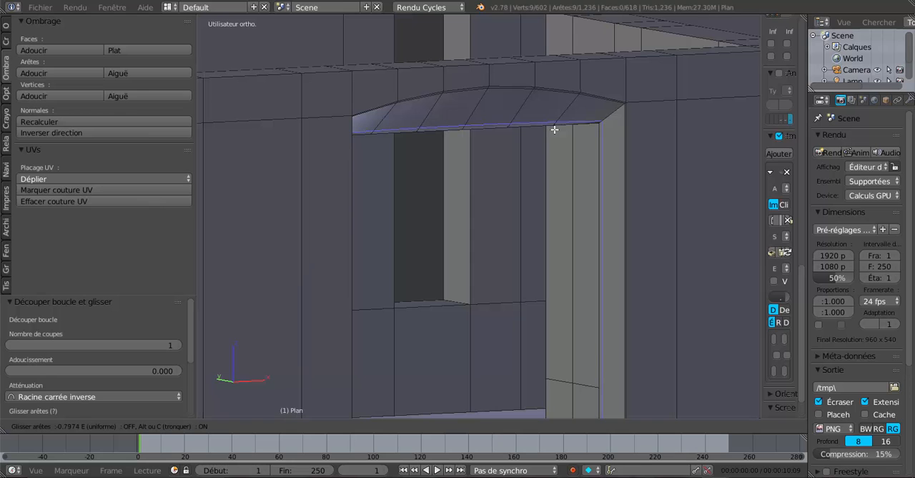
click(554, 130)
key(Tab)
- Examine the shading of the arched window and door openings around the house from several angles and distances
scroll(459, 228, down, 5)
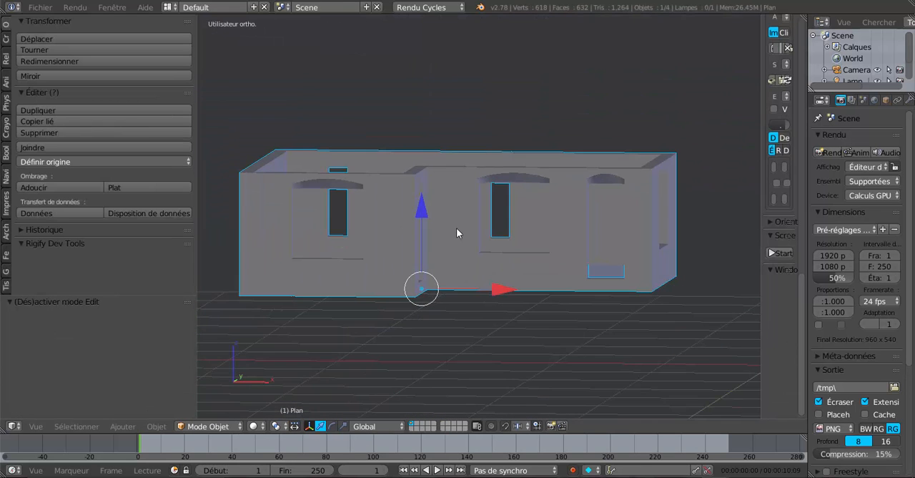
middle_drag(457, 227, 453, 263)
scroll(497, 230, up, 3)
scroll(389, 237, down, 2)
scroll(443, 272, up, 2)
scroll(454, 263, up, 3)
scroll(472, 236, down, 4)
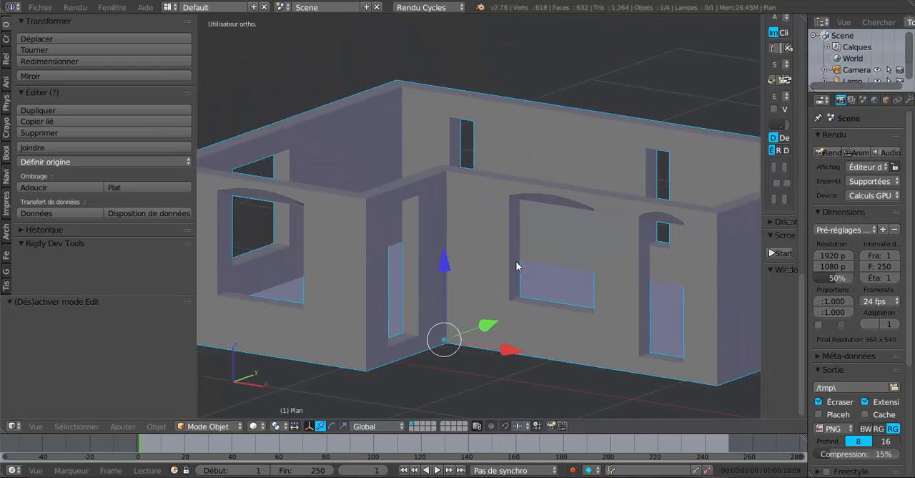
middle_drag(519, 265, 449, 292)
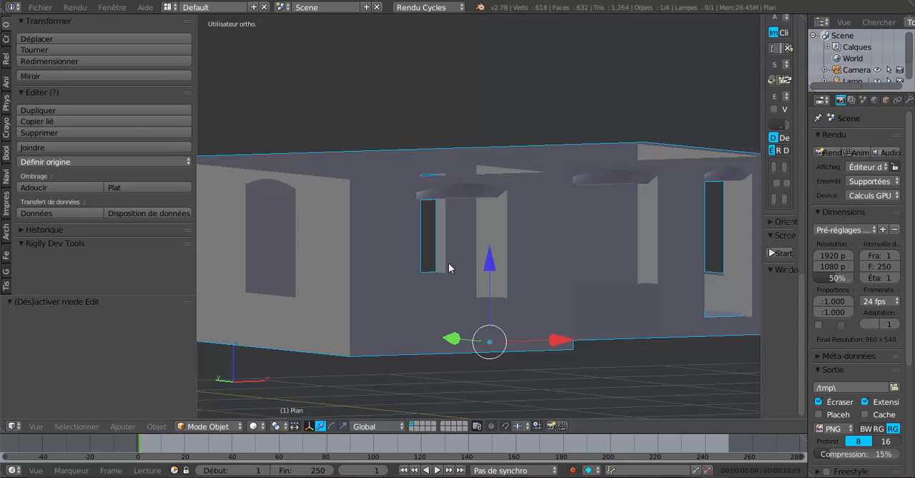
middle_drag(449, 263, 372, 276)
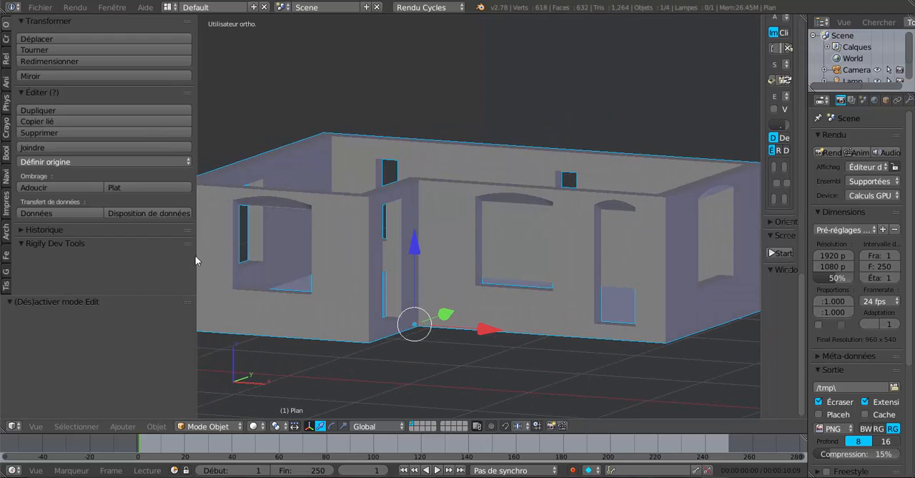
- Widen the 3D view by narrowing the tool shelf and the properties area, keeping the whole house in view
drag(194, 256, 99, 265)
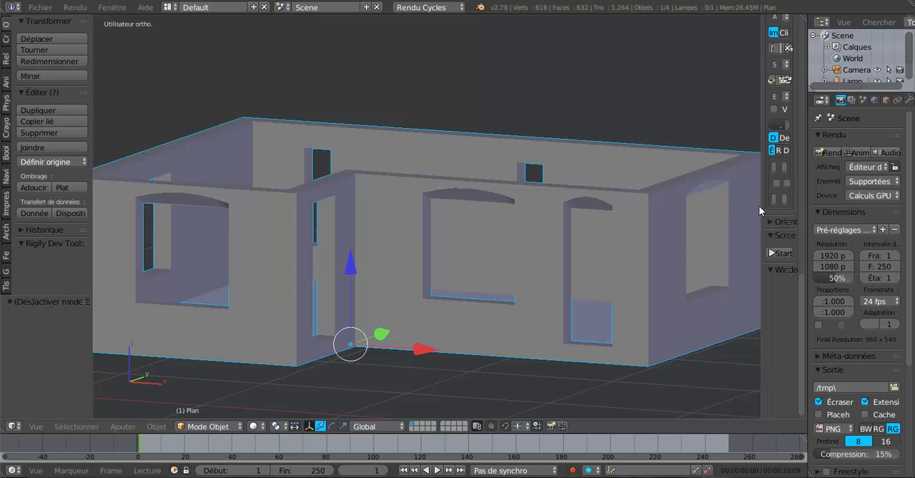
drag(760, 213, 850, 201)
scroll(752, 224, down, 4)
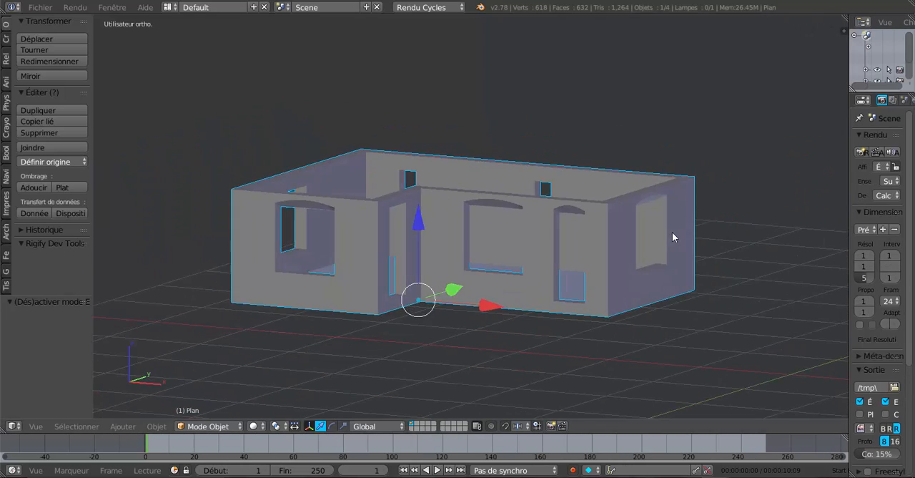
scroll(636, 234, up, 2)
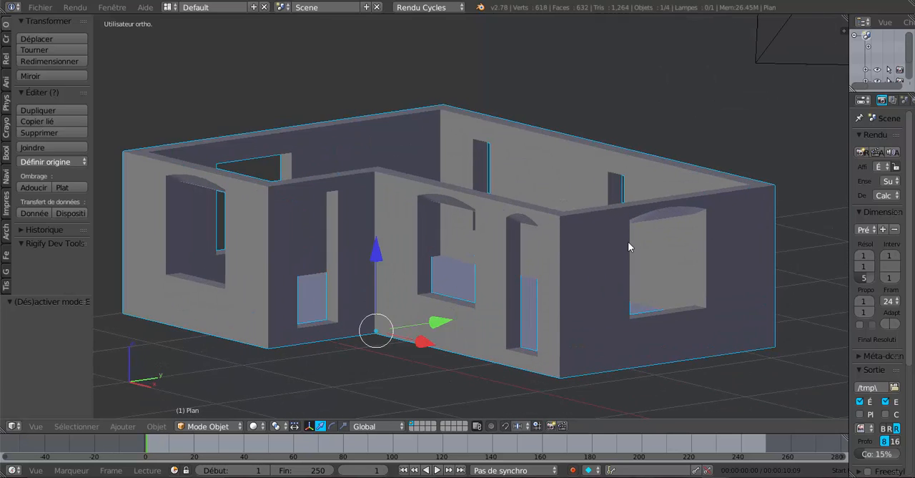